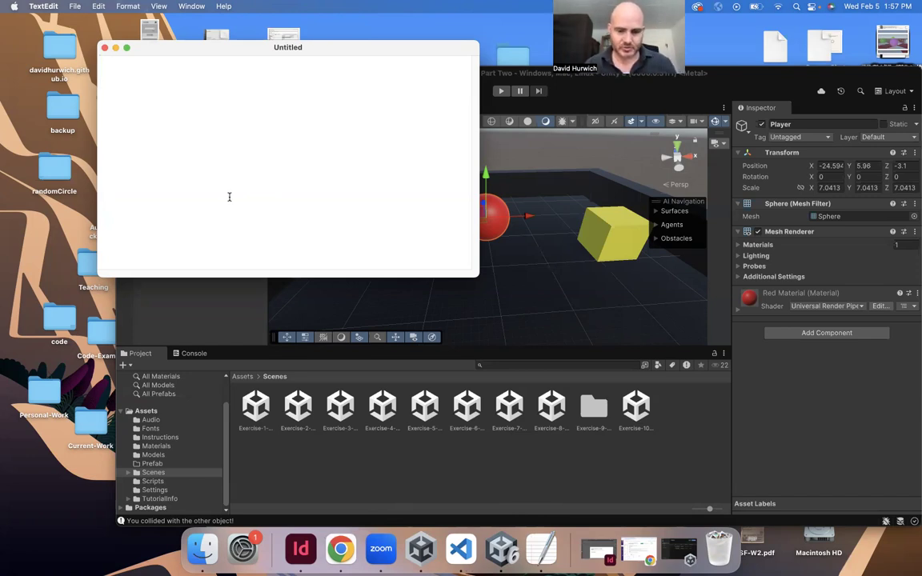
- Write the topic lines "Creating Unity Projects" and "Creating Scenes" in the blank note
text(Creating Scene)
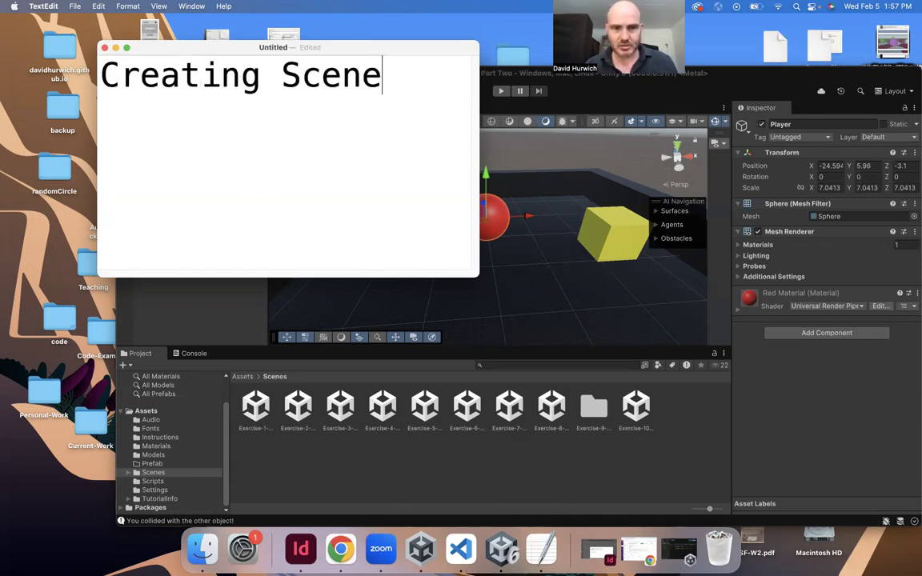
text(s)
click(100, 75)
key(Return)
text(Creating Unity )
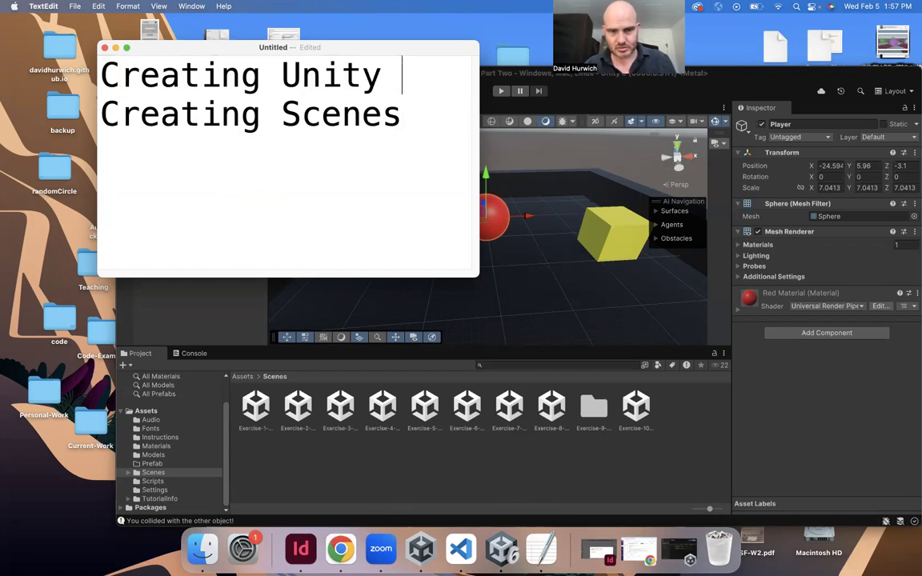
text(Projects)
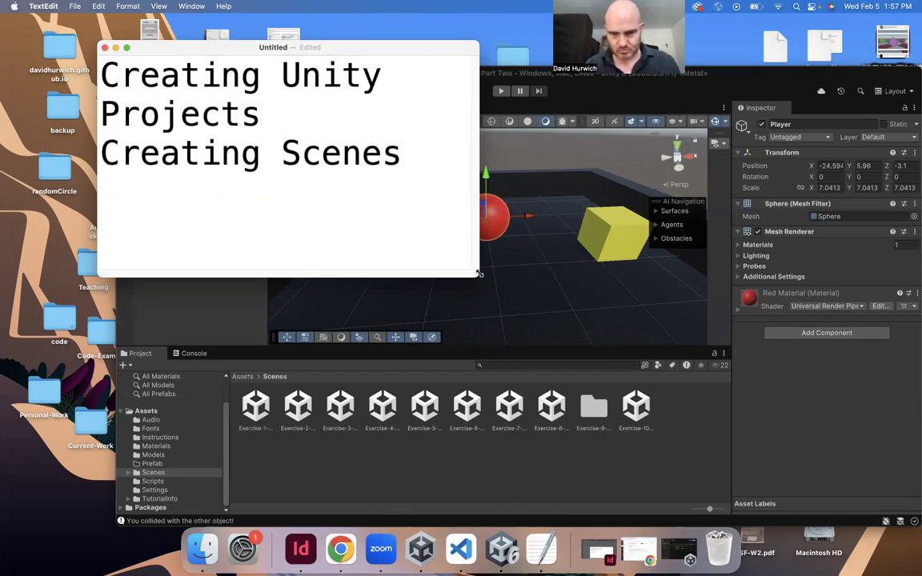
- Enlarge the note window and add the line "Importing 3D models" below "Creating Scenes"
drag(478, 277, 807, 323)
key(Return)
text(Importi)
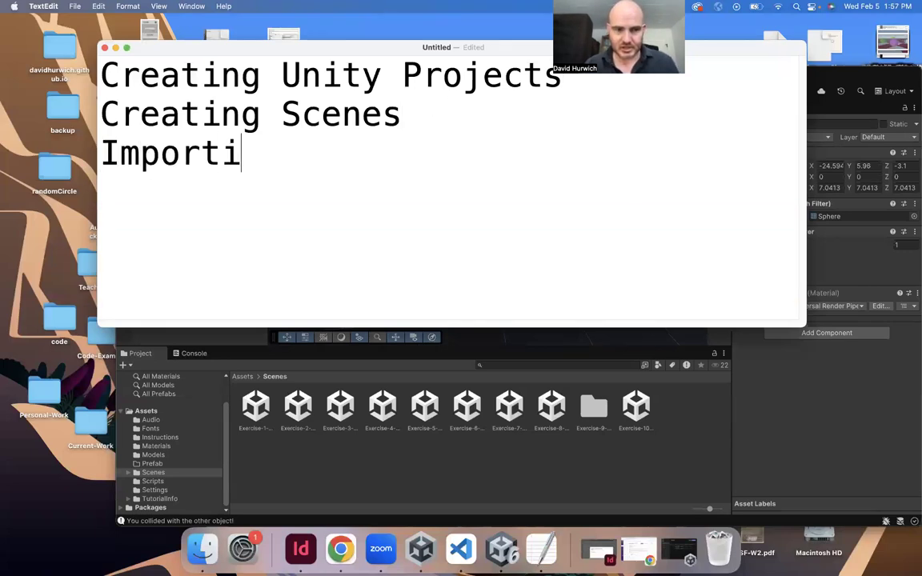
text(ng 3D models)
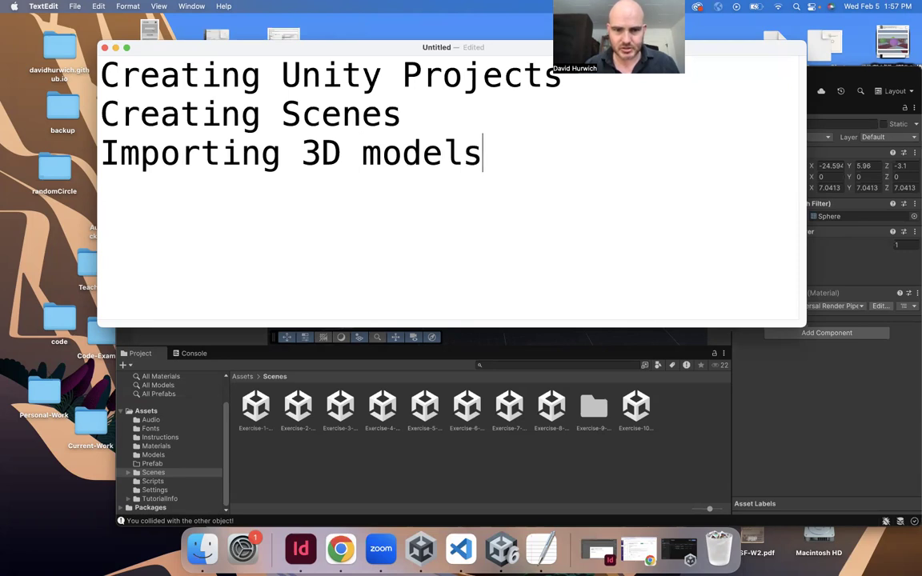
- Add the line "Adding lights" to the topic list in the note
key(Return)
text(ADding)
key(BackSpace)
key(BackSpace)
key(BackSpace)
key(BackSpace)
key(BackSpace)
text(ddi)
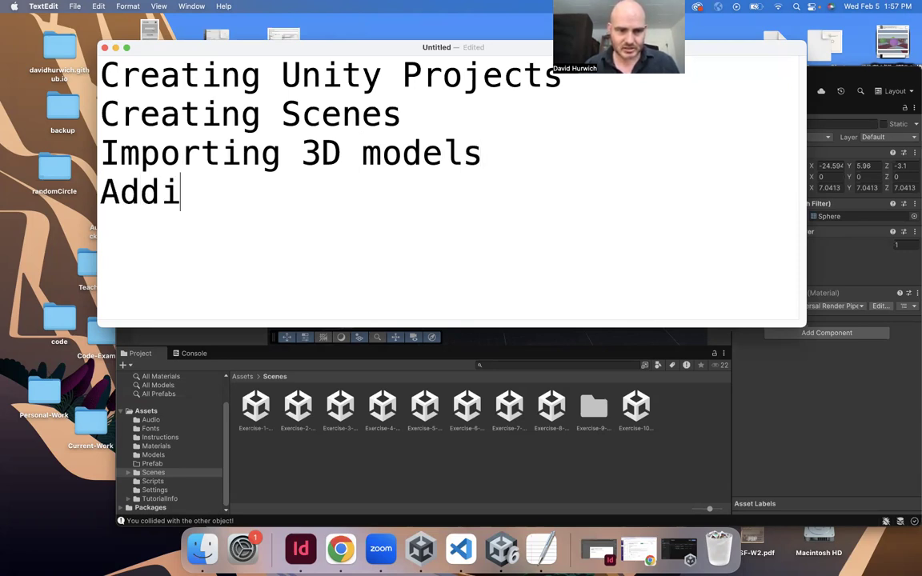
text(ng lights)
key(Return)
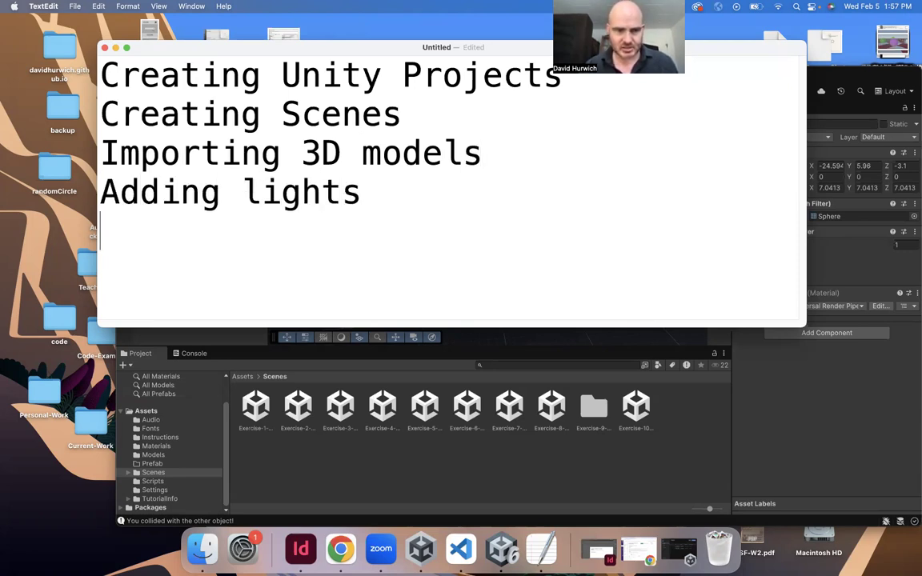
- Extend the topic list with the lines "Adding Cameras" and "Creating Materials"
text(Adding Camera)
key(BackSpace)
key(BackSpace)
text(ameras)
key(Return)
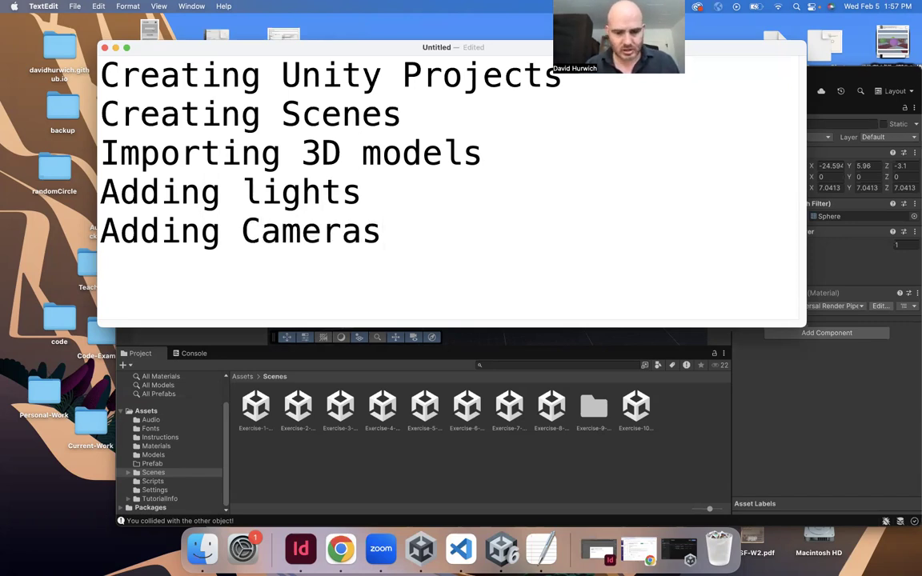
text(Creating )
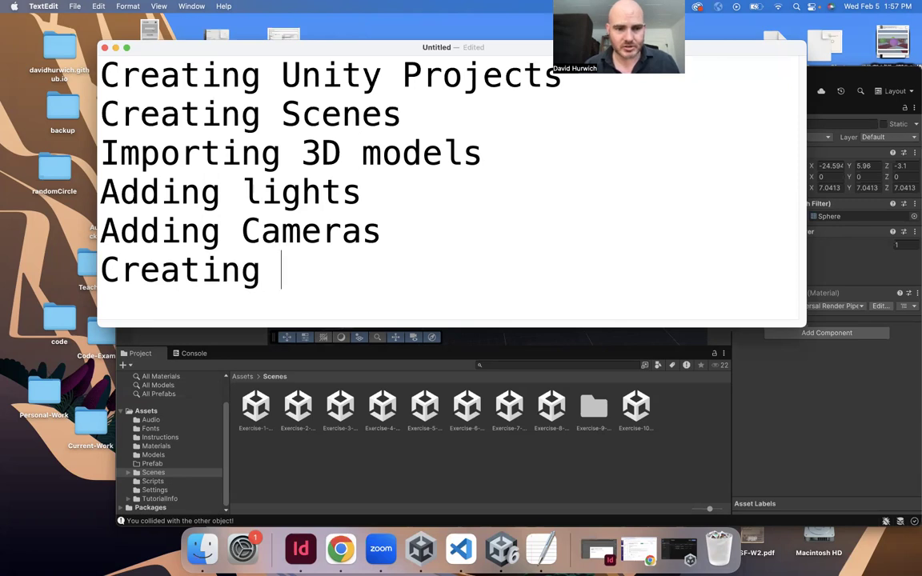
text(Materials)
key(Return)
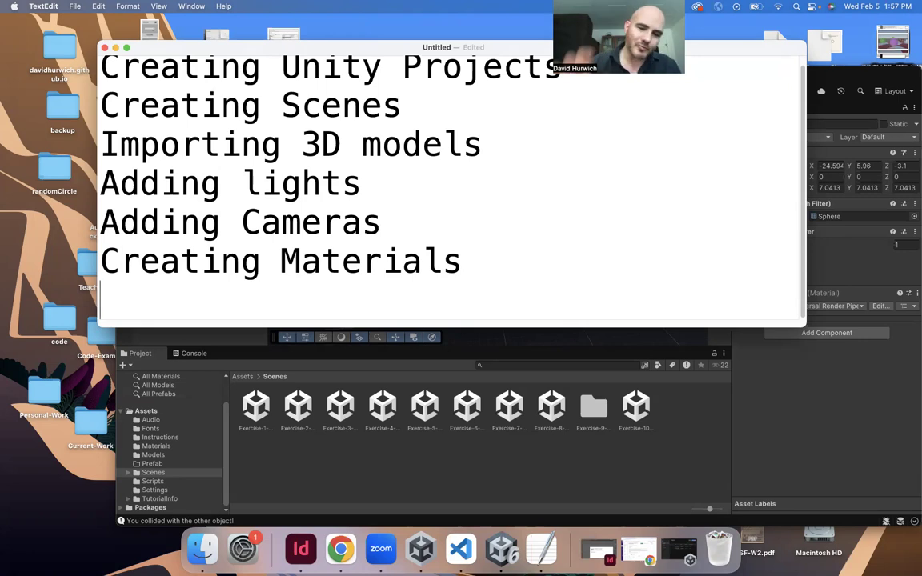
- Finish the topic list with the lines "Physics" and "Colliders"
text(Physics)
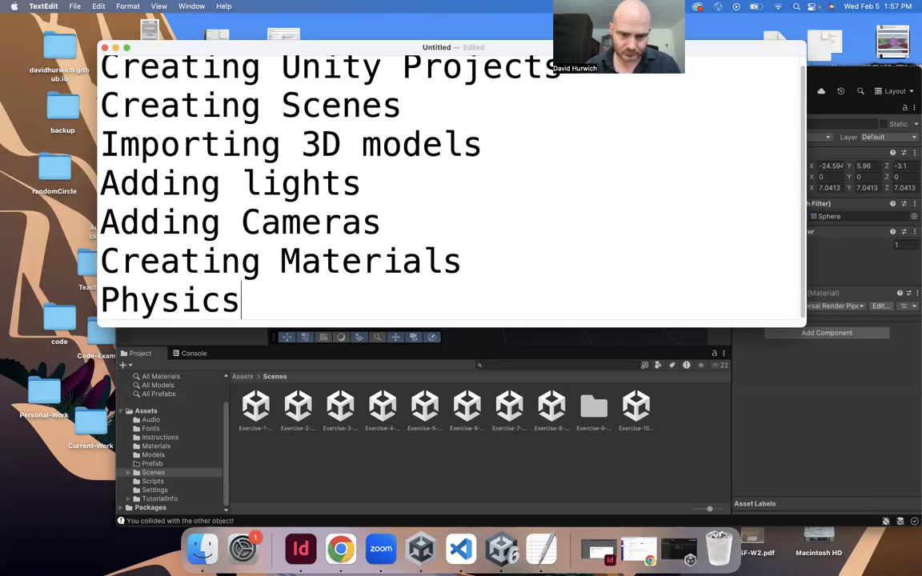
key(Return)
text(Colliders)
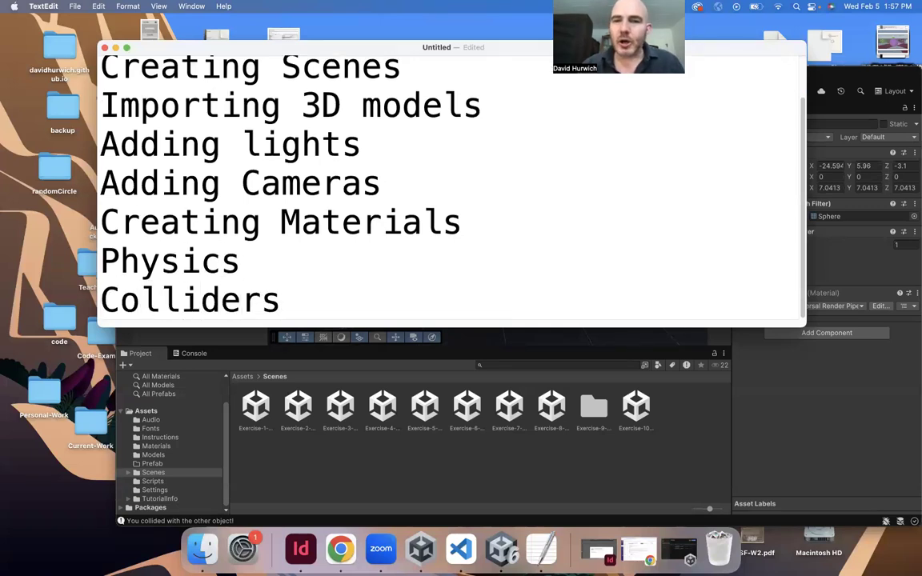
- Locate the Drills - Refresher Part Two folder inside the Desktop's DES527-Unity-Worlds folder in Finder, and view the project list in Unity Hub
click(417, 344)
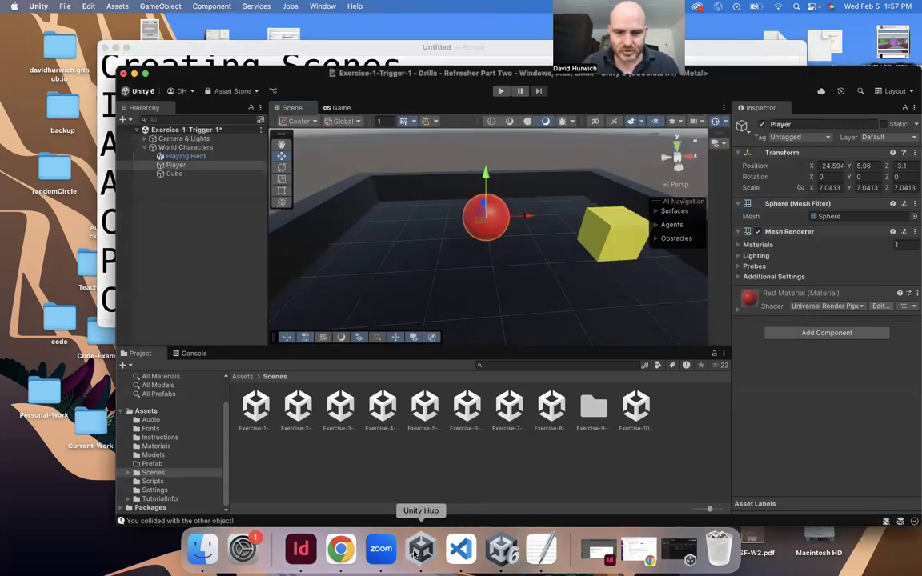
click(202, 549)
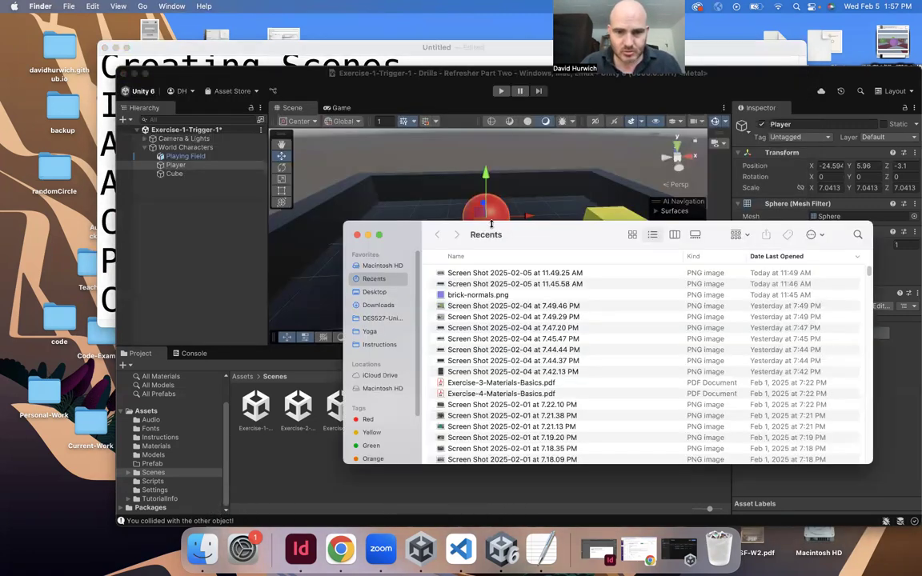
click(376, 293)
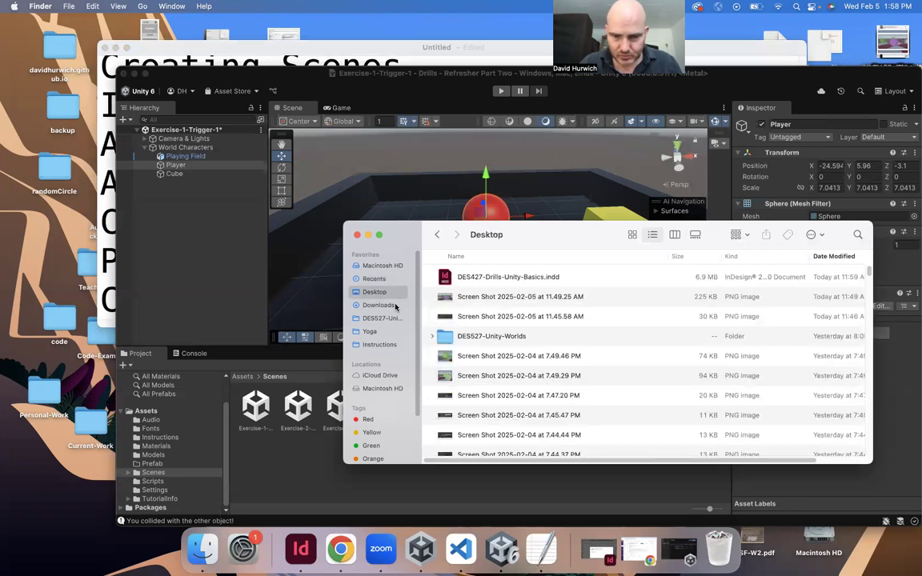
double_click(511, 340)
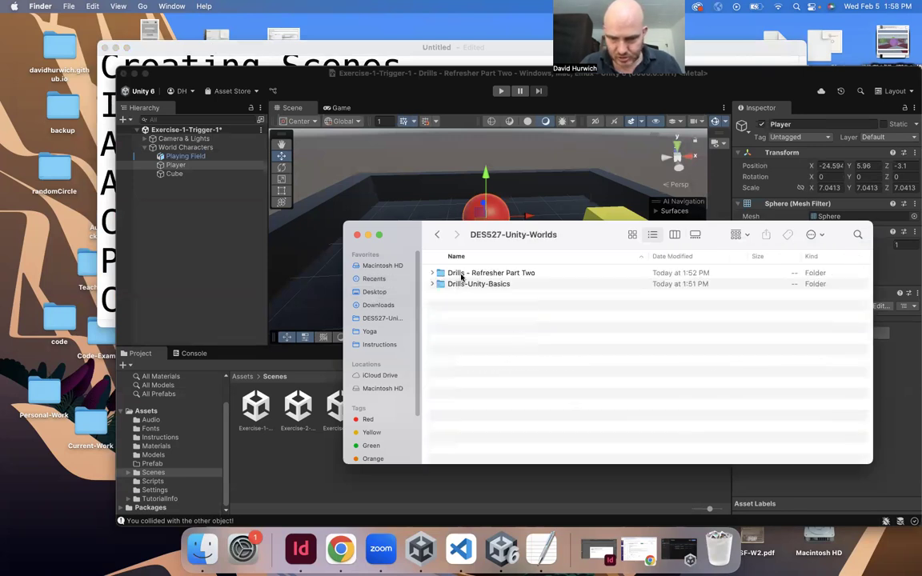
click(461, 276)
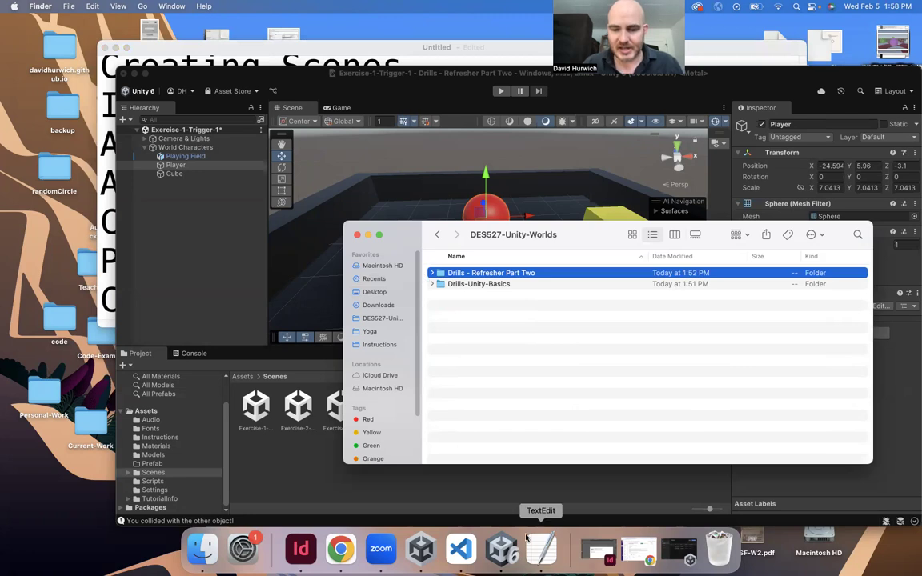
click(427, 554)
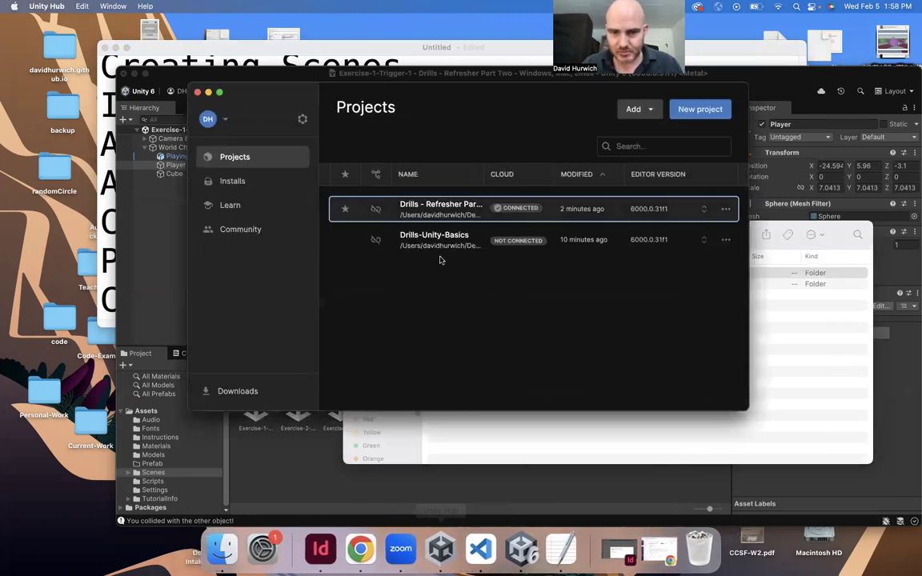
- Switch back to the Unity editor and inspect the red sphere and the yellow cube in the scene
click(305, 413)
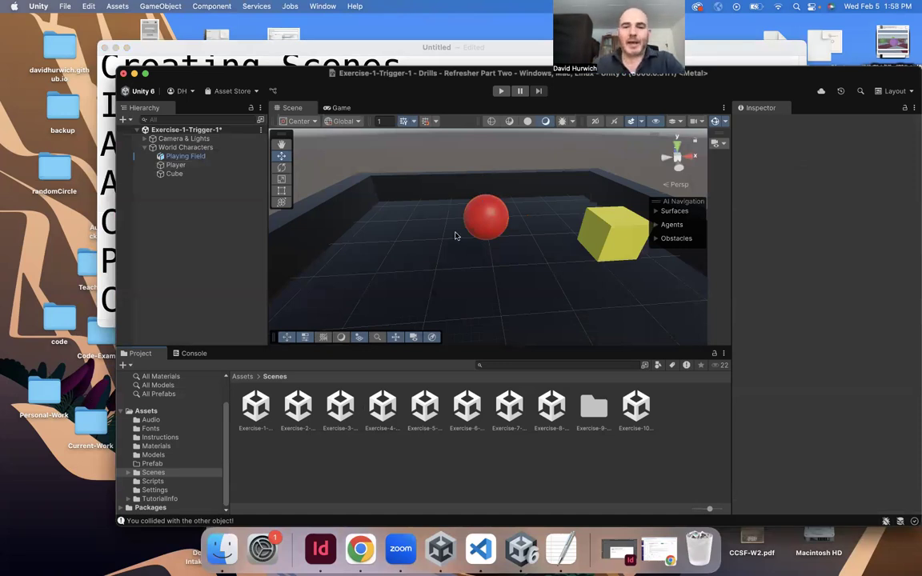
scroll(408, 204, down, 4)
mouse_move(441, 202)
alt+mouse_down()
mouse_move(440, 157)
mouse_move(433, 213)
alt+mouse_up()
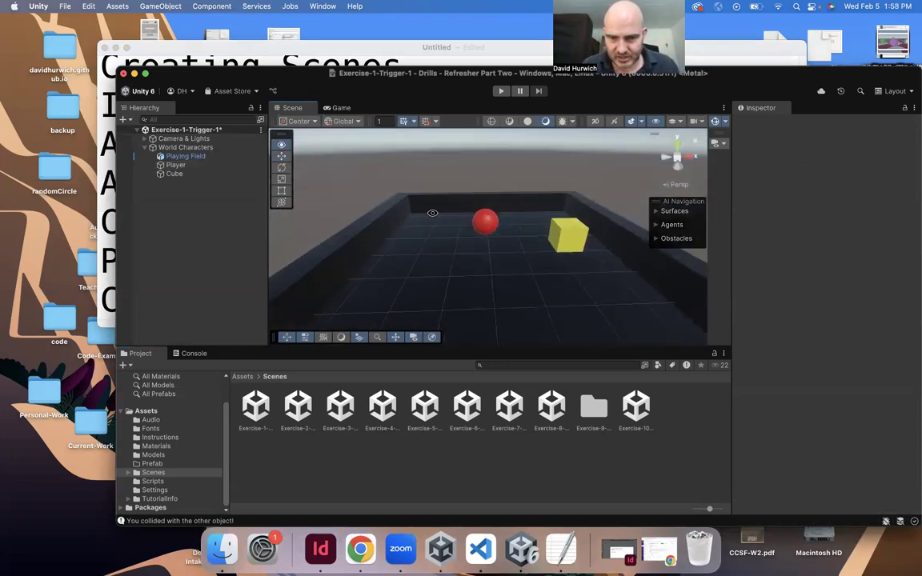
click(491, 231)
click(570, 235)
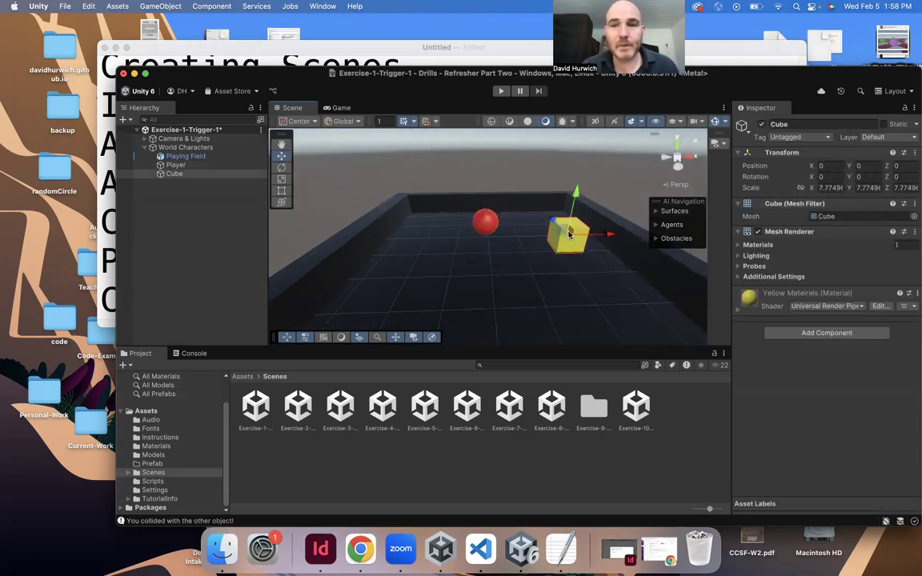
- Run the scene in Play mode, stop it, and return to the Scene view
click(499, 91)
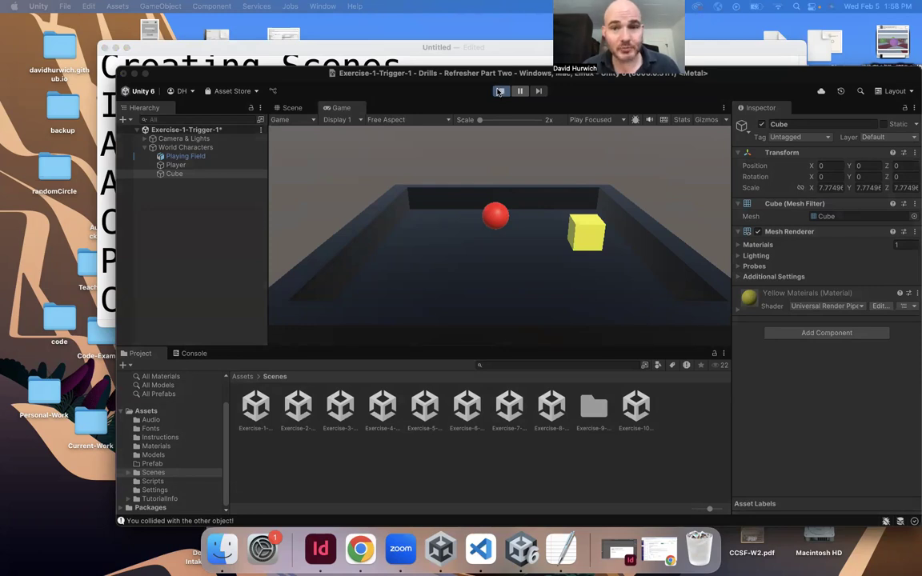
click(498, 92)
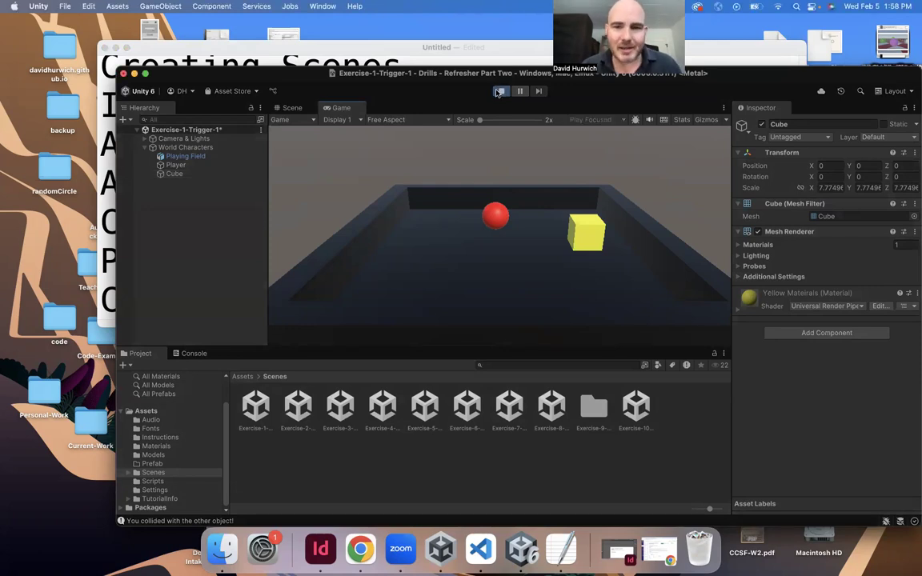
click(293, 108)
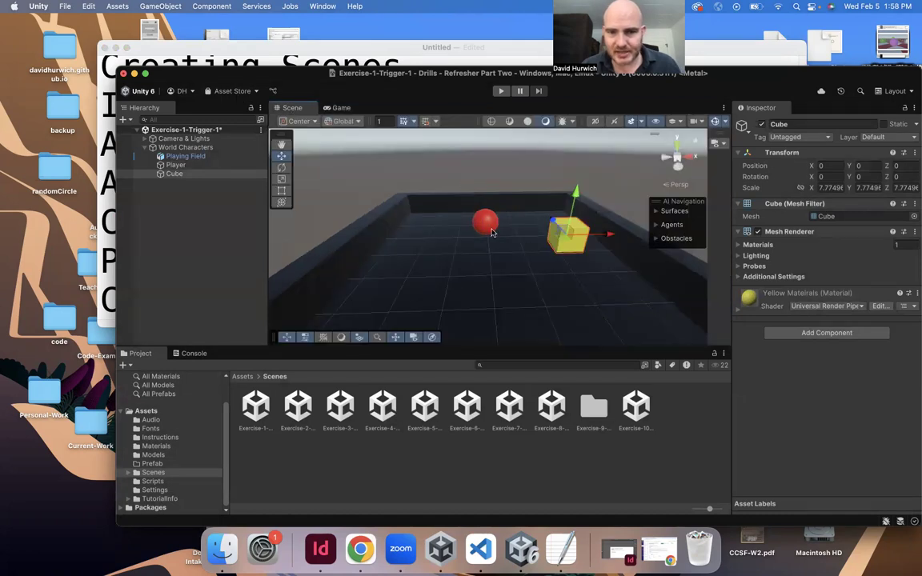
- Collapse the red Player sphere's Mesh Filter and Mesh Renderer sections and add a Rigidbody component to it
click(483, 223)
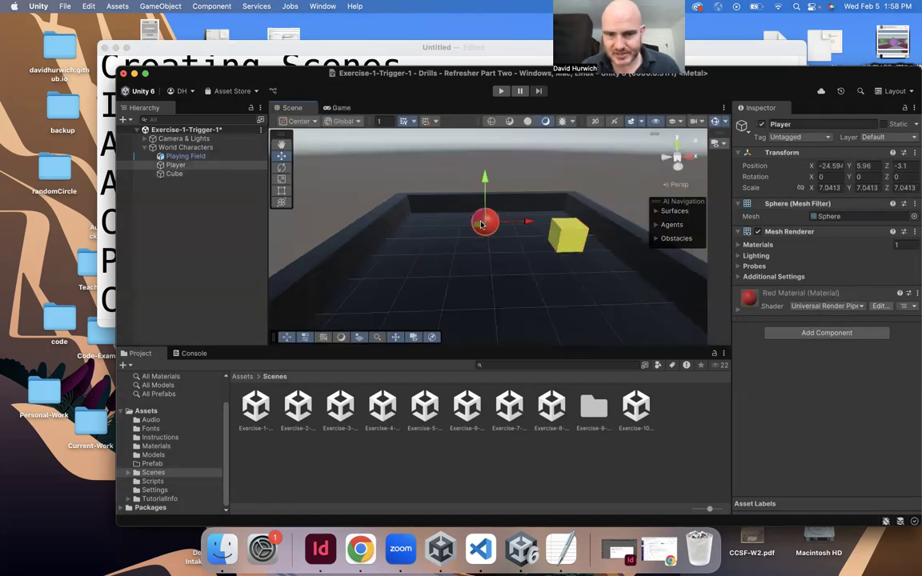
click(739, 231)
click(738, 204)
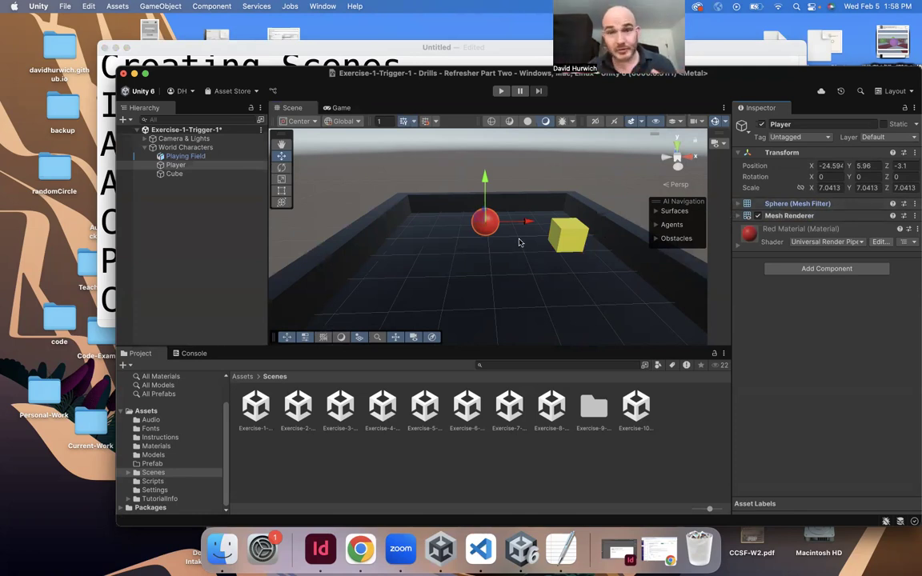
click(865, 269)
text(rigi)
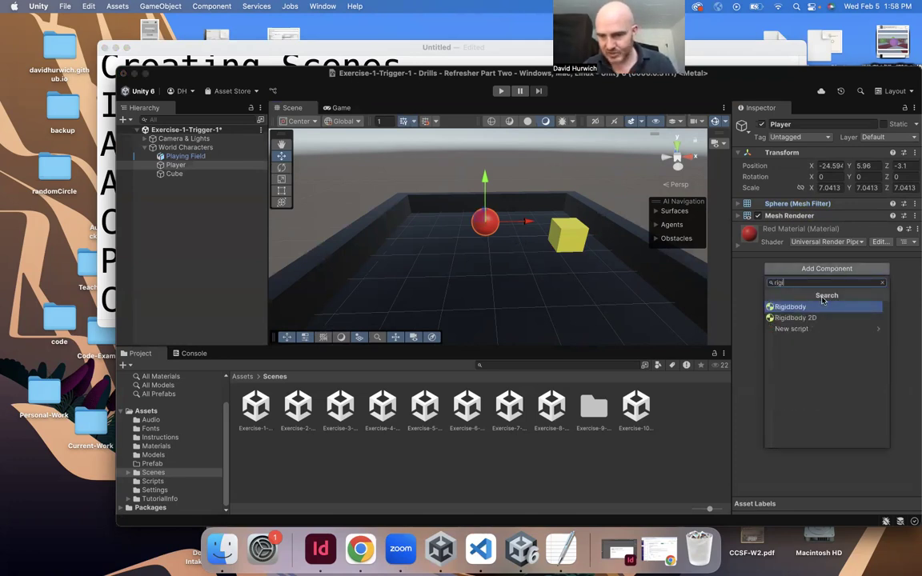
key(Return)
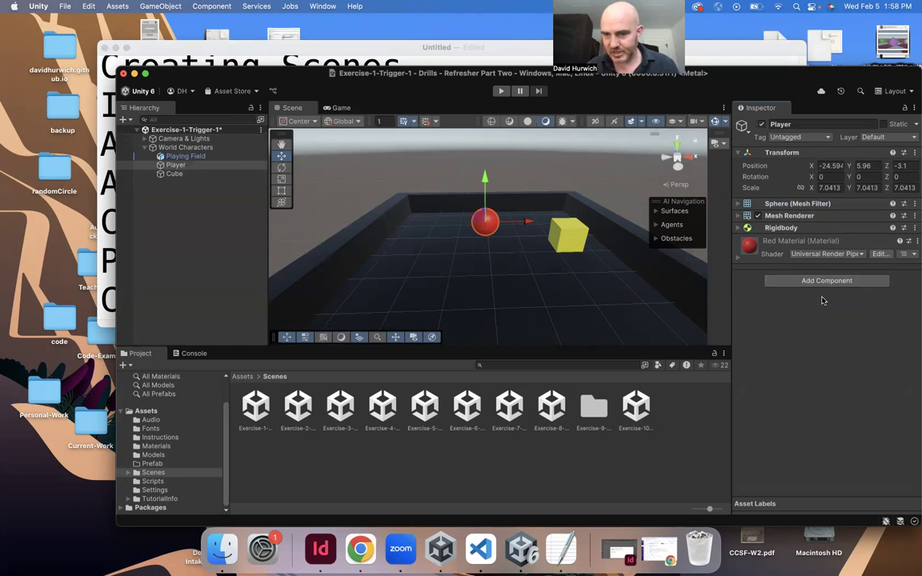
click(739, 229)
click(739, 229)
- Play-test how the Player sphere behaves with its Rigidbody, stop the run, and go back to the Scene view
click(502, 91)
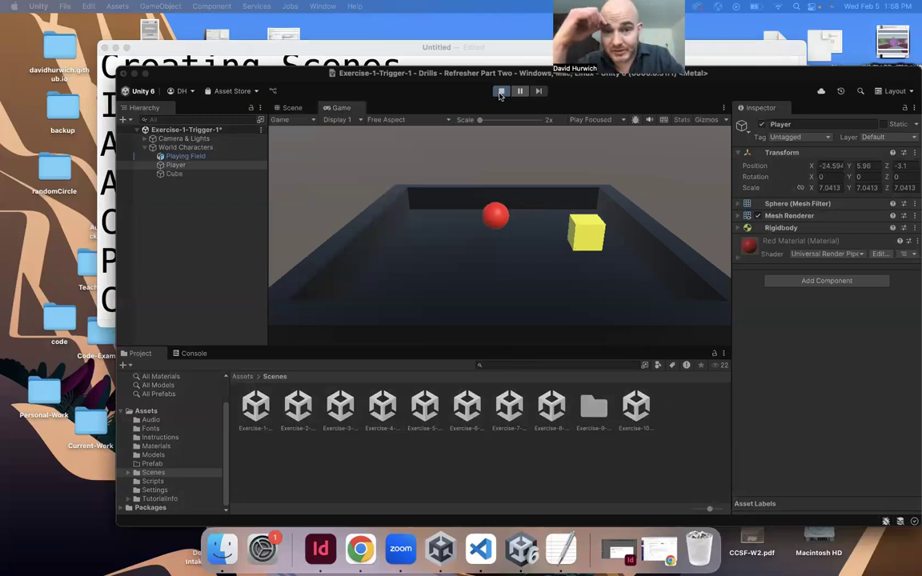
click(500, 94)
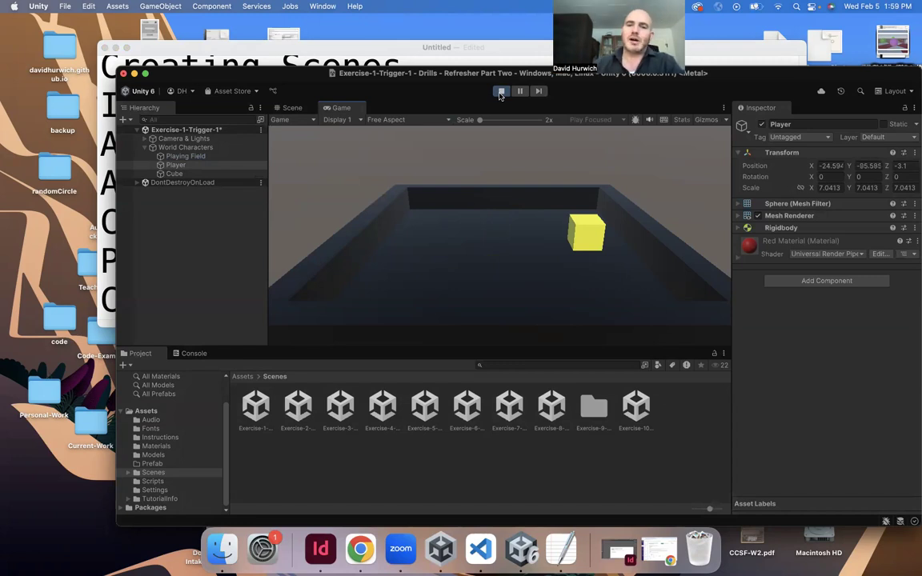
click(500, 92)
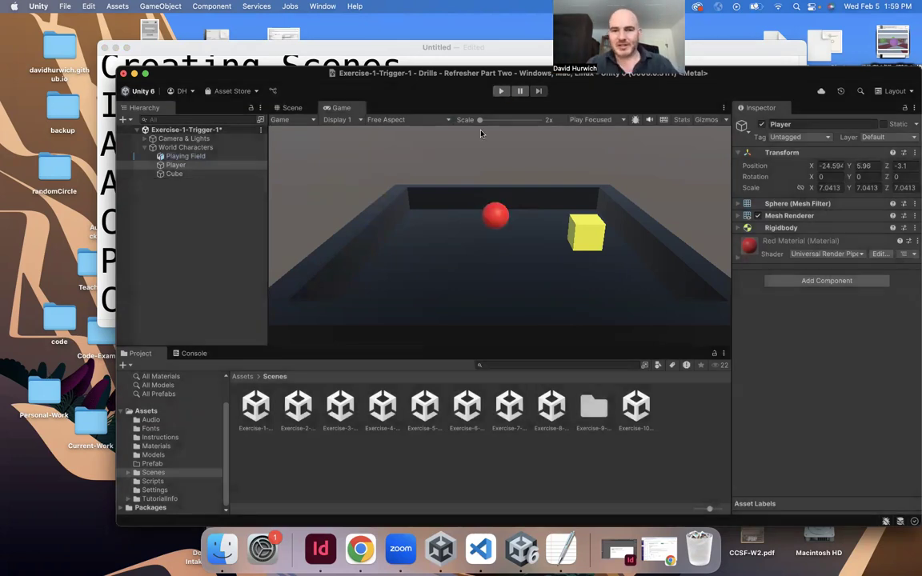
click(292, 107)
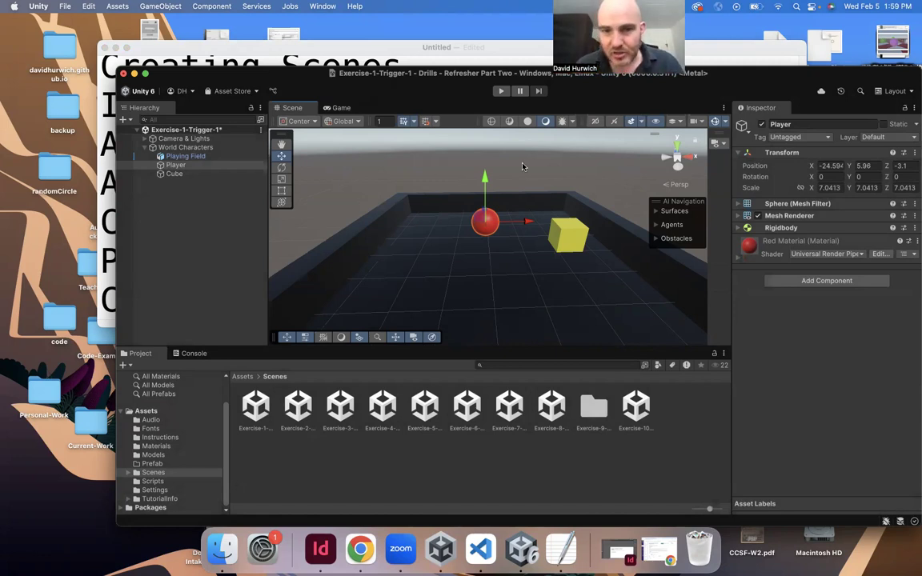
- Add a Sphere Collider component to the red Player sphere
scroll(473, 170, up, 3)
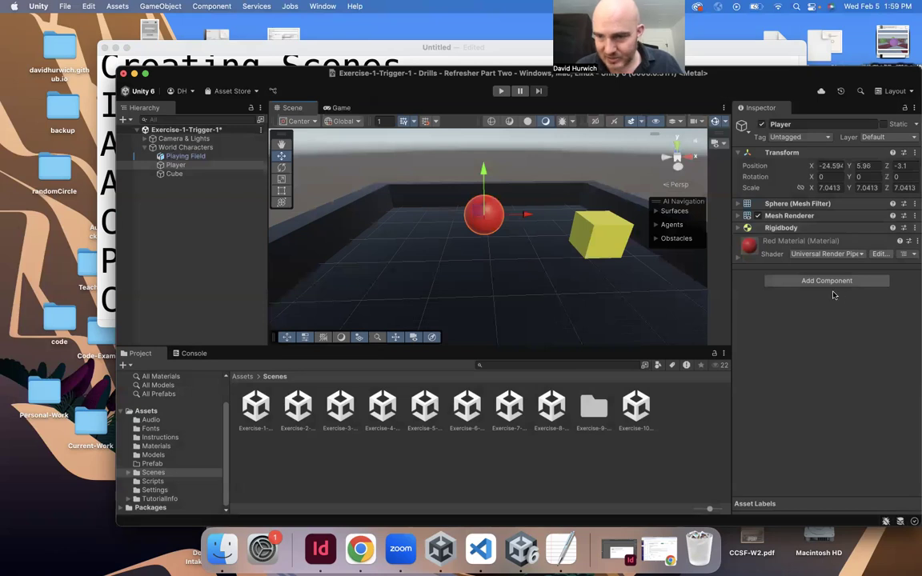
click(829, 282)
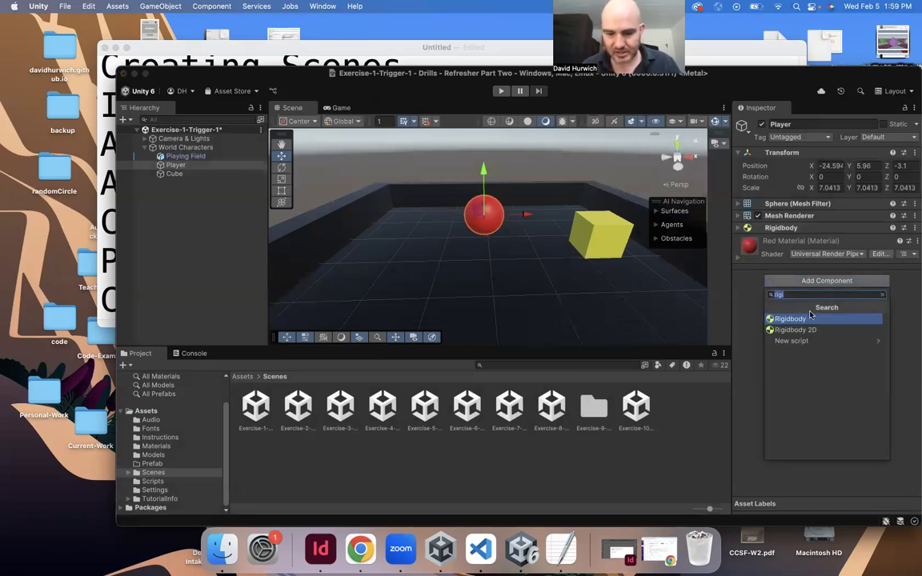
key(BackSpace)
text(sp)
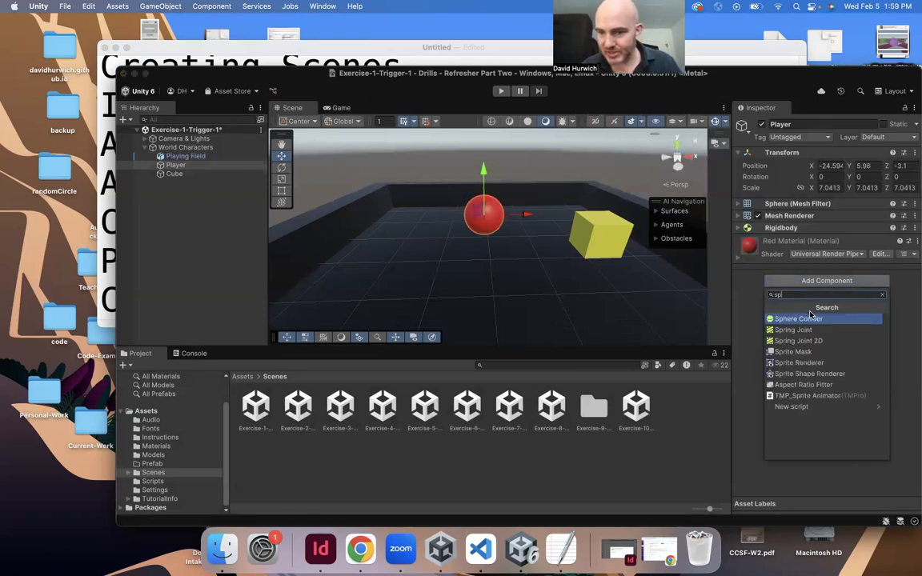
click(811, 318)
- Play-test how the Player sphere lands on the playing field with its collider, and stop the run
mouse_move(408, 220)
alt+mouse_down()
mouse_move(533, 216)
mouse_move(552, 132)
mouse_move(422, 212)
alt+mouse_up()
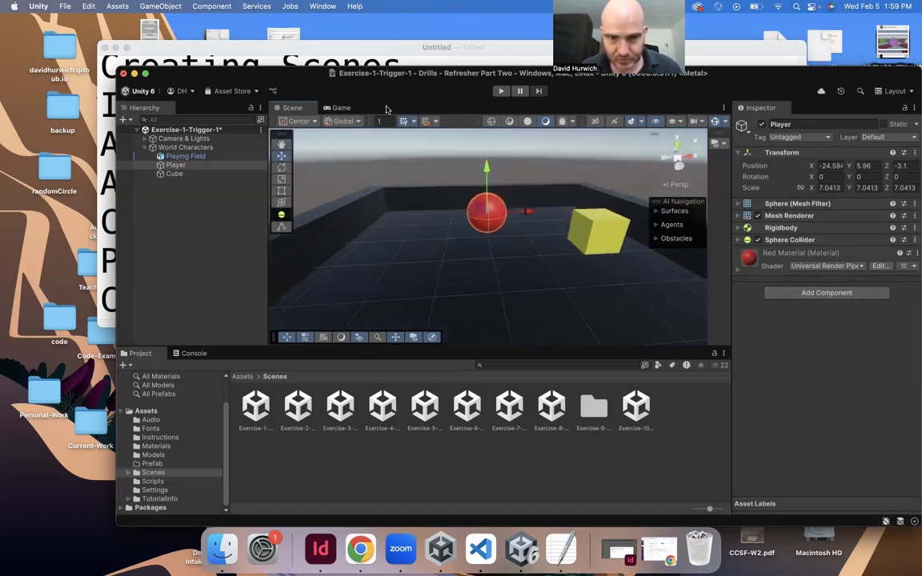
click(502, 90)
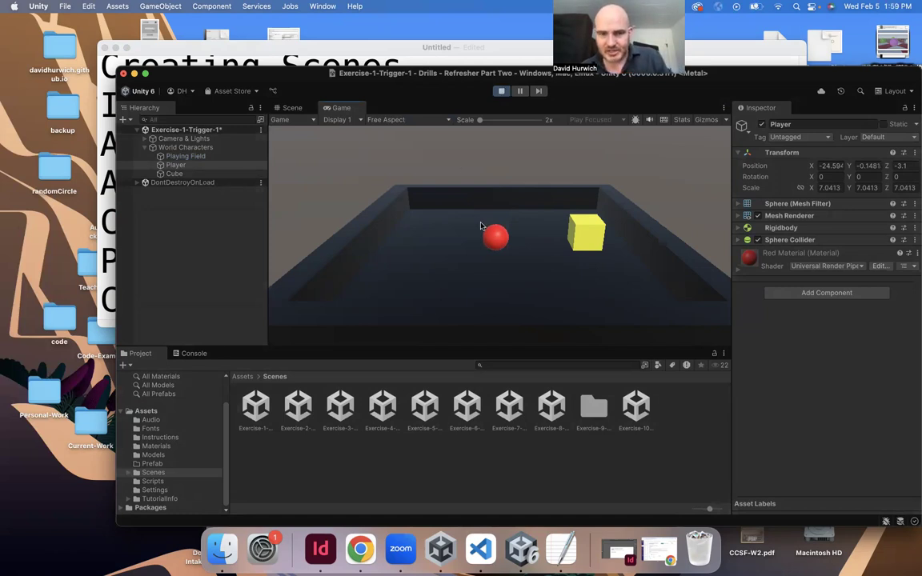
click(503, 91)
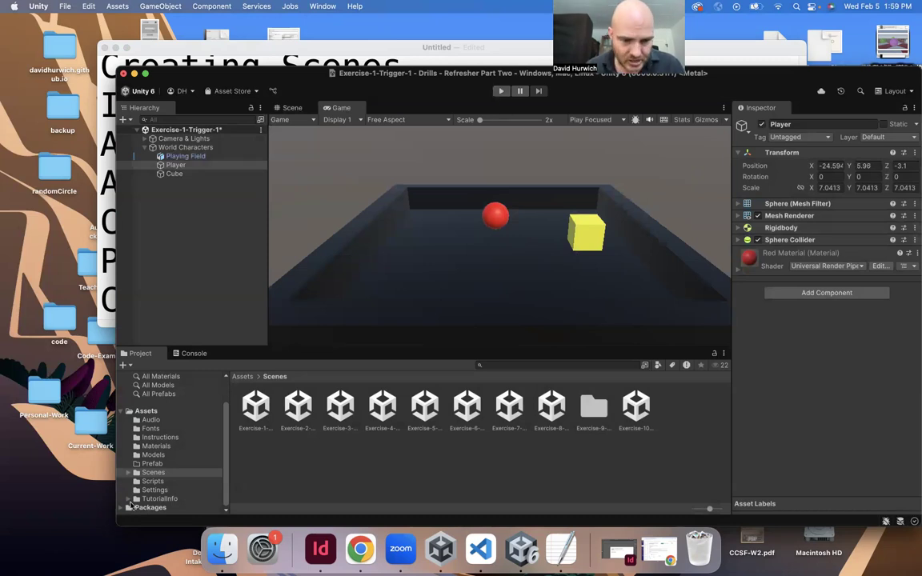
- Attach the PlayerMove script from the Scripts folder to the Player sphere and set its Move Speed to 10
click(154, 482)
click(254, 410)
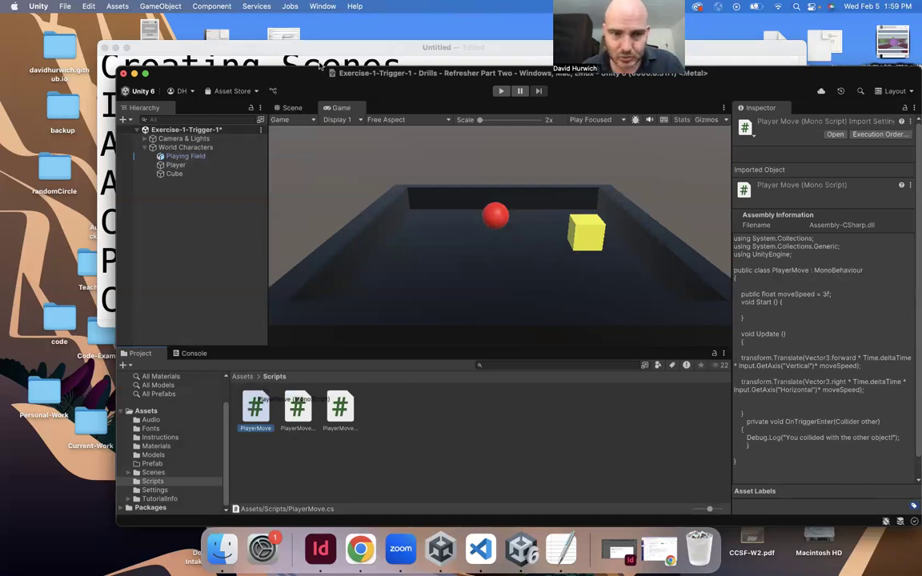
click(290, 108)
click(490, 220)
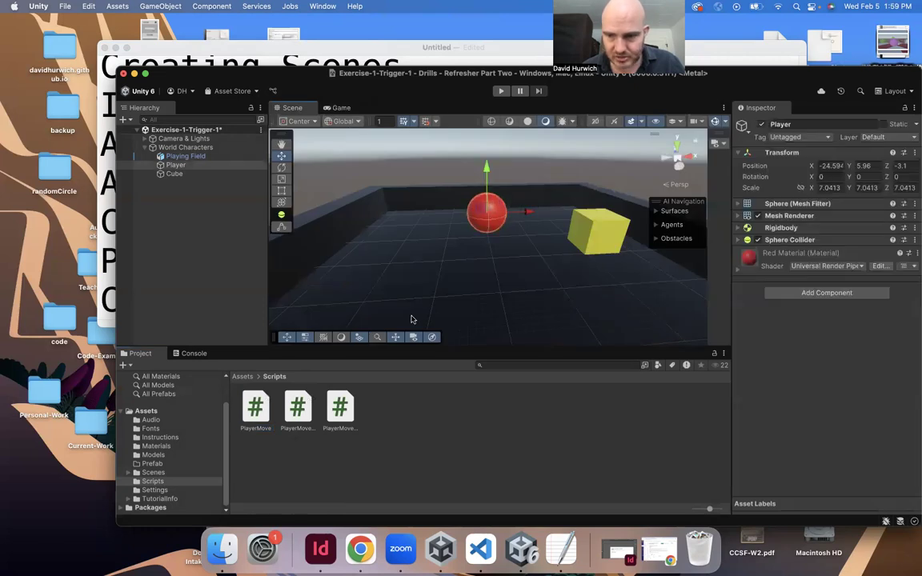
drag(255, 409, 795, 337)
click(815, 274)
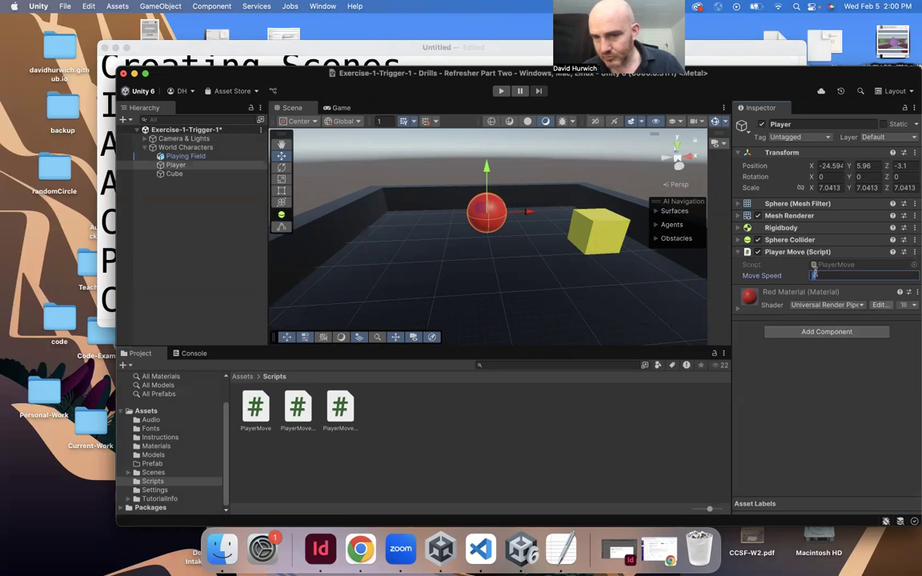
text(10)
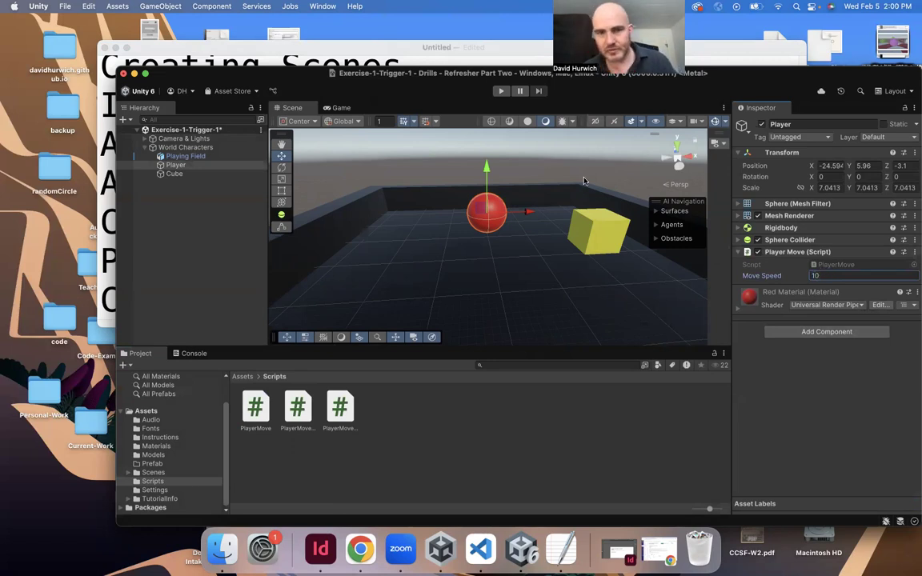
- Run the scene, move the Player sphere left and right across the yellow cube, and stop the run
click(499, 91)
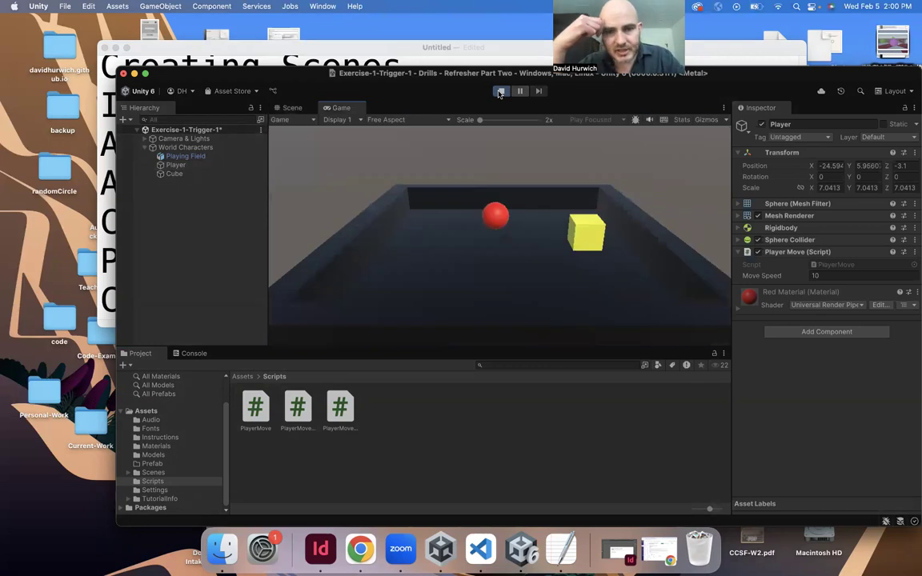
key(Left)
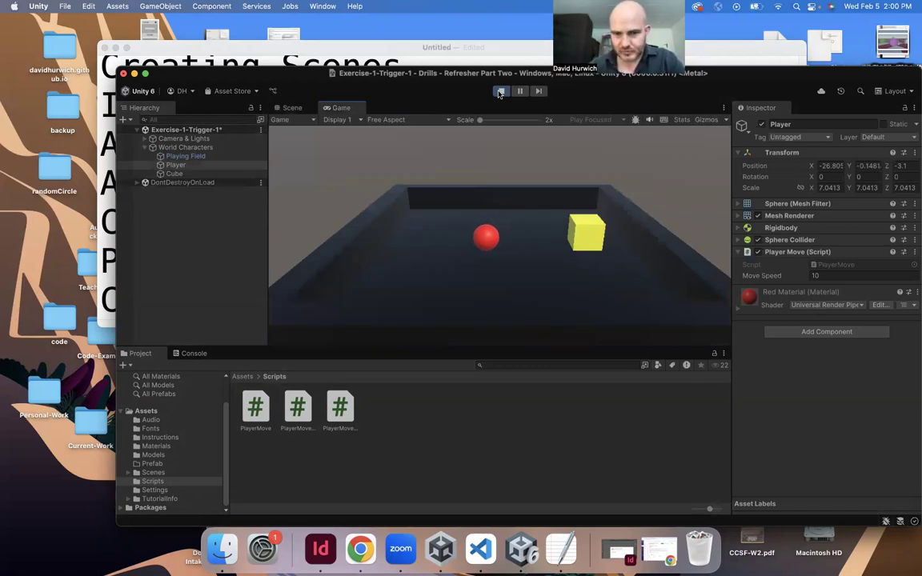
key(Right)
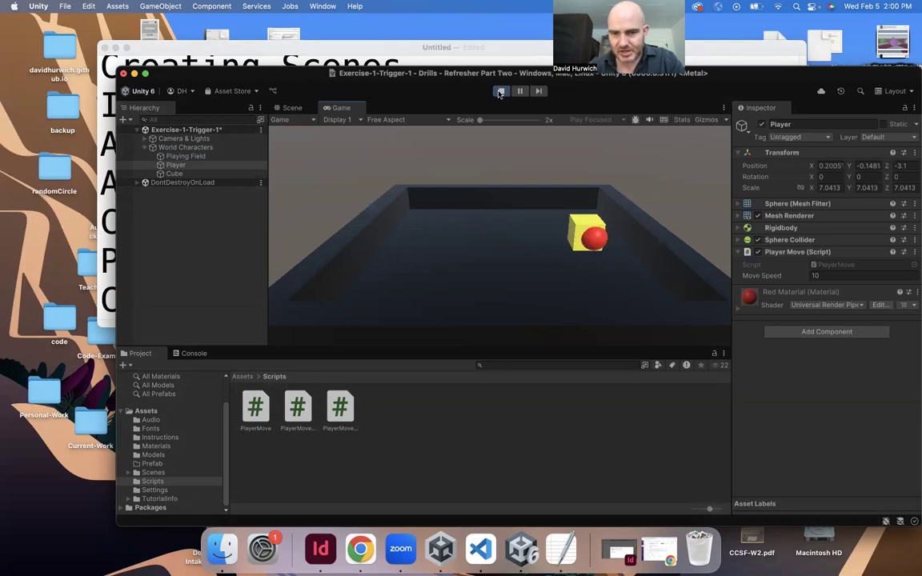
key(Left)
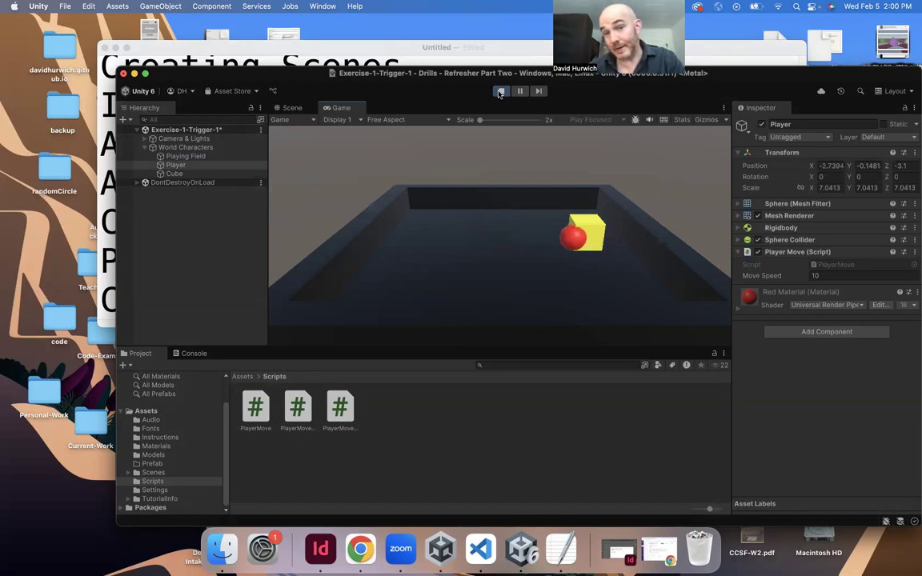
click(499, 93)
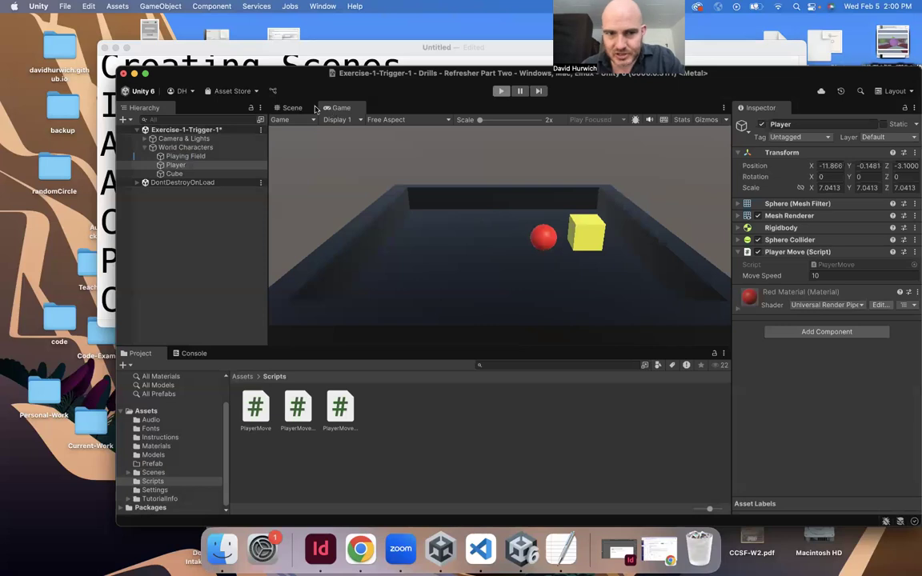
- Add a Box Collider component to the yellow cube in the scene
click(599, 246)
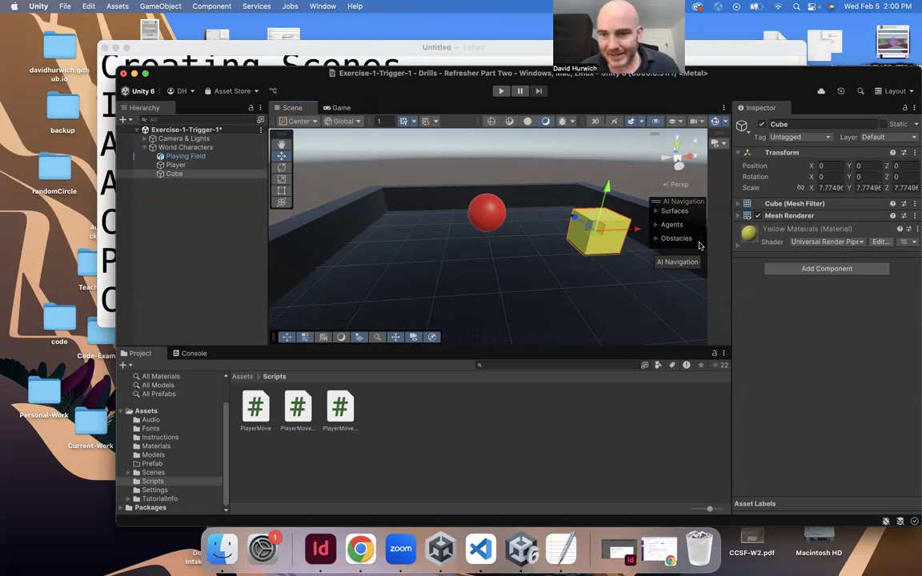
click(805, 270)
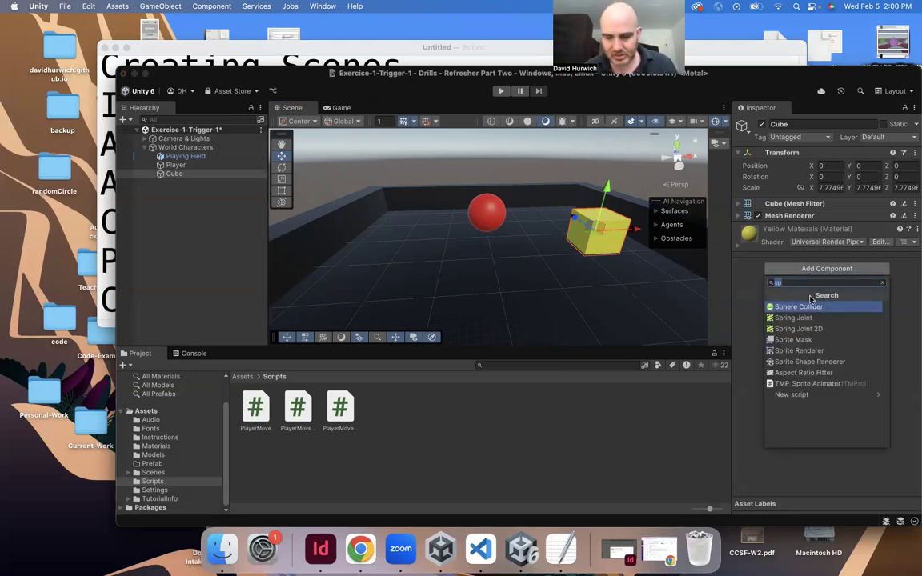
text(box)
key(Return)
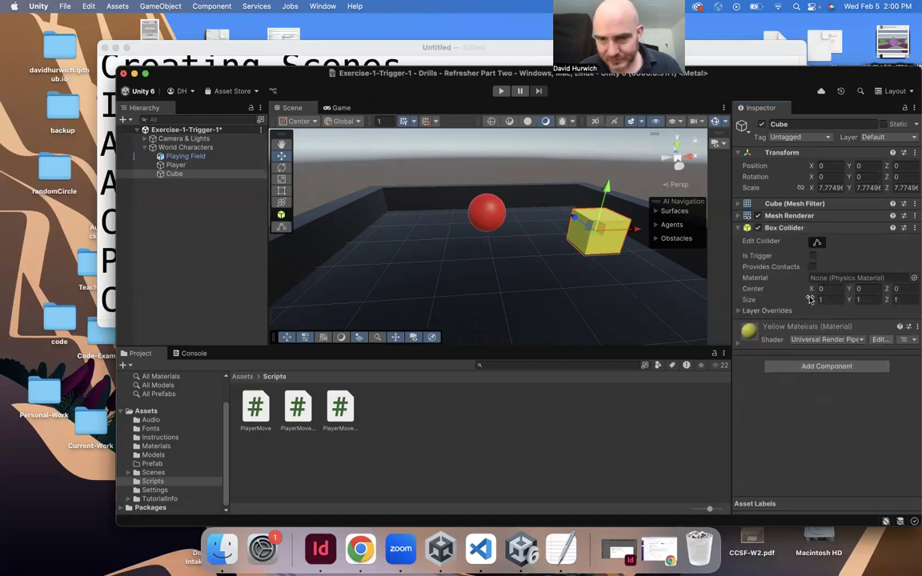
- Play-test the cube's Box Collider by moving the Player sphere right into the cube, and stop the run
click(334, 105)
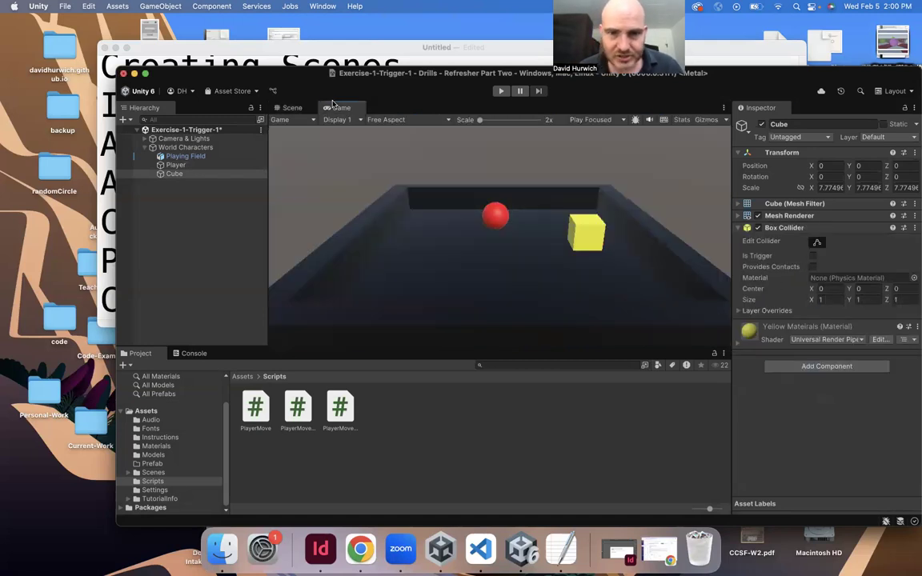
click(501, 90)
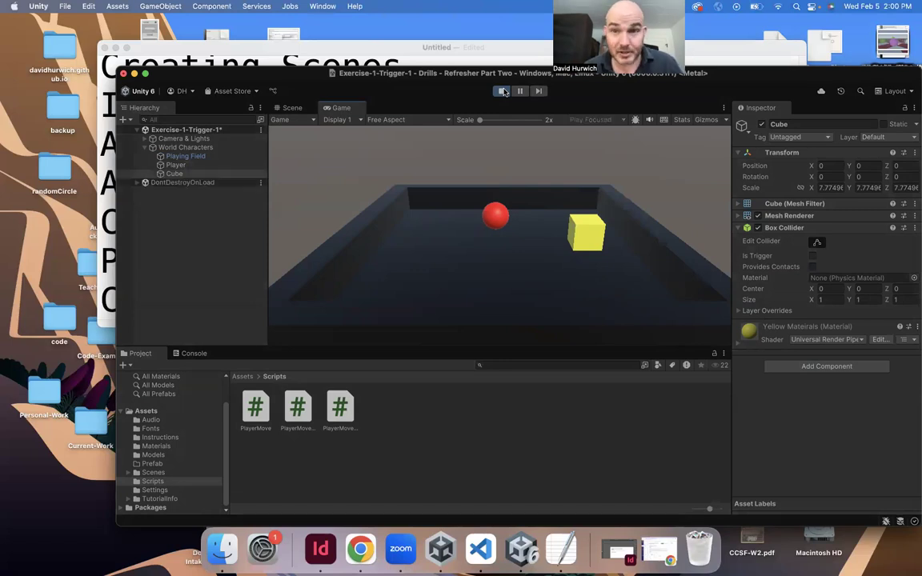
key(Right)
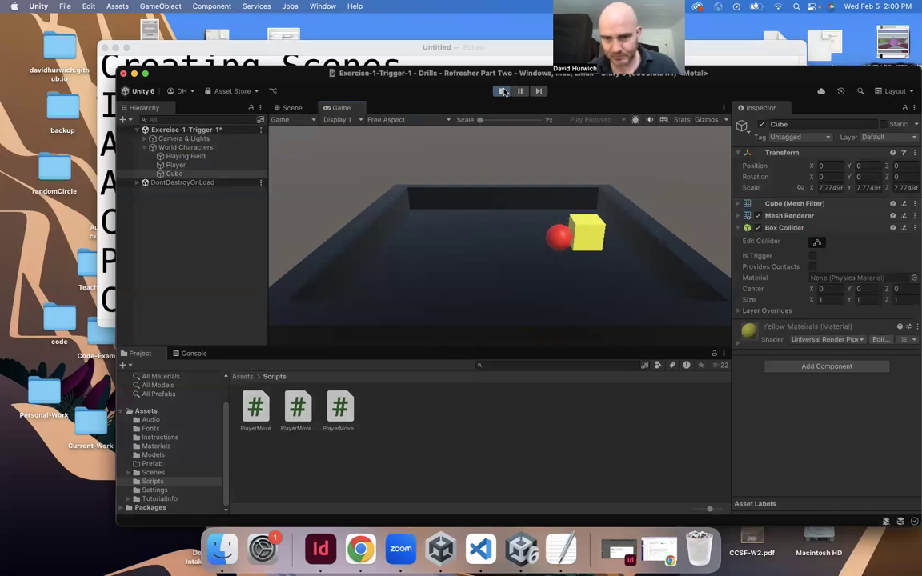
click(502, 91)
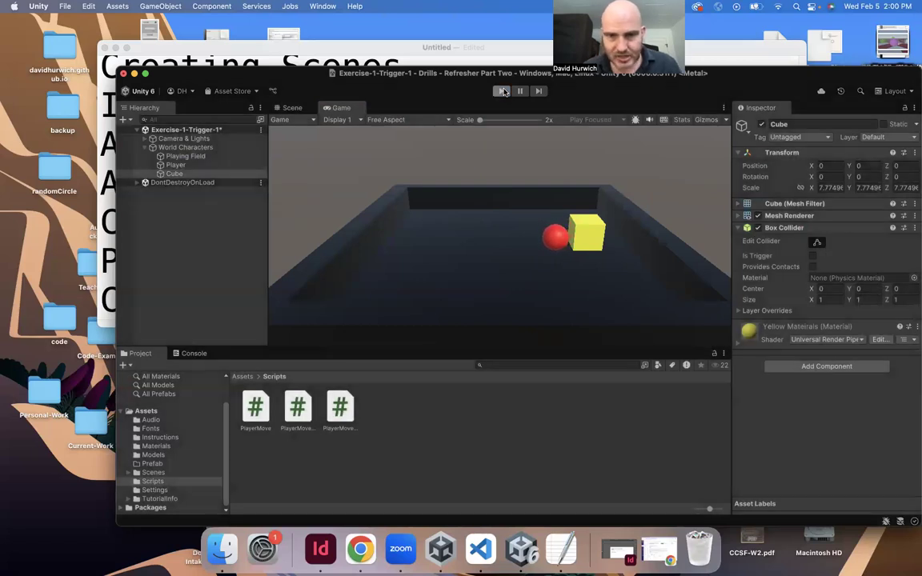
- Open the PlayerMove script from the Scripts folder in Visual Studio Code
click(193, 354)
click(140, 354)
click(256, 408)
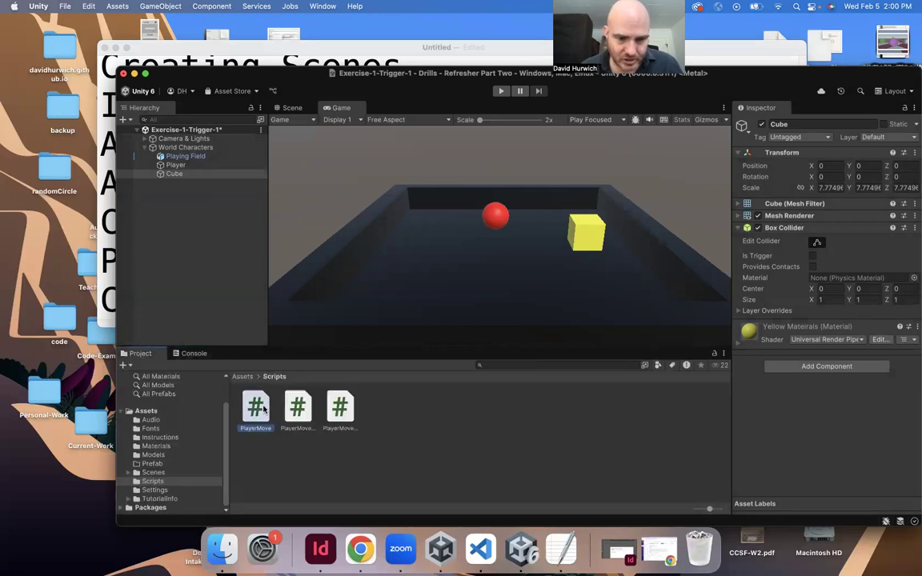
double_click(262, 409)
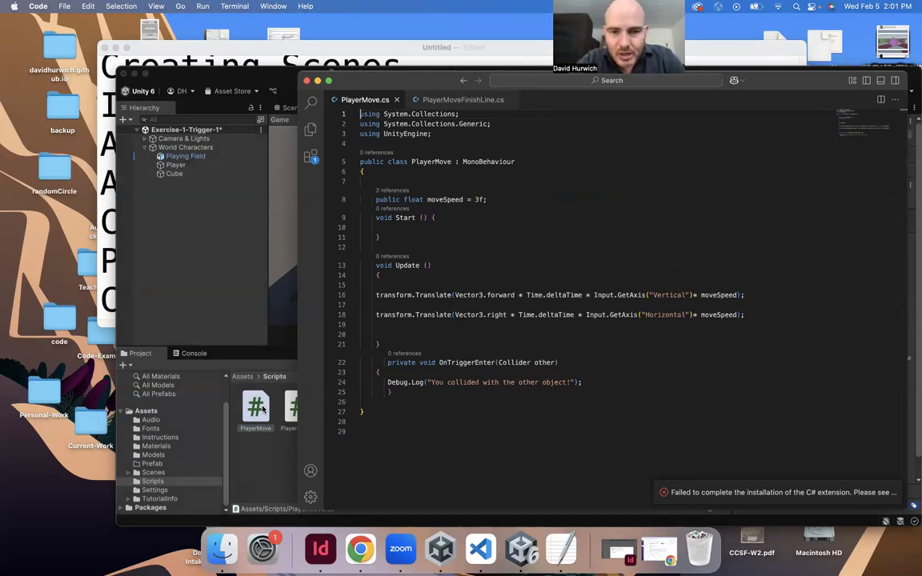
- Examine the PlayerMove code and highlight the whole OnTriggerEnter method with its Debug.Log line
click(416, 364)
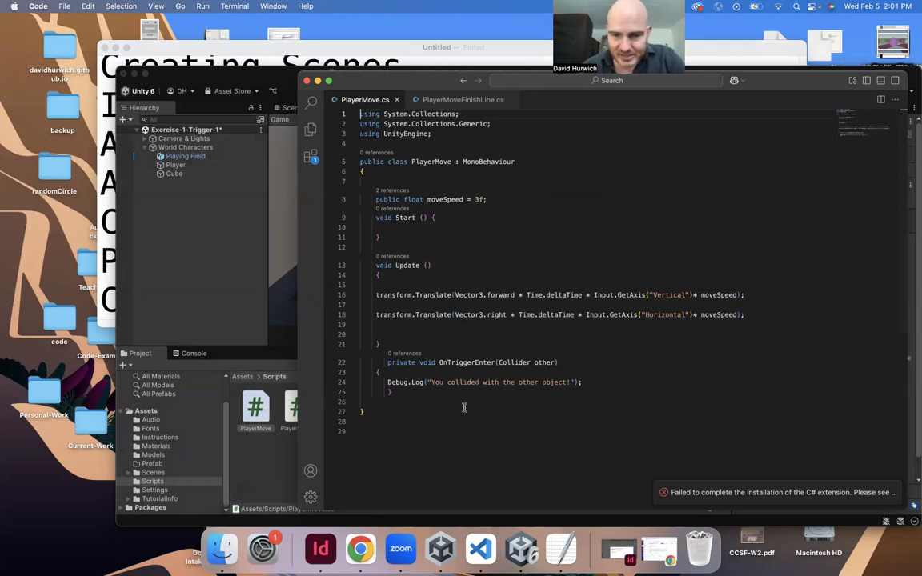
key(Up)
key(Up)
key(Up)
key(Up)
key(Up)
key(Up)
key(Up)
key(Up)
key(Up)
key(Up)
key(Up)
key(Up)
key(Up)
key(Up)
key(Up)
key(Up)
key(Up)
key(Up)
key(Up)
key(Up)
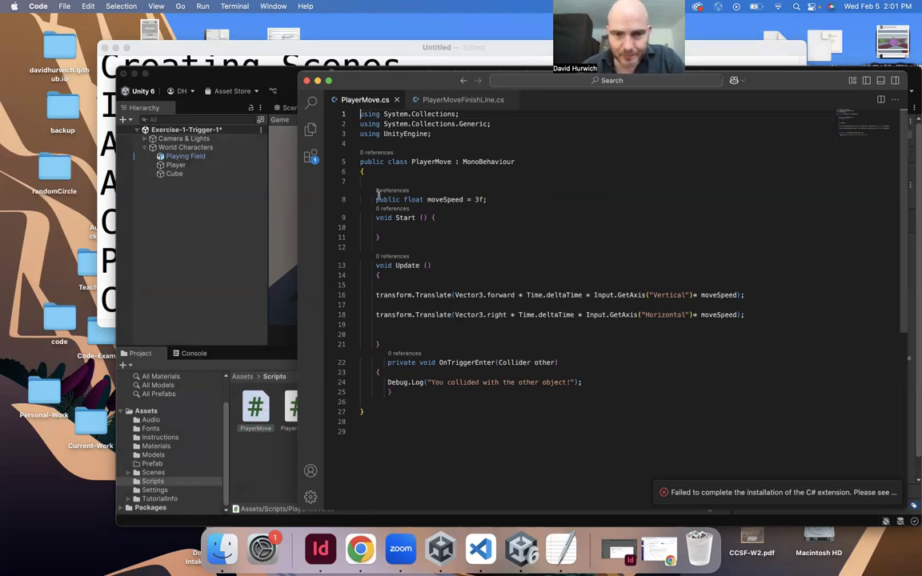
drag(375, 363, 408, 388)
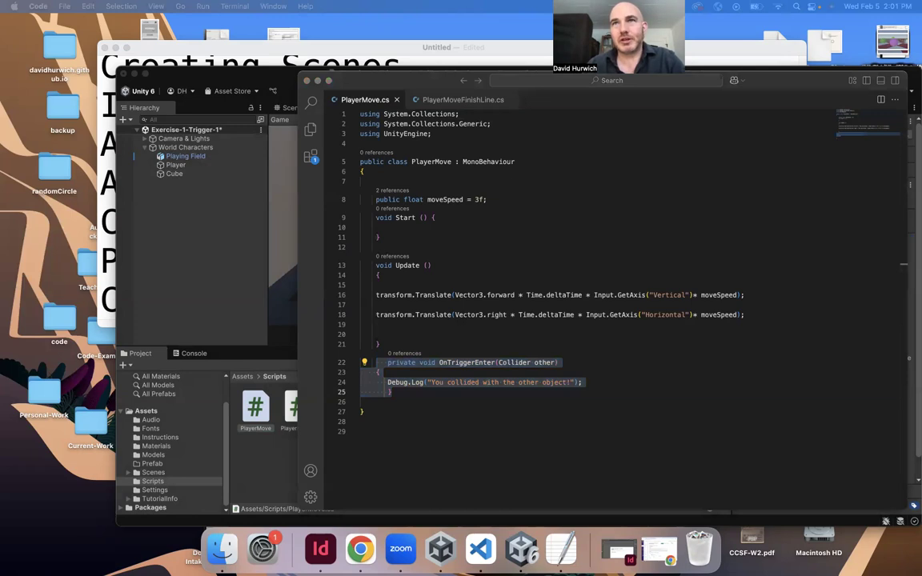
- Switch to Chrome, load p5js.org, and open the p5.js Web Editor from its home page
drag(1, 24, 689, 29)
text(p5js.org)
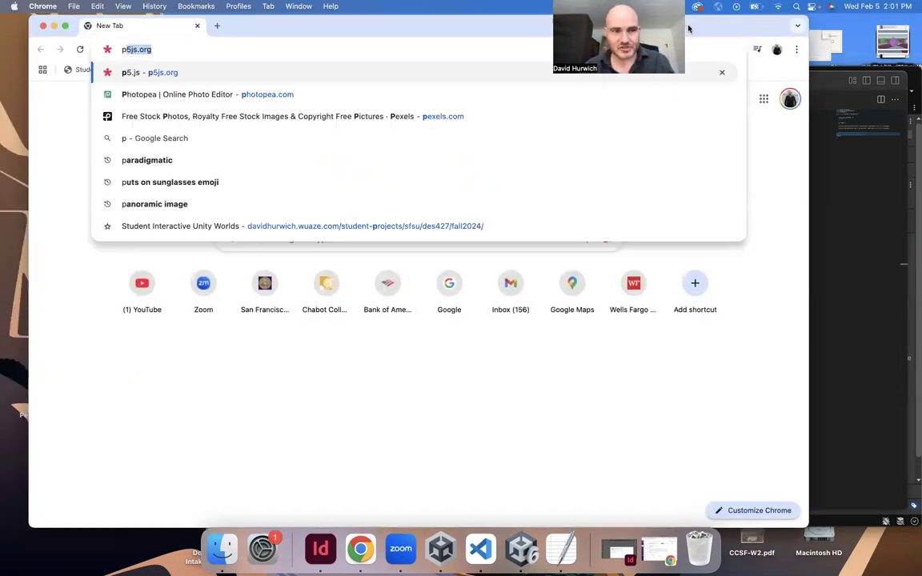
key(Return)
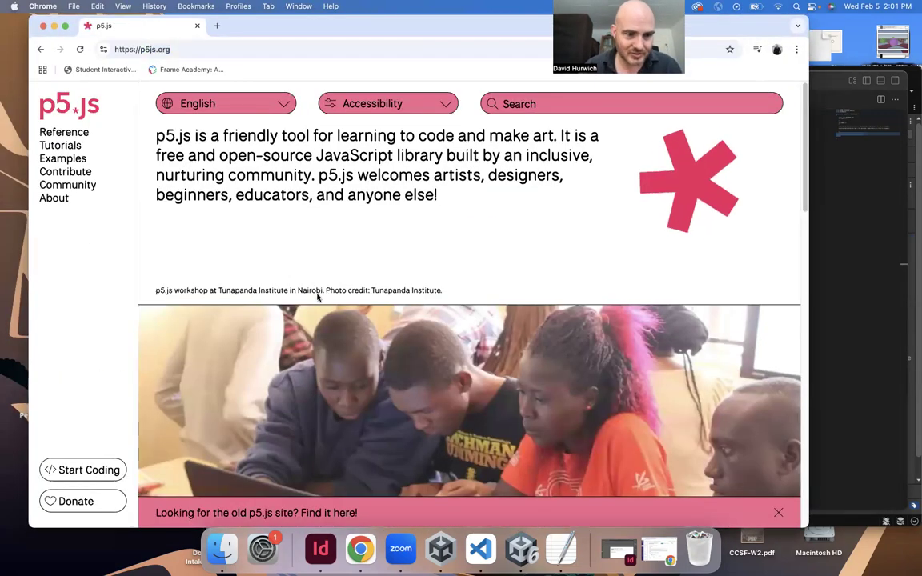
click(83, 471)
- Add an empty mousePressed() function below the draw() function in sketch.js
click(127, 292)
key(Return)
key(Return)
text(fun ctio)
key(BackSpace)
key(BackSpace)
key(BackSpace)
key(BackSpace)
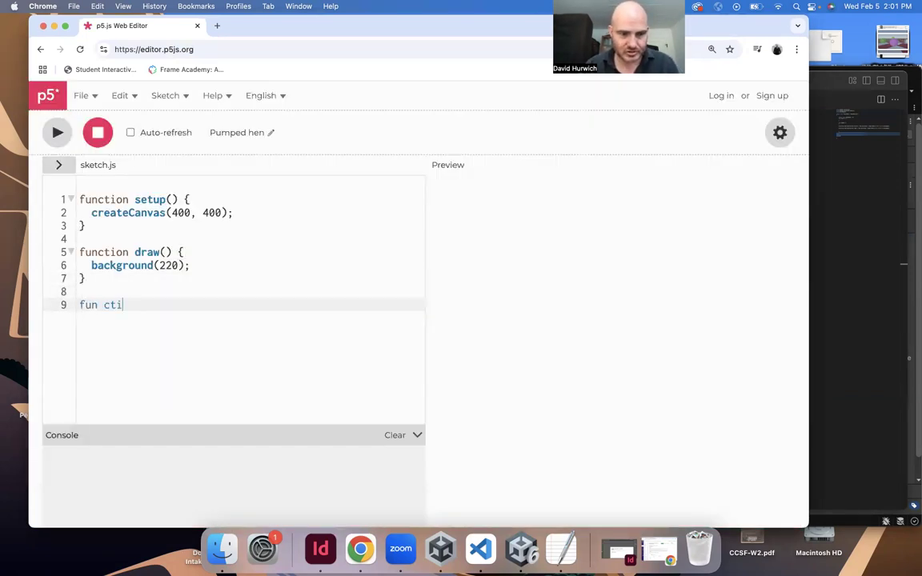
key(BackSpace)
text(ction m)
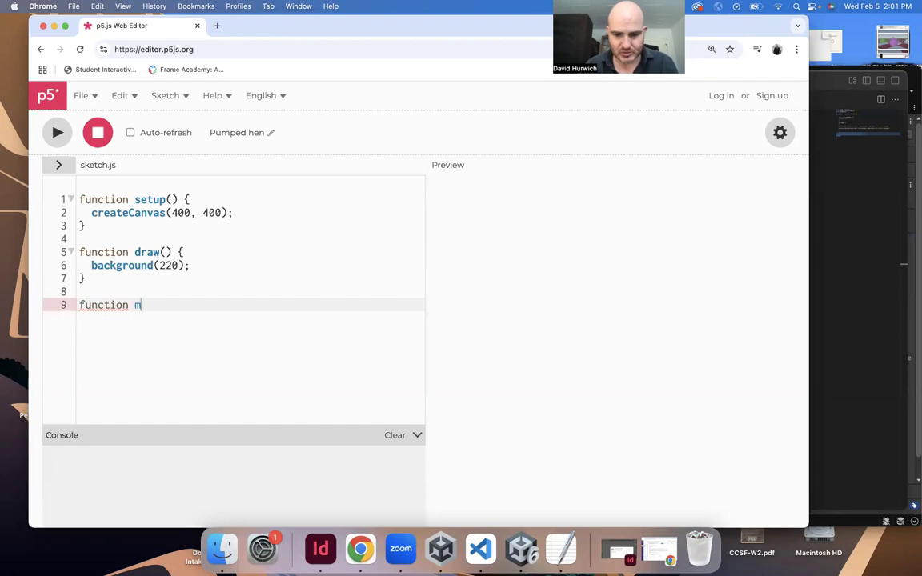
text(ousePressed()
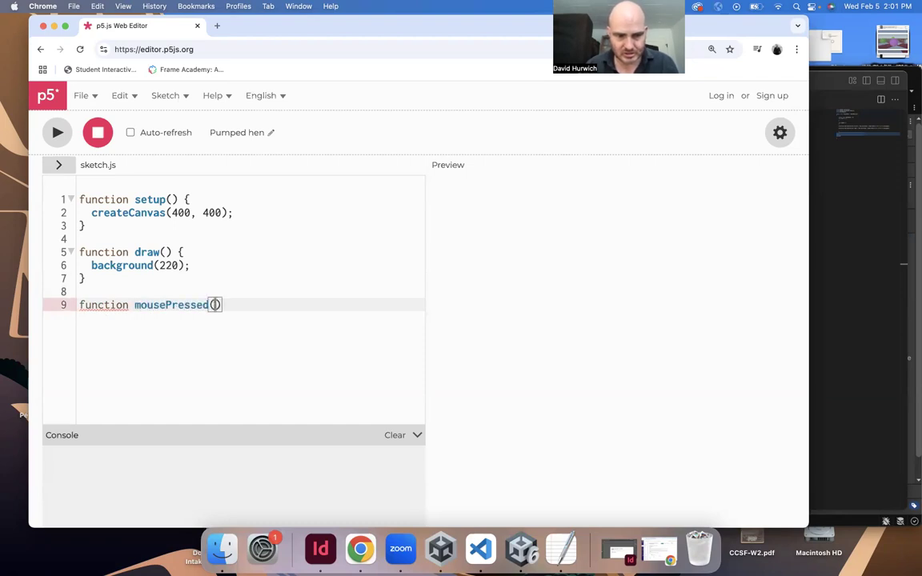
text(){)
key(Return)
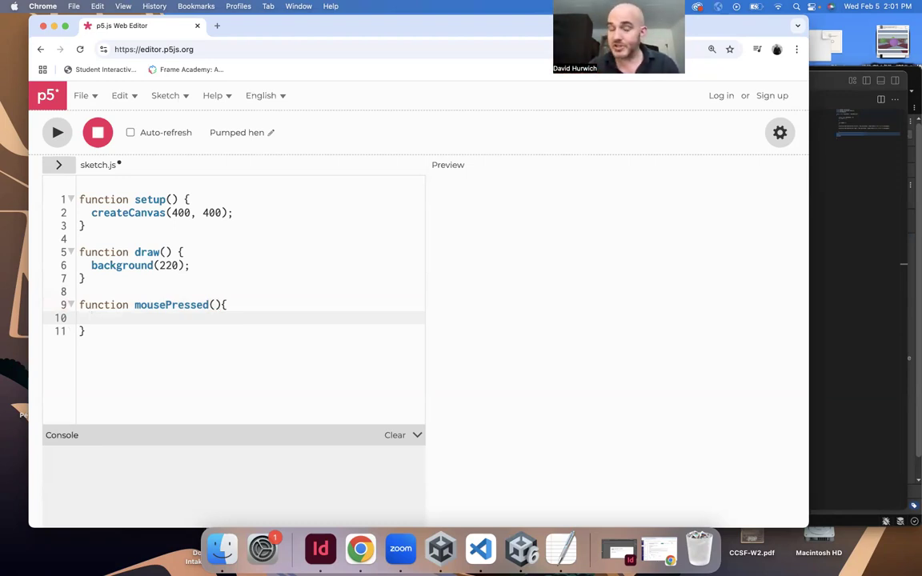
- Add print("The code has been launched"); inside the mousePressed() function
text(print)
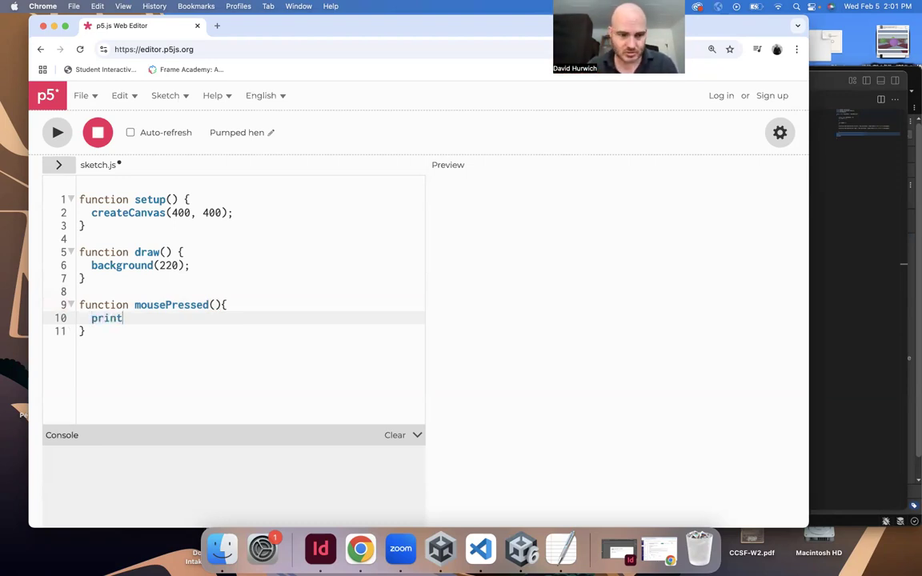
text(("The code has be)
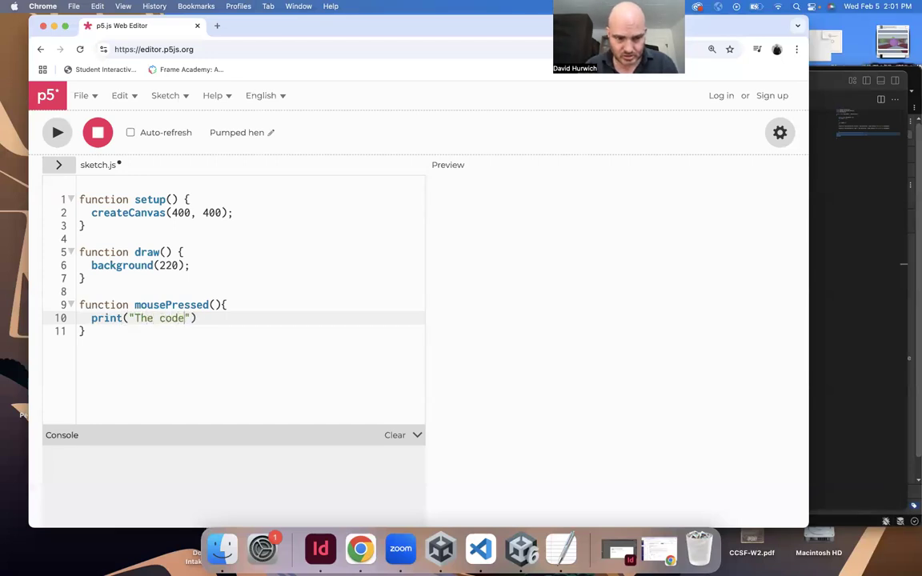
text(en launcher)
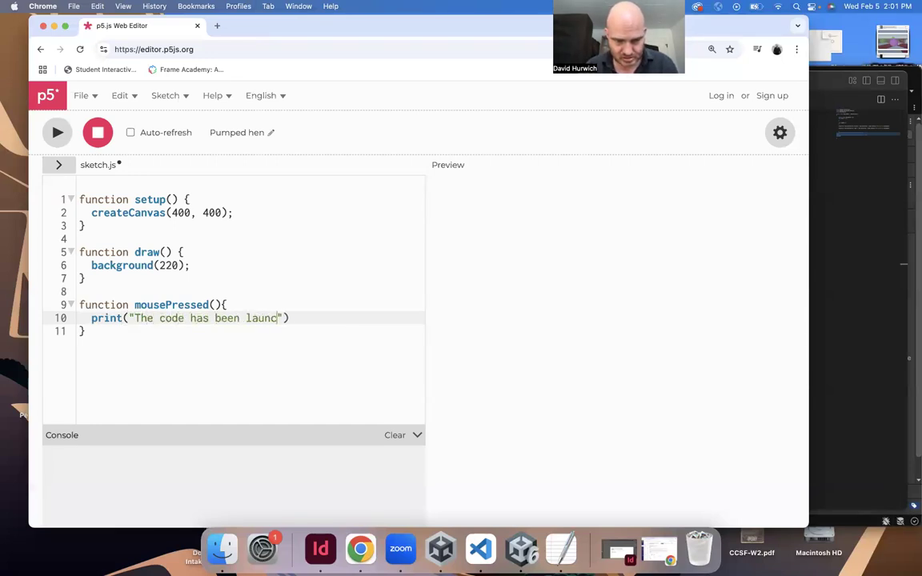
key(BackSpace)
text(d");)
- Run the sketch, test mousePressed() with mouse presses on the preview canvas, and stop the sketch
key(super+Return)
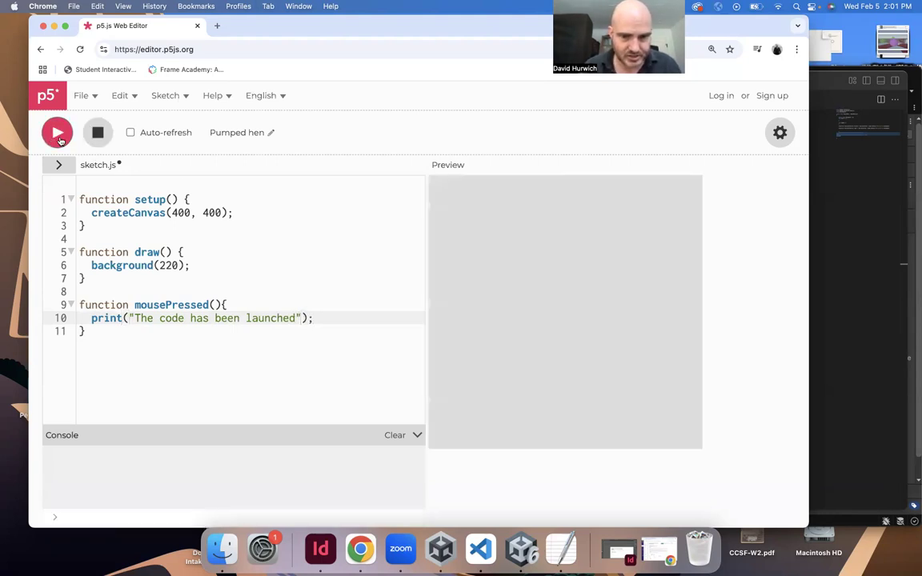
click(559, 295)
click(540, 311)
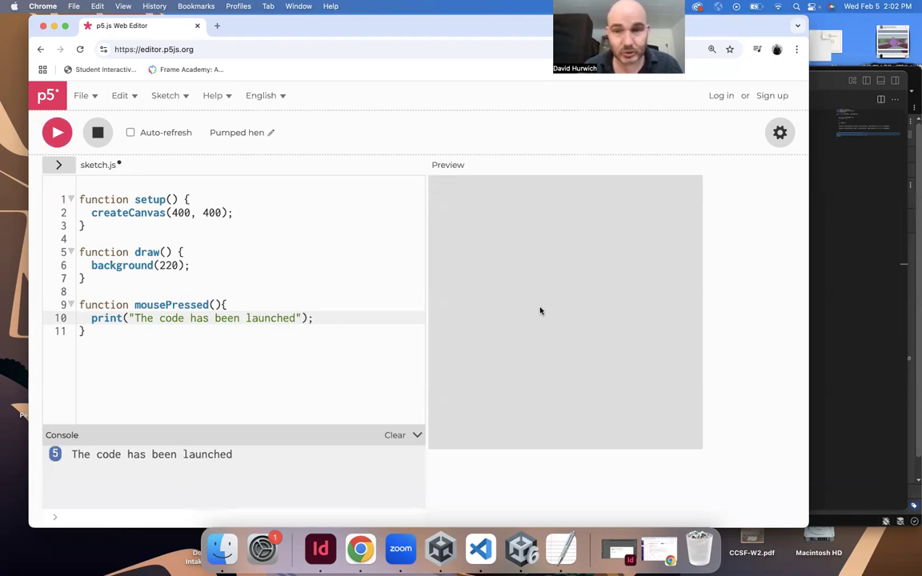
key(super+Return)
- Switch to Visual Studio Code and highlight the OnTriggerEnter method and its name with the Collider other parameter in PlayerMove.cs
key(super+Tab)
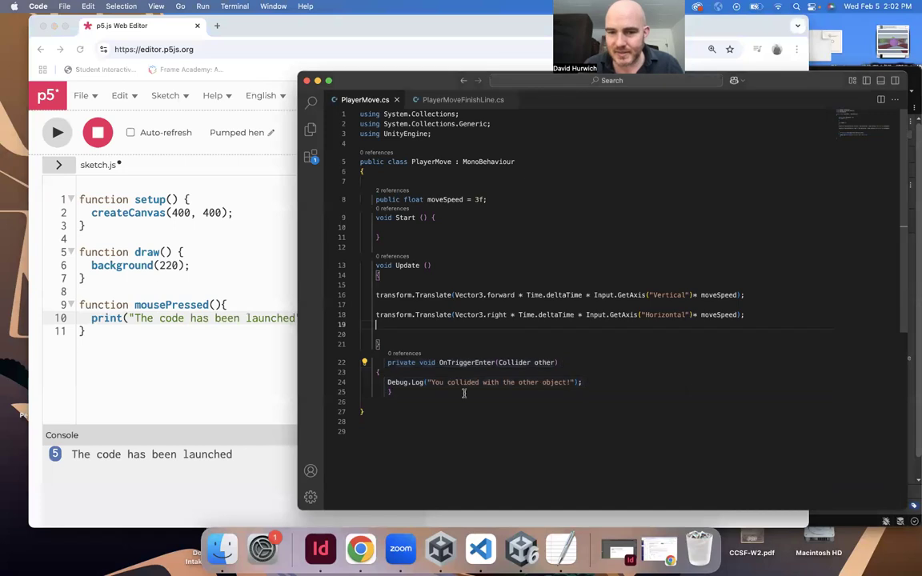
drag(362, 359, 394, 392)
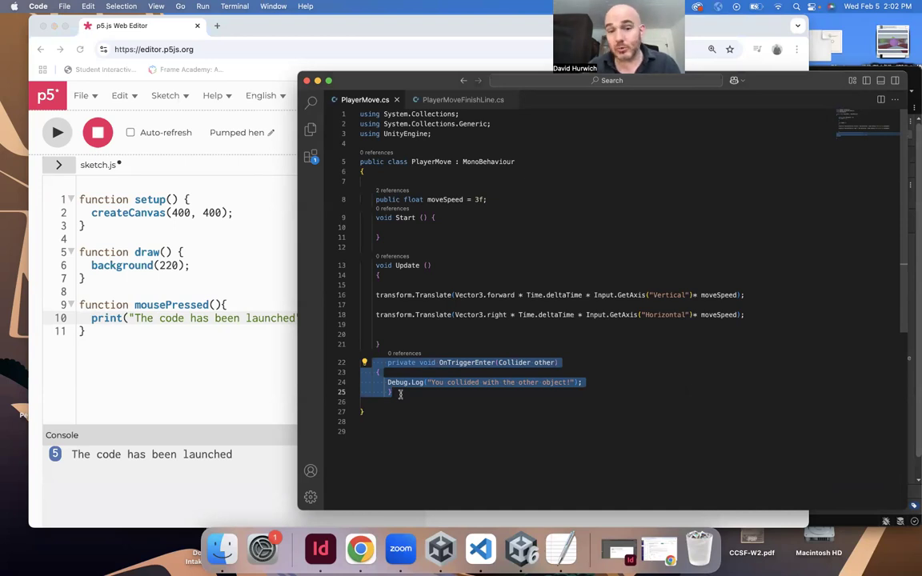
click(430, 382)
drag(439, 363, 558, 365)
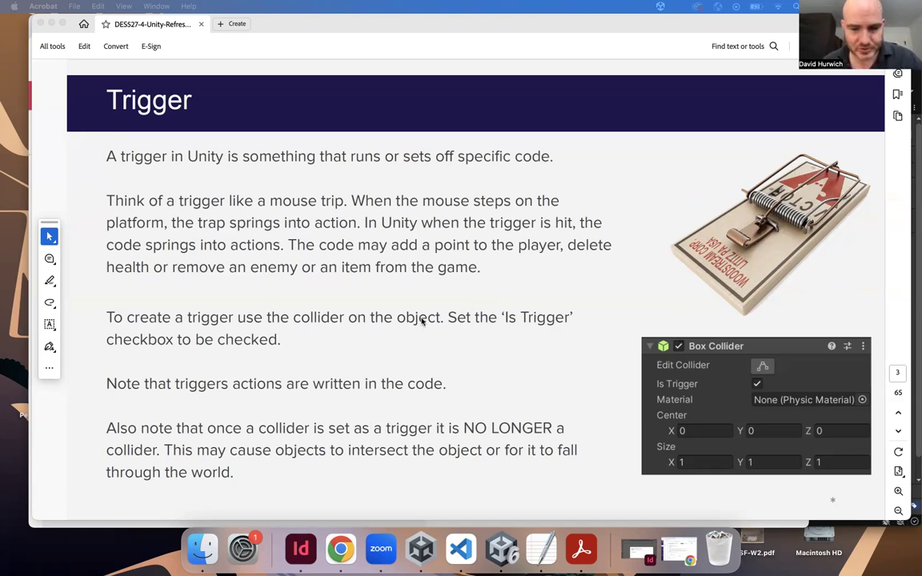
- Return to Visual Studio Code from the Trigger slide, enlarge the code, and highlight the private void OnTriggerEnter(Collider other) line
click(466, 563)
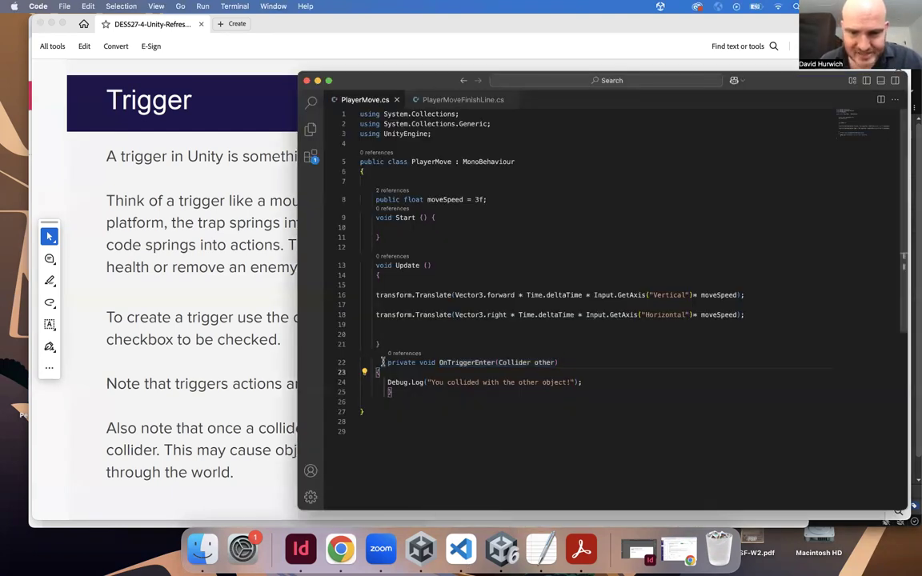
drag(381, 362, 442, 413)
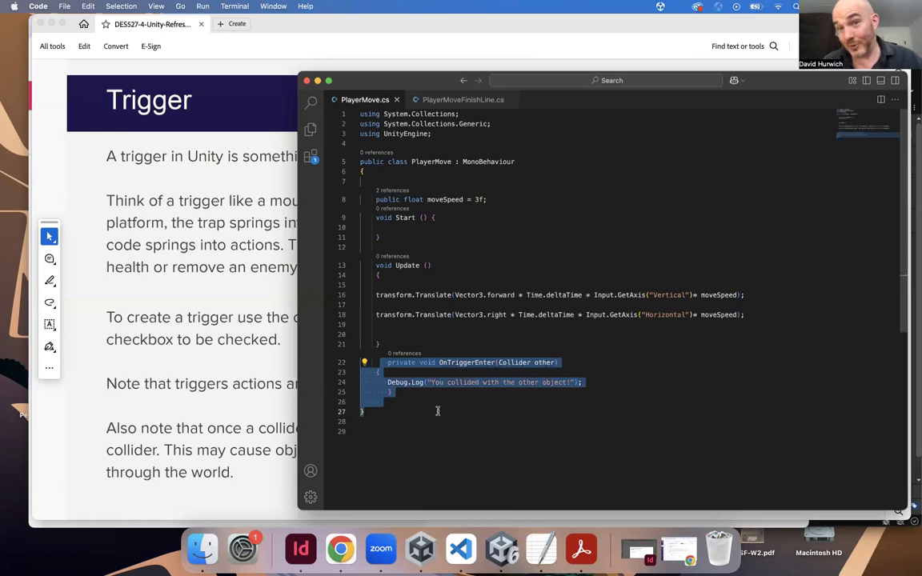
click(438, 412)
drag(387, 363, 559, 367)
key(super+equal)
key(super+equal)
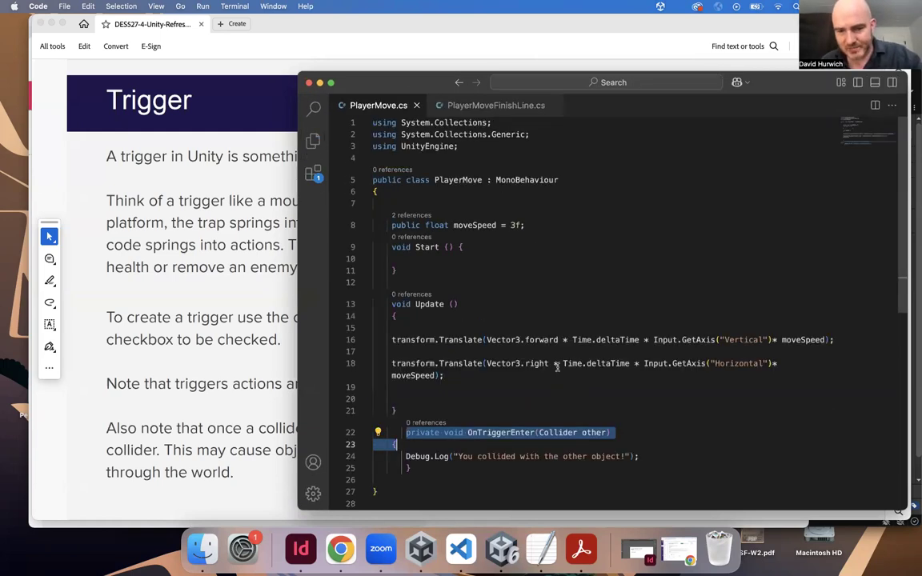
click(428, 367)
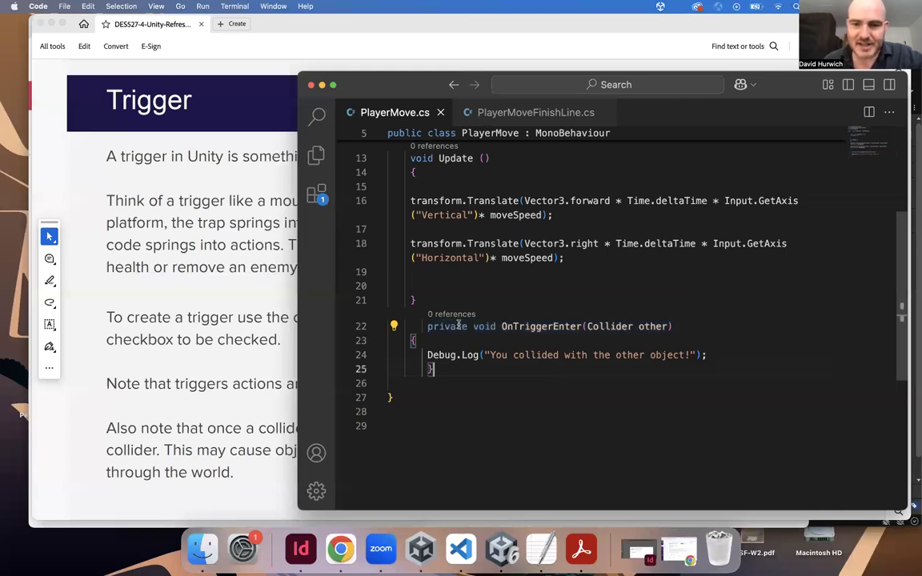
drag(422, 327, 685, 330)
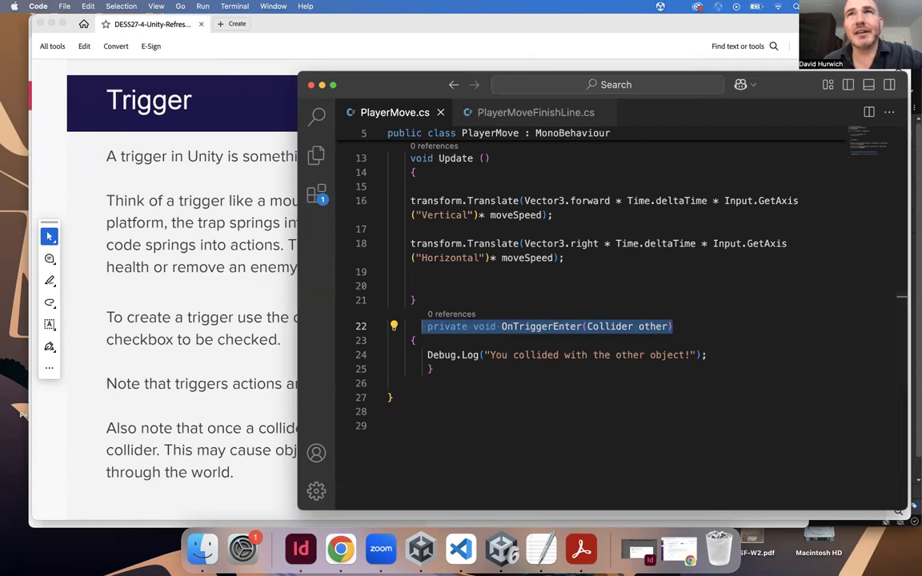
- Move the Acrobat window down to uncover the p5.js Web Editor and highlight the mousePressed() function
click(679, 550)
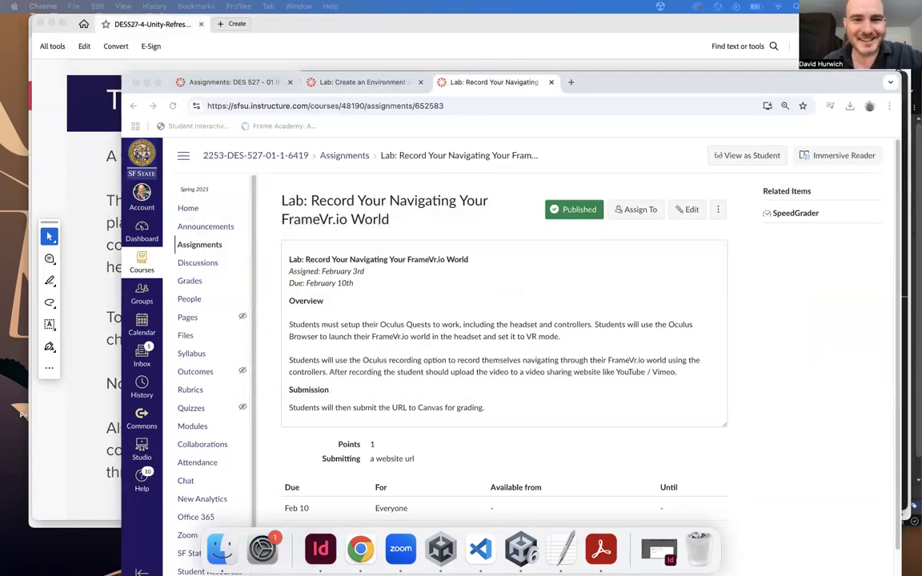
drag(306, 22, 298, 223)
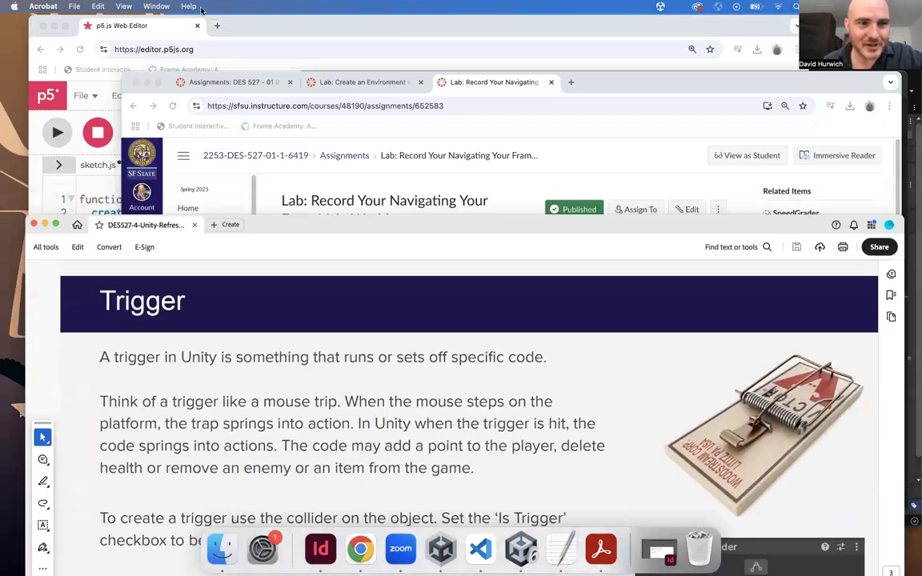
click(226, 23)
drag(100, 339, 65, 290)
- Switch to Visual Studio Code and highlight the Debug.Log line, the OnTriggerEnter name and its Collider other parameter for comparison
click(493, 563)
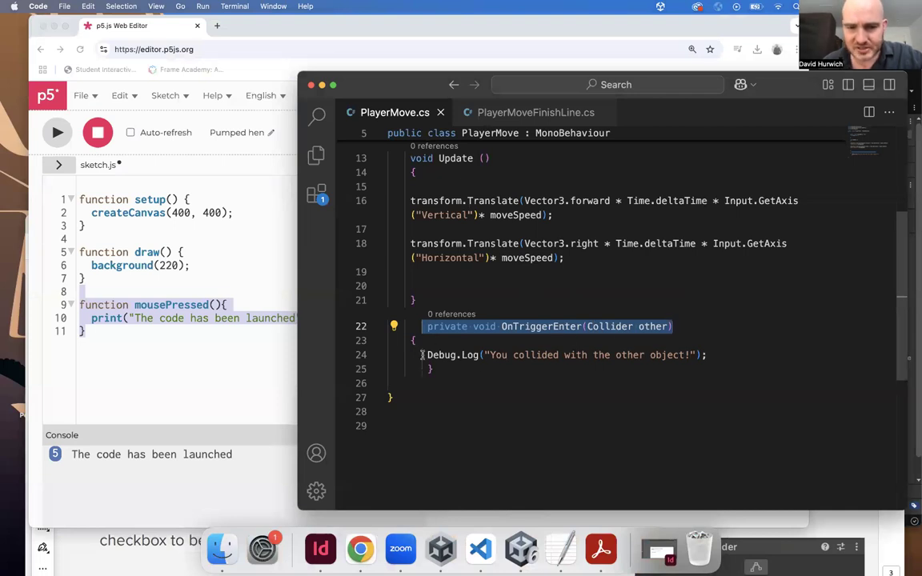
drag(423, 354, 709, 354)
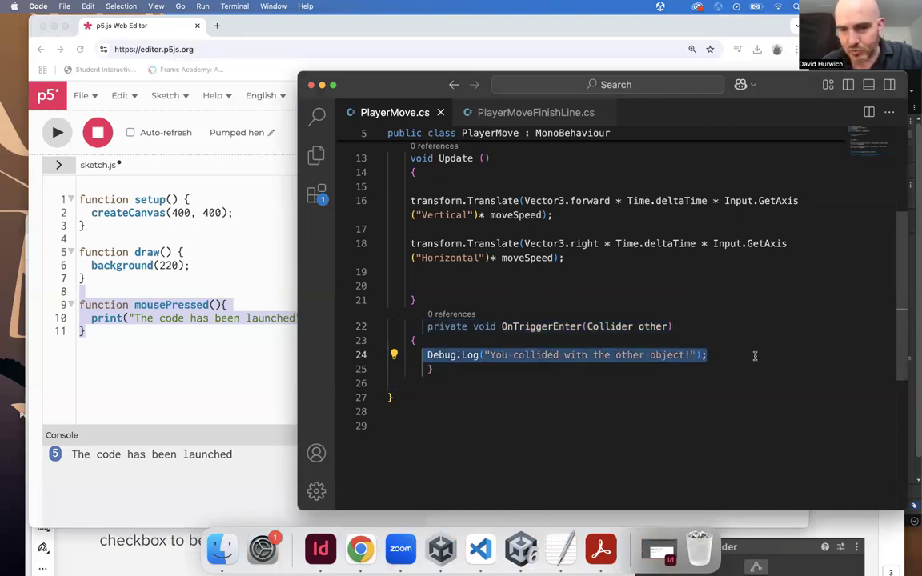
drag(502, 327, 595, 337)
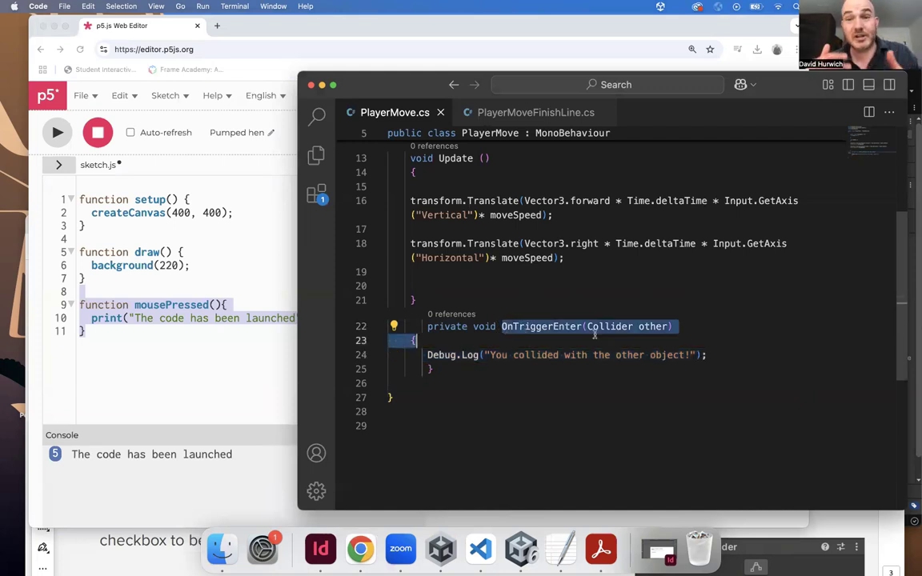
click(595, 336)
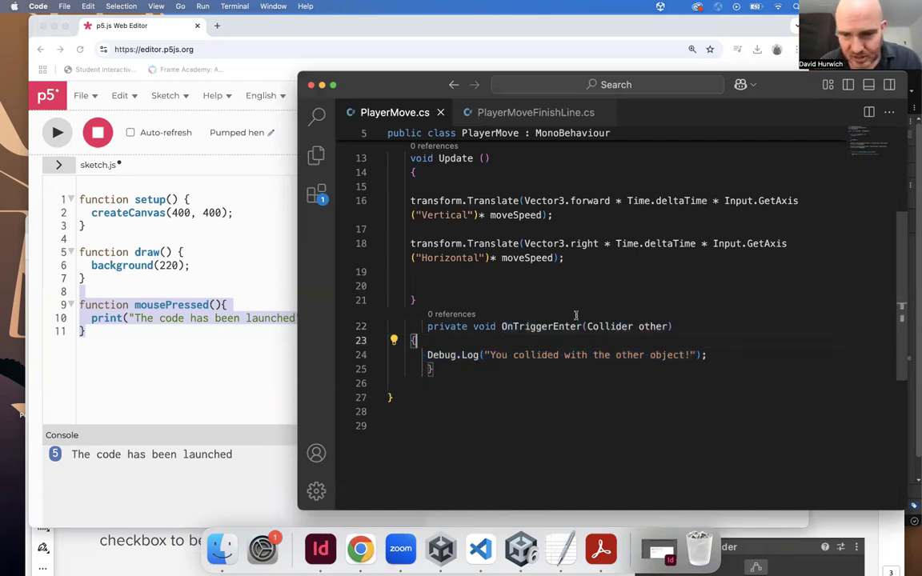
drag(588, 329, 639, 328)
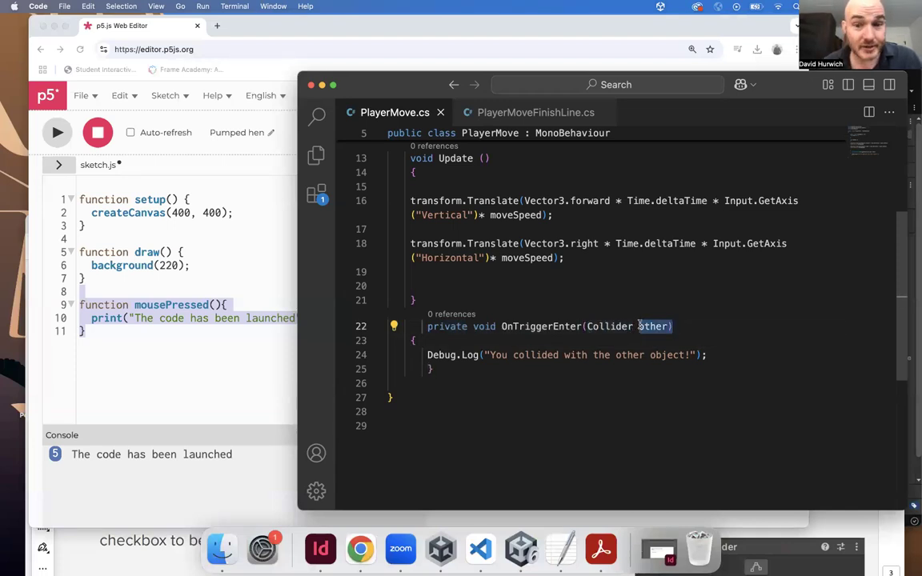
drag(412, 350, 726, 358)
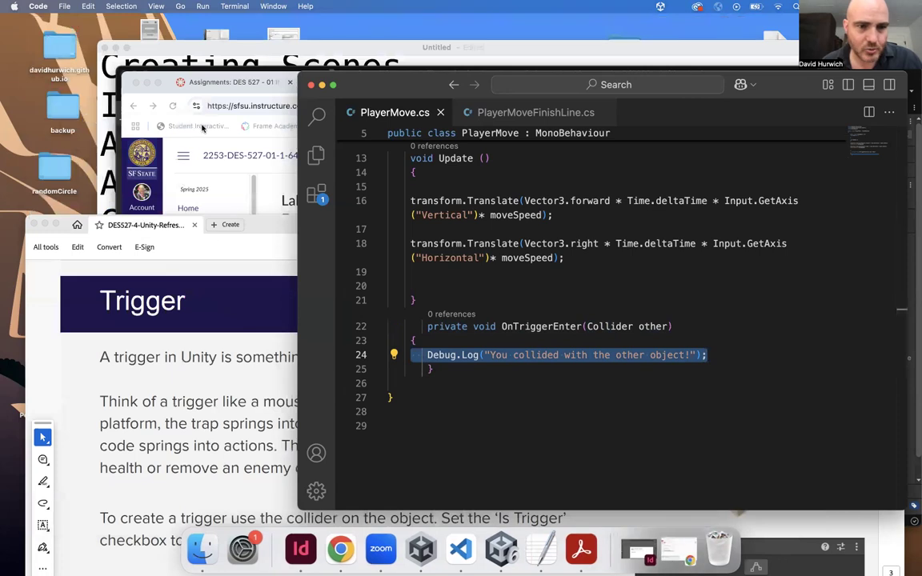
- Switch to Unity, show the Console, play the scene while moving the Player ball into the yellow cube, and stop playback
click(198, 70)
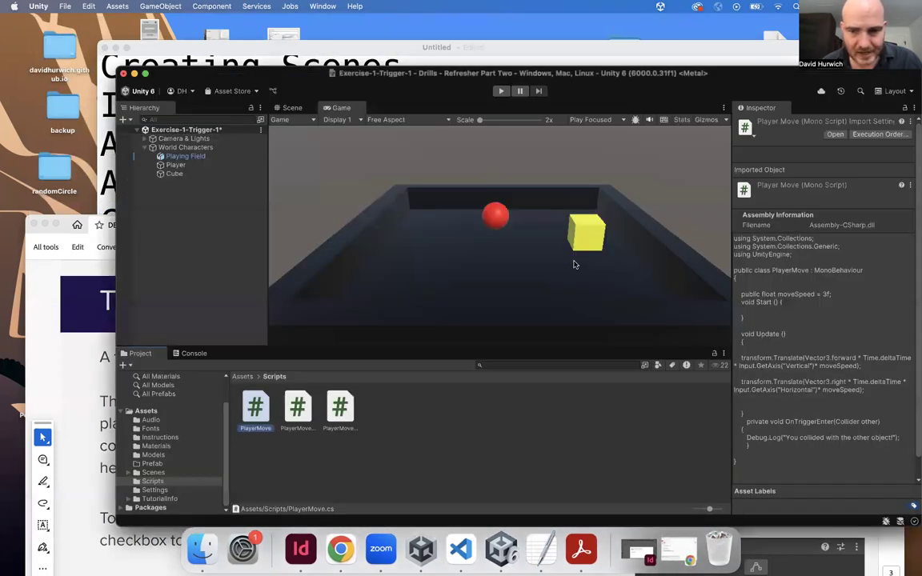
click(461, 550)
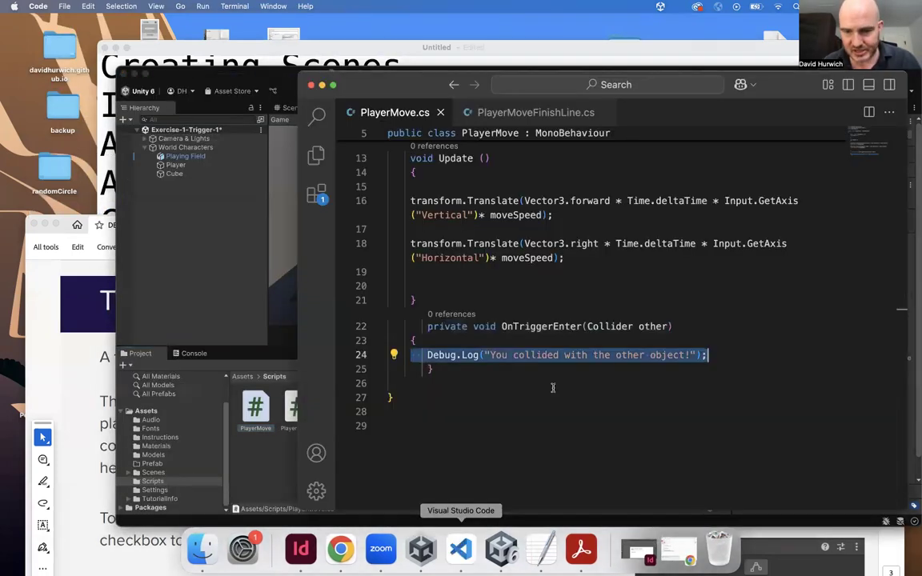
click(198, 362)
click(196, 354)
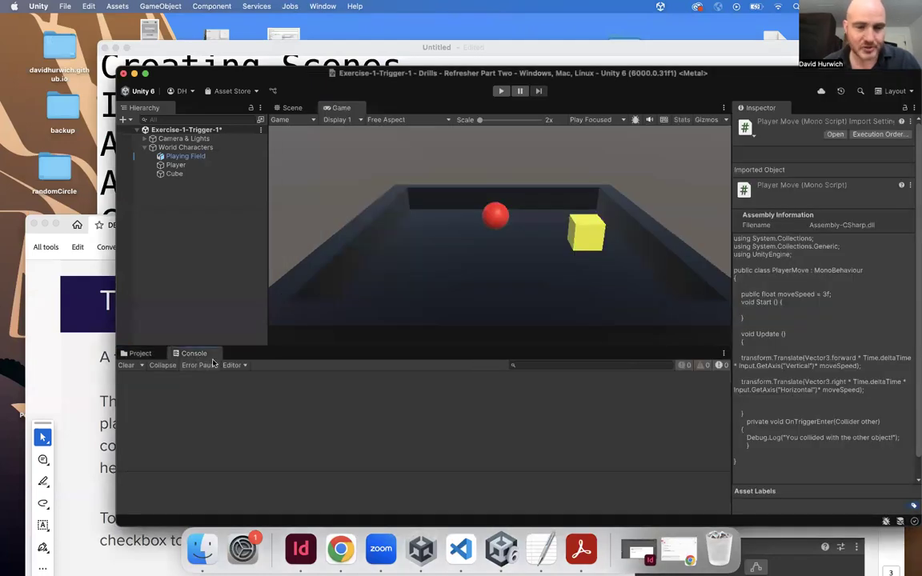
click(501, 91)
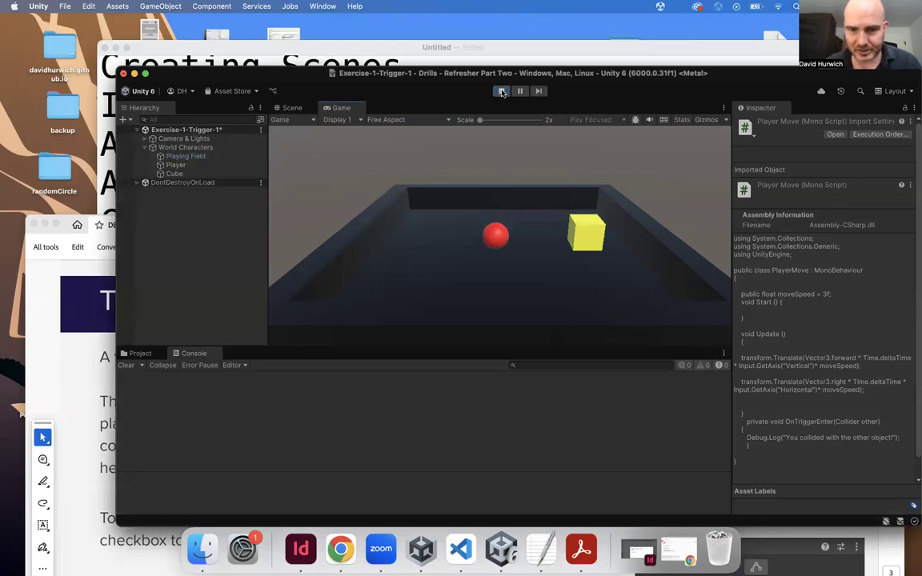
key(Right)
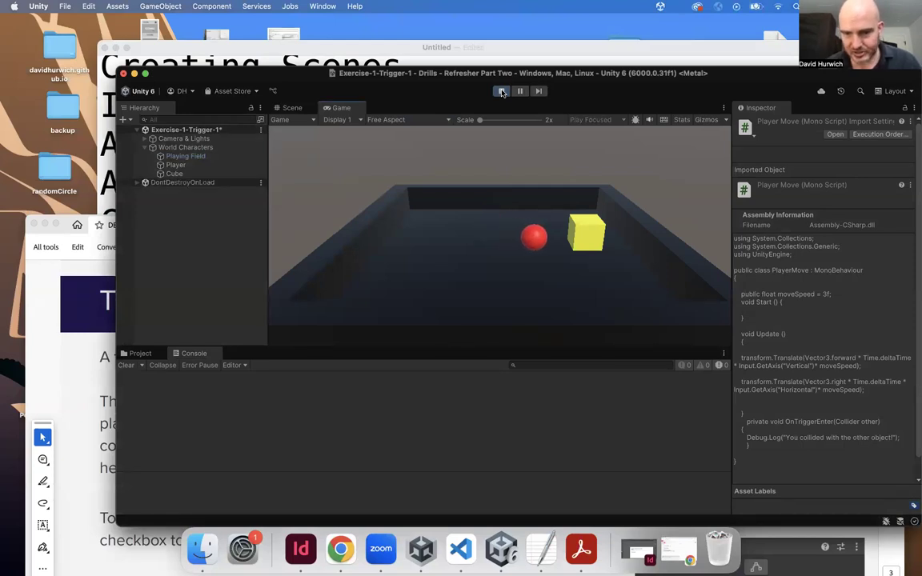
key(Left)
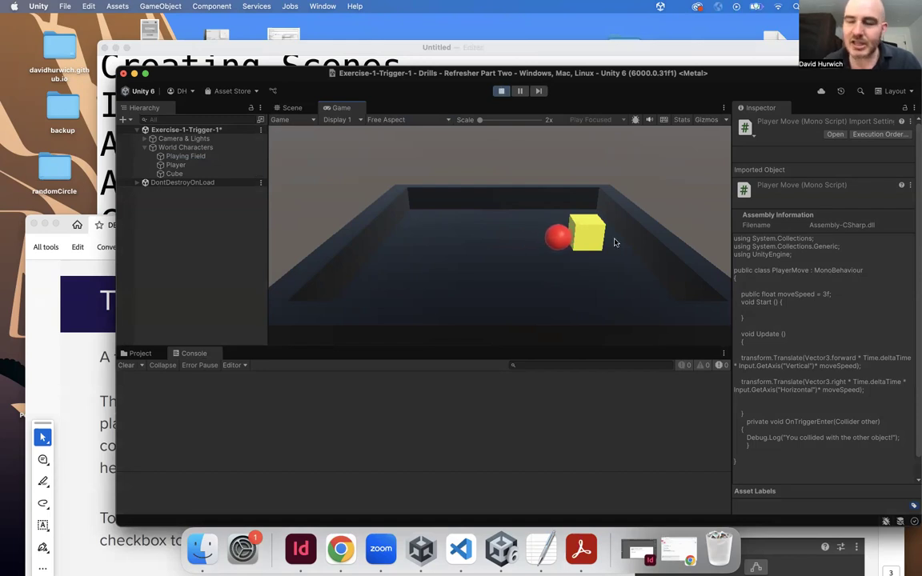
click(502, 91)
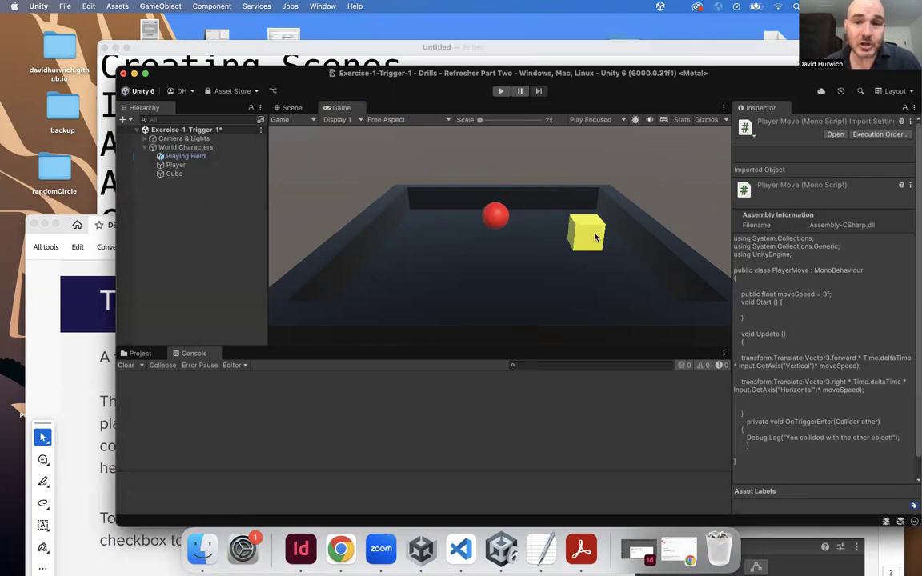
- Select the yellow Cube in the Scene view and enable Is Trigger on its Box Collider
click(140, 353)
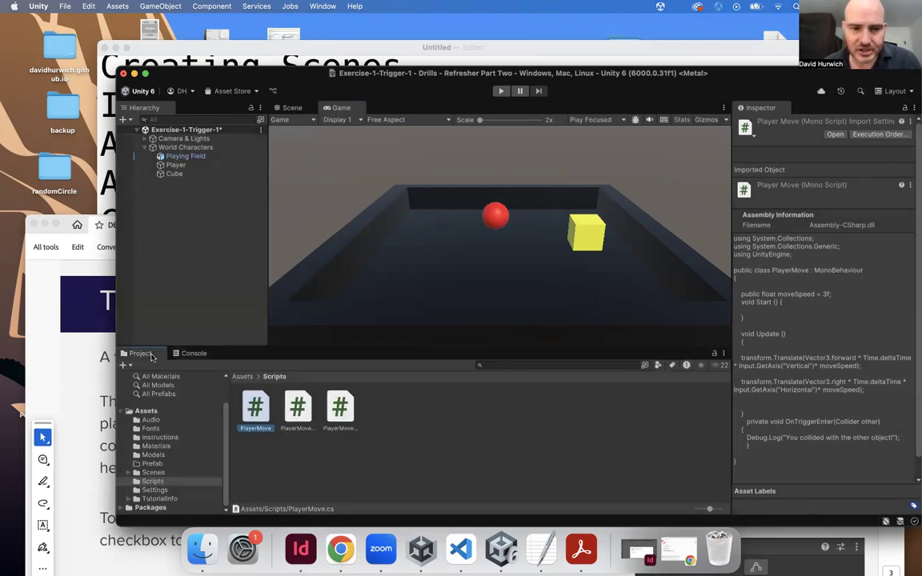
click(290, 108)
click(605, 238)
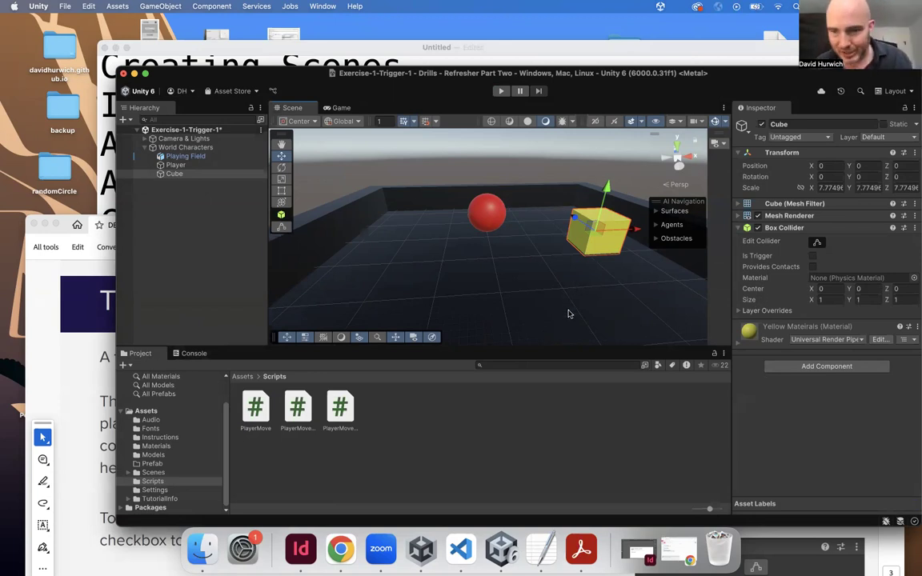
click(814, 256)
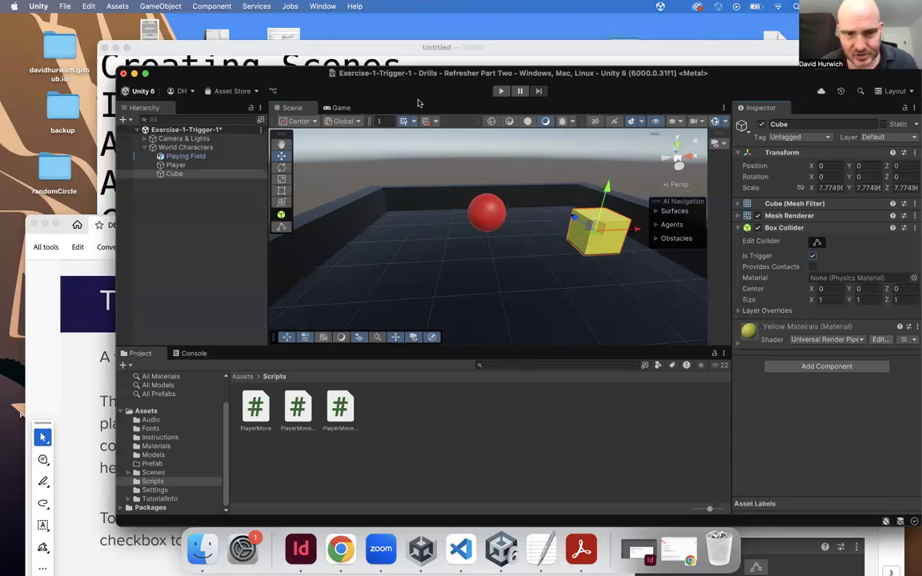
- Start playing Exercise-1-Trigger-1 in the Game view with the Console shown
click(337, 110)
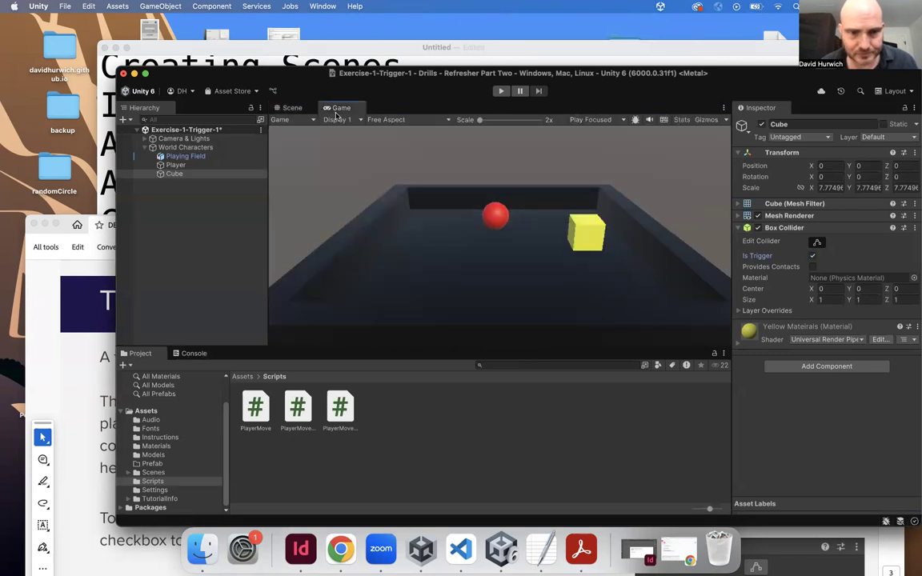
click(501, 91)
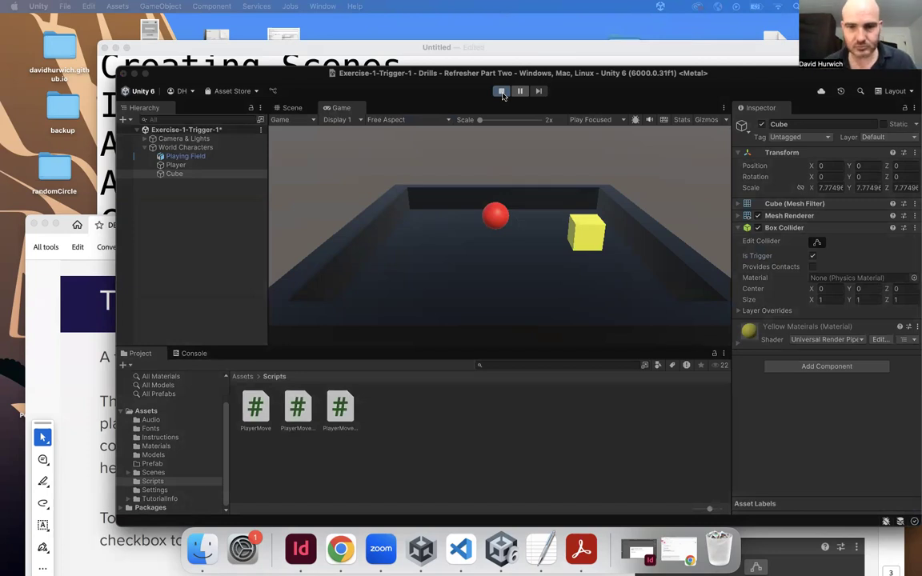
click(199, 357)
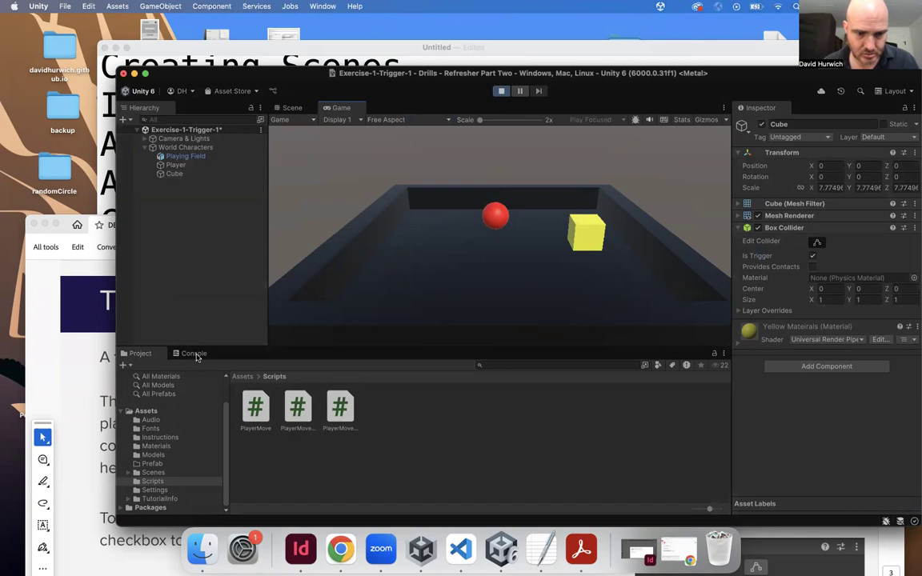
click(193, 354)
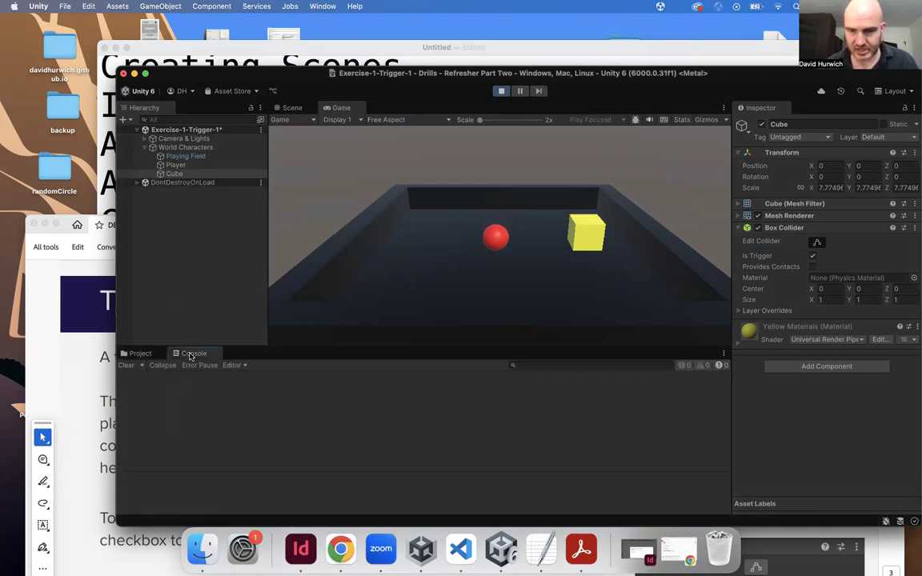
- Move the Player ball back and forth through the yellow cube several times to test the trigger, and stop playback
key(Right)
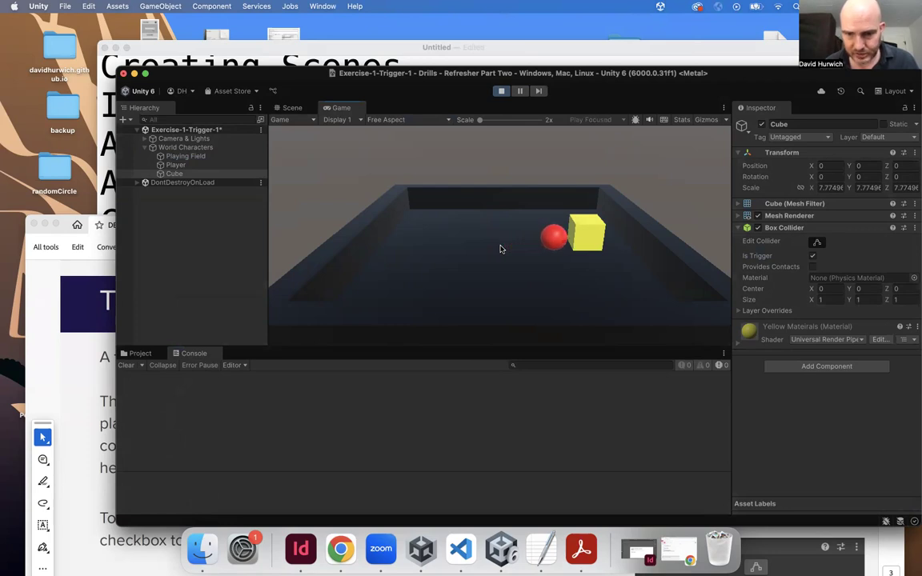
key(Left)
key(Right)
key(Left)
key(Right)
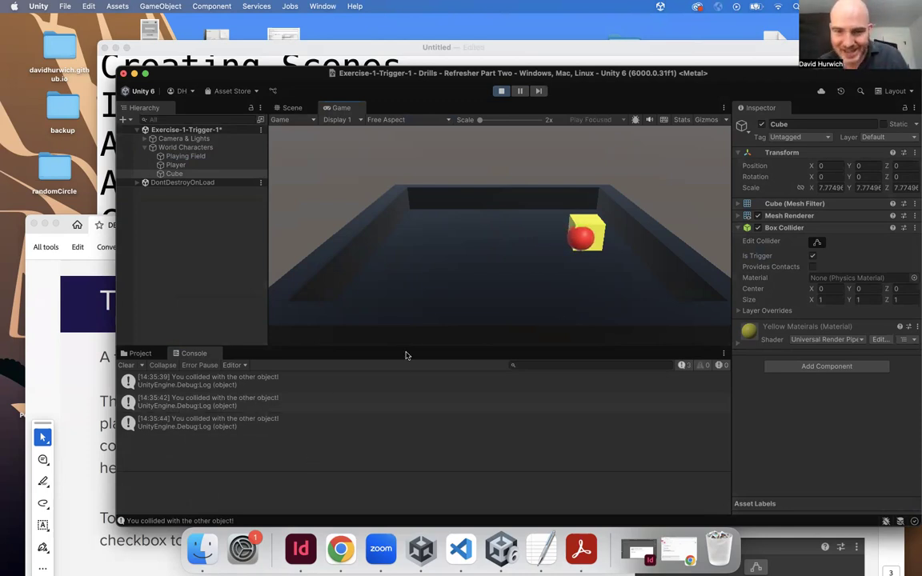
key(Left)
key(Right)
key(Left)
key(Right)
key(Left)
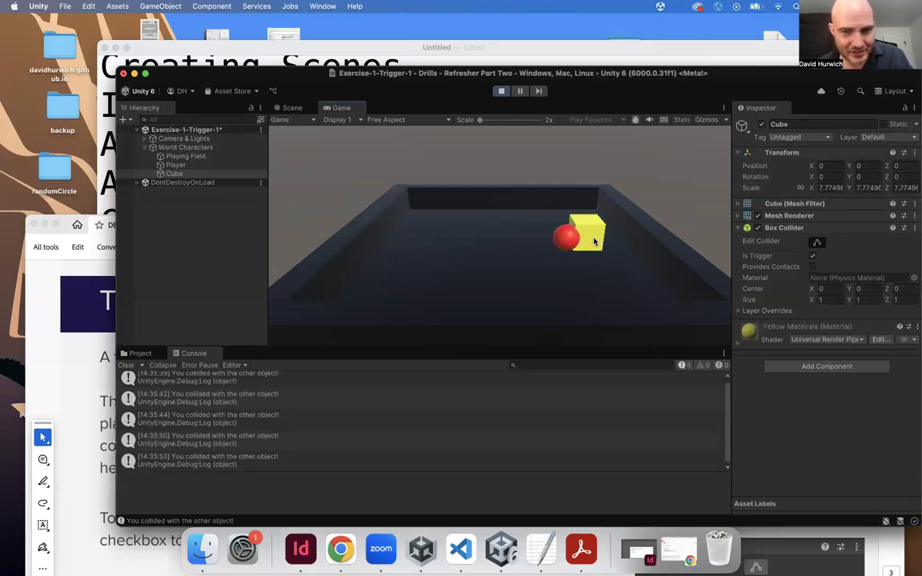
key(Right)
key(Right)
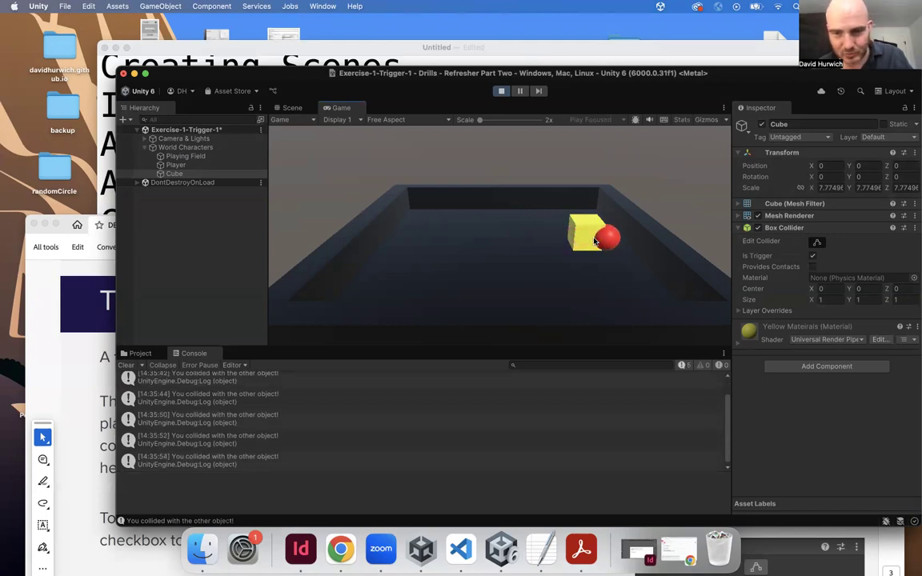
key(Left)
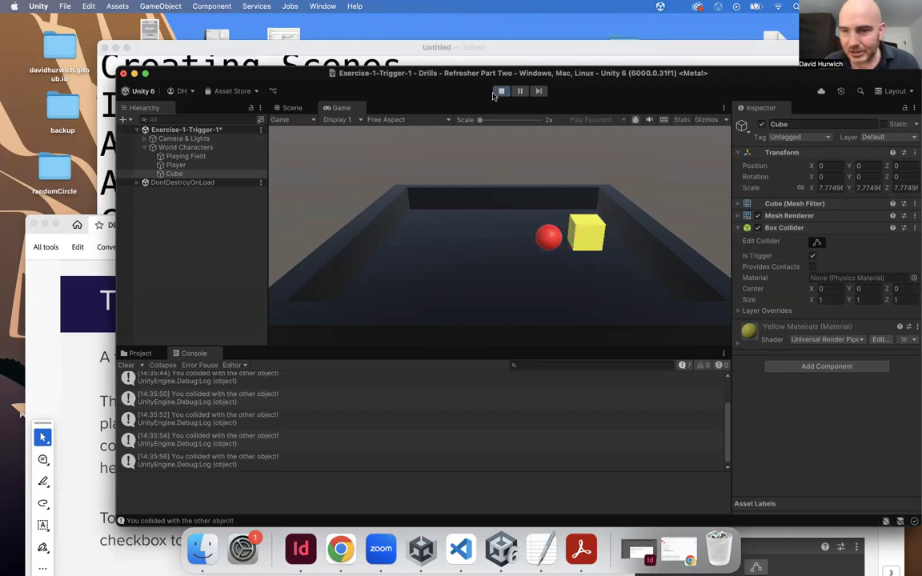
key(super+p)
- Return to the Scene view and add a second Box Collider to the Cube, leaving its Is Trigger option disabled
click(813, 255)
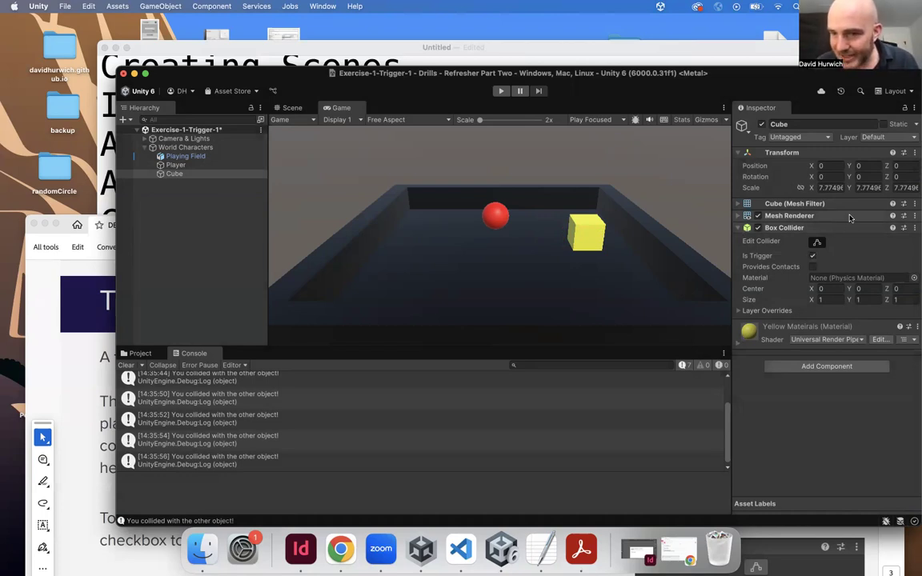
click(290, 108)
click(821, 367)
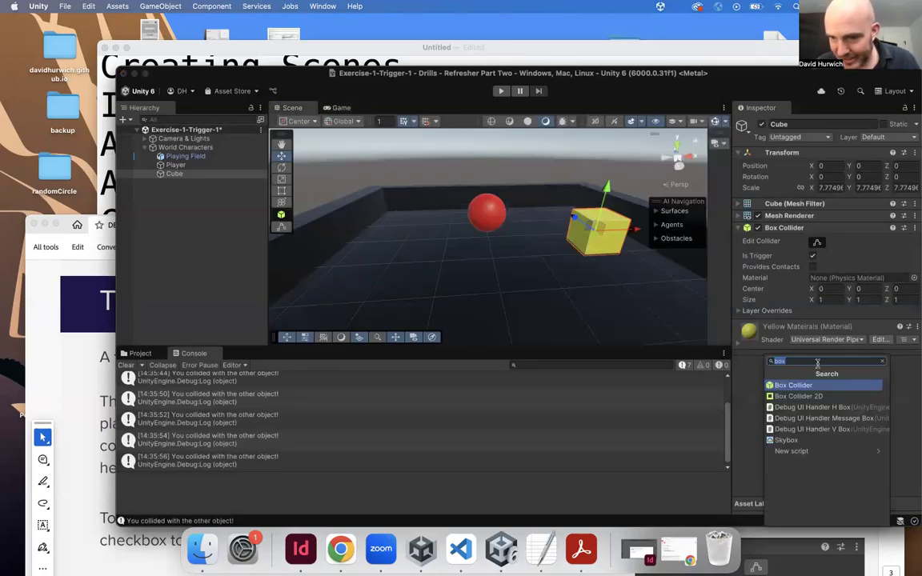
key(Escape)
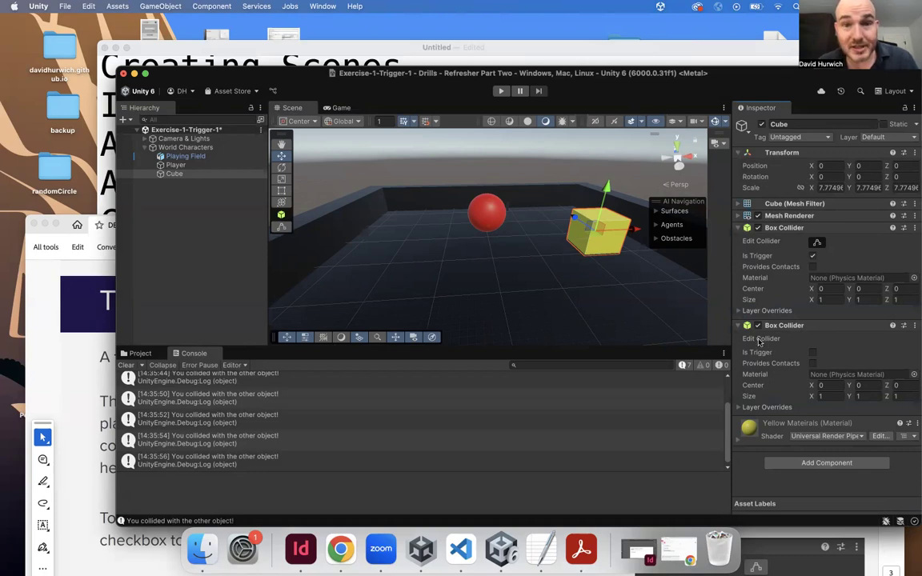
- Play the scene in the Game view, move the Player ball against the yellow cube with both colliders, and stop playback
click(500, 92)
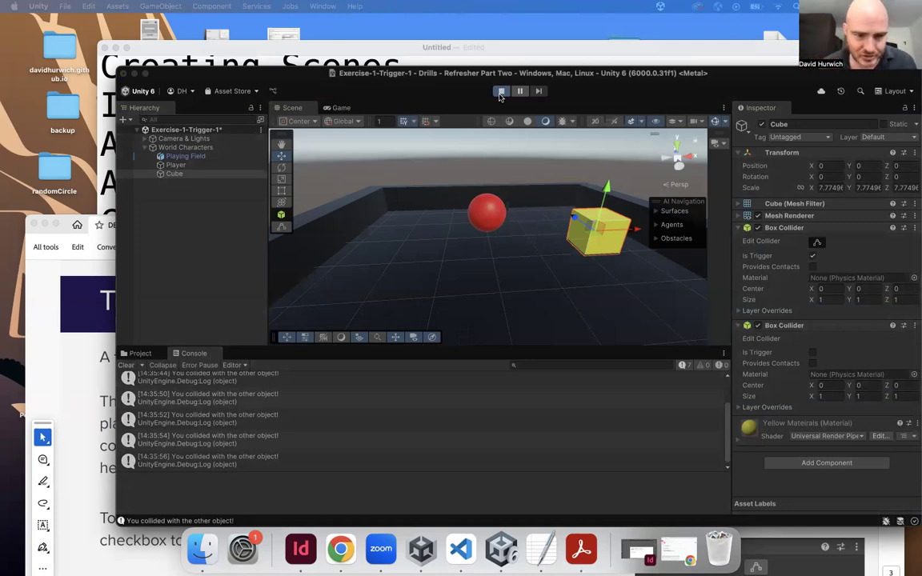
click(500, 92)
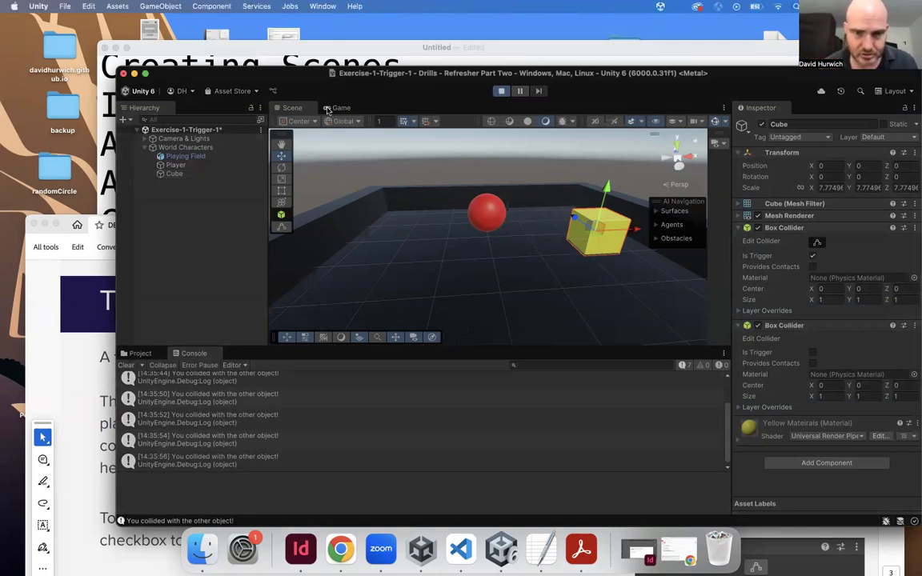
key(Right)
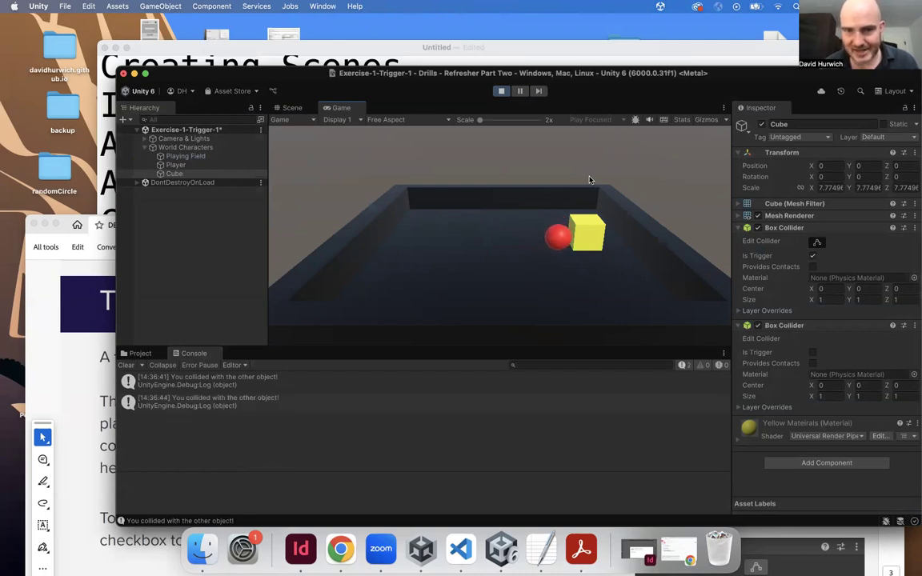
click(501, 91)
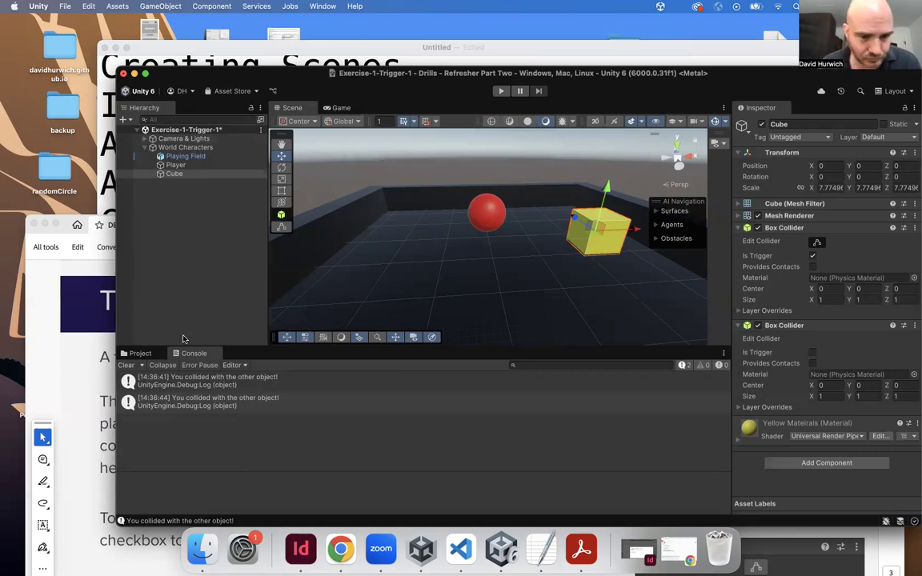
- Open the Exercise-2-Trigger-2 scene from the project's Scenes folder and select the Player ball in the Scene view
click(140, 353)
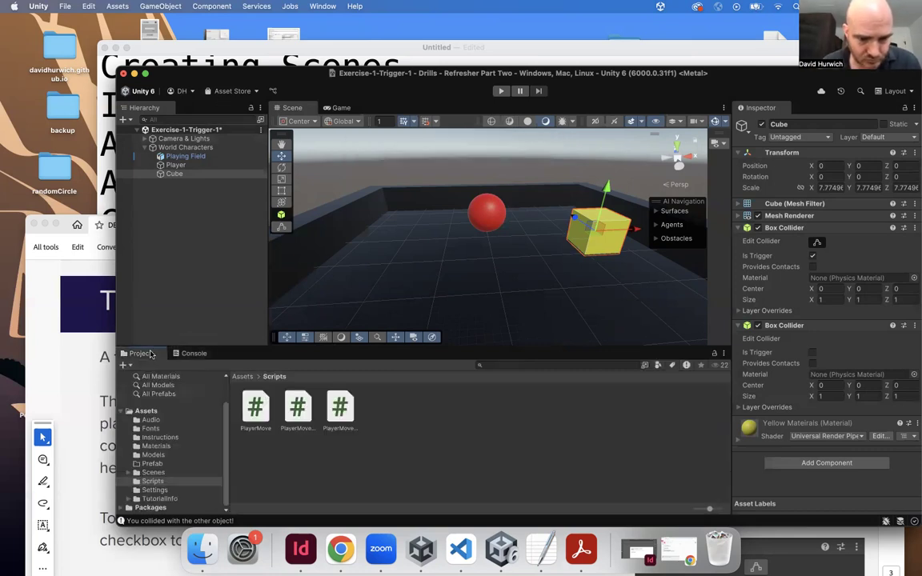
click(153, 472)
double_click(296, 408)
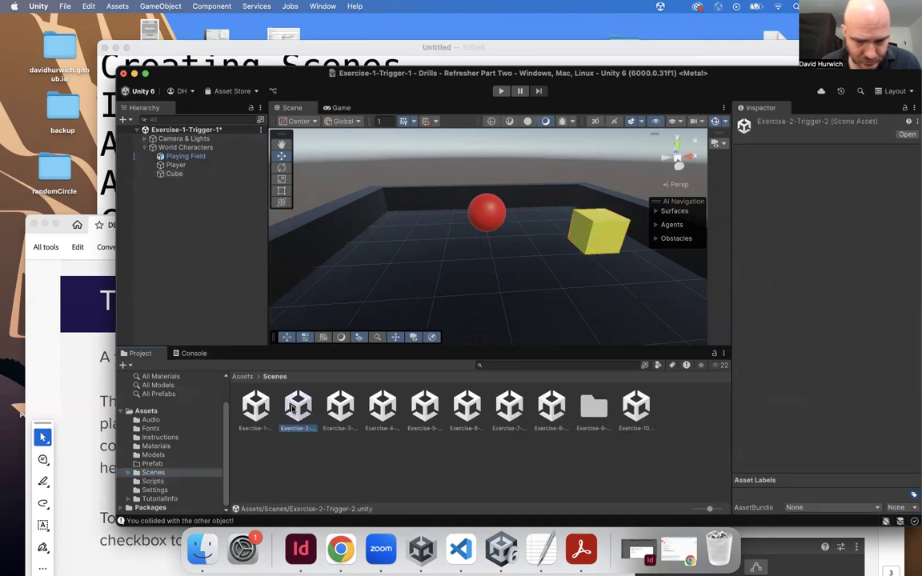
click(460, 228)
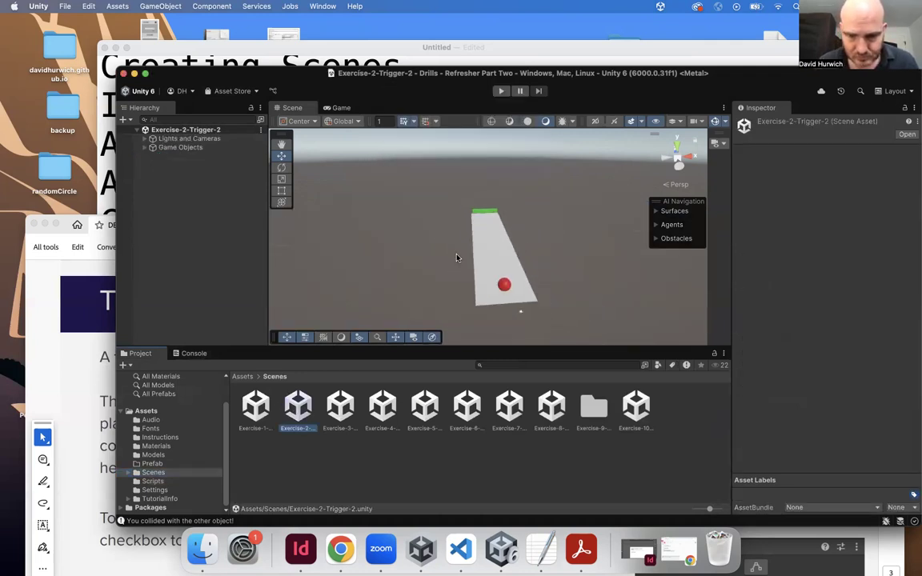
click(450, 247)
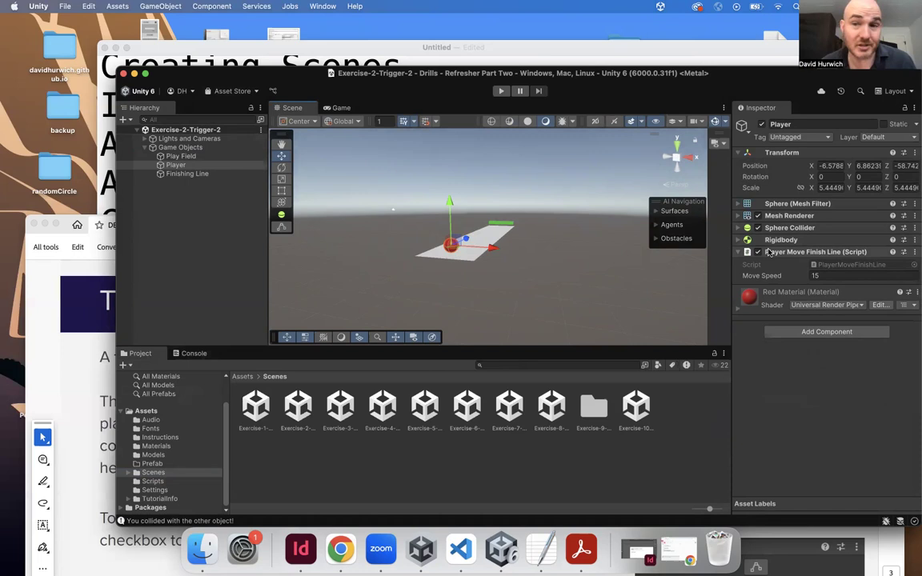
- Play the scene in the Game view, move the Player ball to the green finish line, stop playback and check the Console
click(335, 107)
click(499, 91)
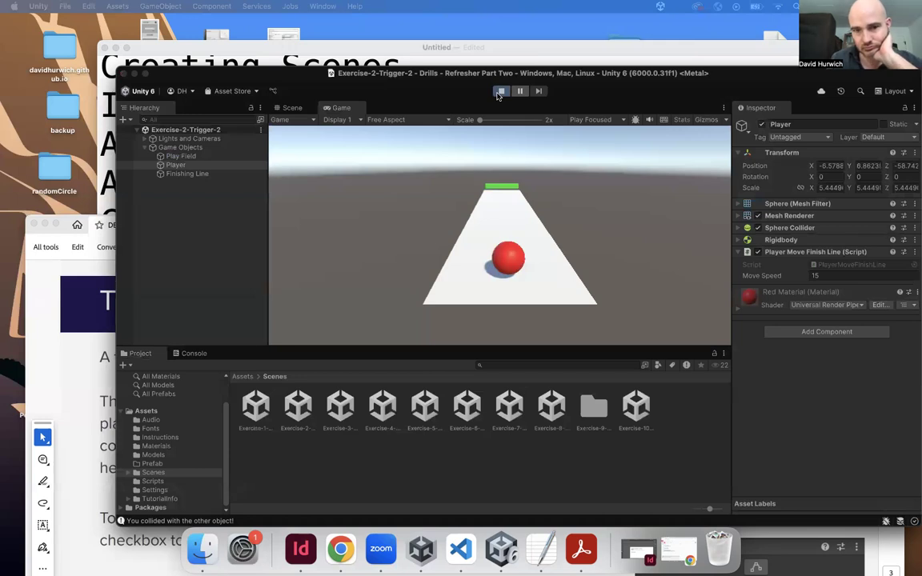
click(499, 91)
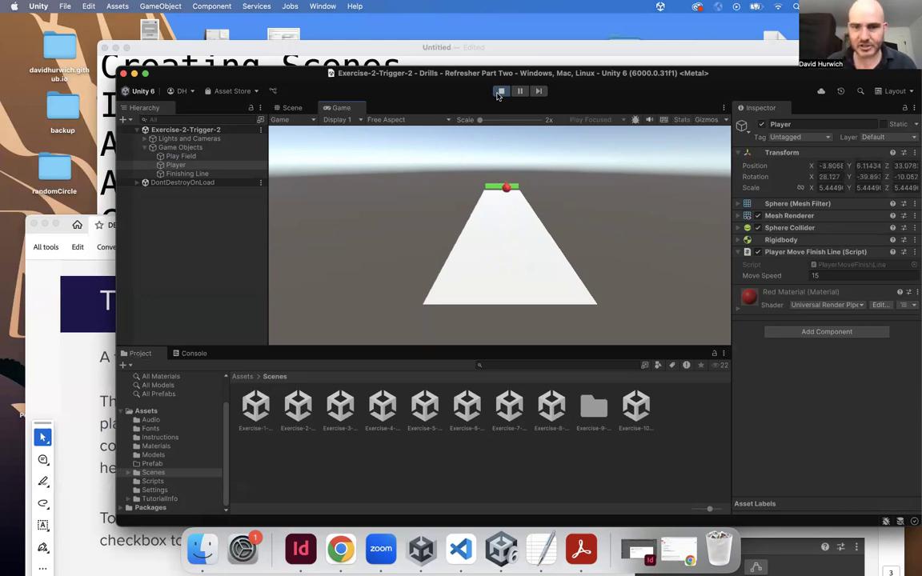
click(499, 92)
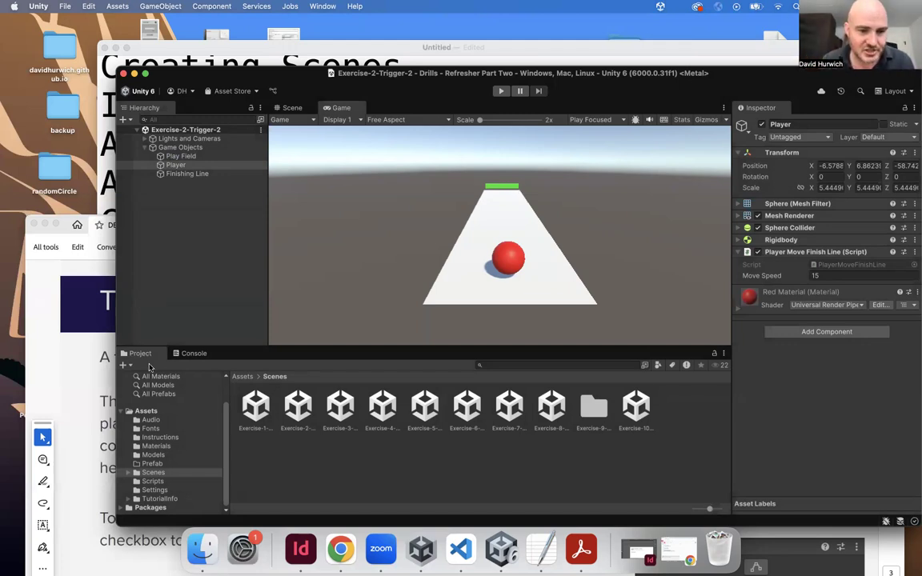
click(197, 355)
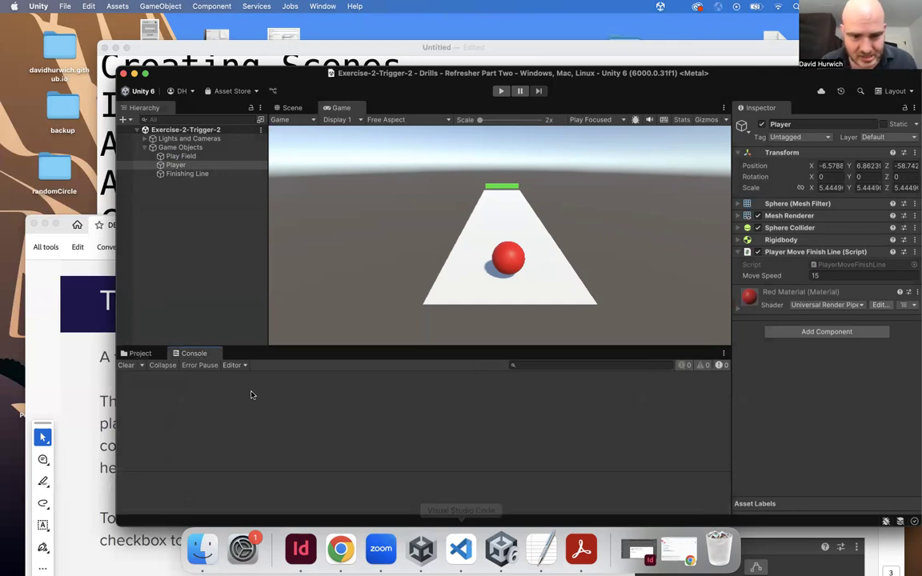
- Find the PlayerMoveFinishLine script in the project's Scripts folder and open it in Visual Studio Code
click(140, 353)
click(185, 491)
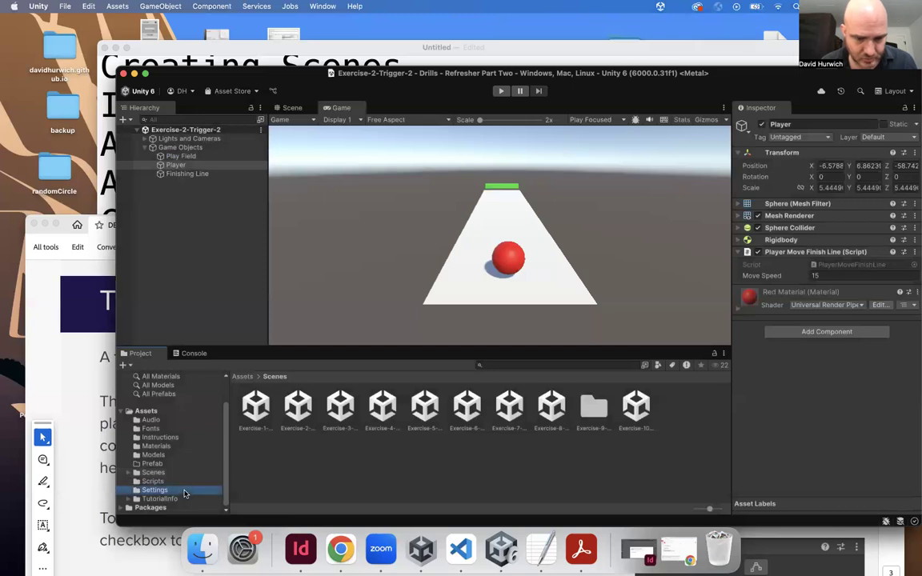
click(152, 482)
click(296, 408)
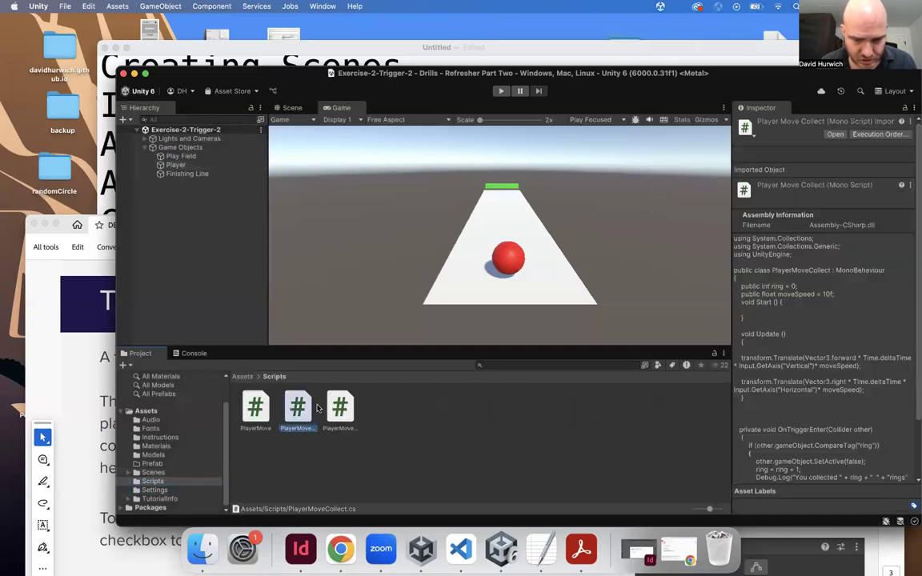
click(341, 408)
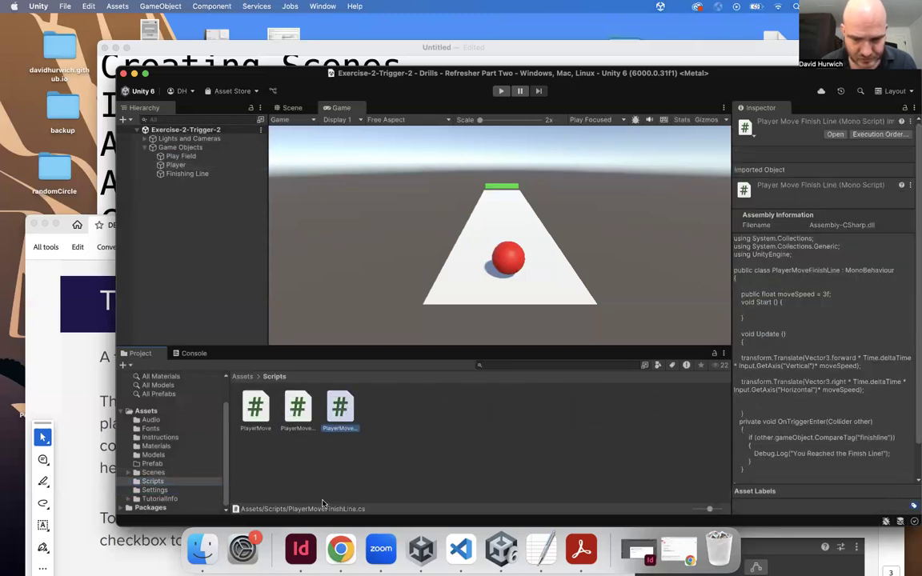
double_click(339, 410)
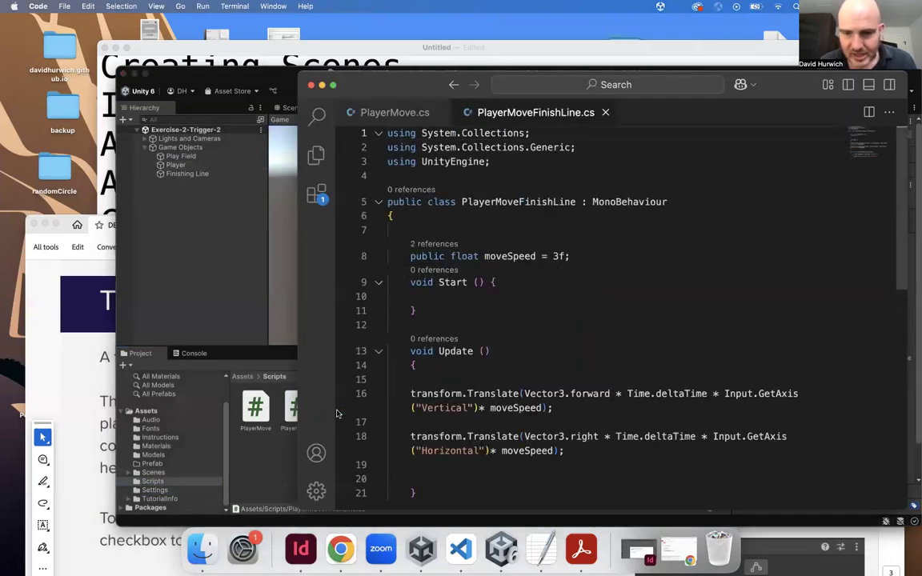
- Comment out the whole CompareTag("finishline") if block inside OnTriggerEnter
scroll(406, 342, down, 4)
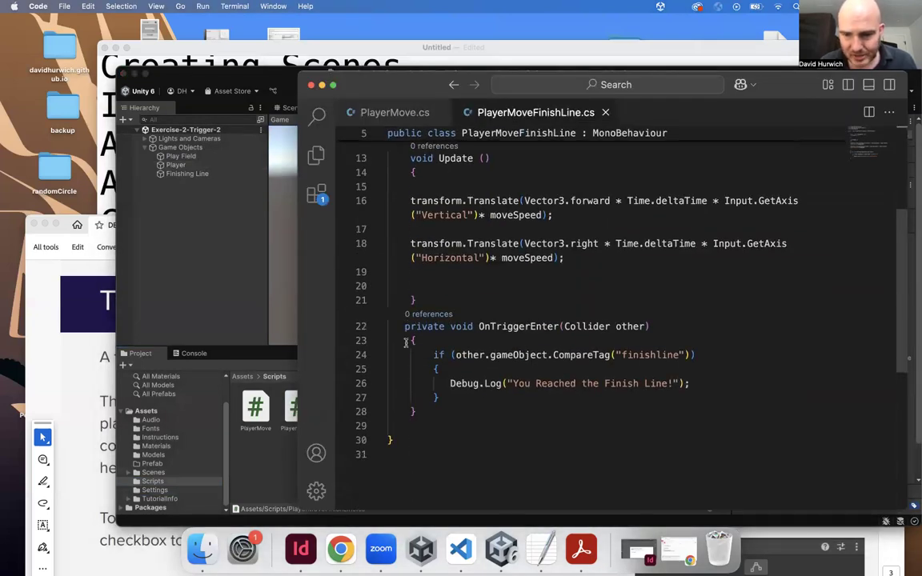
drag(432, 354, 455, 395)
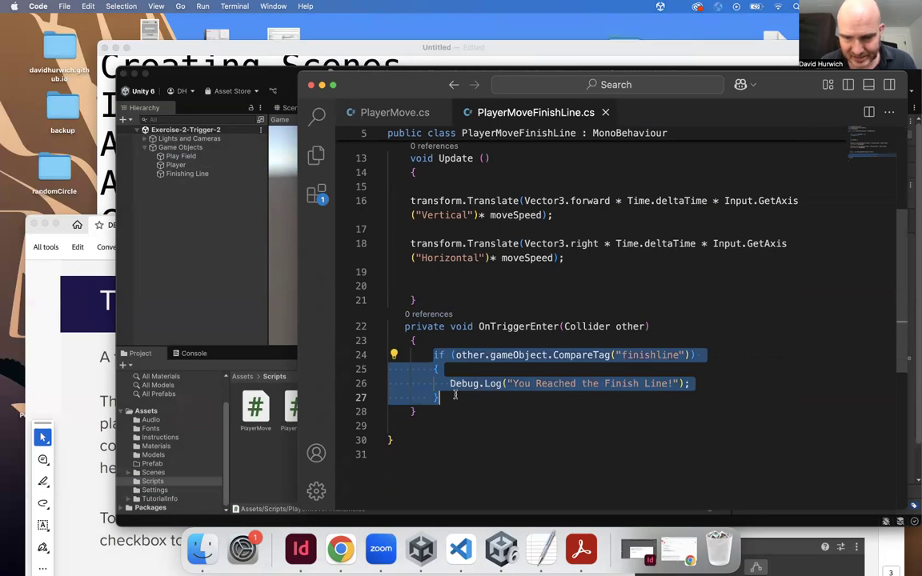
click(455, 395)
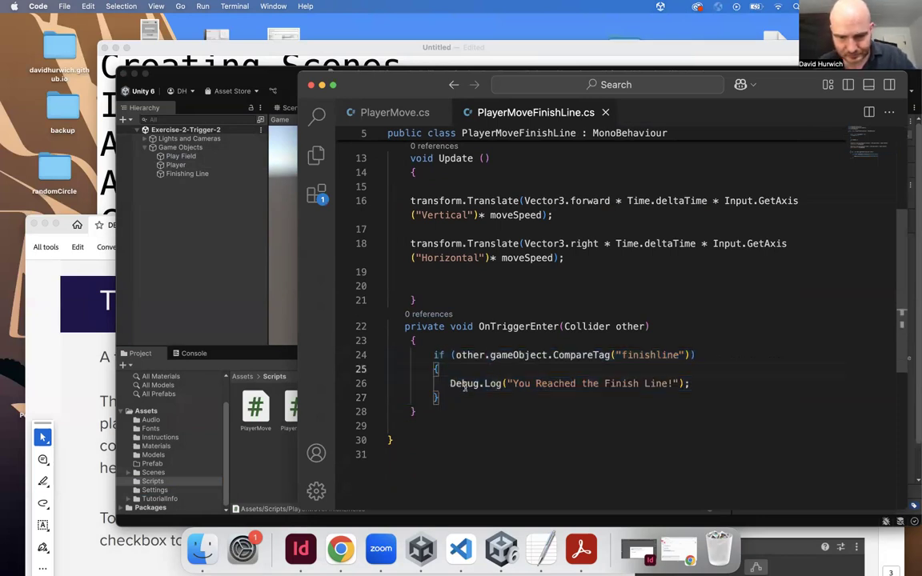
shift+click(423, 350)
key(super+slash)
- Copy the Debug.Log("You Reached the Finish Line!"); statement onto a new uncommented line above the commented block in OnTriggerEnter, and switch to Unity
click(449, 337)
key(Return)
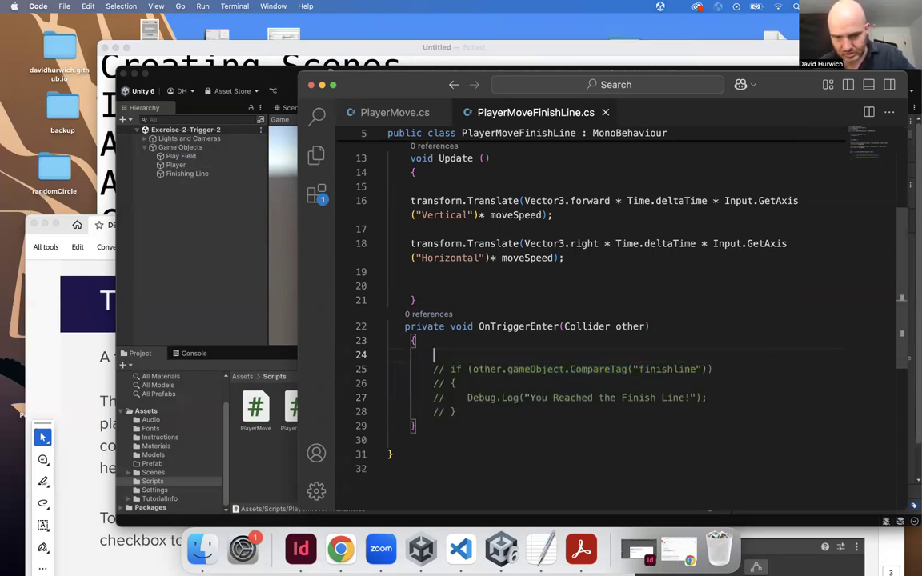
drag(708, 398, 455, 403)
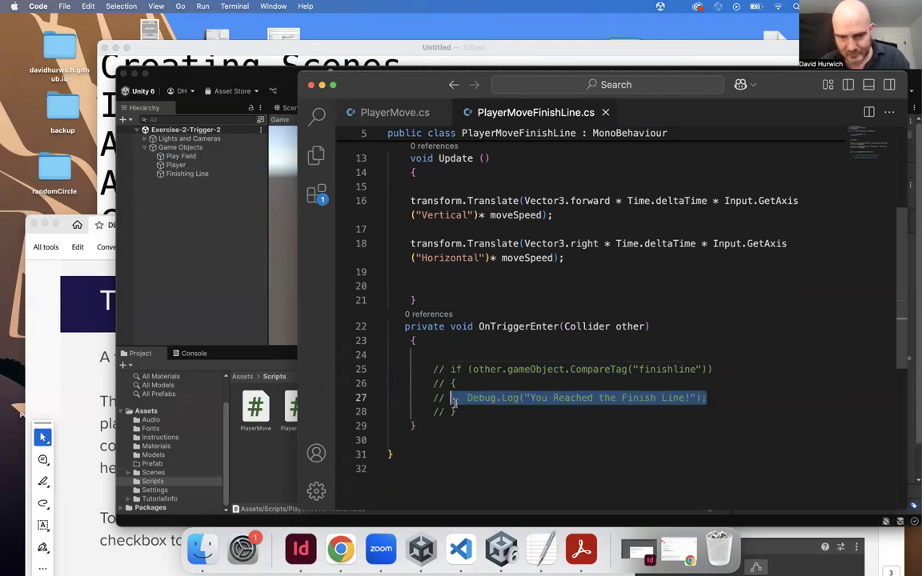
key(super+c)
click(459, 355)
key(super+v)
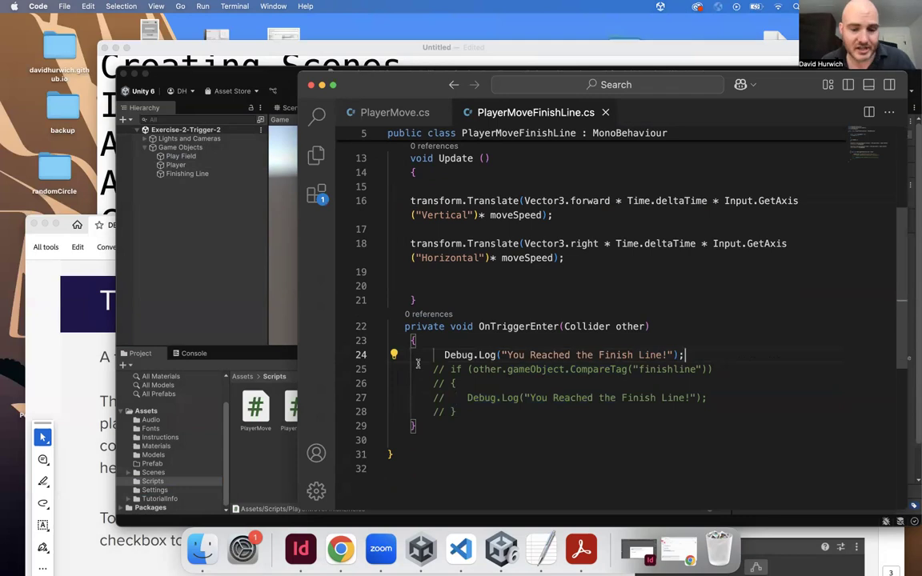
click(253, 241)
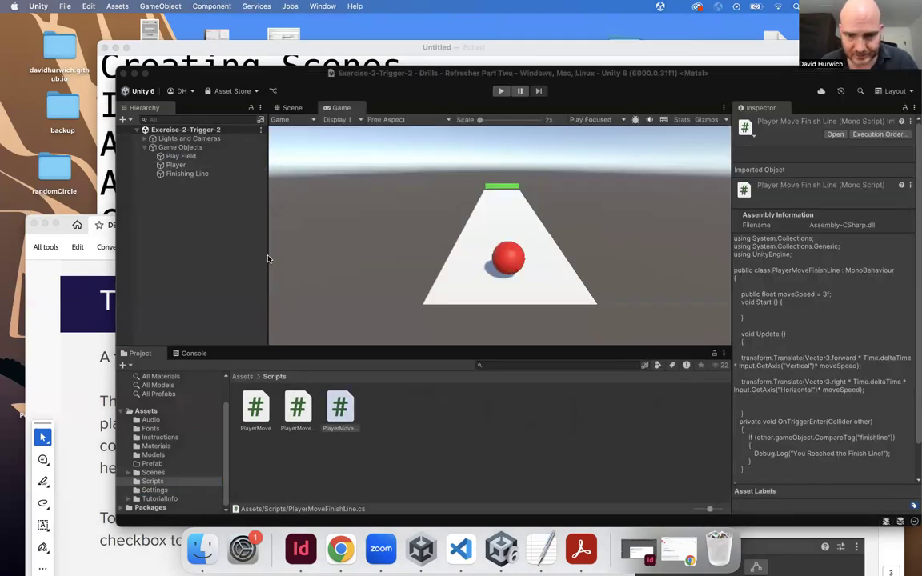
click(209, 12)
click(258, 58)
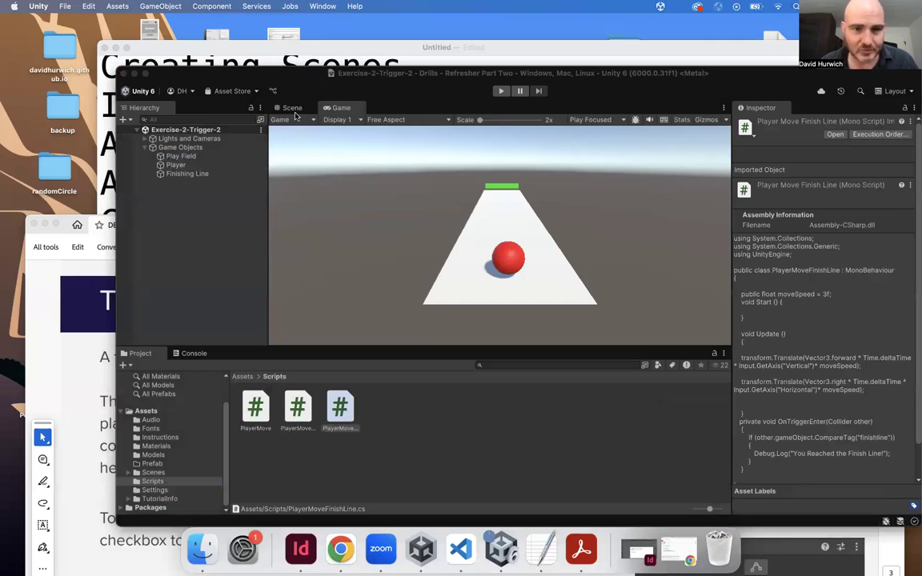
click(296, 116)
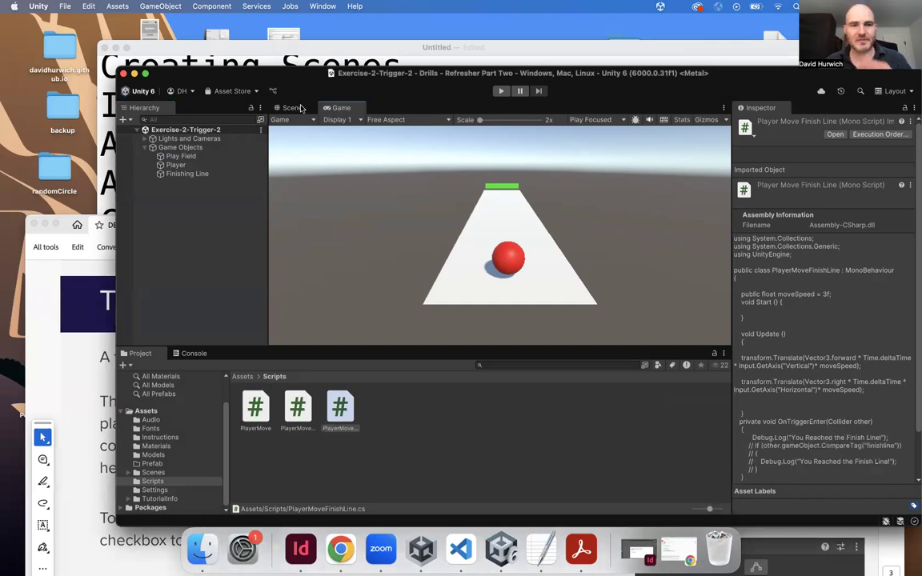
key(shift+space)
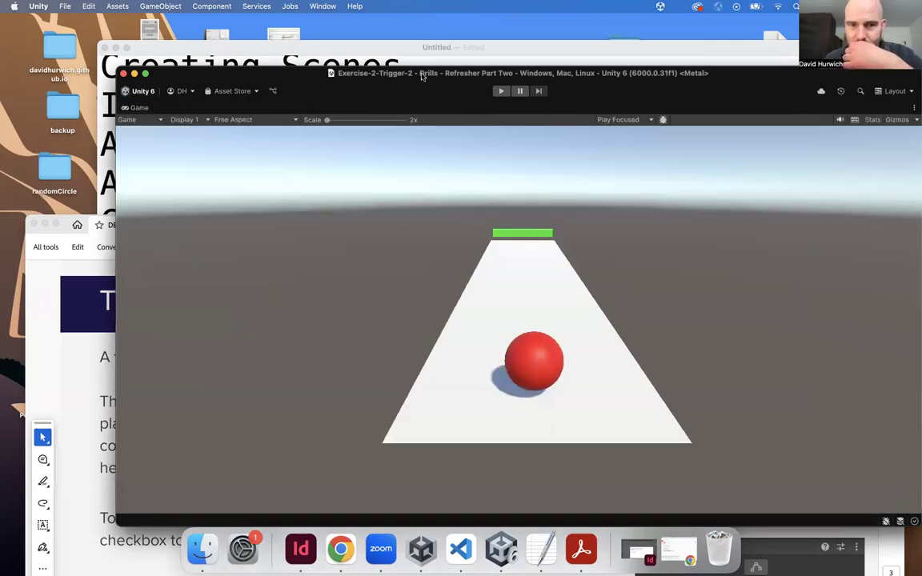
drag(403, 92, 324, 90)
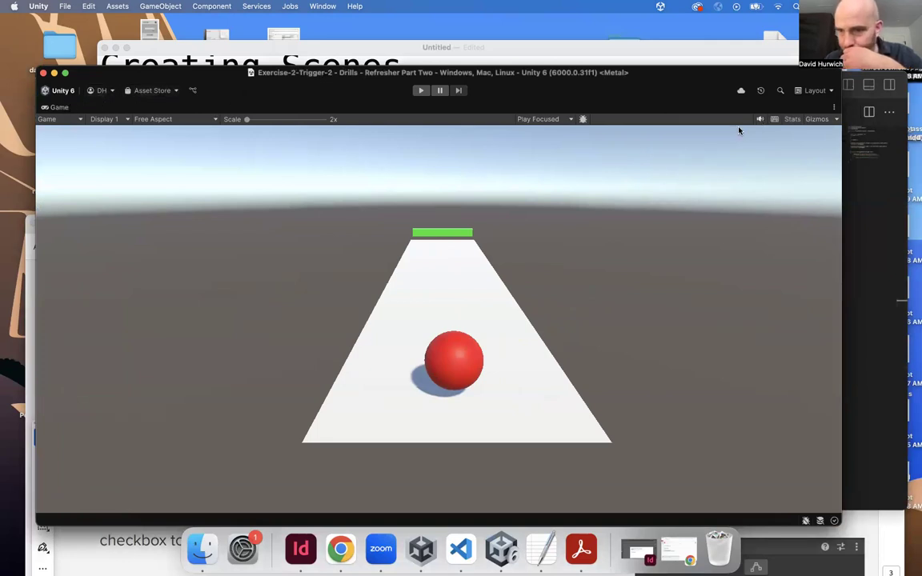
- Reset all editor layouts, then reposition and enlarge the Unity window
click(814, 90)
mouse_move(842, 199)
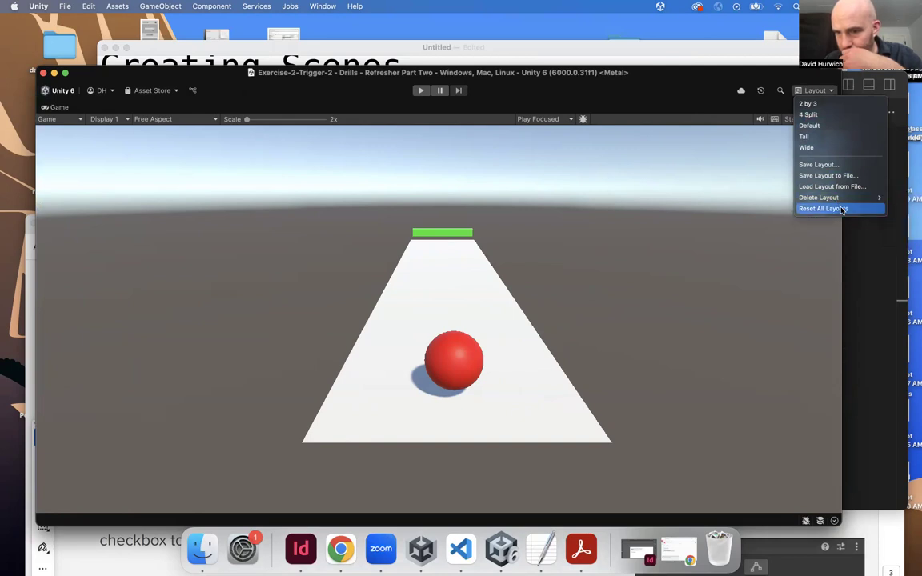
click(825, 209)
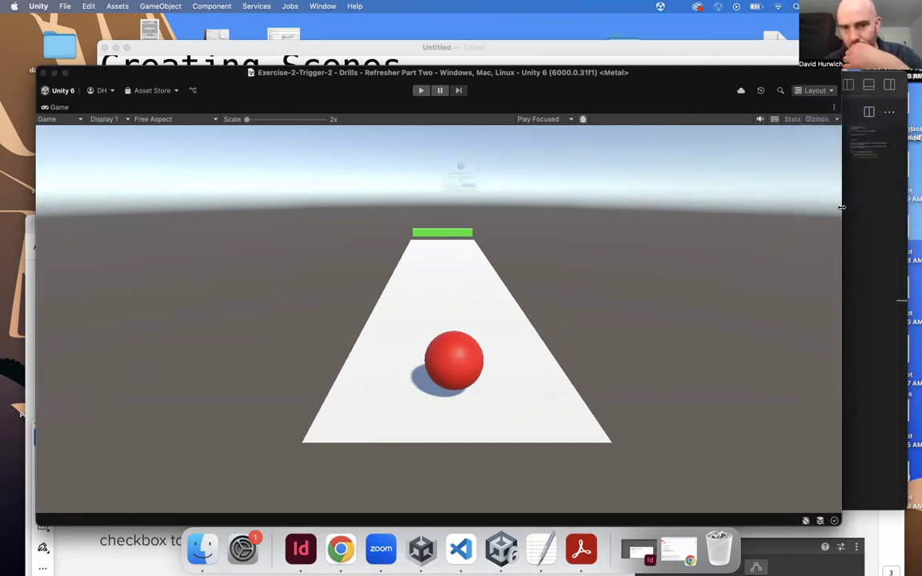
click(493, 221)
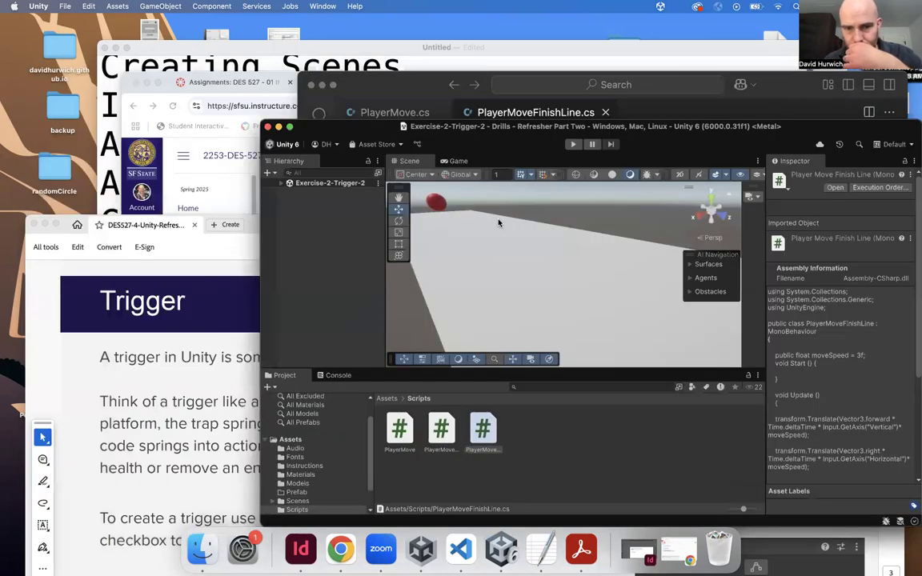
drag(359, 127, 116, 37)
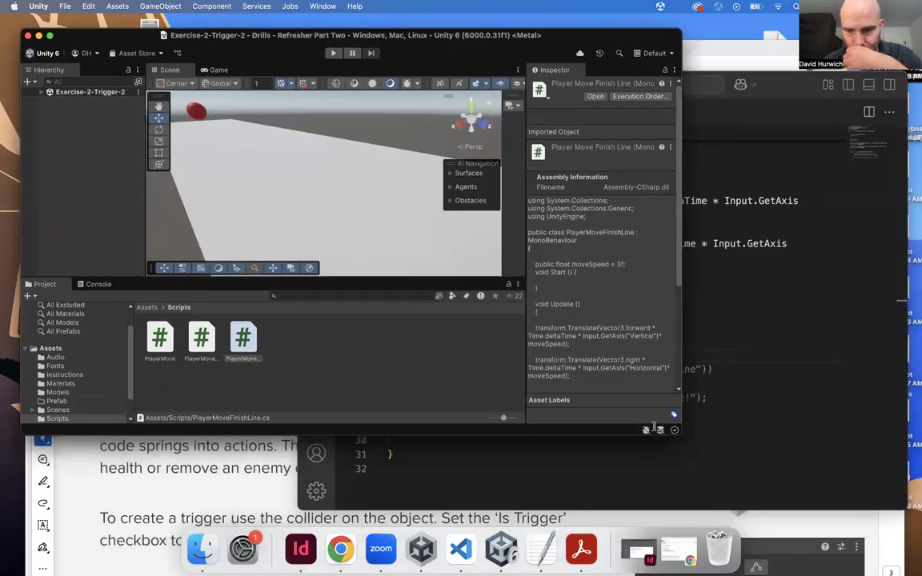
drag(684, 435, 863, 501)
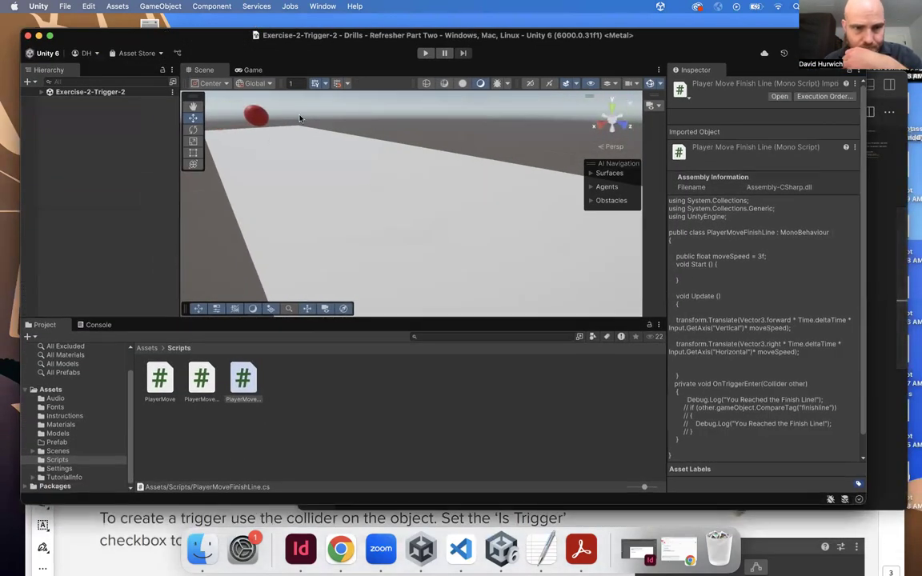
- Add a 3D Cube object to the Exercise-2-Trigger-2 scene
click(250, 69)
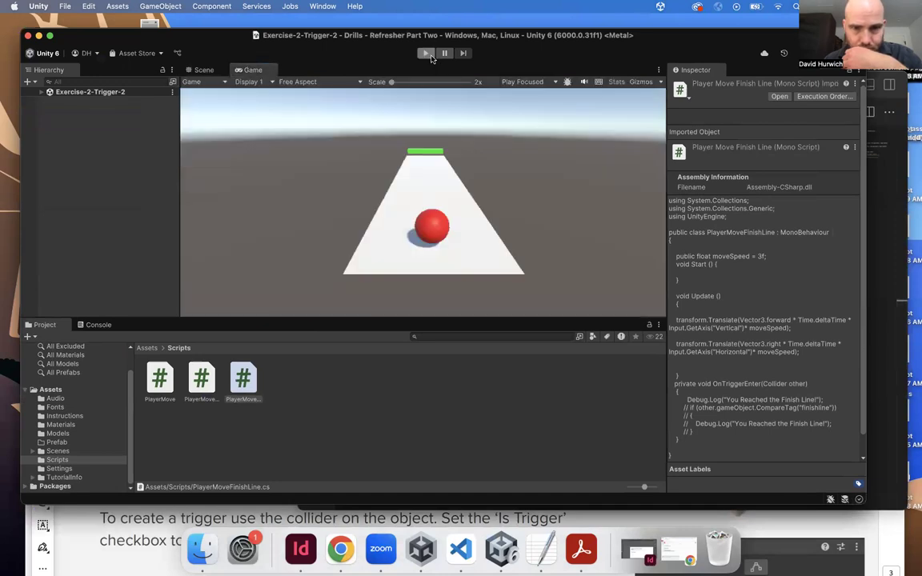
click(205, 70)
scroll(356, 206, down, 5)
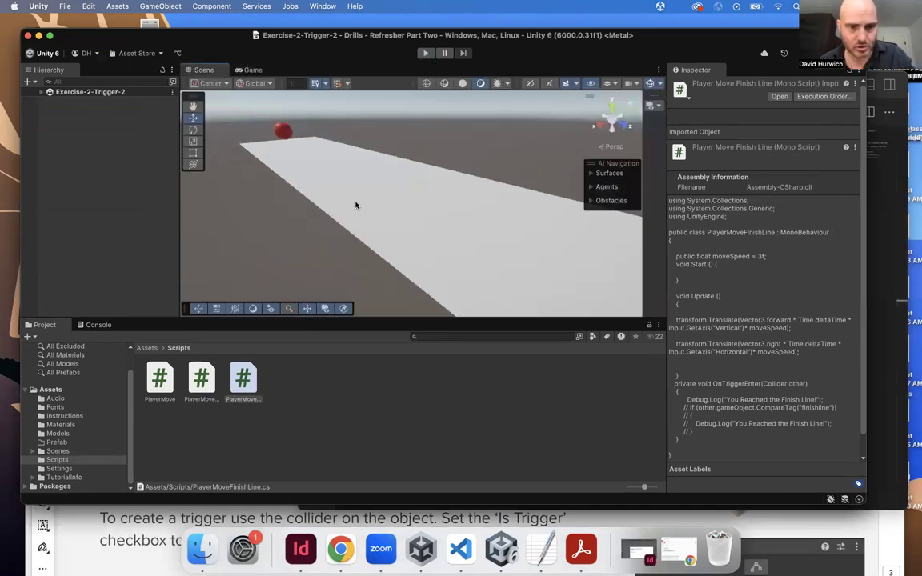
alt+drag(348, 177, 290, 139)
click(180, 6)
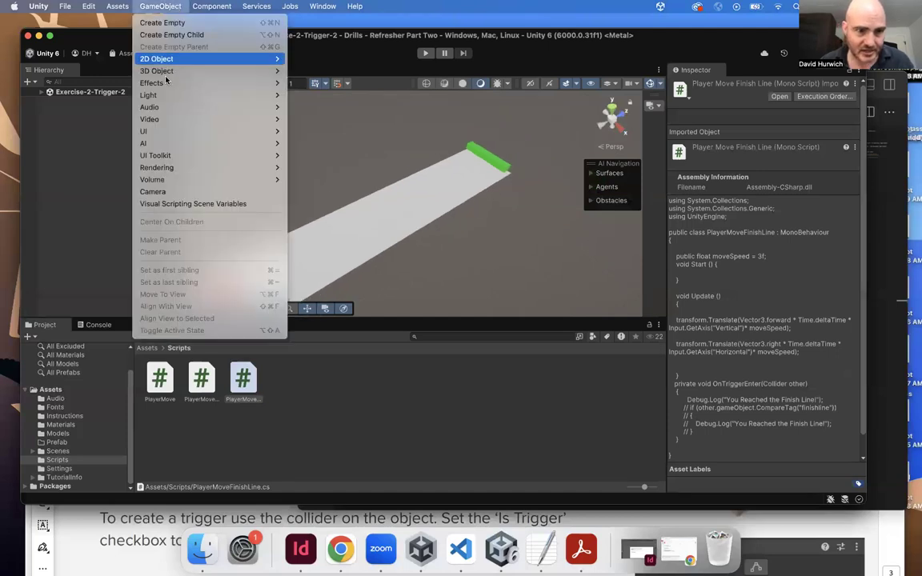
mouse_move(264, 71)
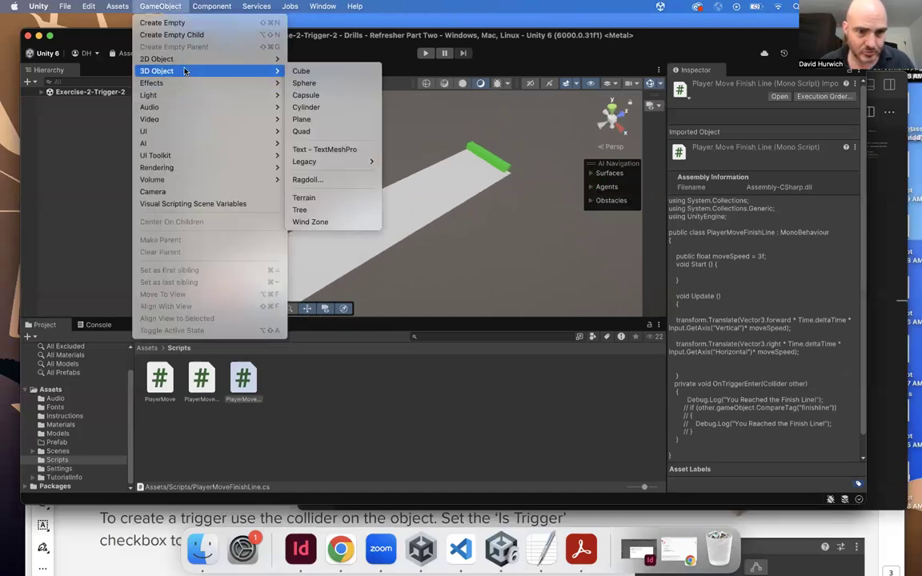
click(301, 70)
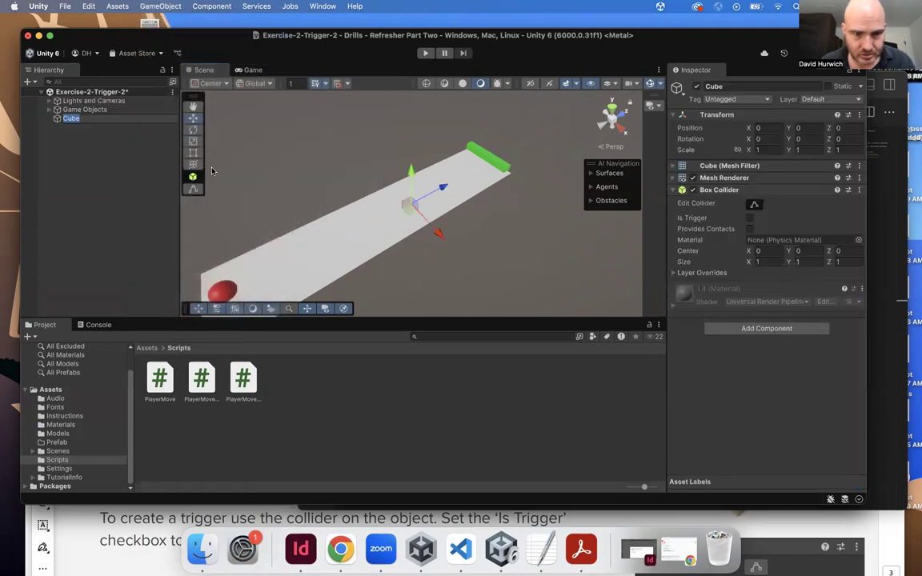
- Scale the Cube uniformly to about 4.5 and place it over the play field at about Y 7, Z -24.4
click(192, 141)
drag(407, 207, 355, 204)
click(193, 118)
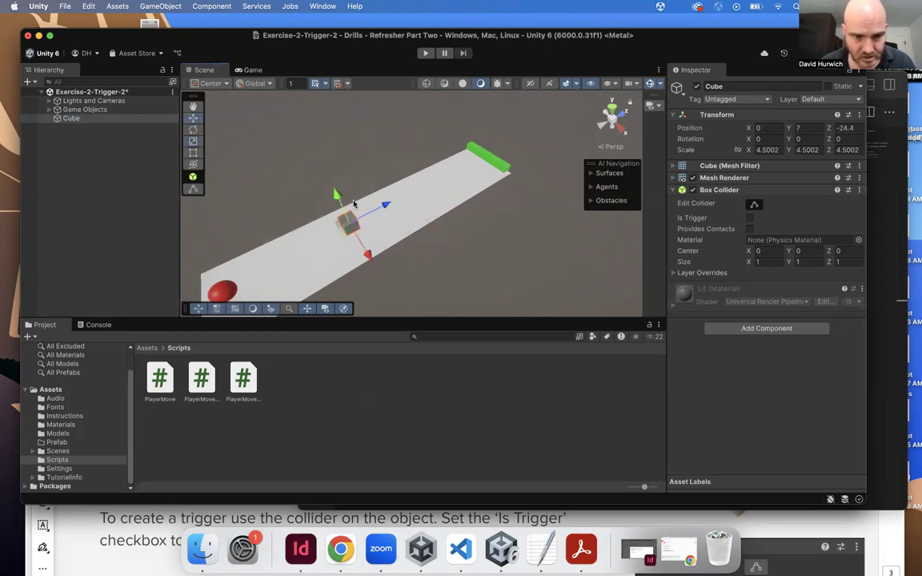
- Apply the Black Material to the Cube and enable Is Trigger on its Box Collider
click(75, 426)
drag(160, 377, 349, 219)
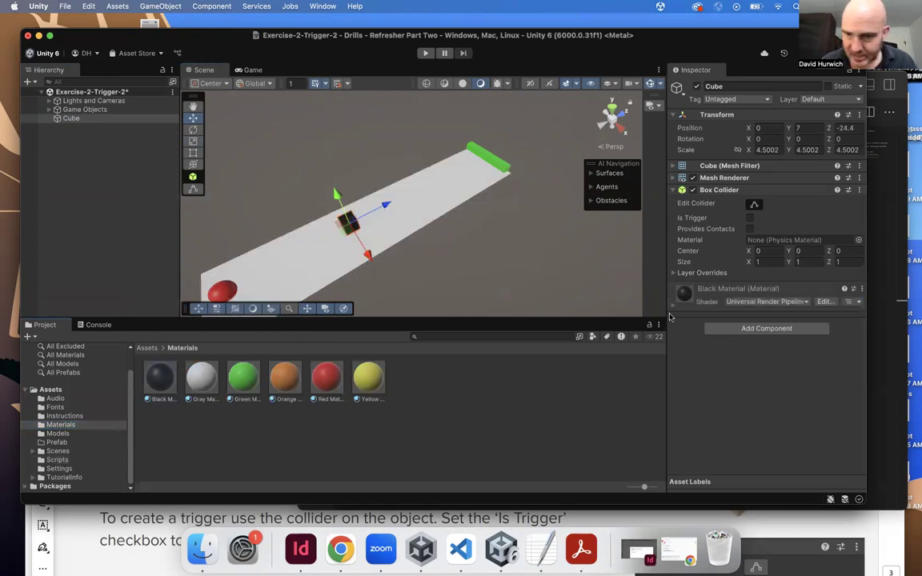
click(749, 218)
- Move the Cube to the play field's edge at about X -6.3 and lower it to about Y 5.2
alt+drag(322, 213, 382, 201)
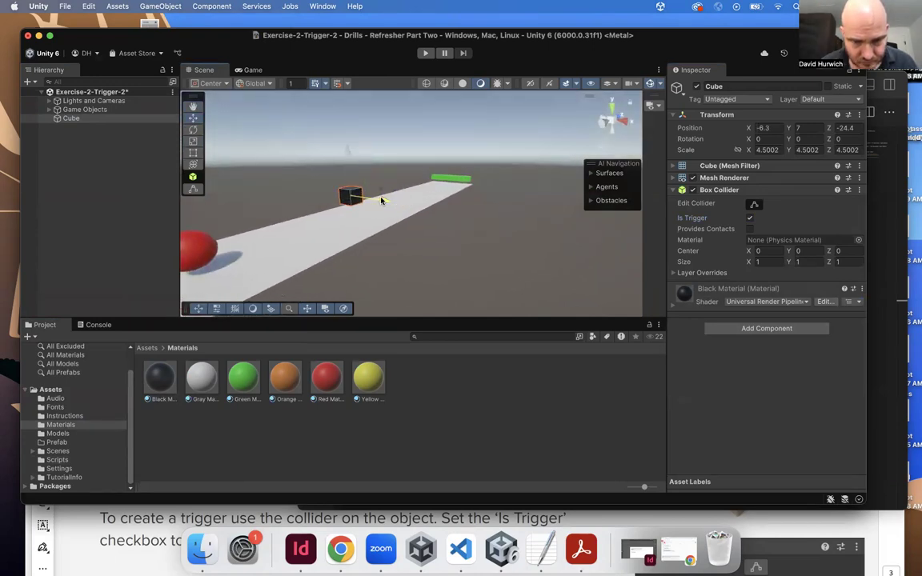
click(352, 169)
click(349, 196)
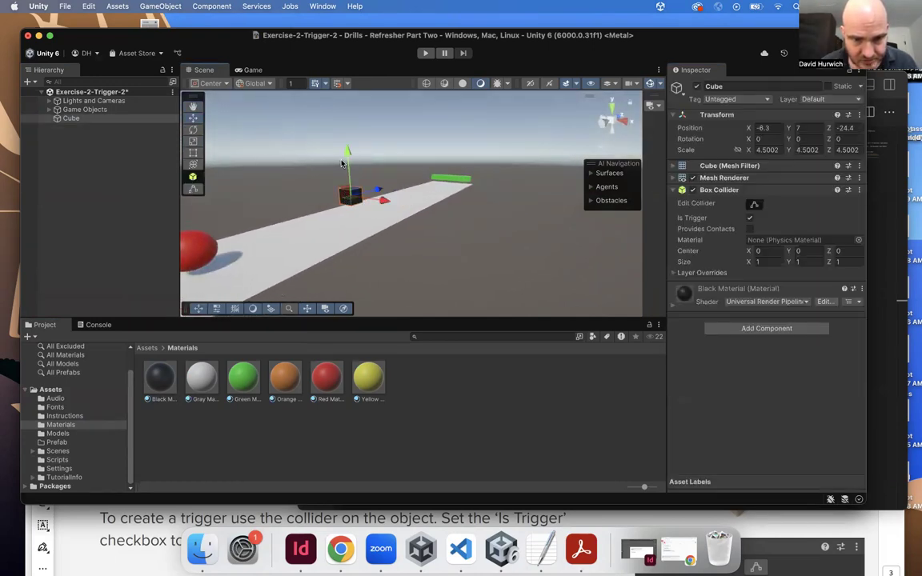
drag(349, 166, 350, 172)
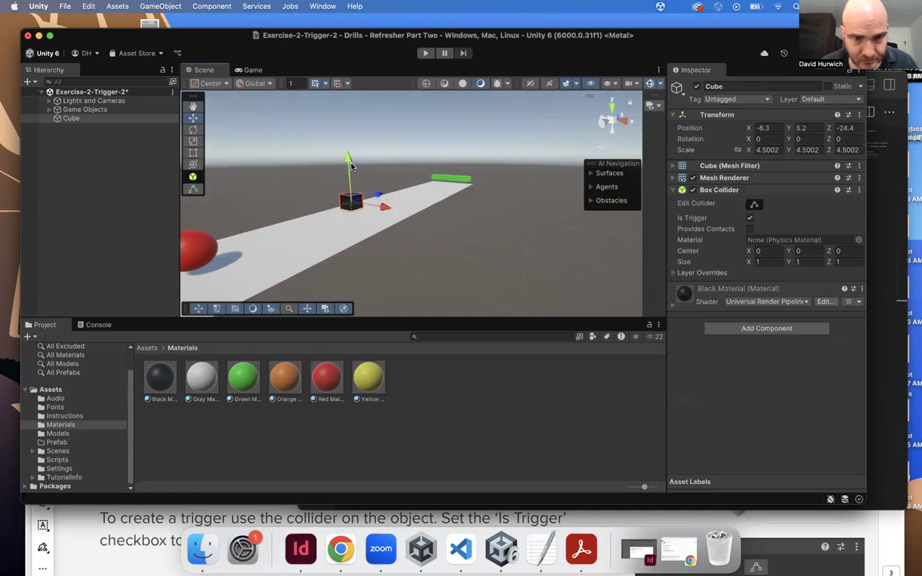
- Play the scene in the Game view, move the Player ball into the black Cube, check the Console and stop playback
click(253, 70)
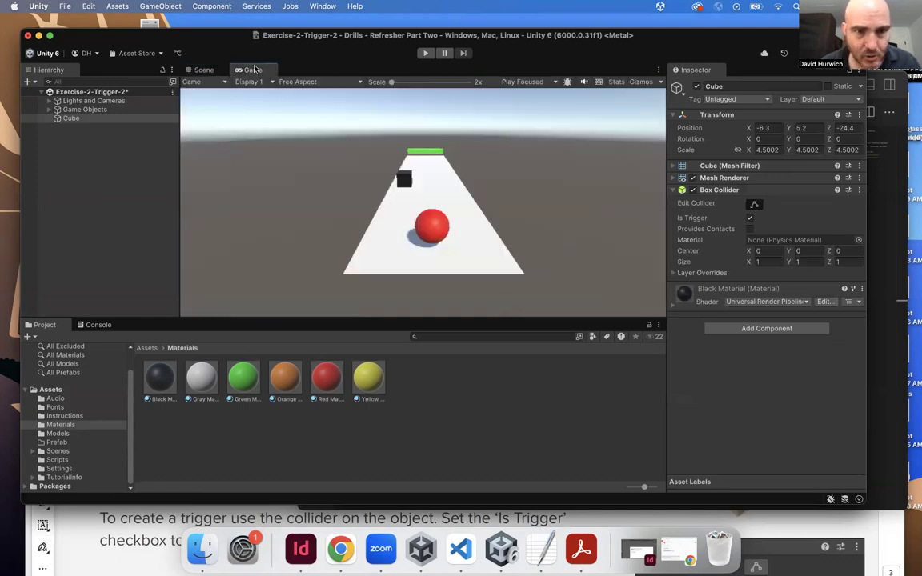
click(425, 53)
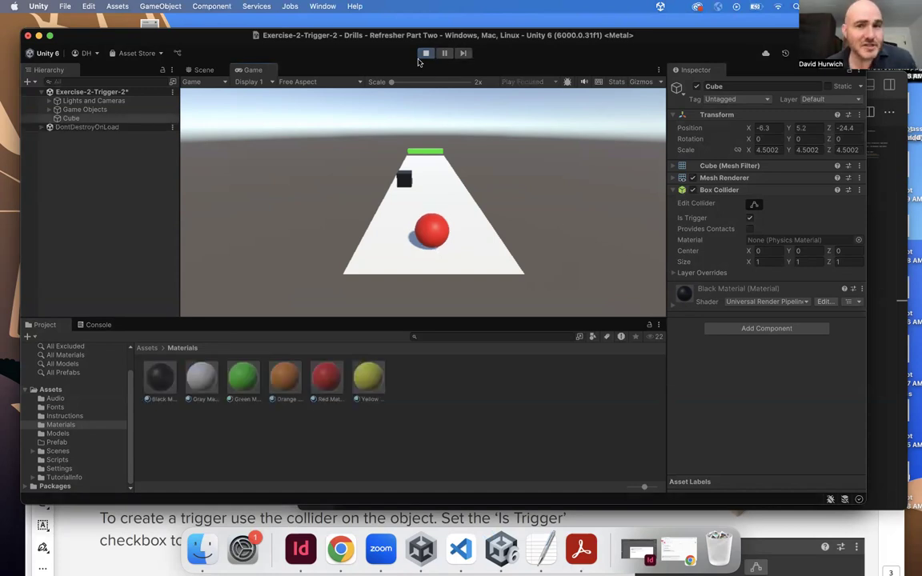
key(Up)
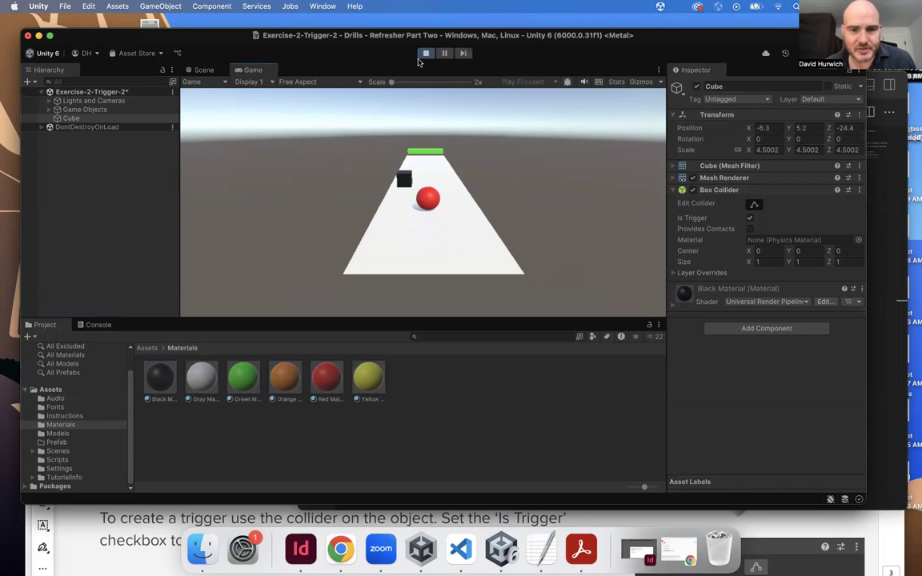
key(Left)
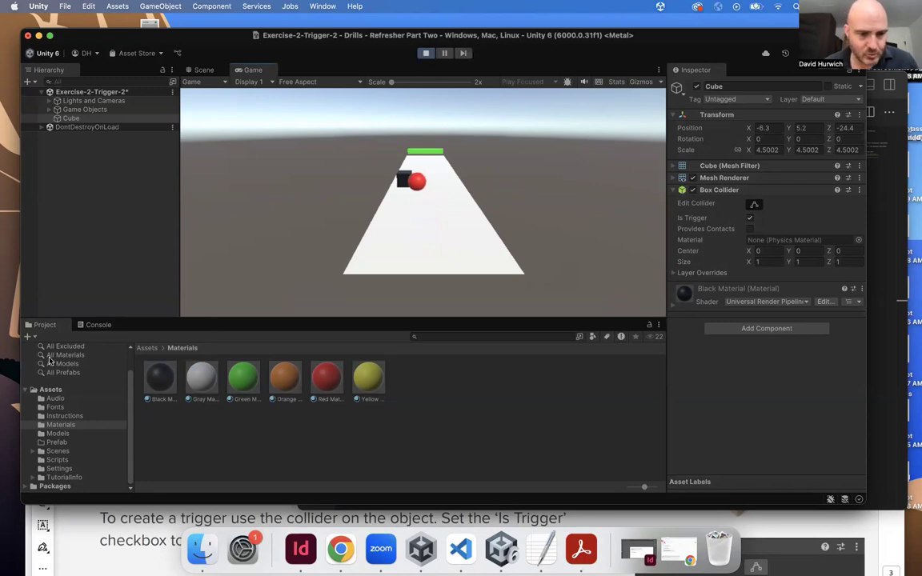
click(99, 325)
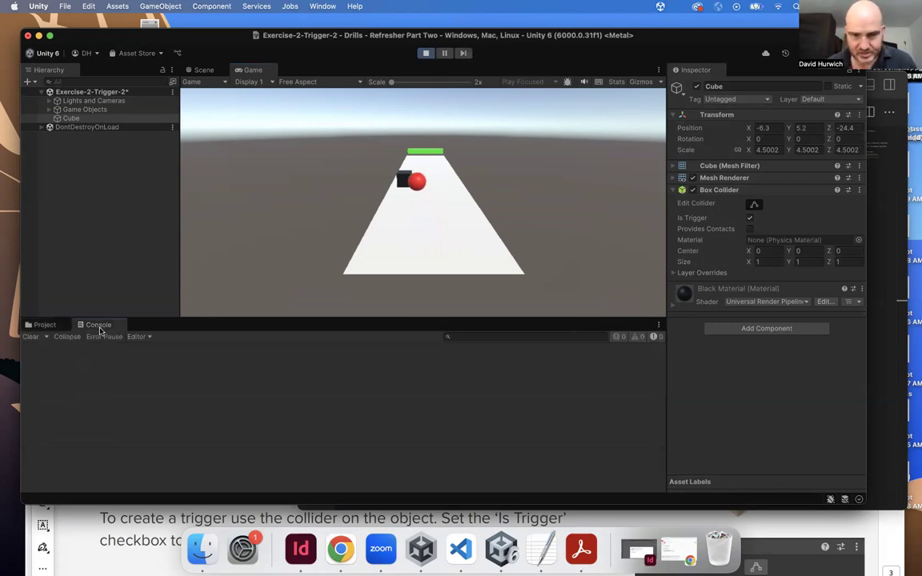
key(Left)
key(Up)
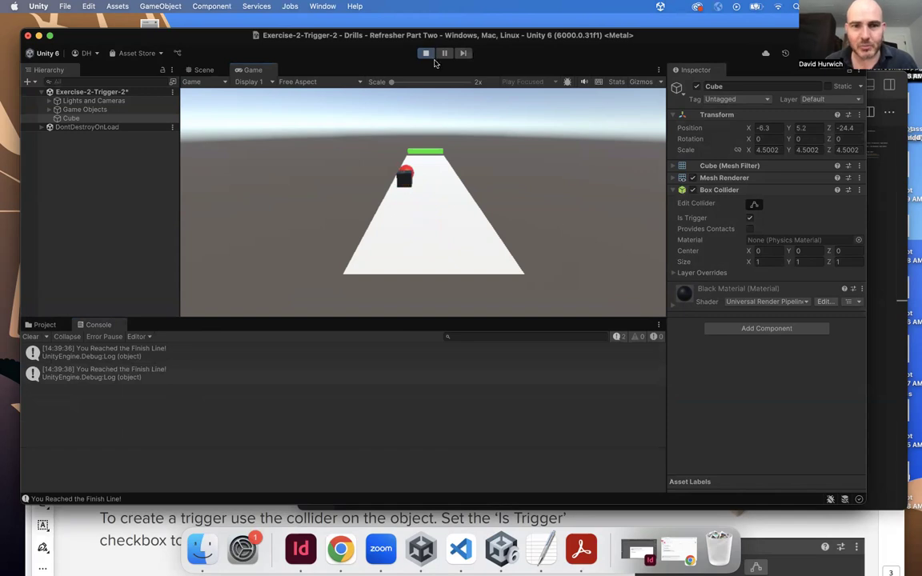
click(426, 54)
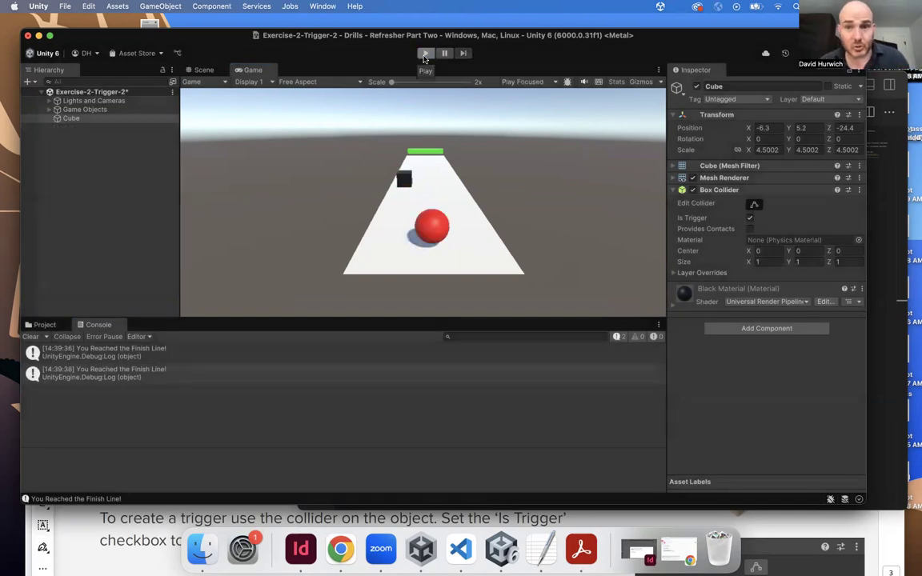
- In PlayerMoveFinishLine, remove the standalone Debug.Log statement from OnTriggerEnter, uncomment the CompareTag("finishline") if block, and return to Unity
click(205, 70)
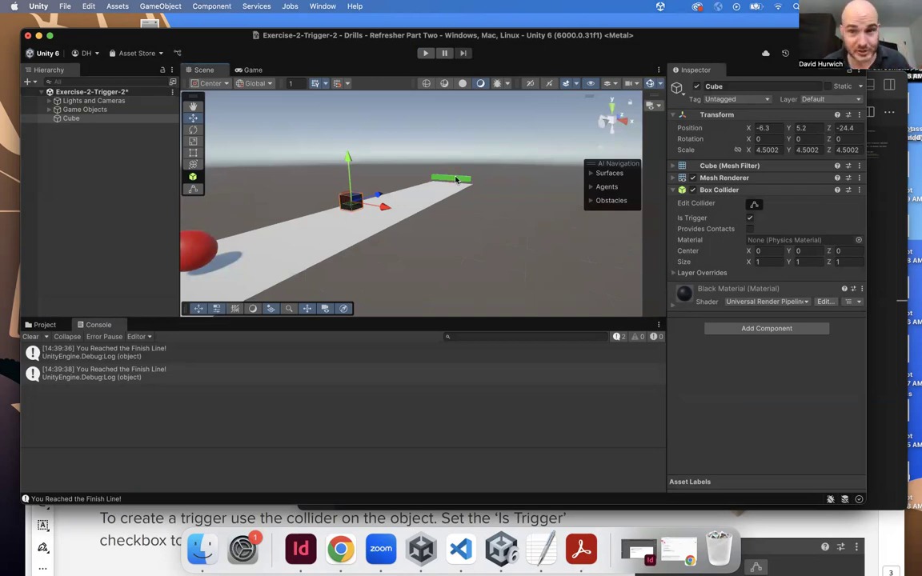
click(461, 550)
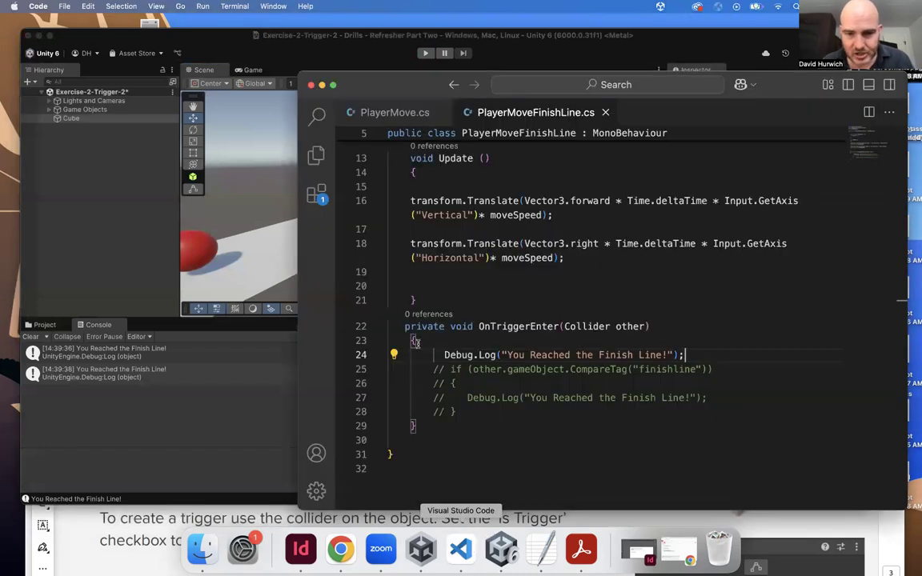
drag(396, 326, 673, 326)
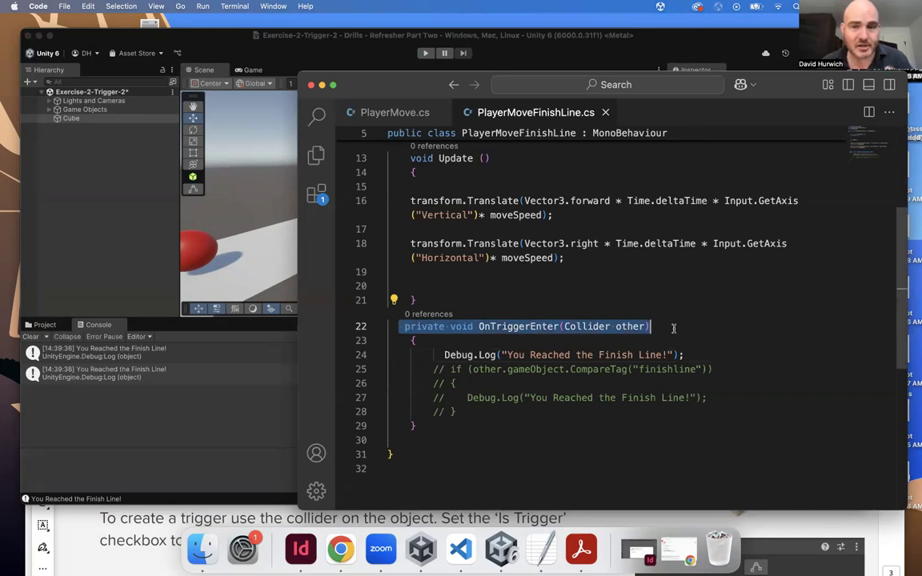
drag(717, 355, 518, 416)
key(BackSpace)
key(super+slash)
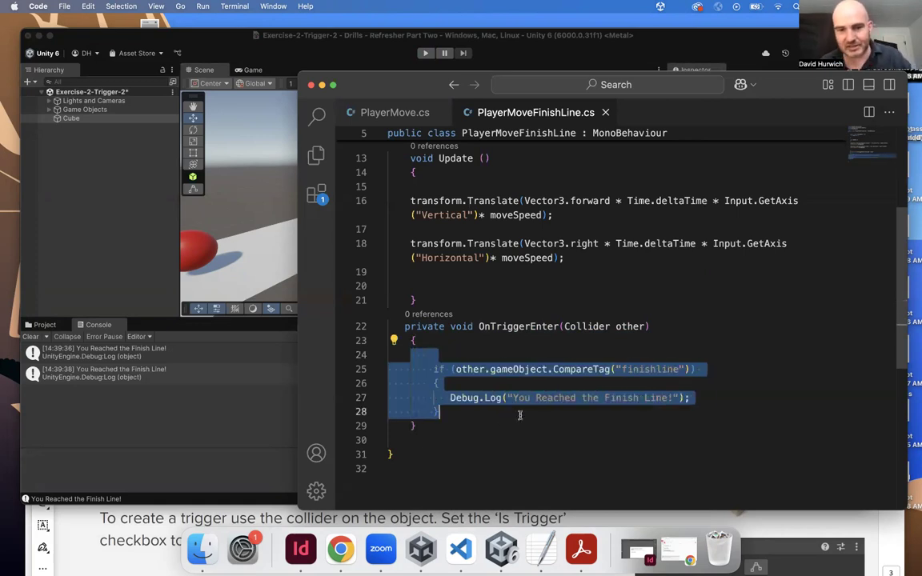
click(231, 227)
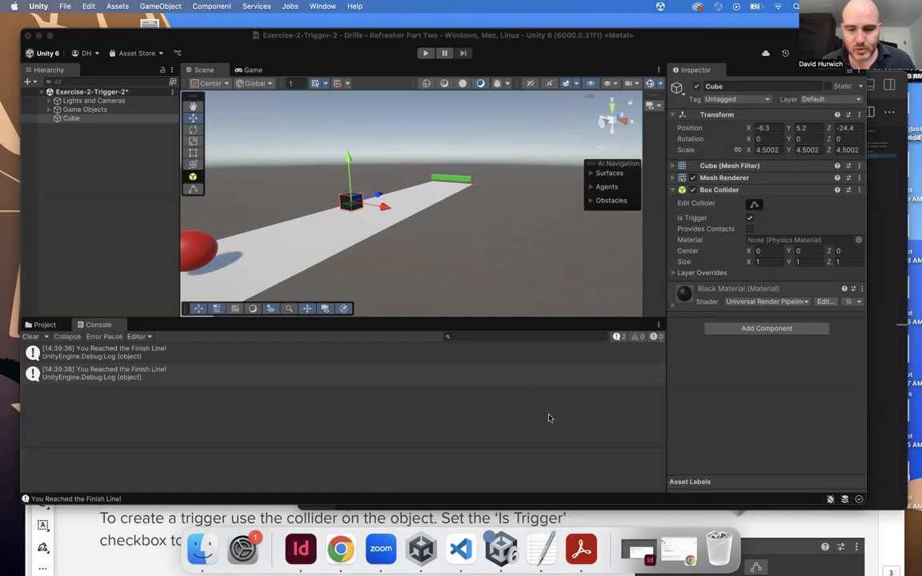
- Switch to TextEdit and add below Colliders, after a blank line, "Game Tag: Allows you to organize elements in your scene for coding purposes"
click(542, 549)
key(Return)
key(Return)
text(GAme)
key(BackSpace)
key(BackSpace)
key(super+Tab)
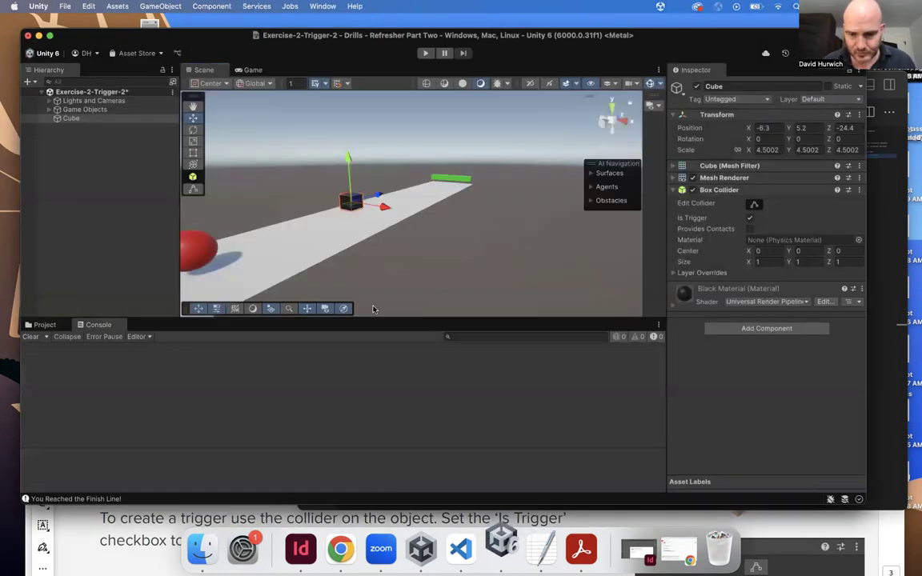
click(542, 549)
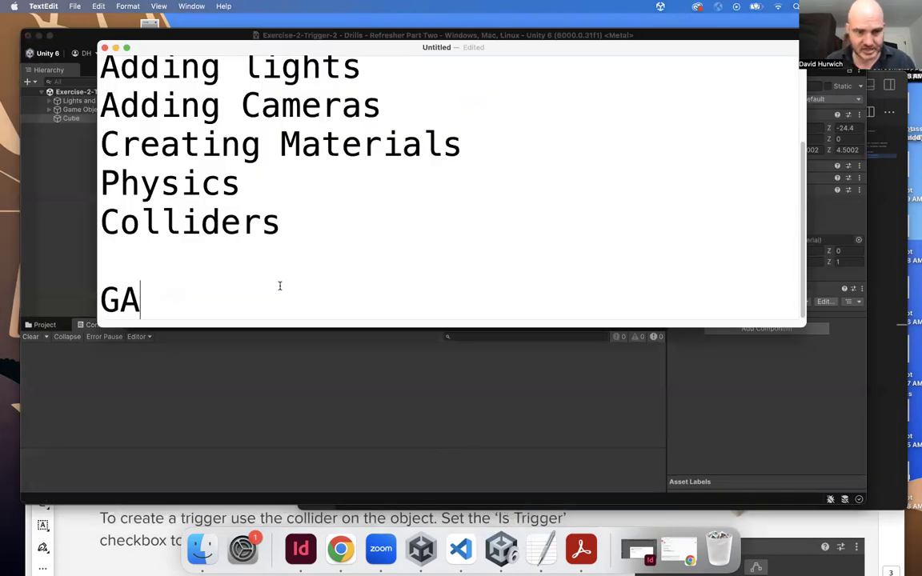
key(BackSpace)
text(ame Tag: A)
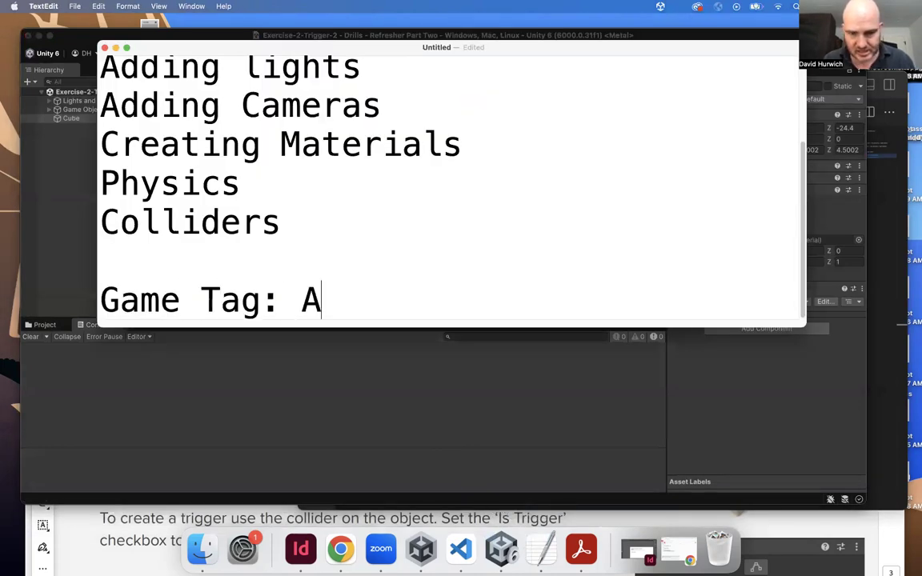
text(llows you to or)
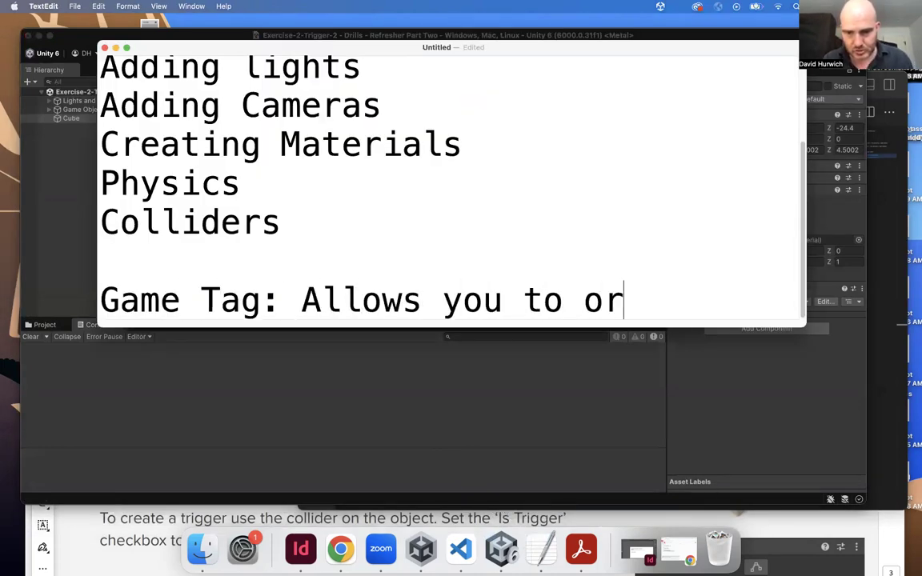
text(ganize )
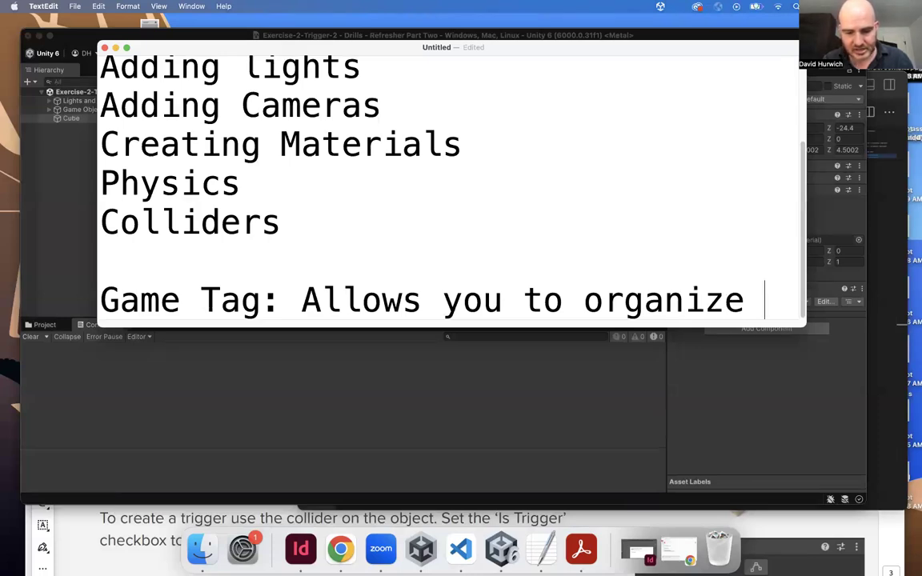
text(elem)
key(BackSpace)
text(ements in you)
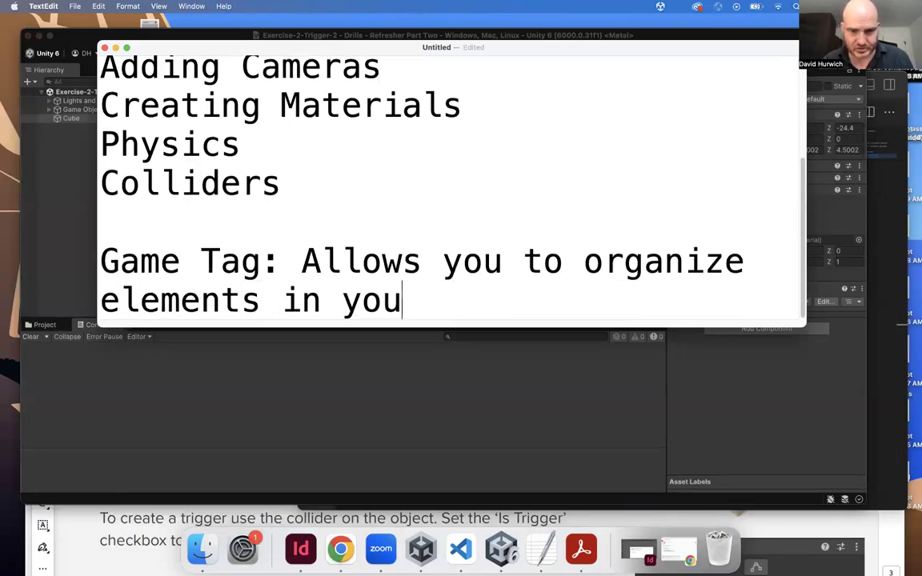
text(r scnee)
key(BackSpace)
key(BackSpace)
key(BackSpace)
text(reen)
key(BackSpace)
key(BackSpace)
key(BackSpace)
key(BackSpace)
key(BackSpace)
key(BackSpace)
text(e)
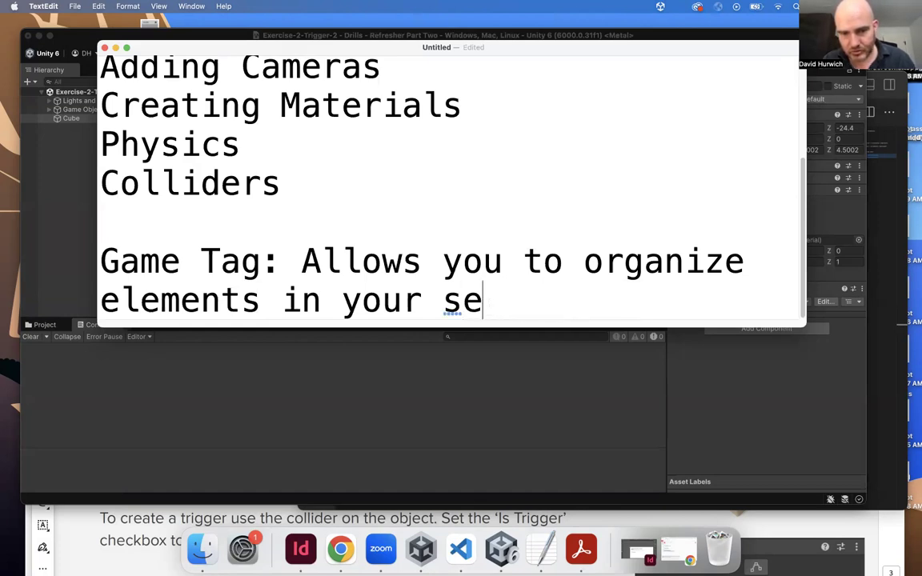
key(BackSpace)
text(cene for coding )
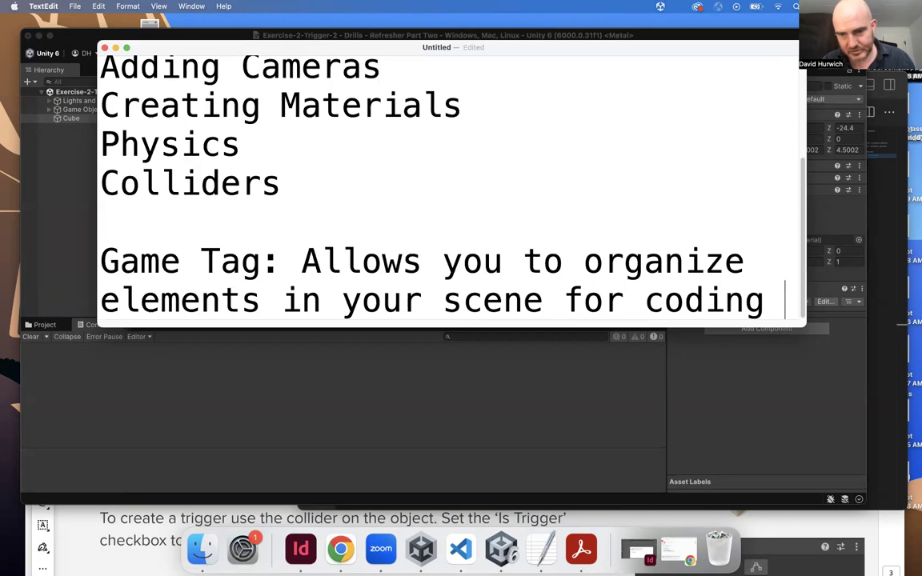
text(purposes)
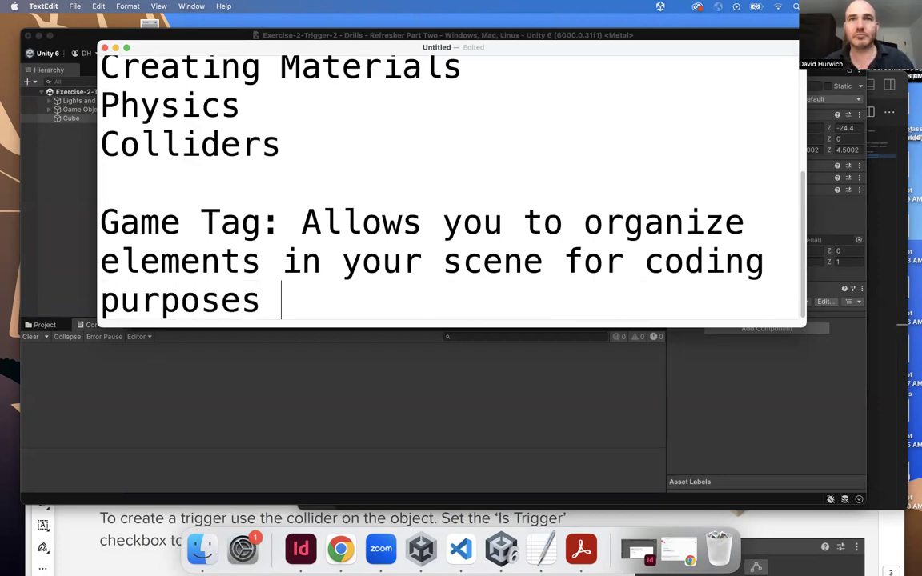
- Return to Unity and open the Tags & Layers settings through the Cube's tag options
click(355, 340)
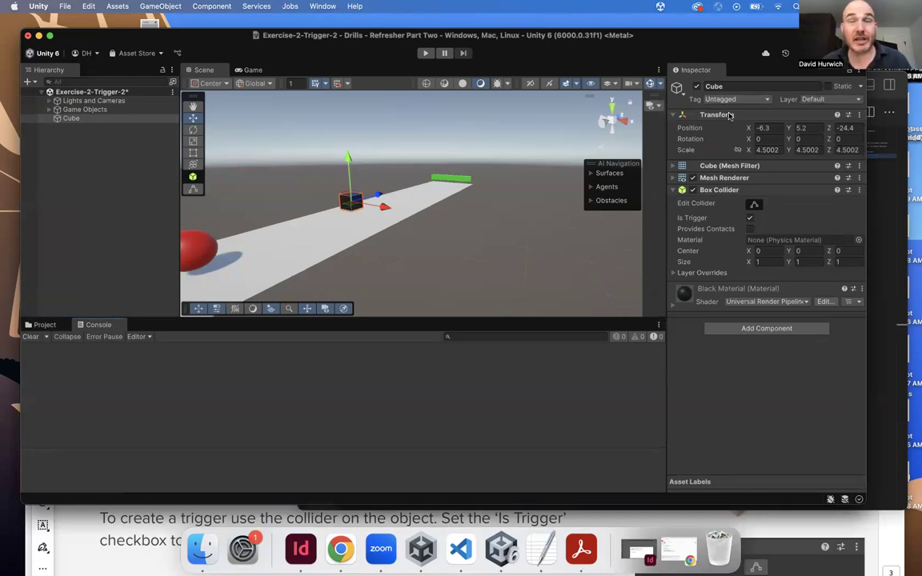
click(762, 101)
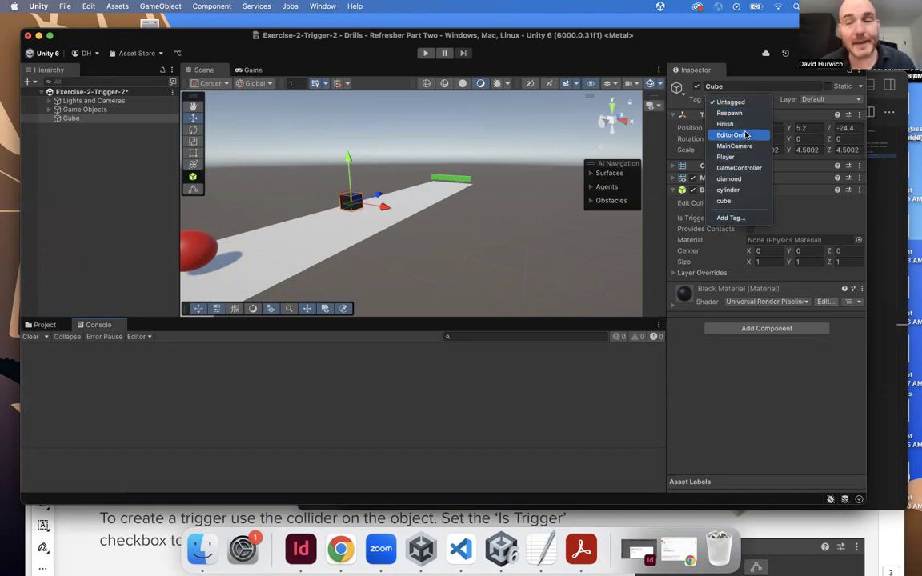
click(728, 219)
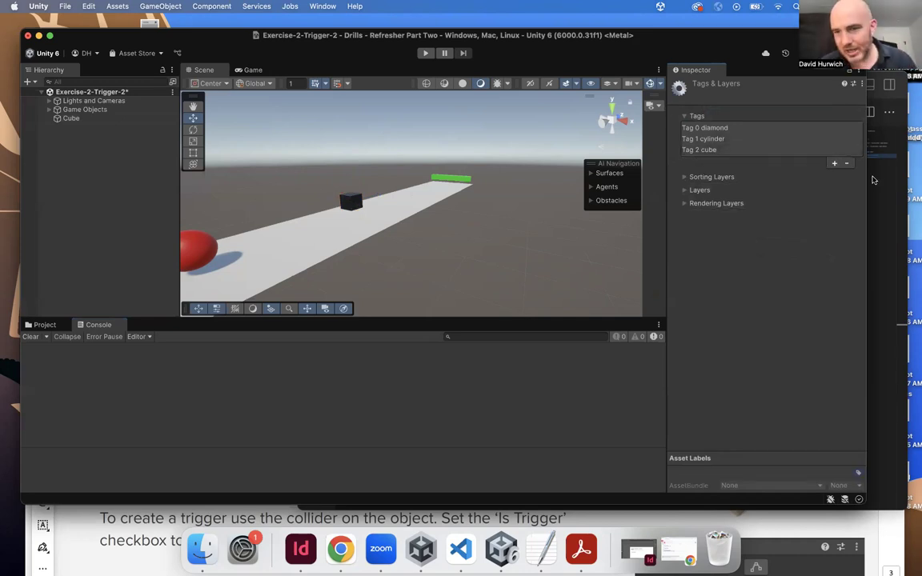
click(835, 164)
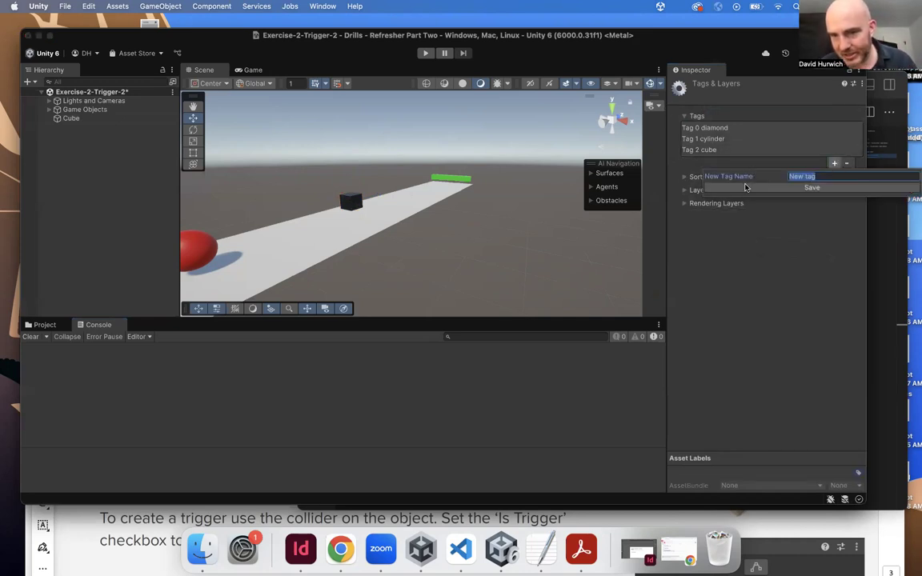
click(742, 188)
click(738, 160)
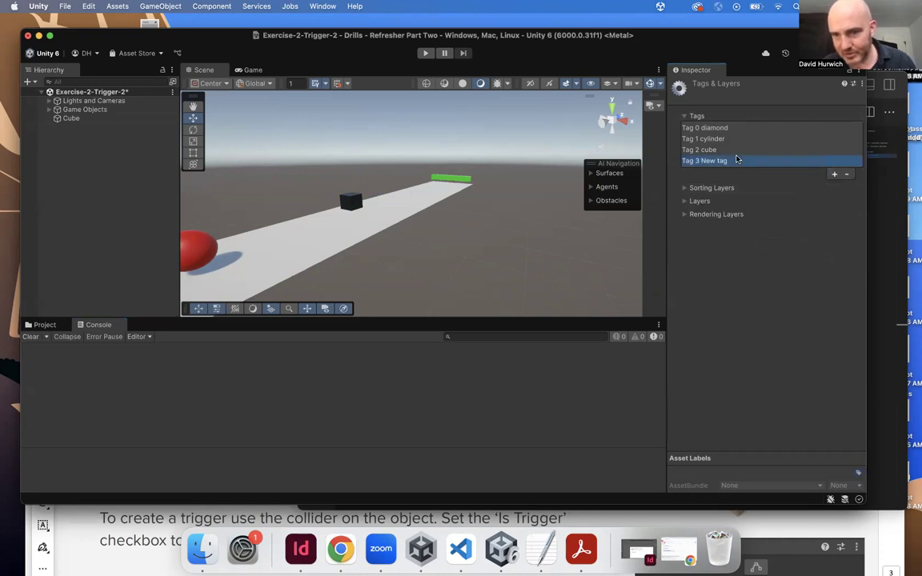
click(845, 175)
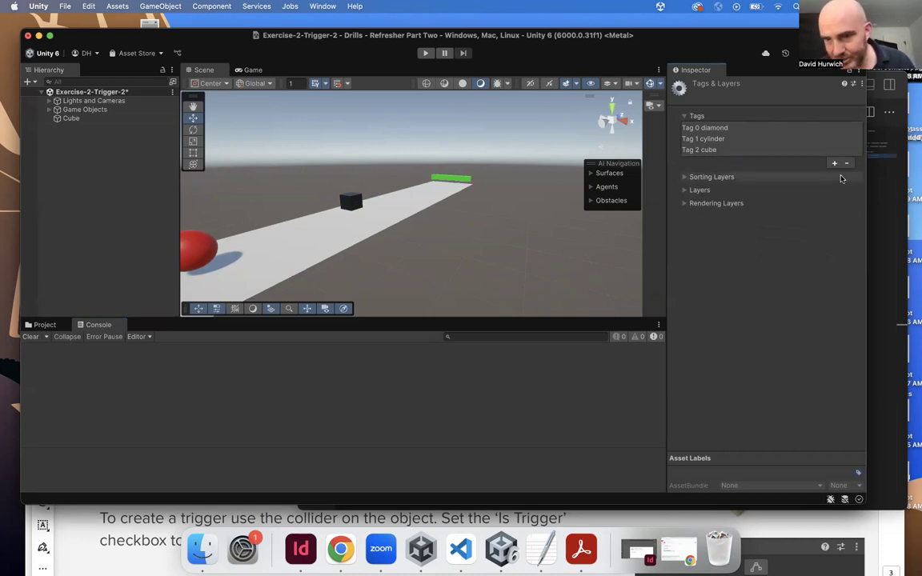
- Create a new tag named finishline and assign it to the green Finishing Line object
click(834, 164)
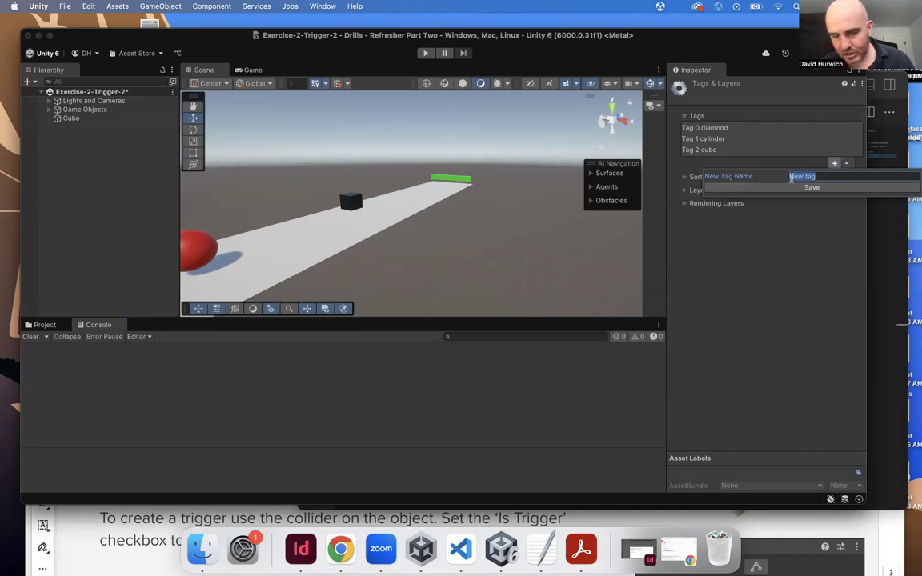
text(sp)
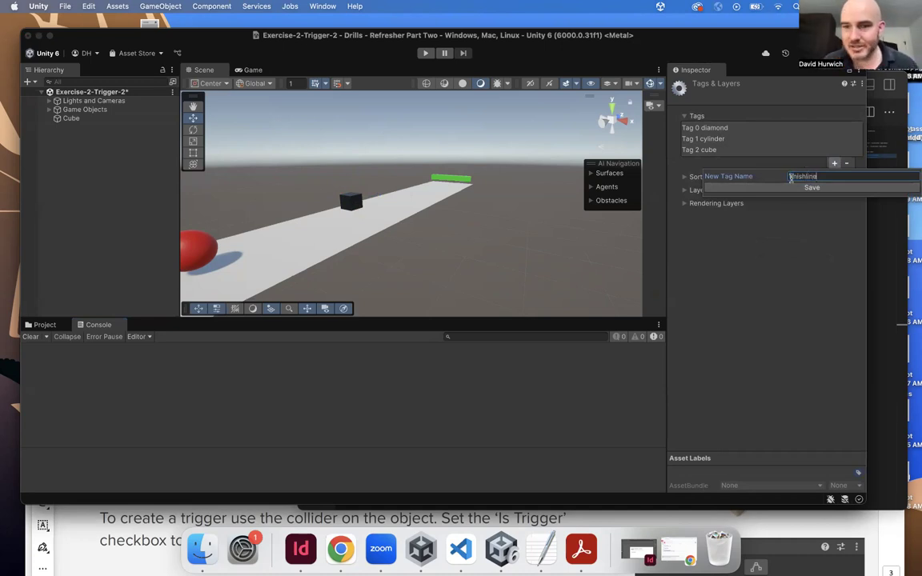
text(nishline)
click(791, 188)
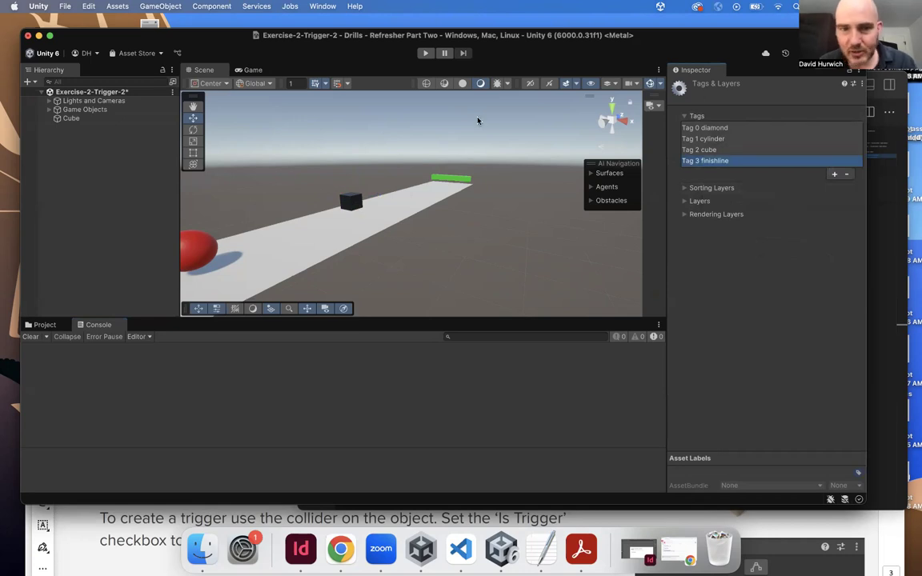
click(460, 181)
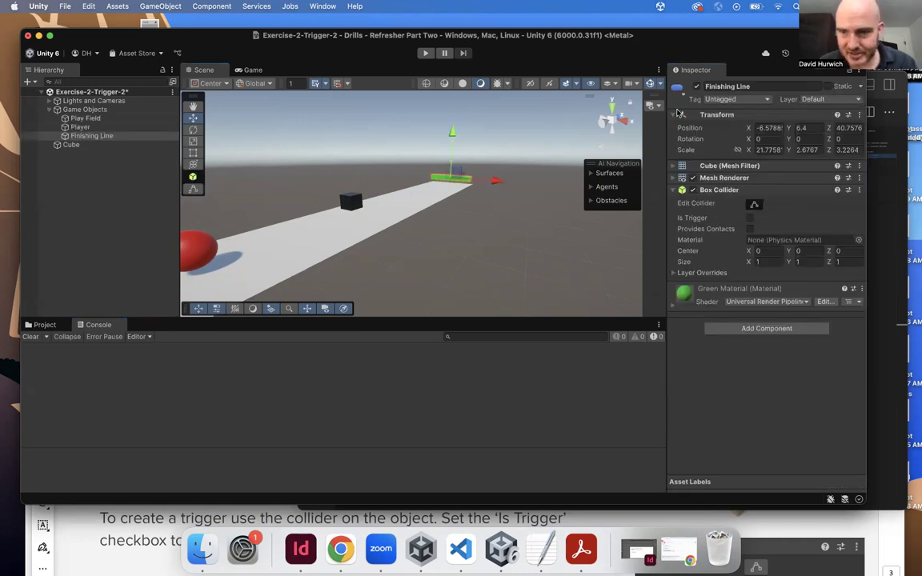
click(729, 99)
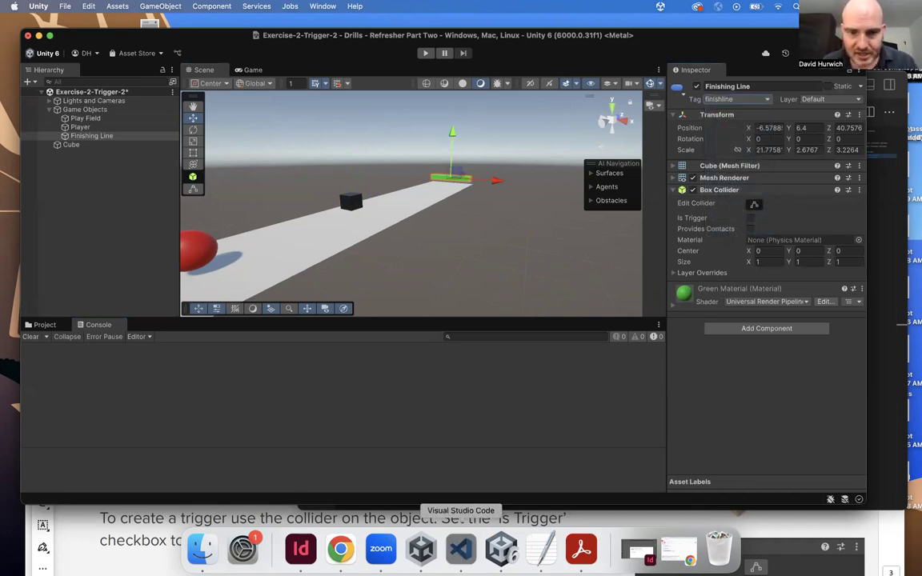
- Switch to Visual Studio Code and examine the CompareTag("finishline") if block and its Debug.Log statement in OnTriggerEnter of PlayerMoveFinishLine
click(461, 548)
click(480, 419)
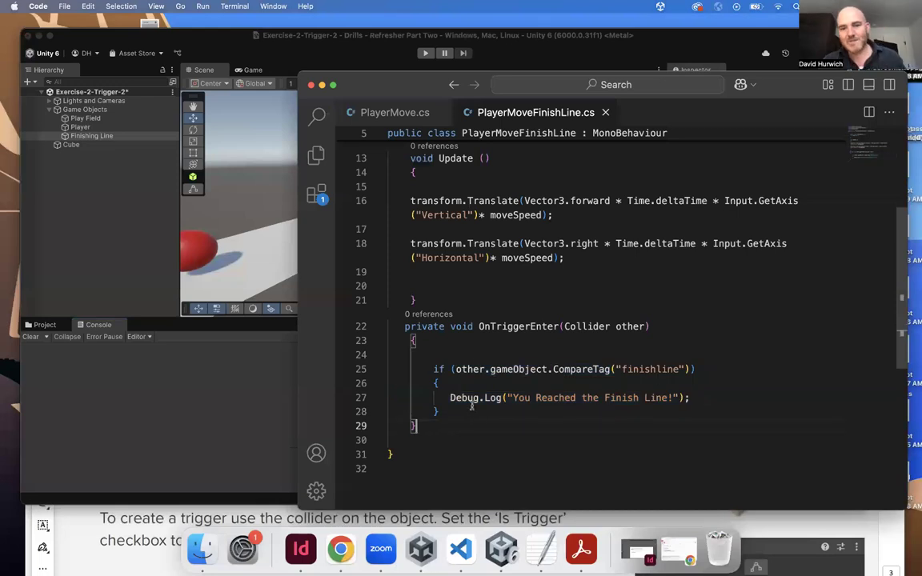
scroll(469, 400, down, 2)
drag(433, 313, 455, 355)
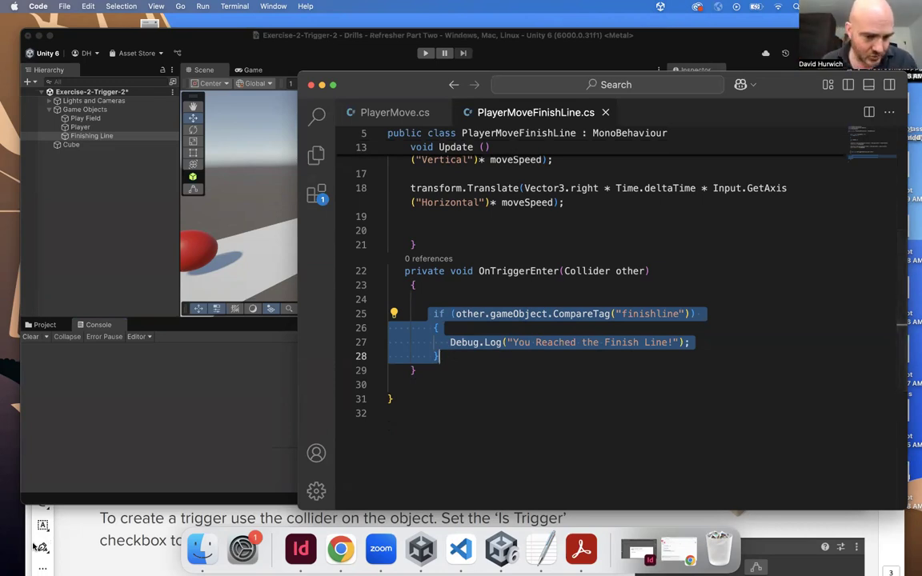
mouse_move(507, 293)
mouse_down()
mouse_move(449, 332)
mouse_move(616, 334)
mouse_move(749, 314)
mouse_move(497, 280)
mouse_move(445, 317)
mouse_up()
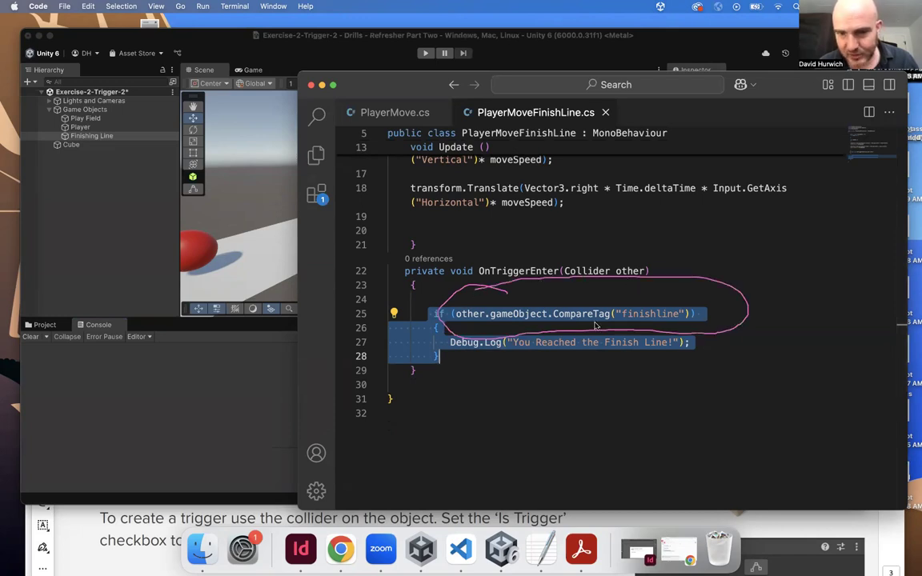
mouse_move(677, 290)
mouse_down()
mouse_move(617, 313)
mouse_move(706, 314)
mouse_up()
mouse_move(449, 326)
mouse_down()
mouse_move(572, 373)
mouse_move(667, 351)
mouse_up()
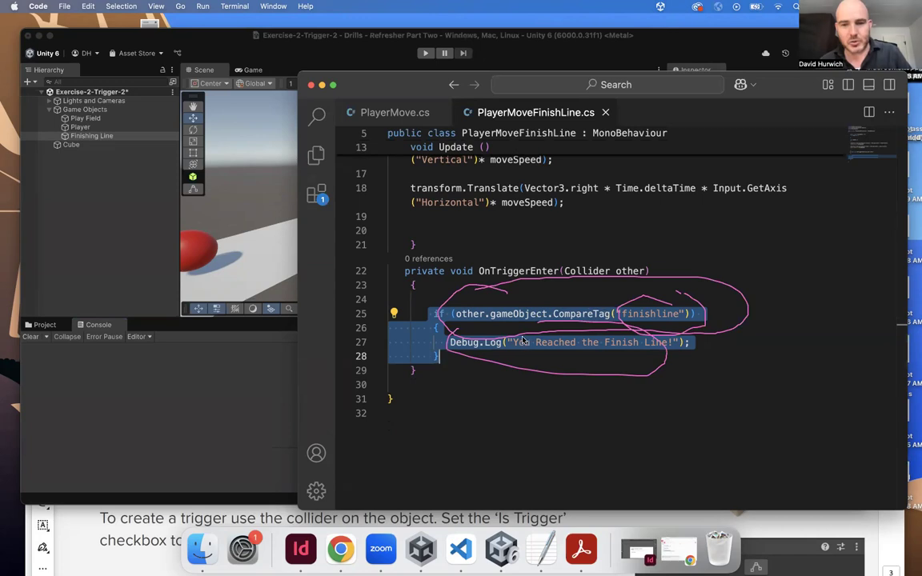
key(super+z)
key(super+z)
key(super+z)
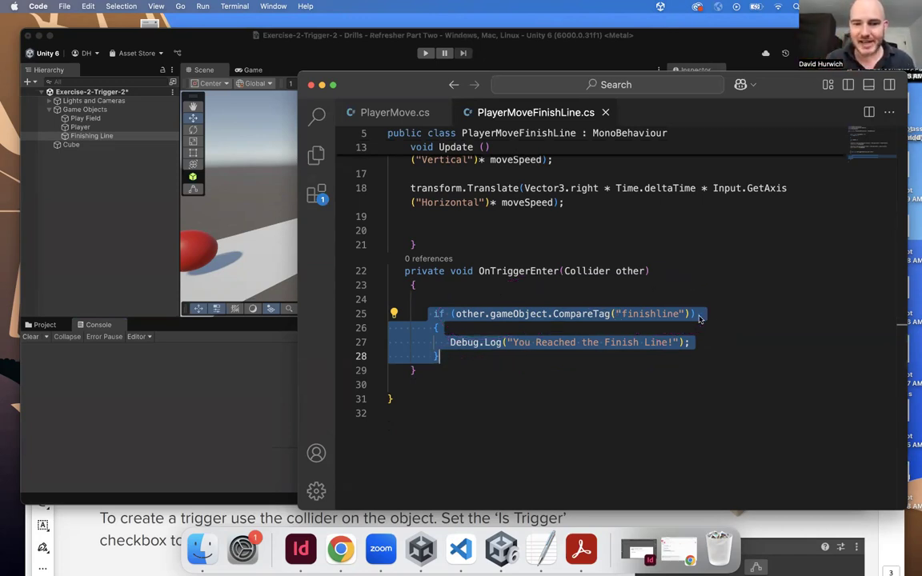
- Return to Unity, check the Cube's tag, and play the scene with the Player ball moved up to the Finishing Line before stopping
click(24, 357)
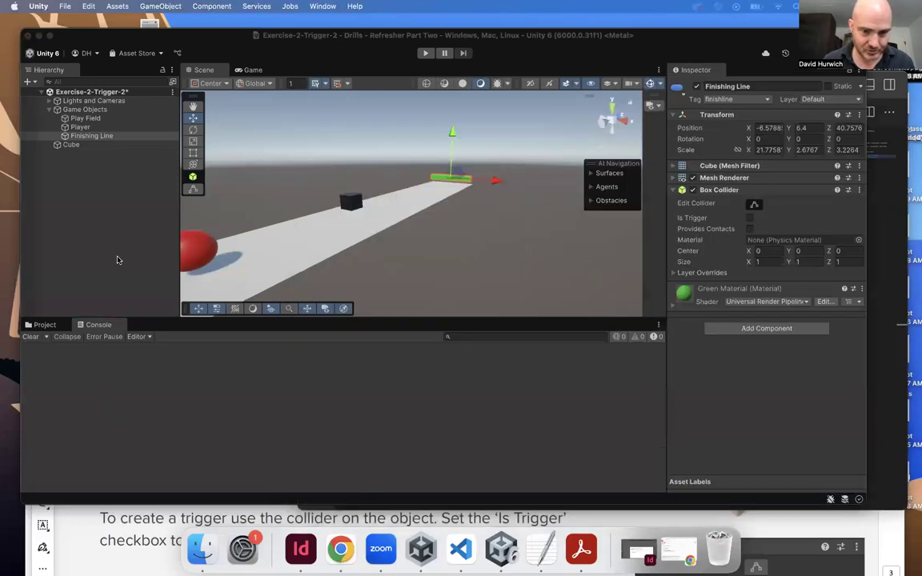
click(105, 230)
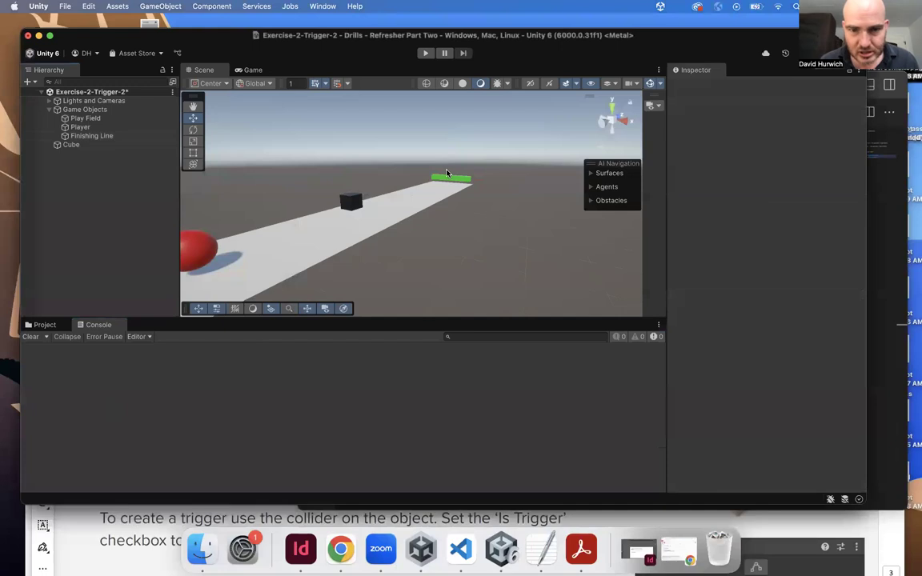
click(347, 199)
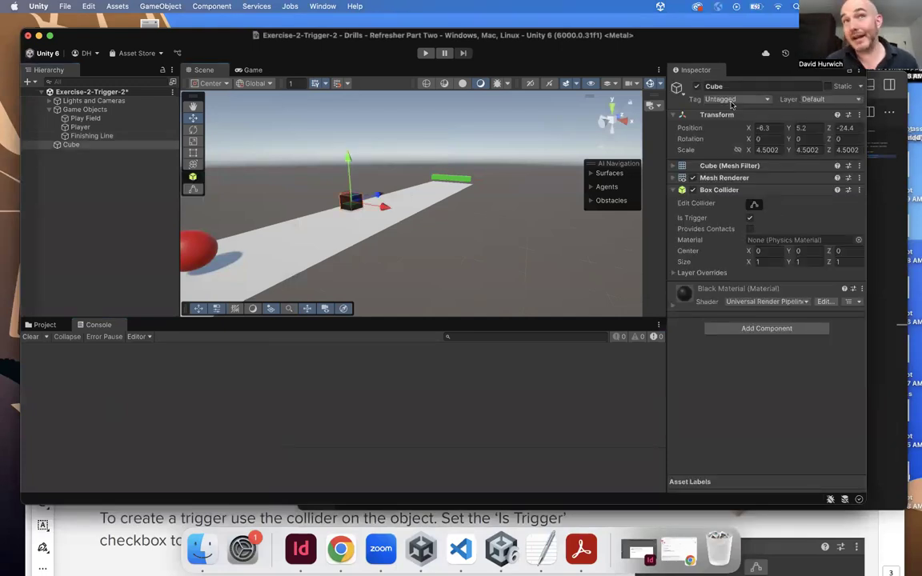
click(425, 53)
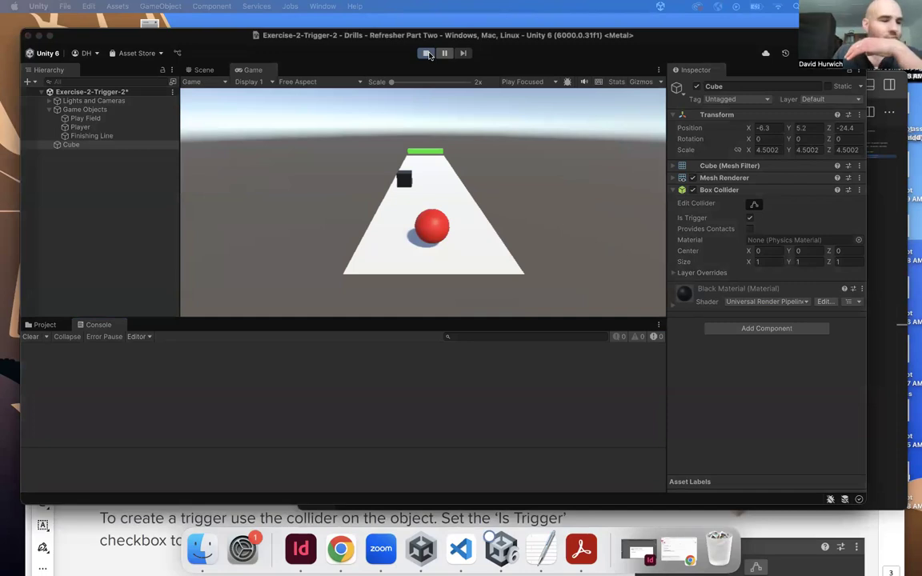
click(429, 55)
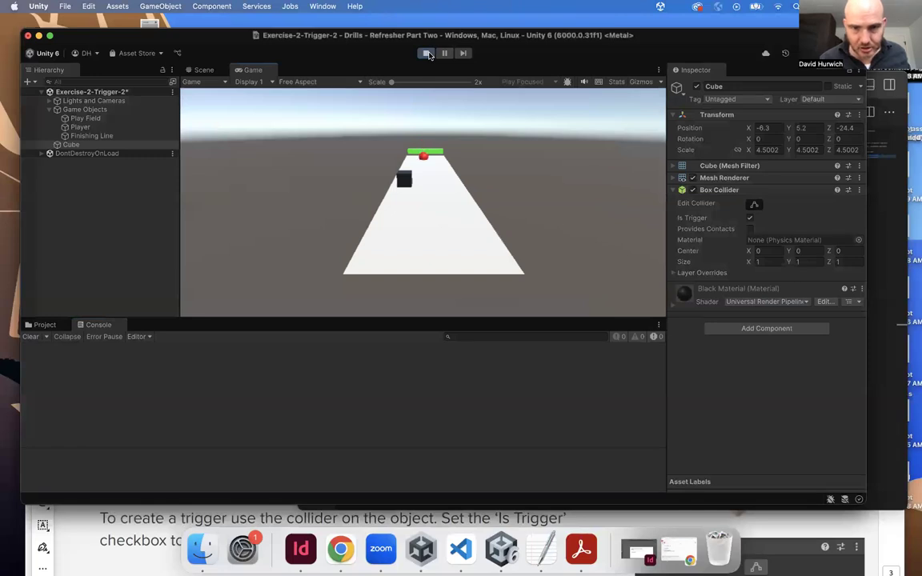
click(427, 54)
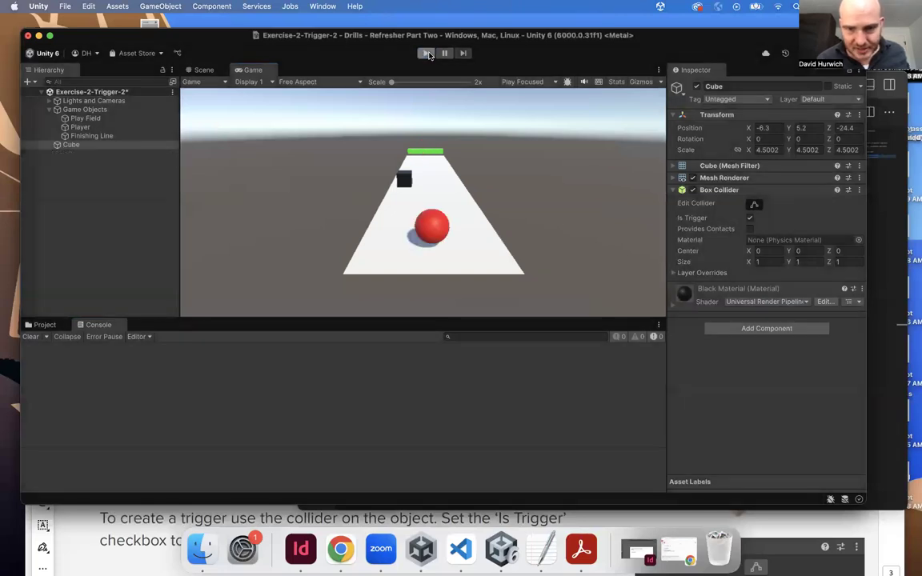
- Enable Is Trigger on the Finishing Line's Box Collider in the Scene view
click(204, 69)
click(451, 179)
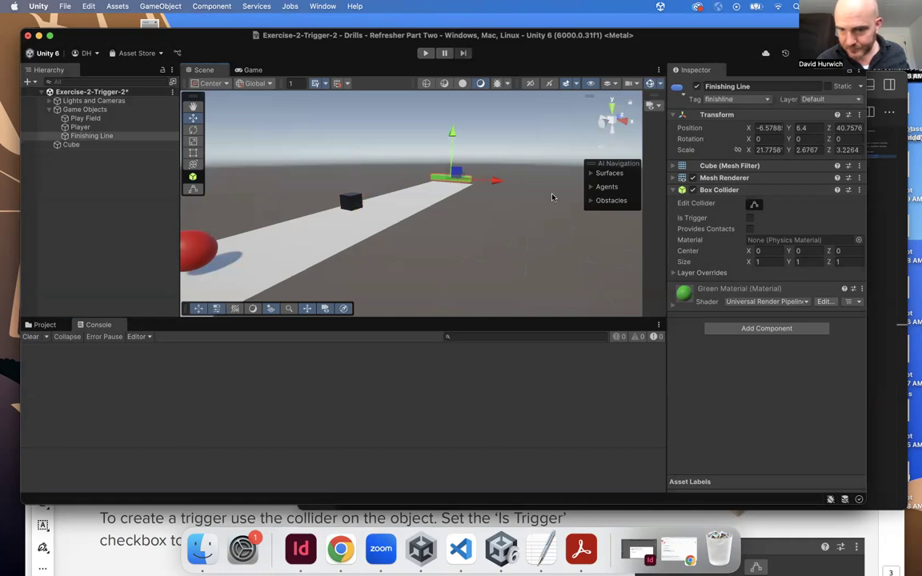
click(750, 218)
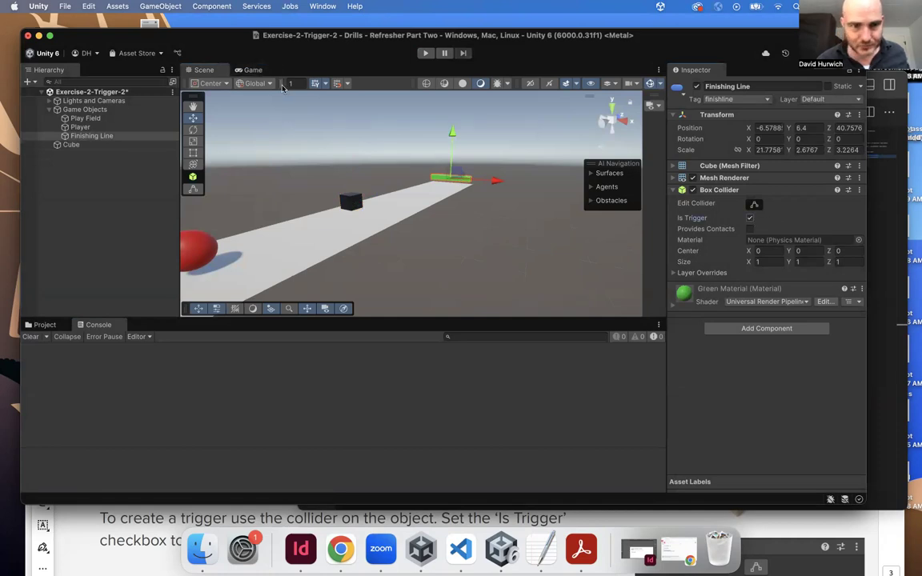
- Play the scene in the Game view, move the Player ball through the Finishing Line and check the Console messages
click(253, 70)
click(425, 53)
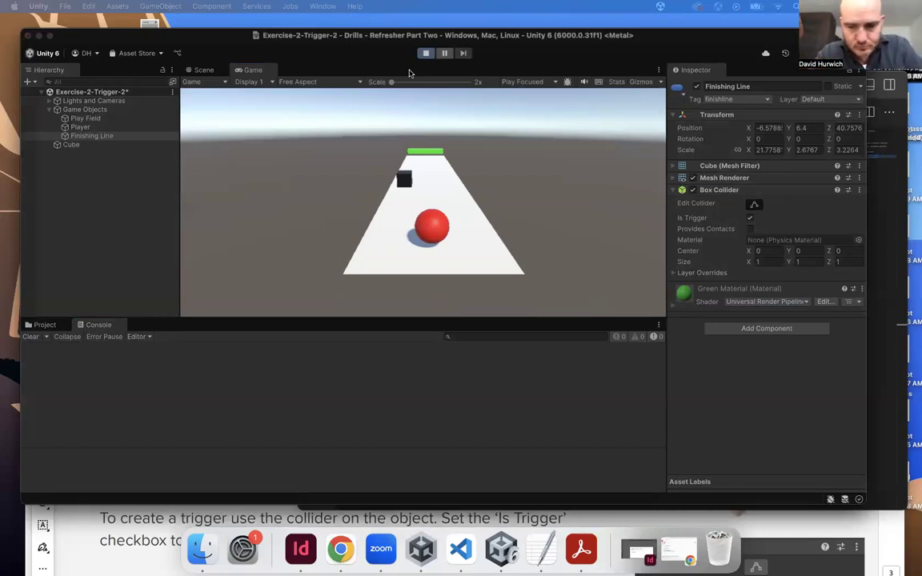
click(410, 73)
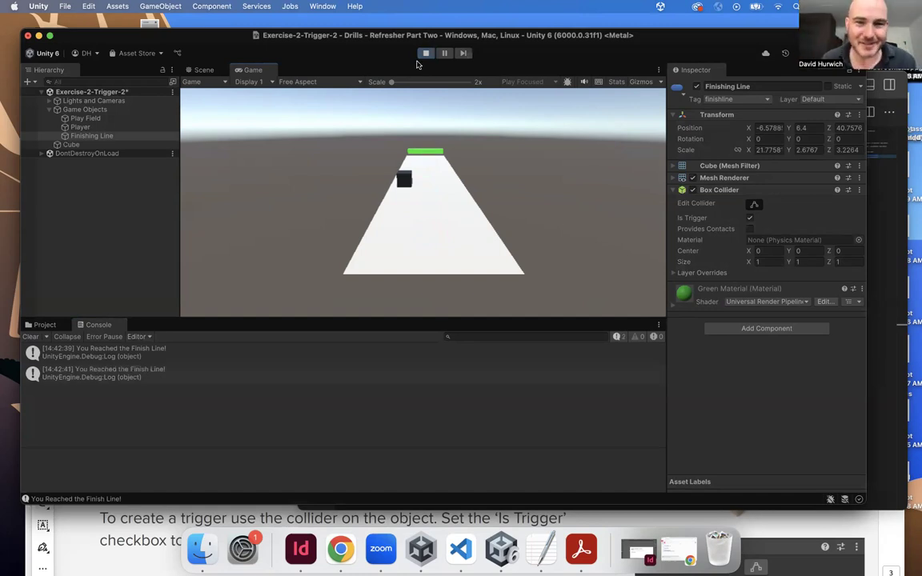
- Stop the game, return to the Scene view, add a second Box Collider to the Finishing Line and collapse both colliders
click(425, 53)
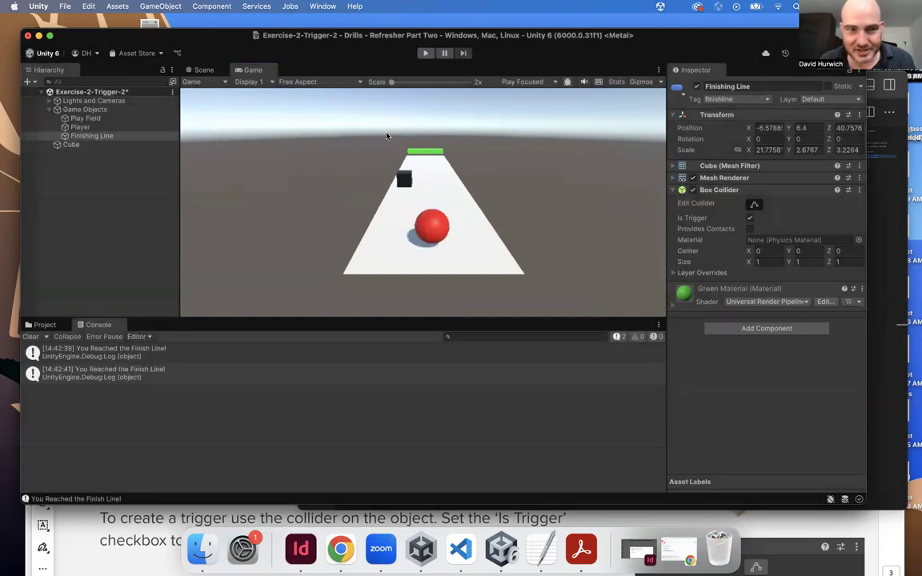
click(202, 70)
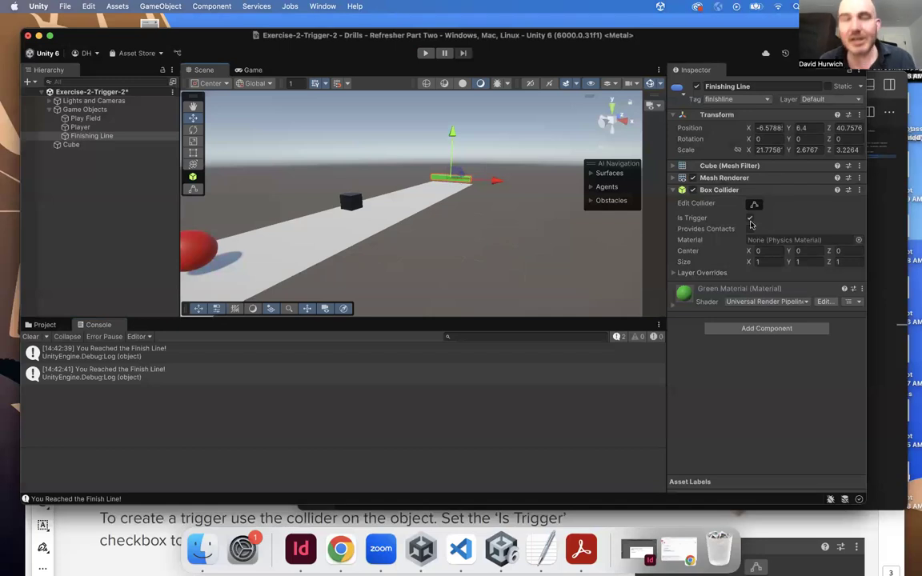
click(745, 330)
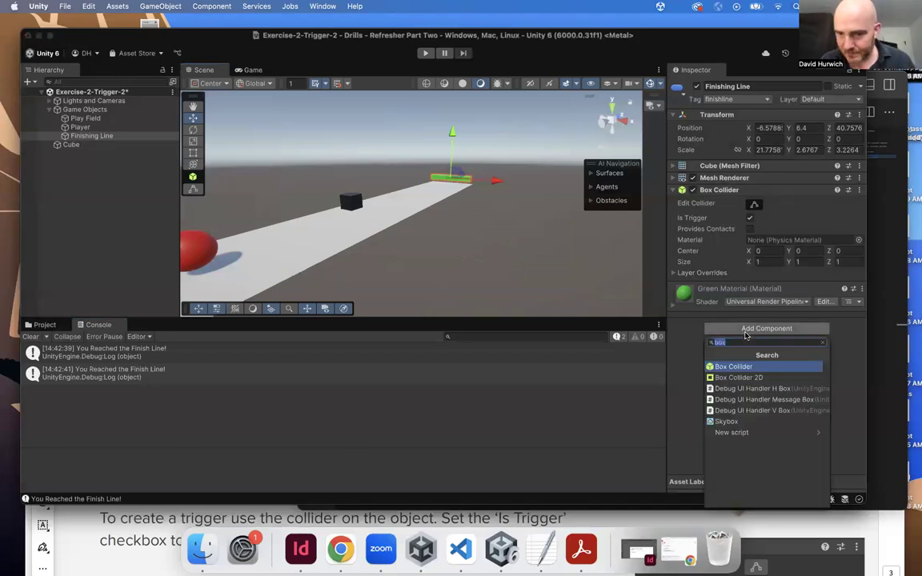
click(738, 368)
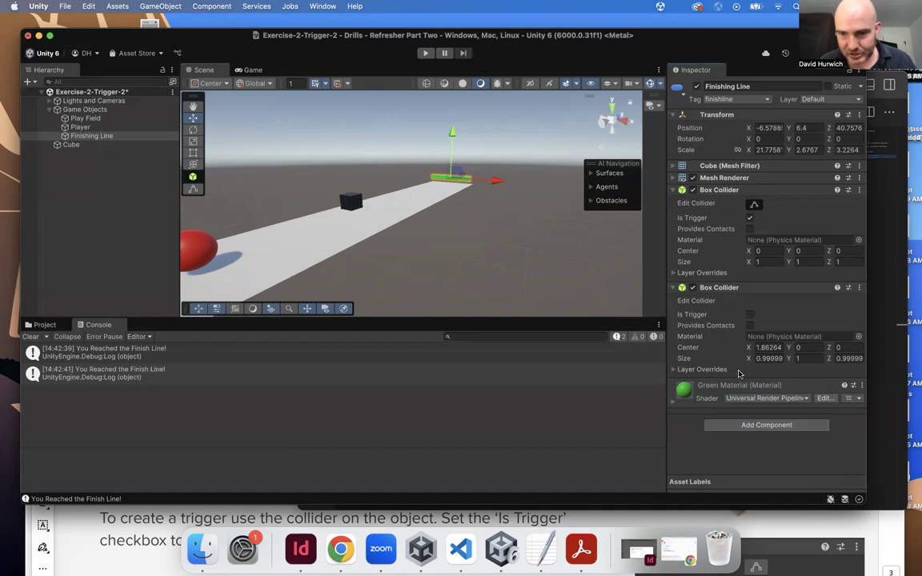
click(675, 287)
click(672, 191)
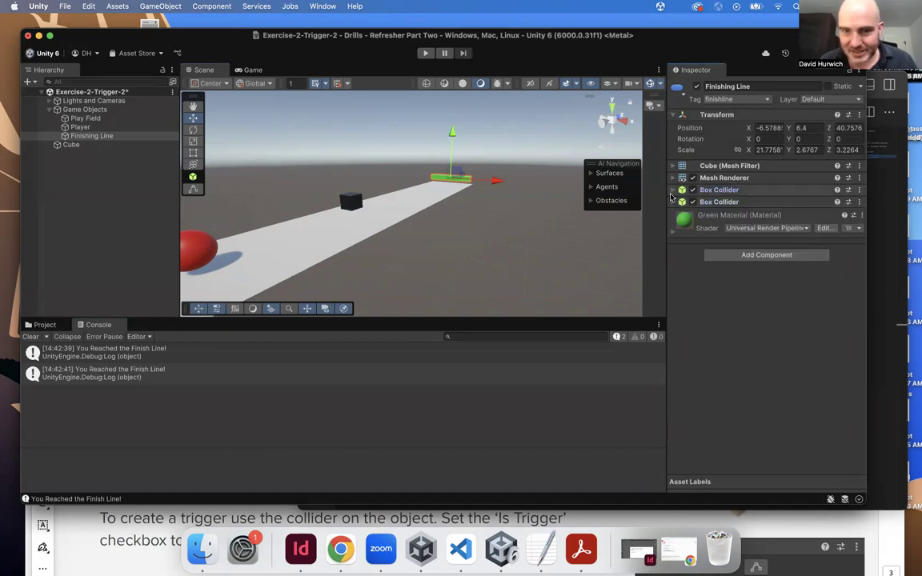
- Disable the Finishing Line's Mesh Renderer, then deselect and reselect the object in the Scene view to check it
alt+drag(492, 169, 326, 231)
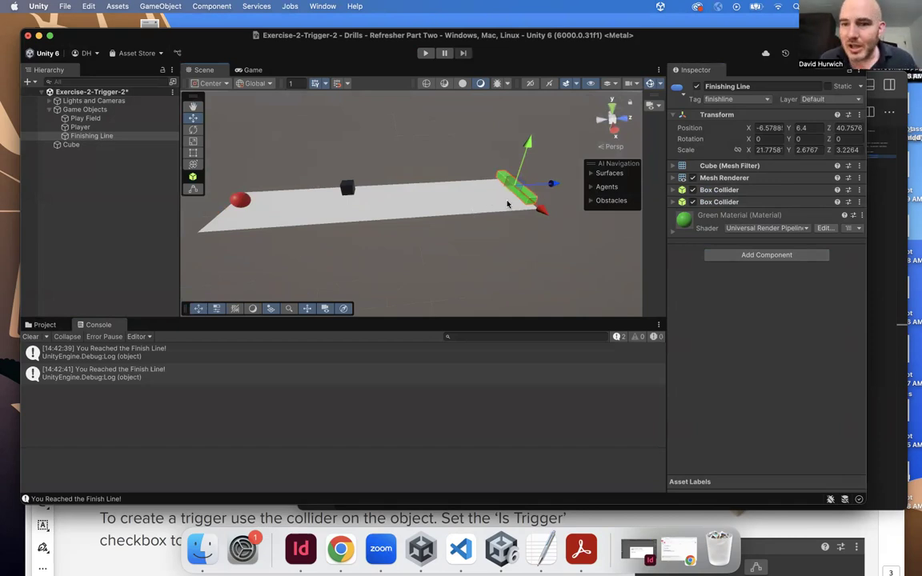
click(693, 178)
click(693, 179)
click(693, 179)
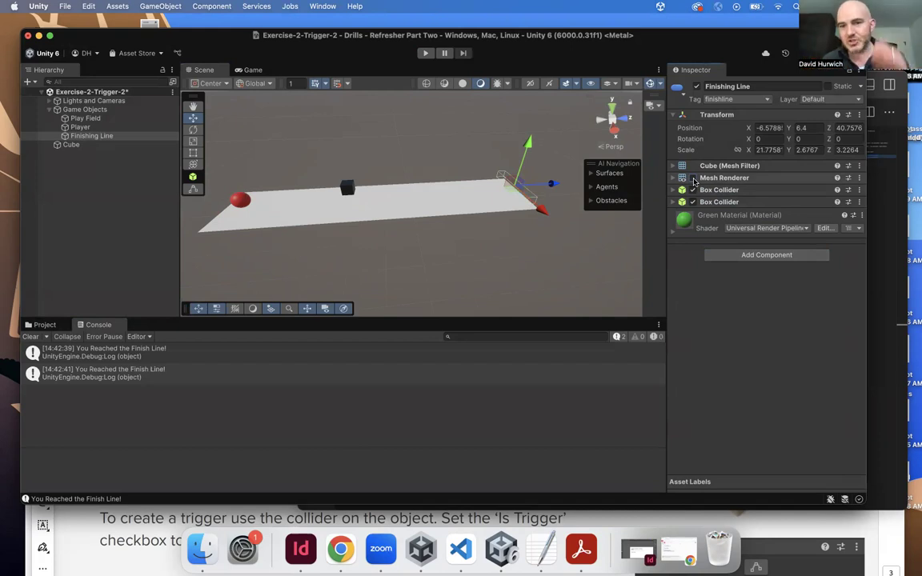
click(392, 119)
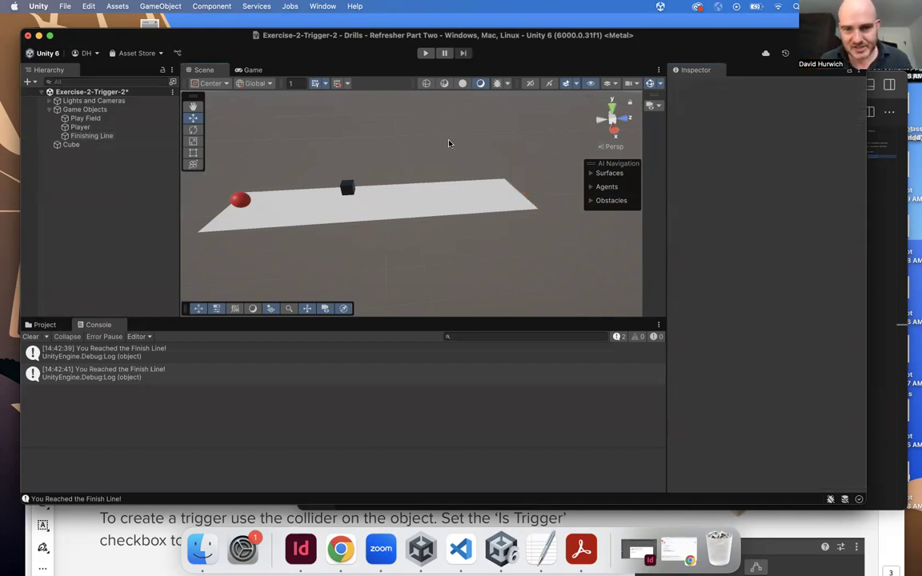
click(521, 189)
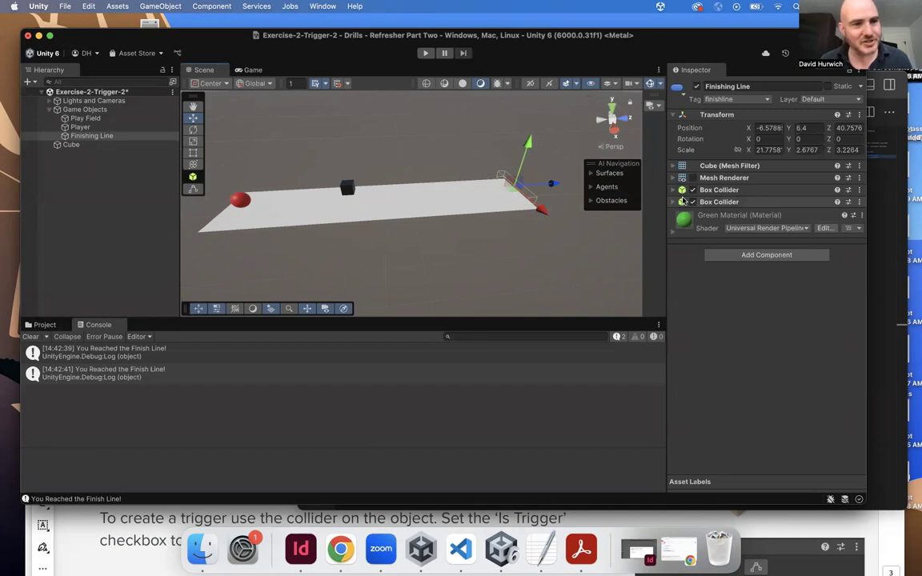
- Play the scene in the Game view, move the Player ball to the hidden Finishing Line and check the Console message
click(256, 70)
click(426, 54)
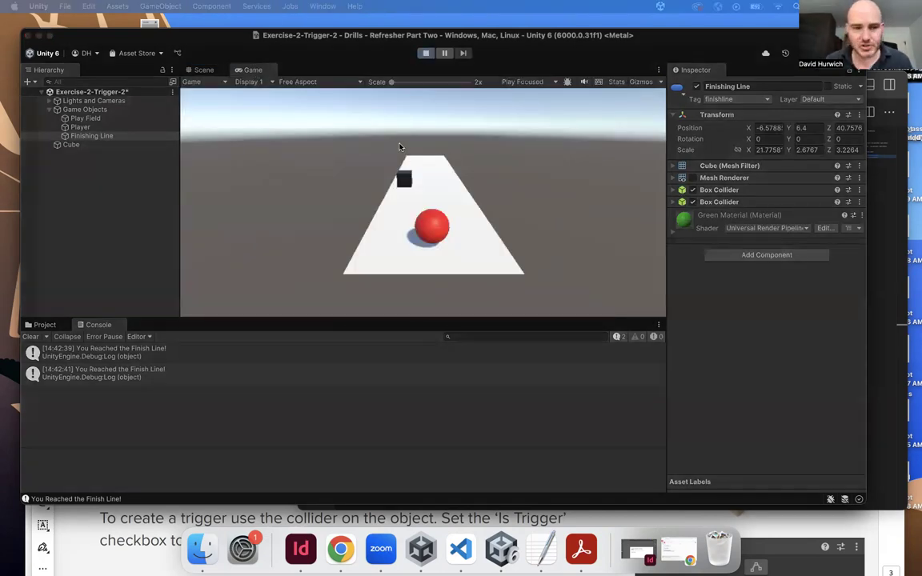
click(54, 326)
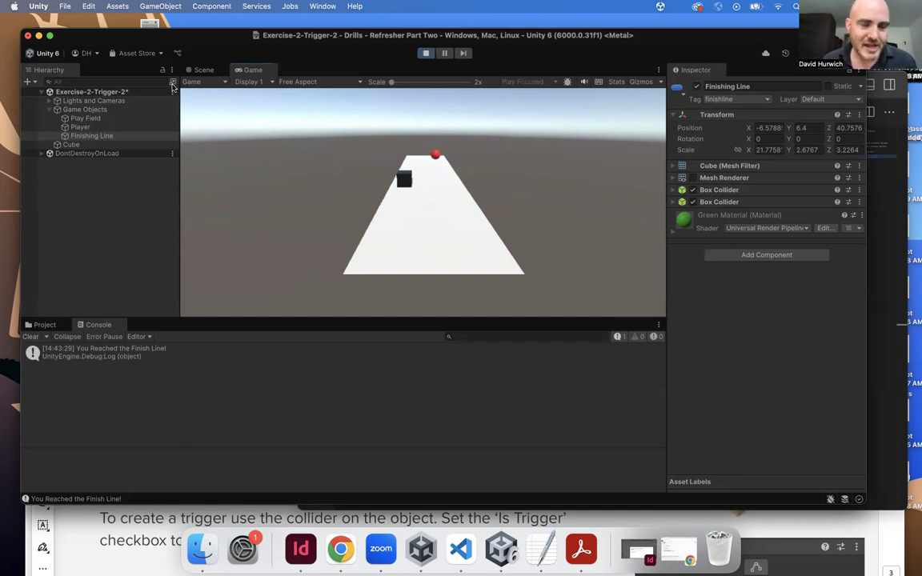
- Exit play mode and save the Exercise-2-Trigger-2 scene
click(64, 7)
click(69, 65)
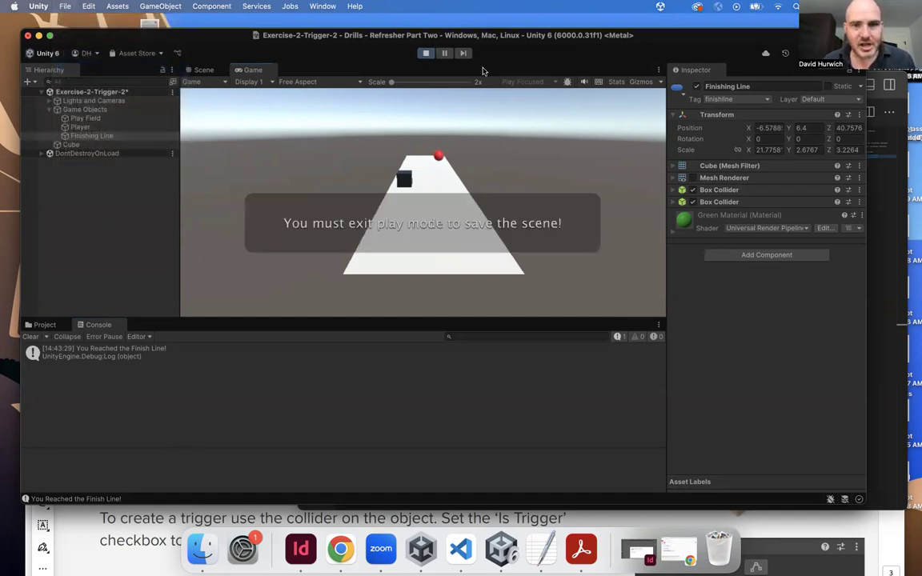
click(425, 54)
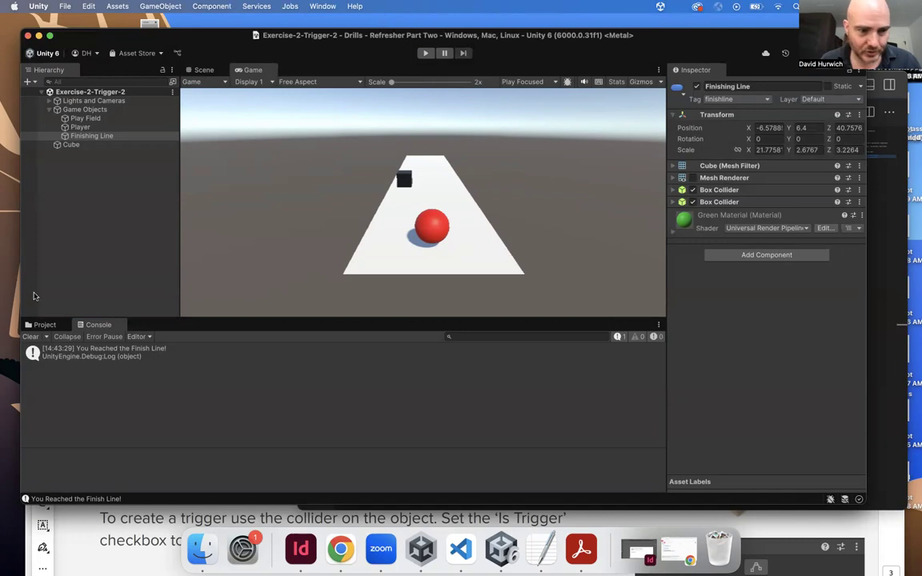
- Open the Exercise-3-Layers scene from the project's Scenes folder
click(44, 325)
click(80, 434)
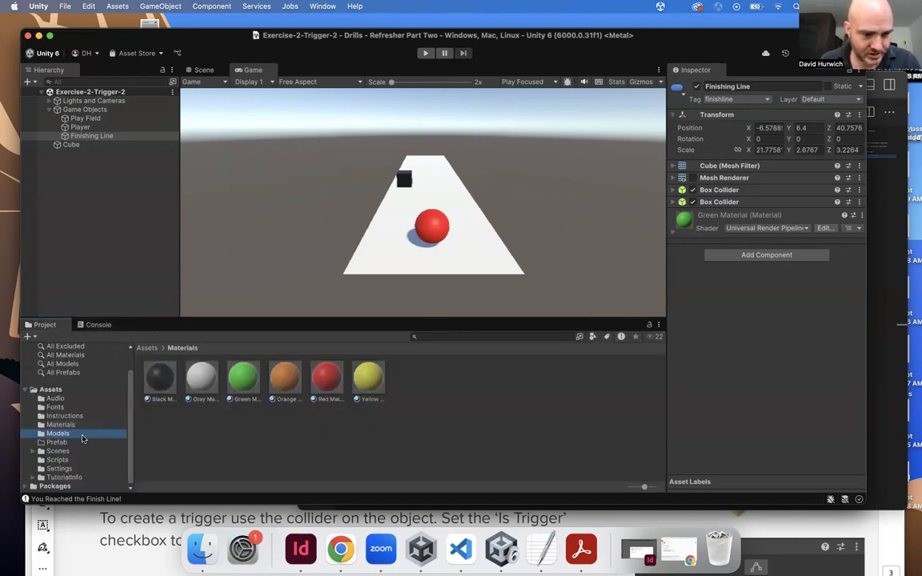
click(58, 451)
double_click(242, 377)
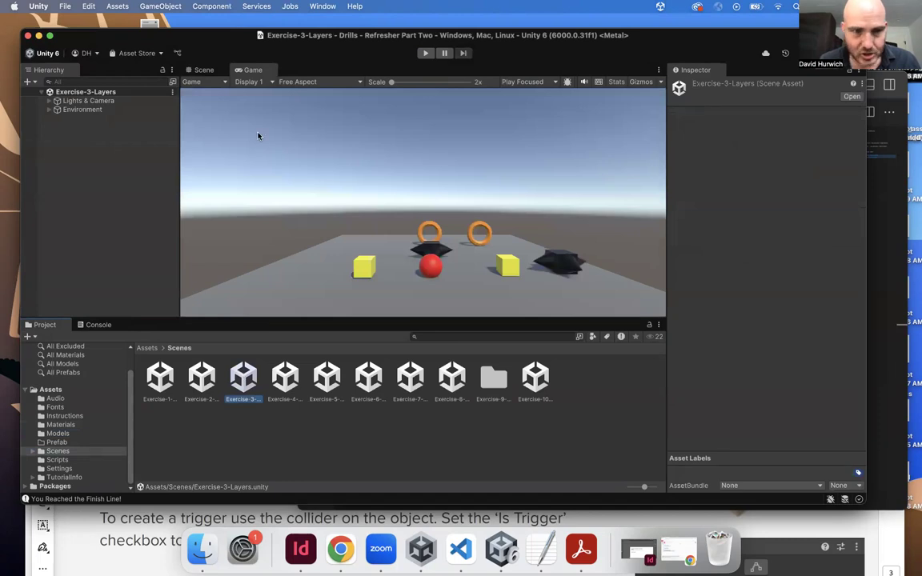
- Examine the Player, yellow cubes, black spikes and orange rings one by one in the Scene view
click(201, 70)
click(403, 206)
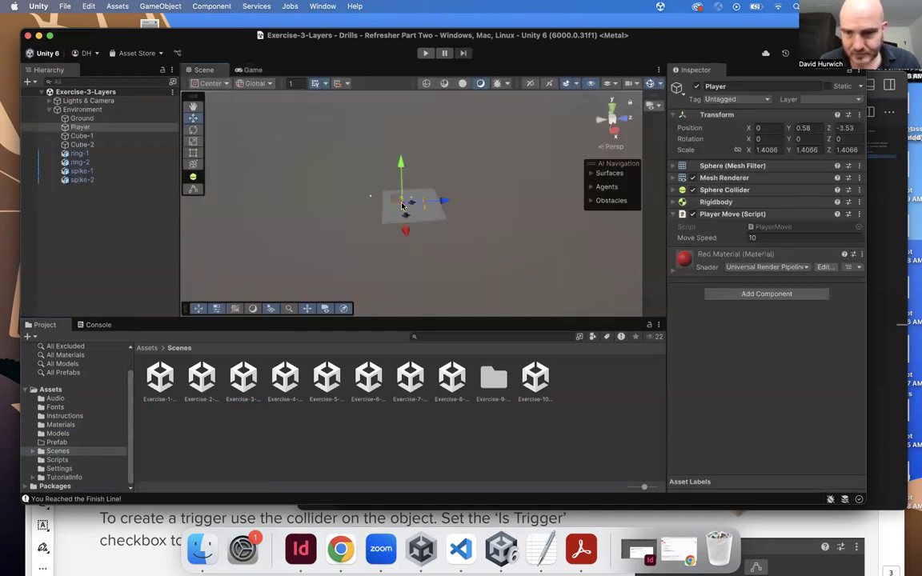
scroll(345, 170, up, 5)
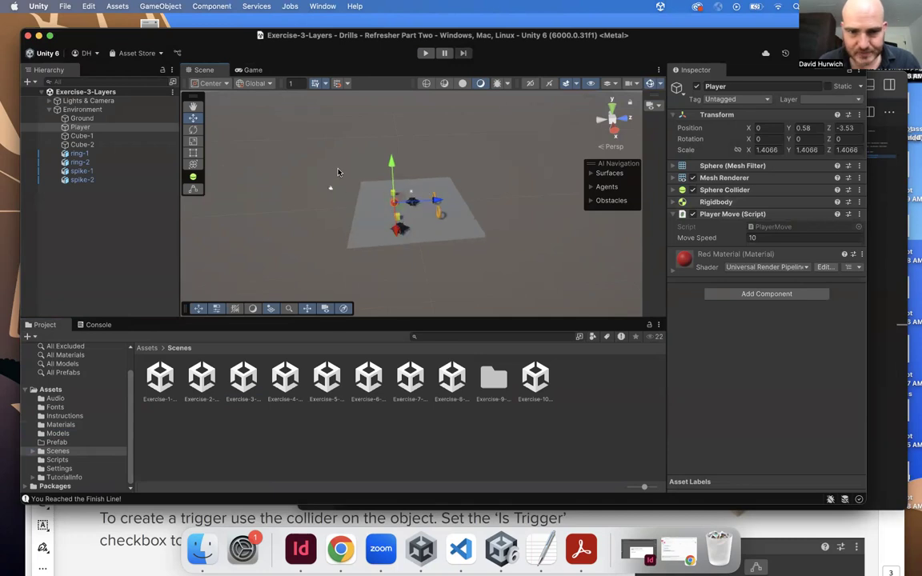
scroll(355, 178, up, 2)
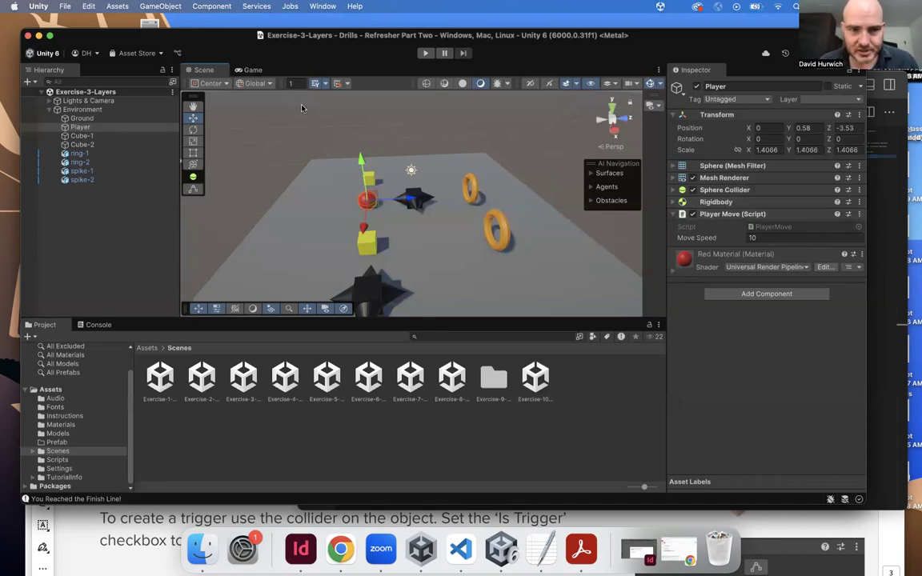
click(369, 178)
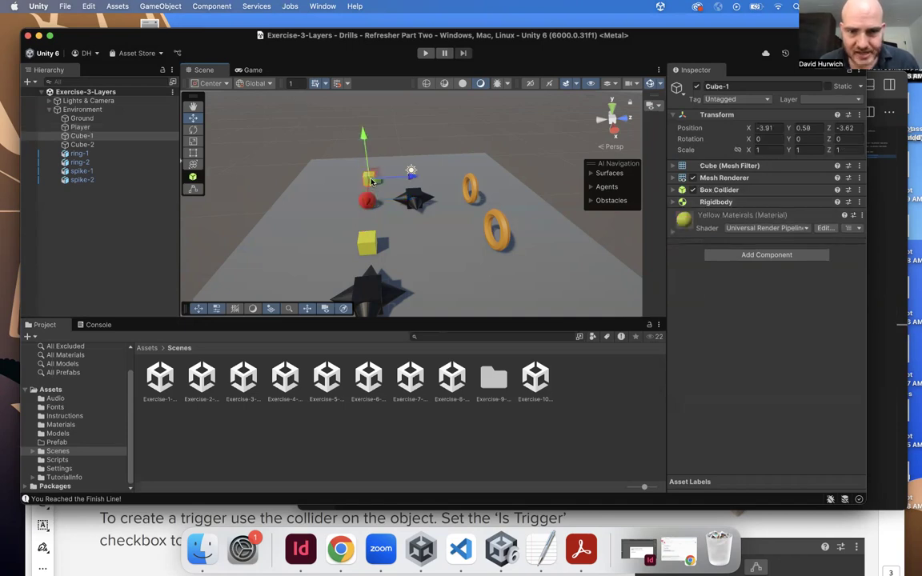
click(413, 199)
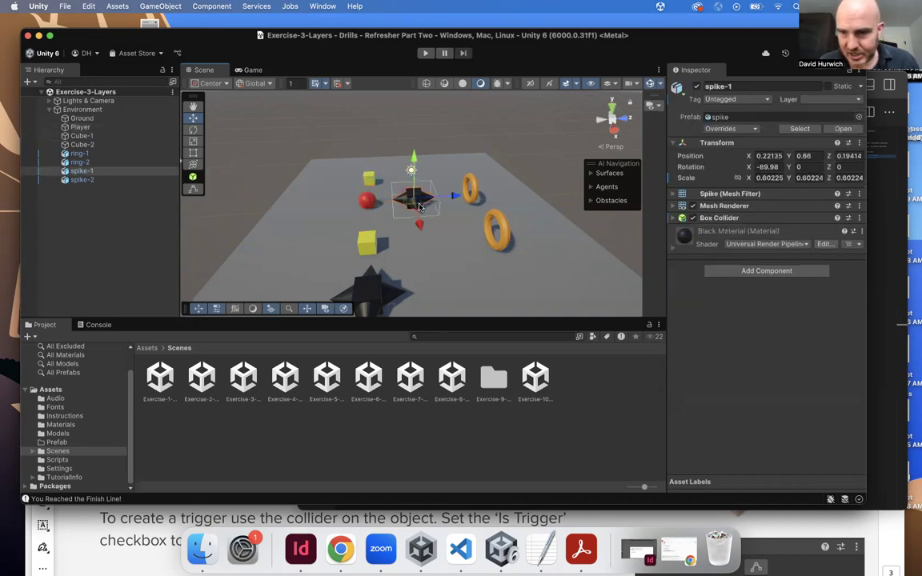
click(472, 193)
click(498, 238)
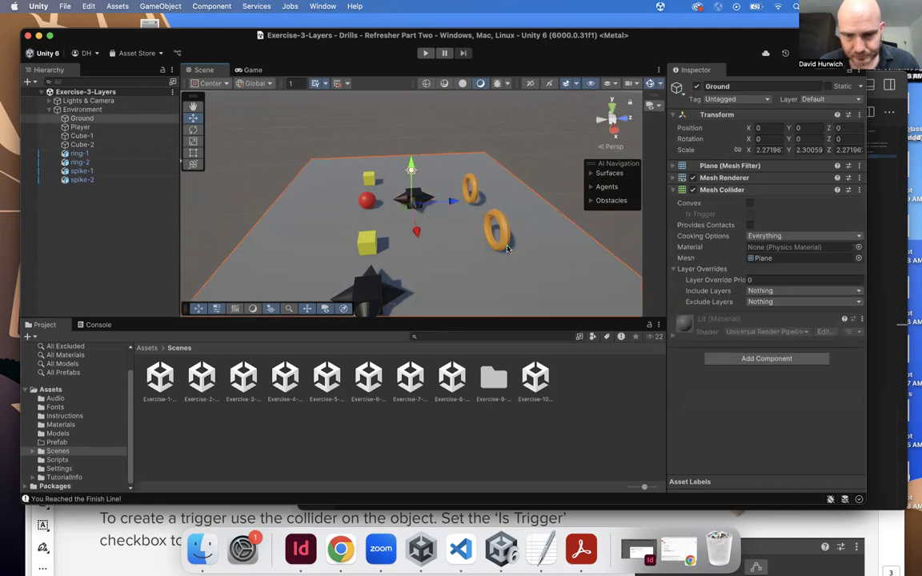
click(490, 225)
click(364, 243)
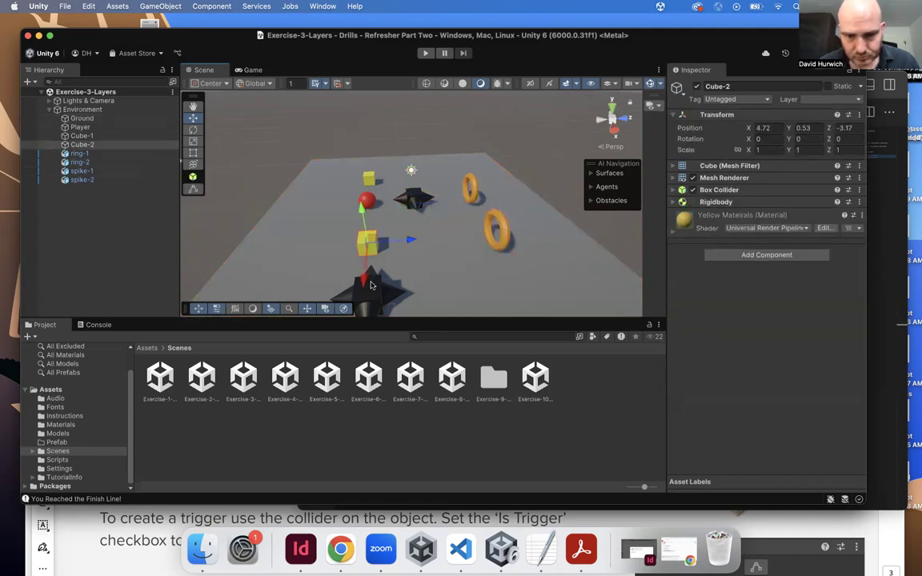
click(369, 261)
click(369, 204)
- Play Exercise-3-Layers, move the Player ball sideways into the yellow cube, and stop the game
click(425, 52)
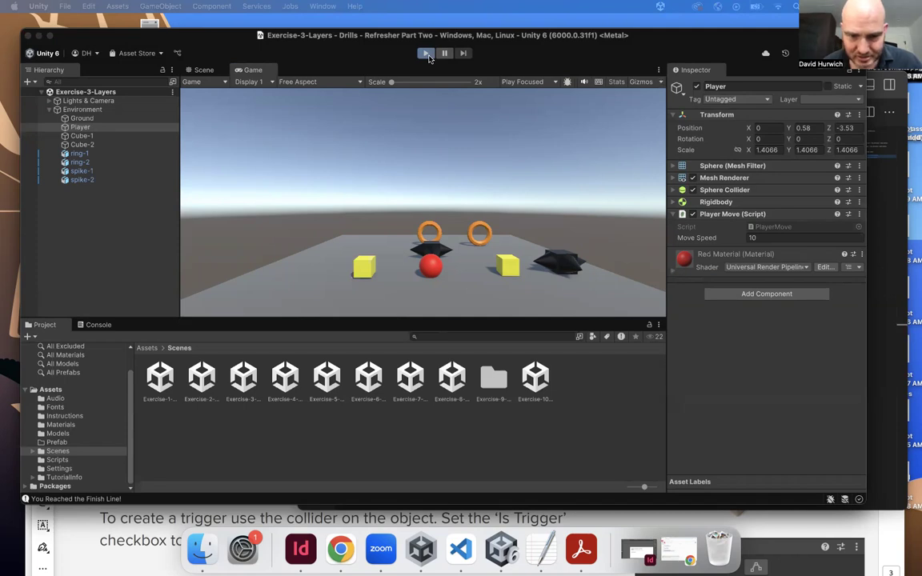
click(427, 54)
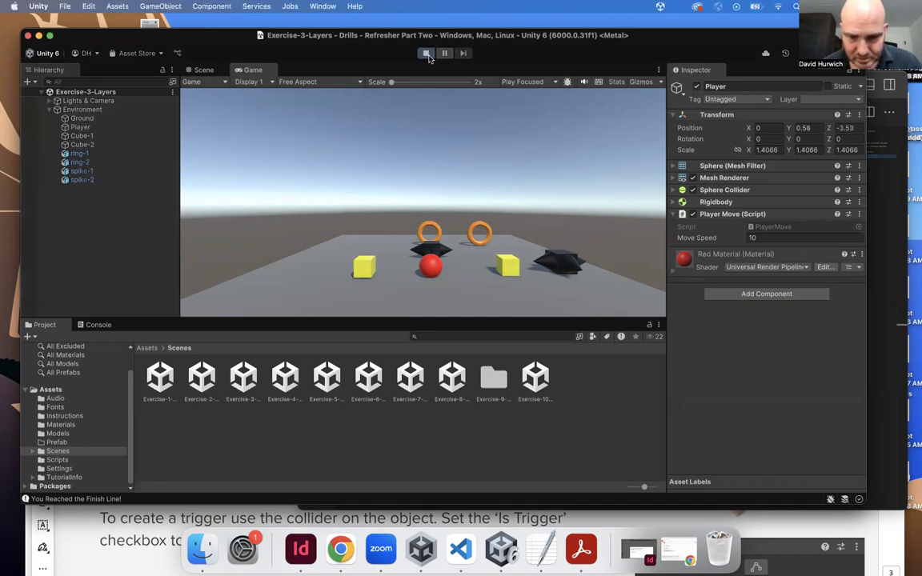
key(Left)
key(Right)
key(Left)
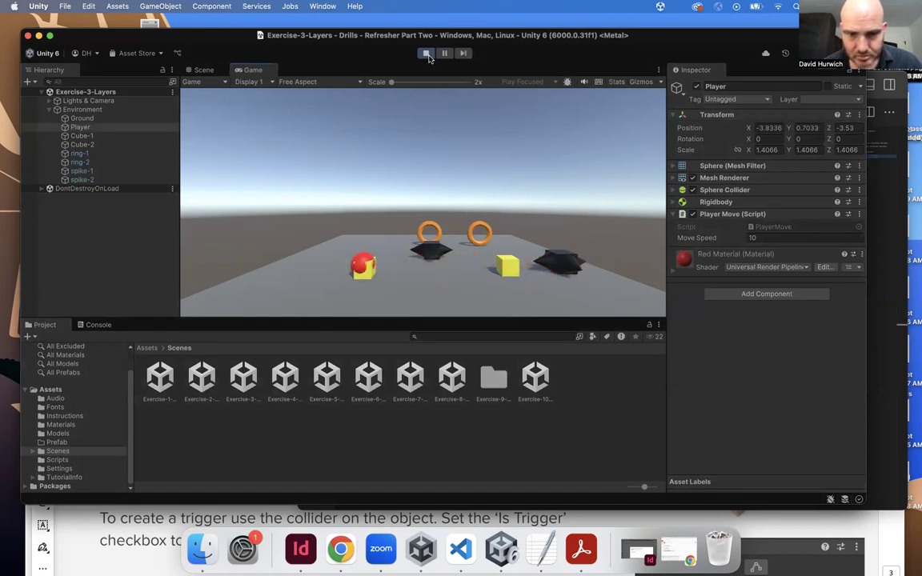
click(427, 54)
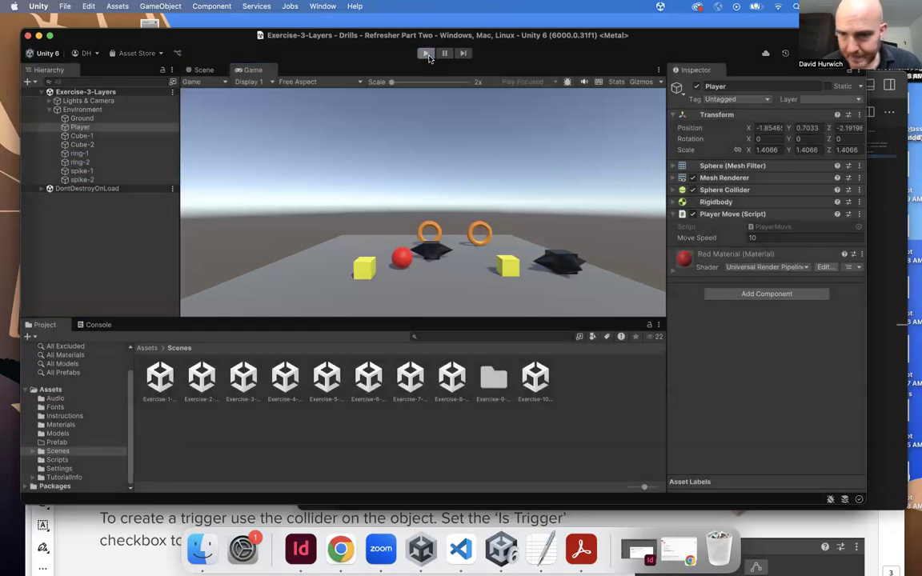
- Return to the Scene view and check the Layer settings of the Player and spike-2
click(203, 70)
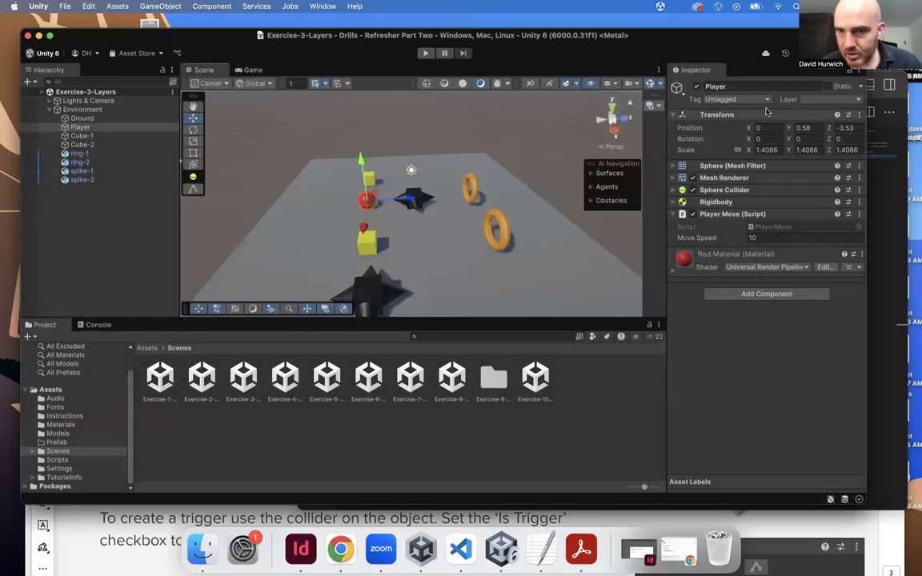
click(791, 104)
key(Escape)
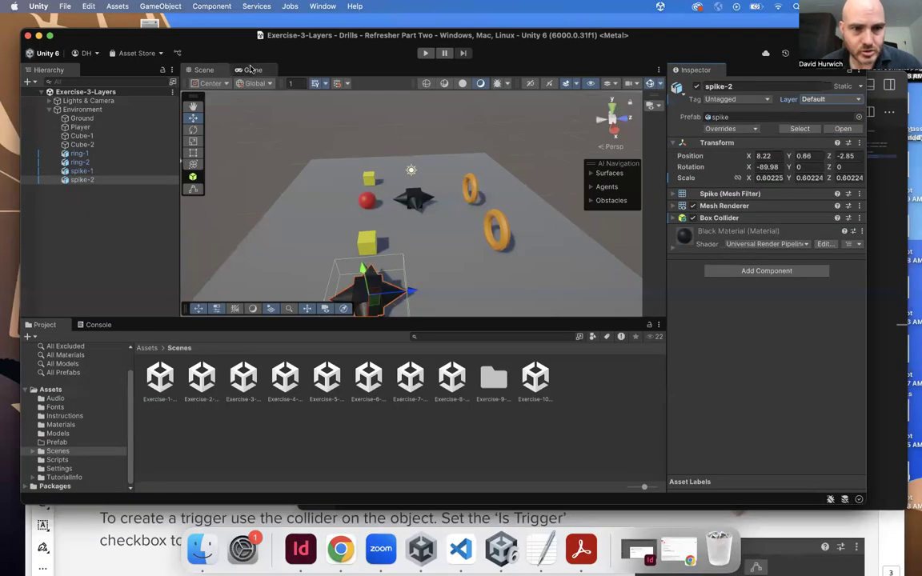
- Play the scene again, steer the Player ball around the cubes and spikes to test their collisions, and stop the game
click(251, 70)
click(425, 53)
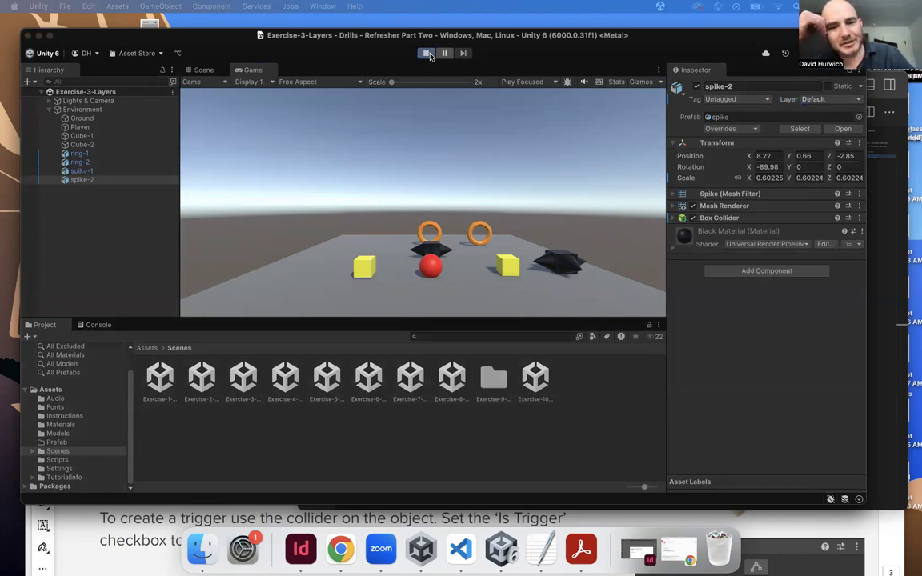
click(430, 55)
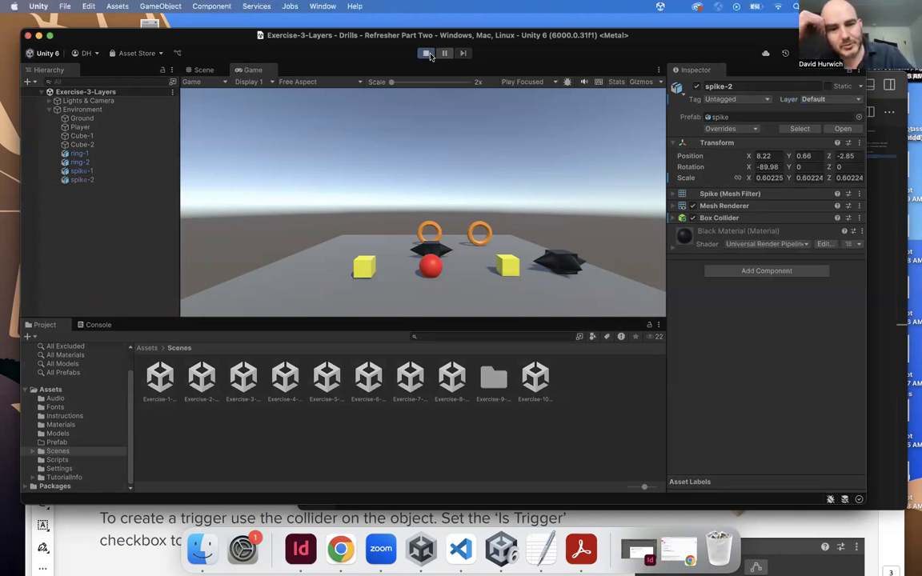
key(Left)
key(Right)
key(Left)
key(Down)
key(Up)
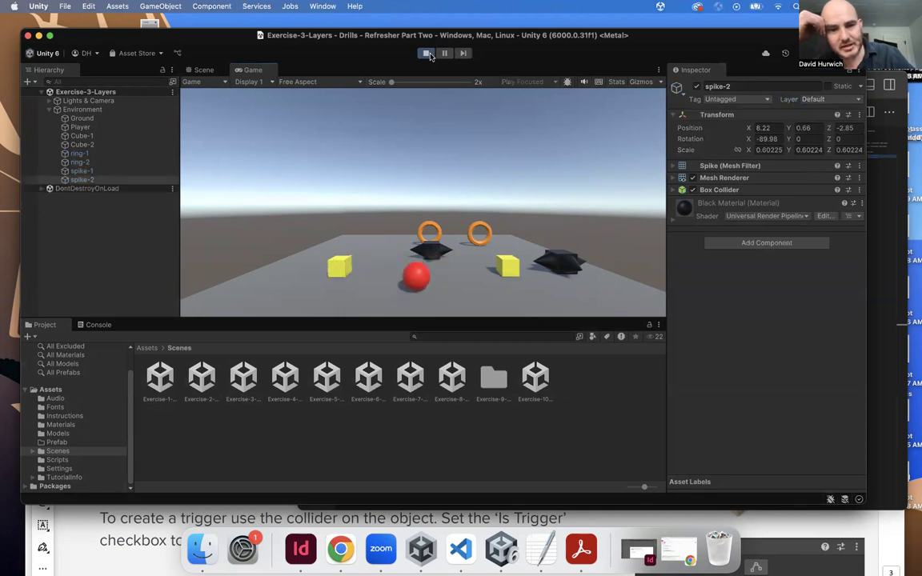
key(Down)
key(Left)
key(Right)
key(Up)
key(Down)
key(Down)
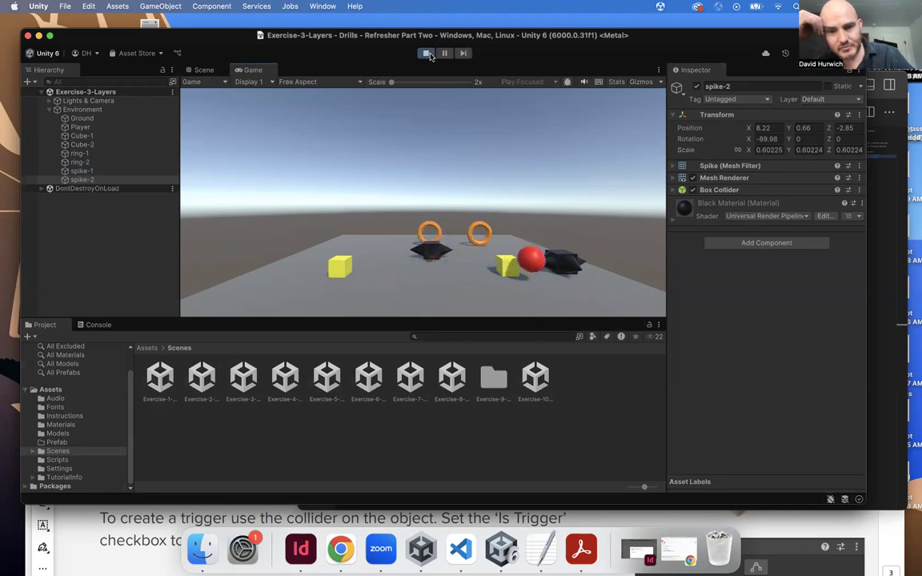
click(426, 54)
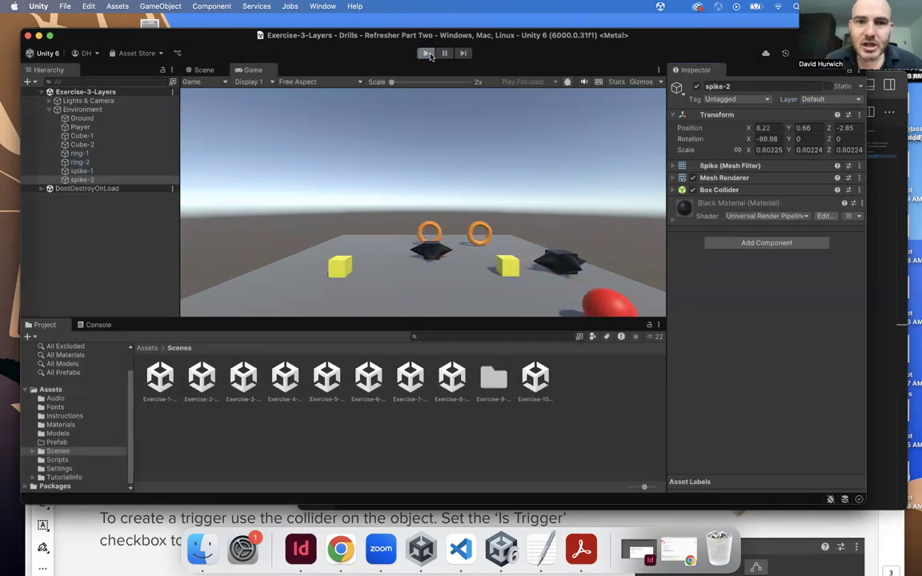
- Inspect Cube-2, Cube-1 and the Player in the Scene view, checking which layer each is assigned
click(203, 70)
click(361, 247)
click(370, 176)
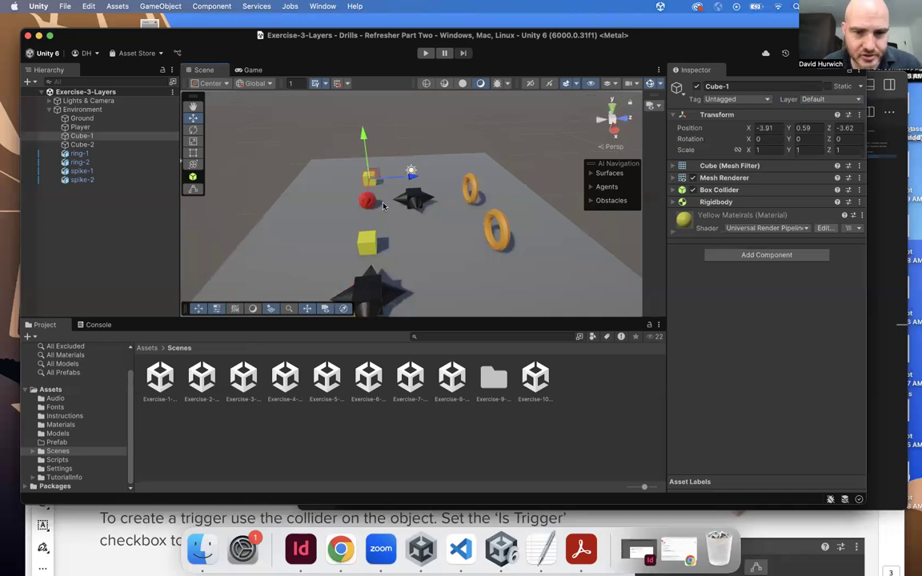
click(369, 202)
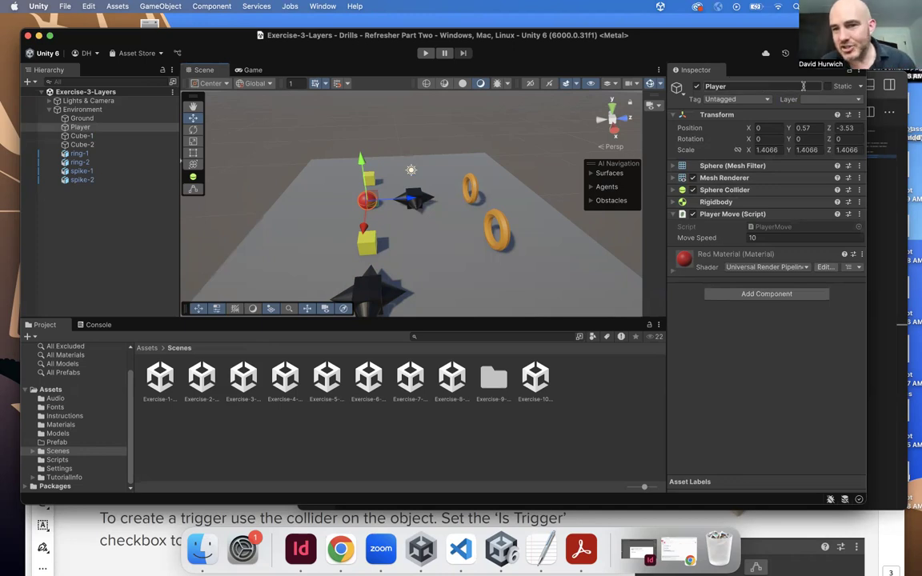
- Add three new layers: Player as User Layer 3, Squares as User Layer 6 and Spikes as User Layer 7
click(821, 99)
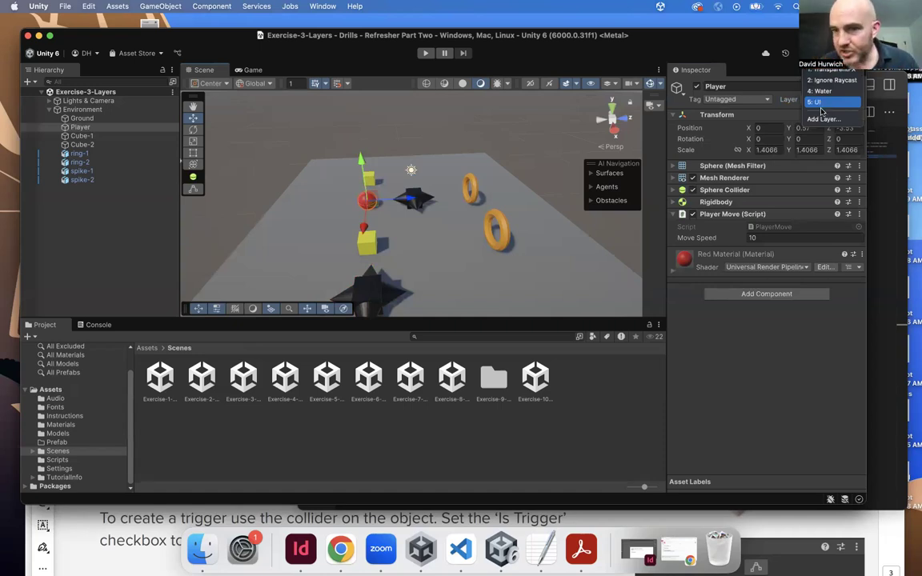
click(823, 118)
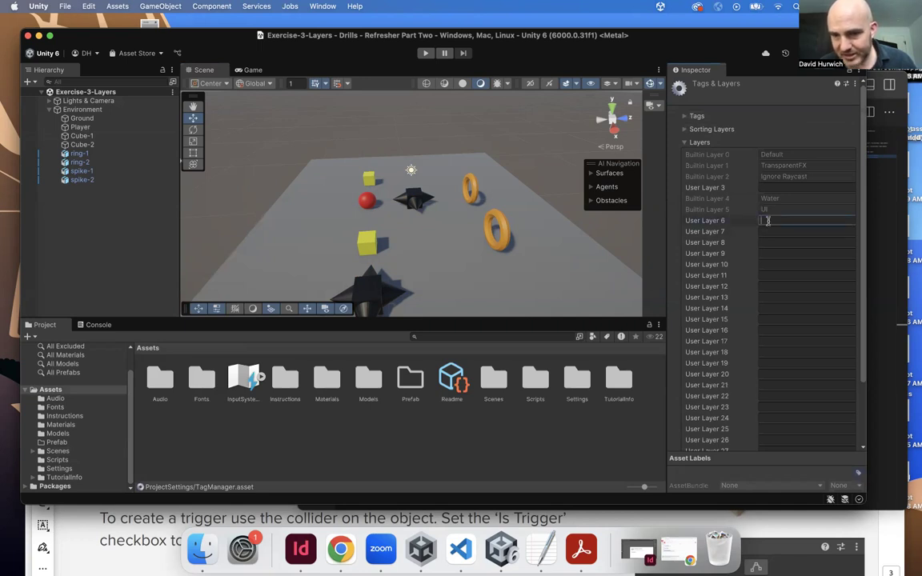
click(765, 186)
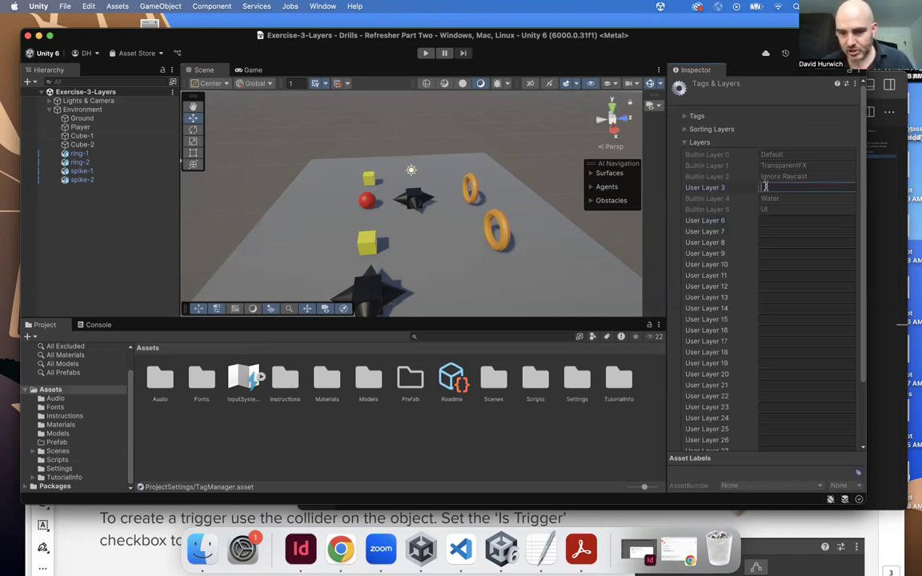
click(766, 221)
text(Sp)
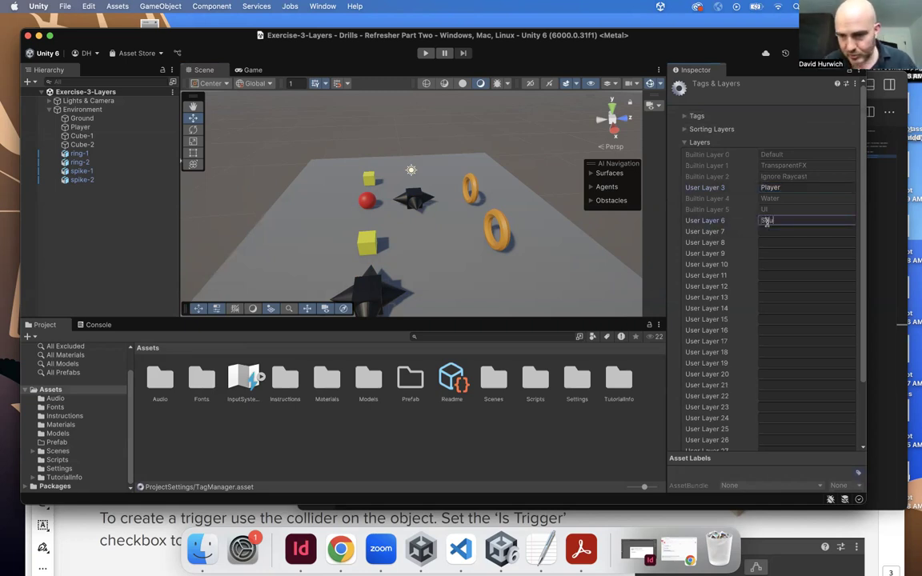
key(Tab)
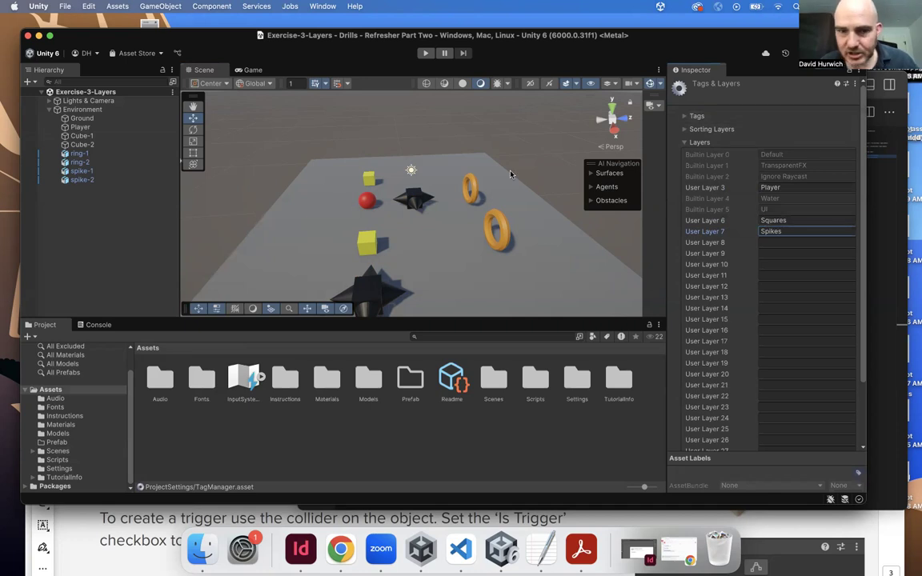
- Select the red Player ball and assign it to the Player layer
click(409, 202)
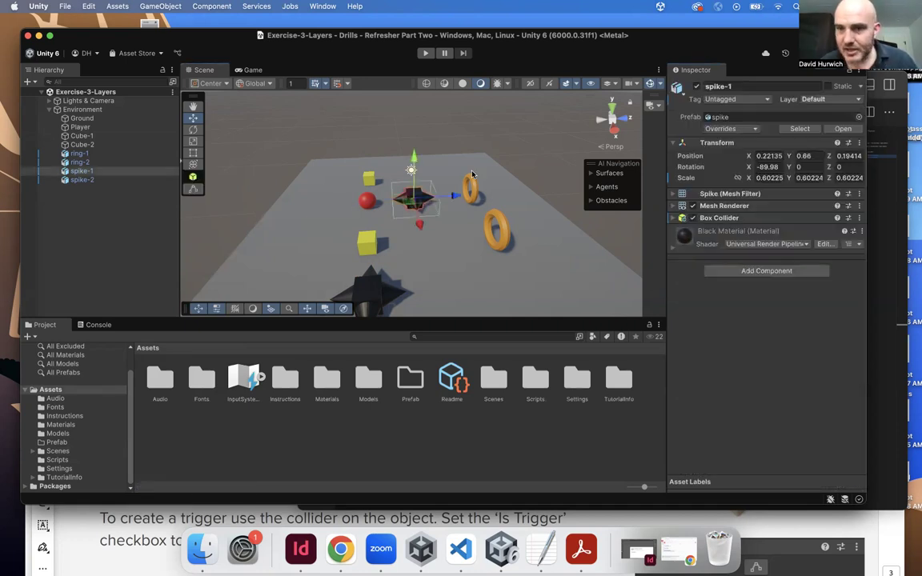
click(362, 197)
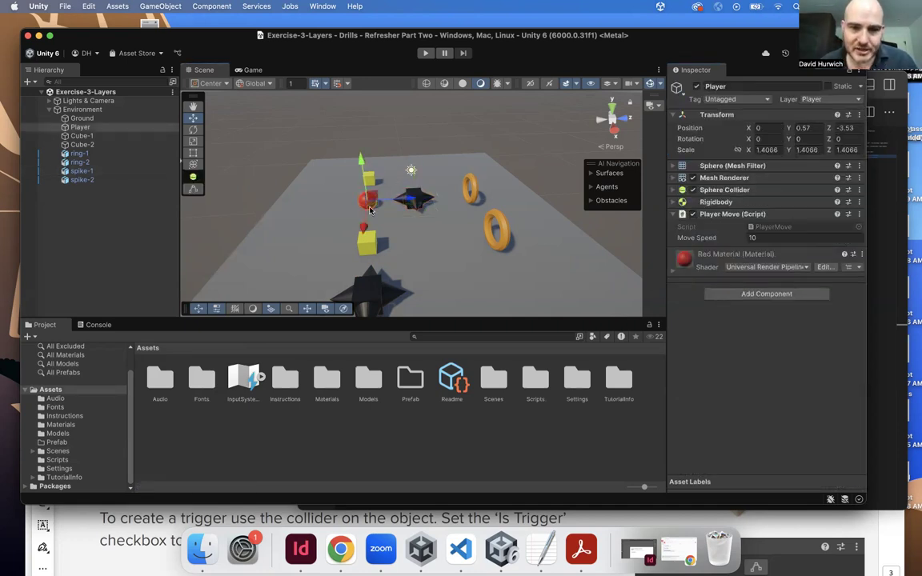
click(828, 100)
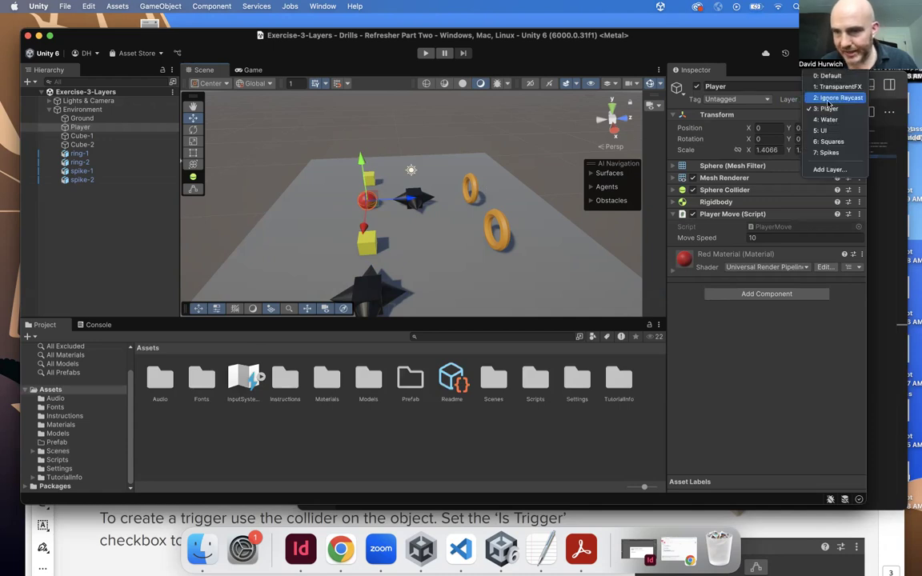
click(829, 110)
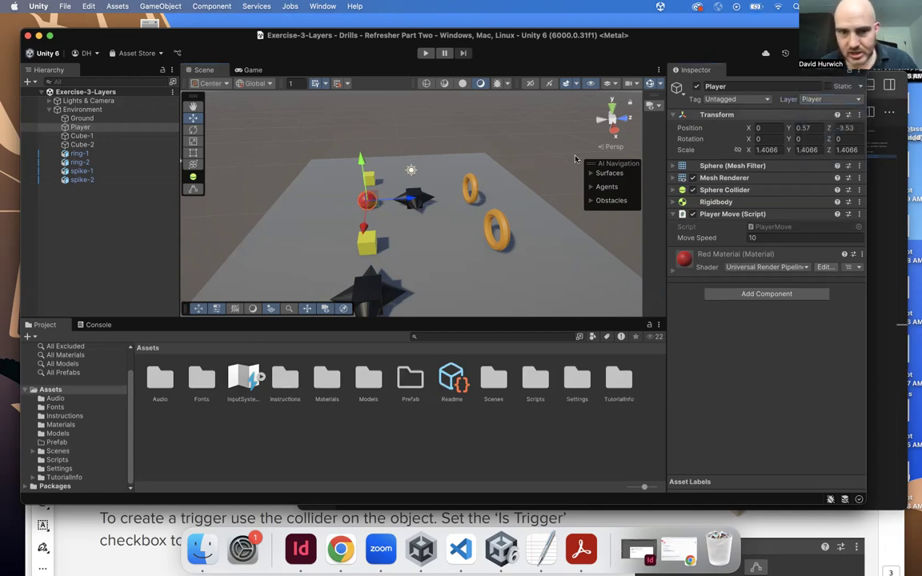
- Assign both yellow cubes, Cube-1 and Cube-2, to the Squares layer
click(370, 179)
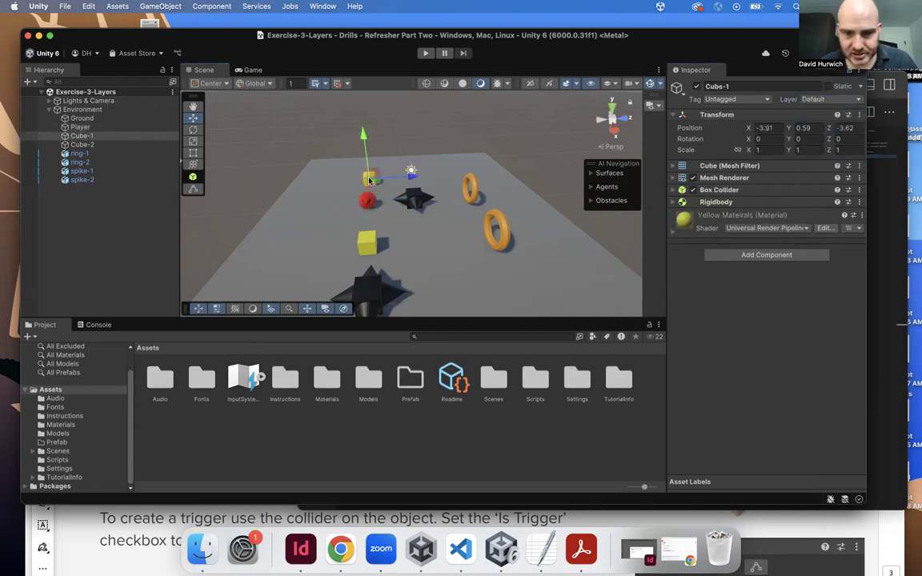
click(831, 99)
click(831, 168)
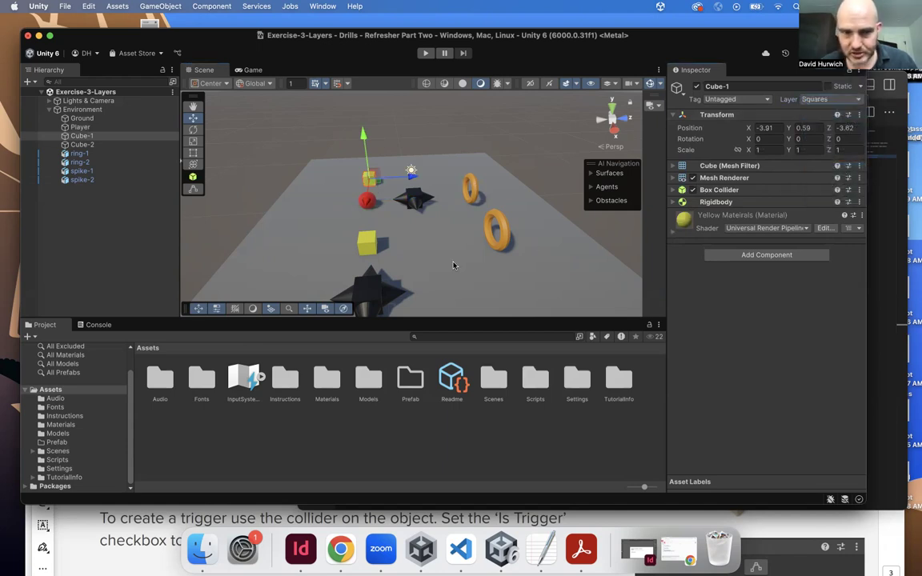
click(370, 243)
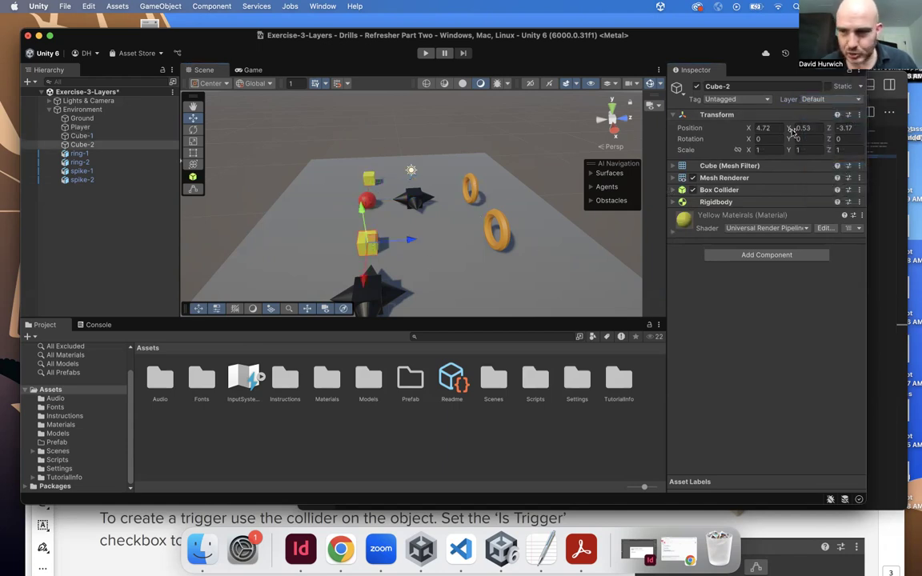
click(831, 99)
click(831, 179)
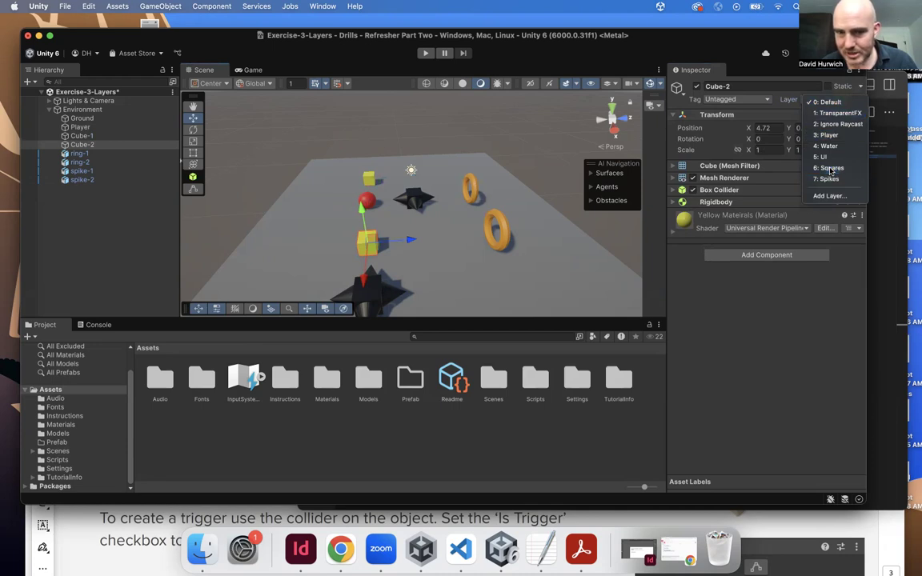
- Assign spike-1 and spike-2 to the Spikes layer and recheck the layer choice of spike-2
click(412, 198)
click(833, 100)
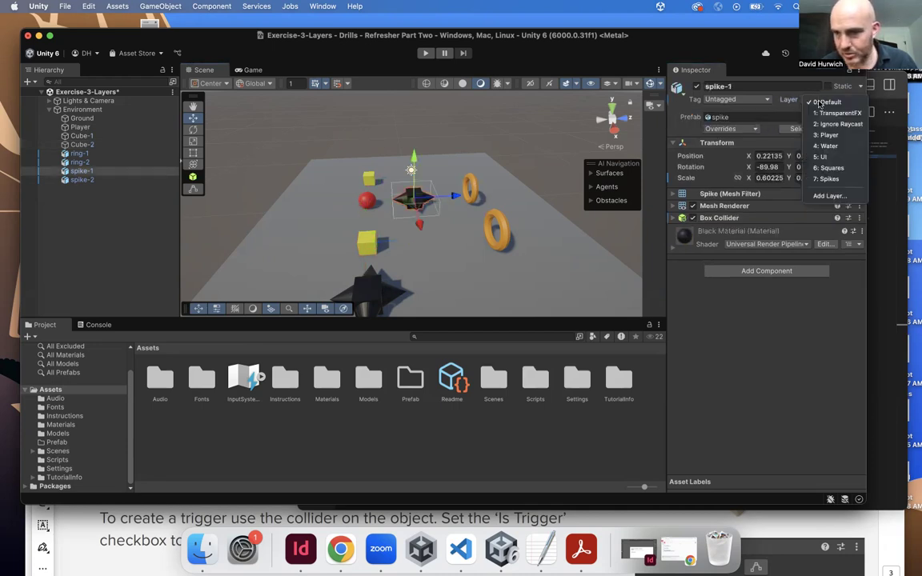
click(826, 179)
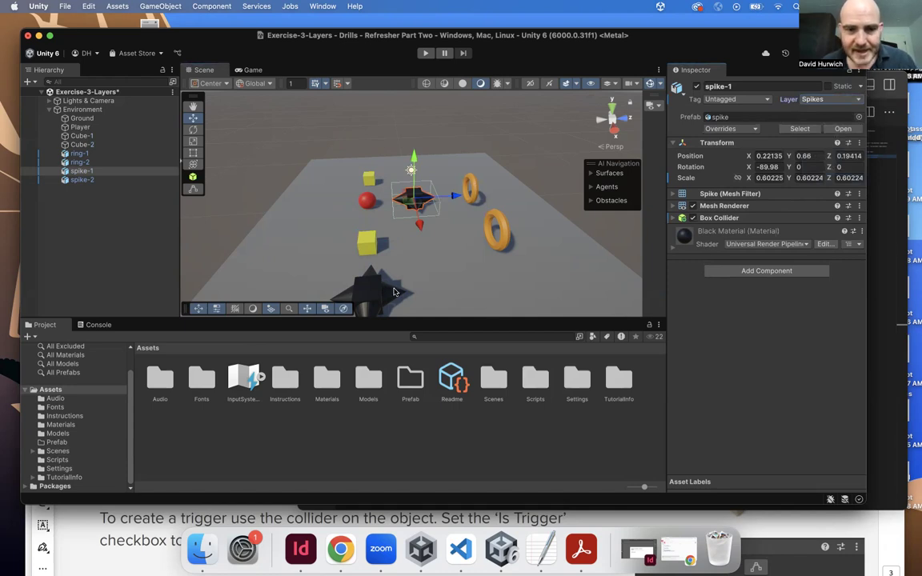
click(358, 265)
click(833, 99)
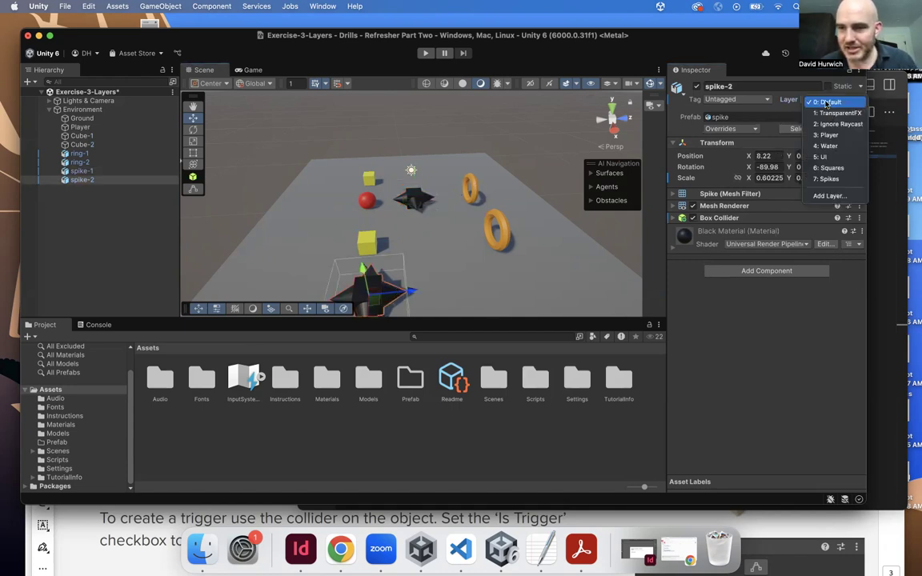
click(829, 179)
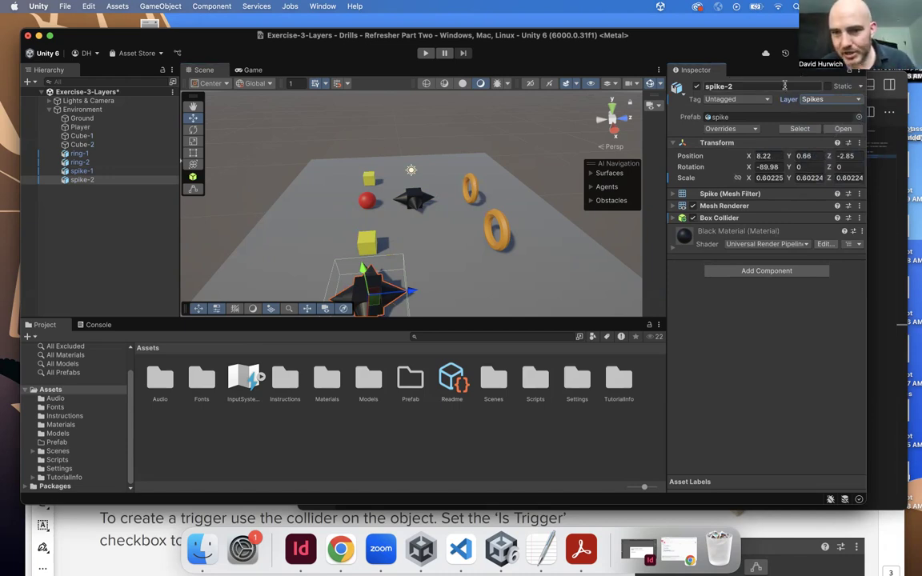
click(831, 99)
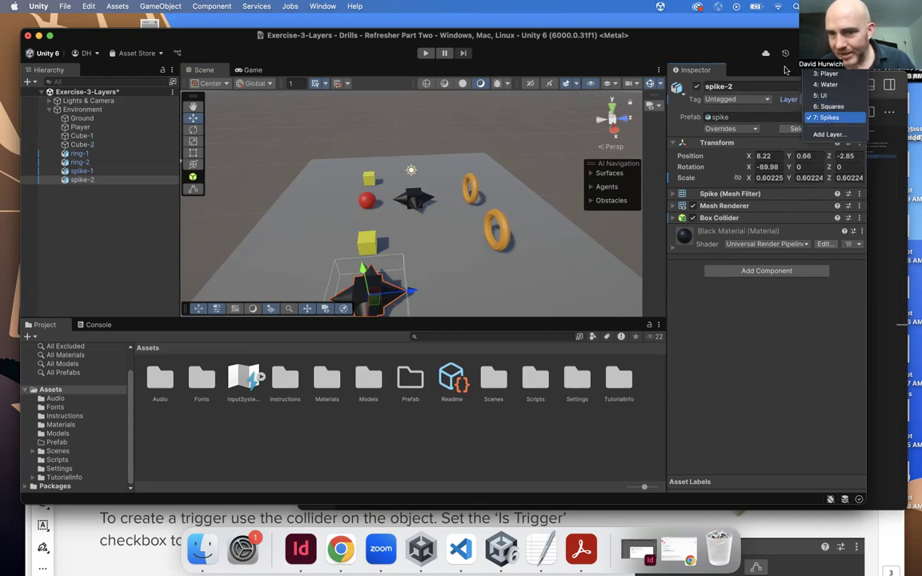
click(741, 113)
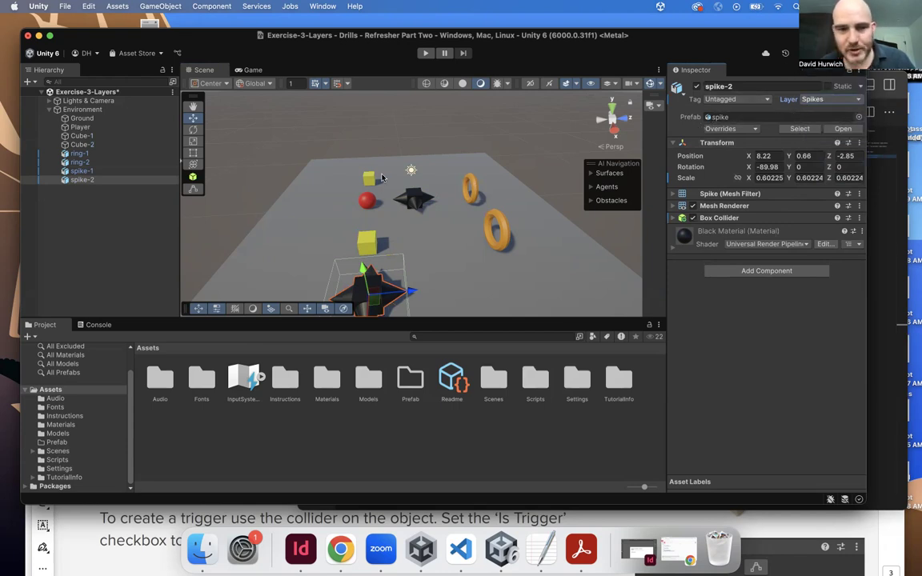
- Play the scene in the Game view, steer the Player ball into both cubes and around the spikes to test collisions, and stop the game
click(250, 70)
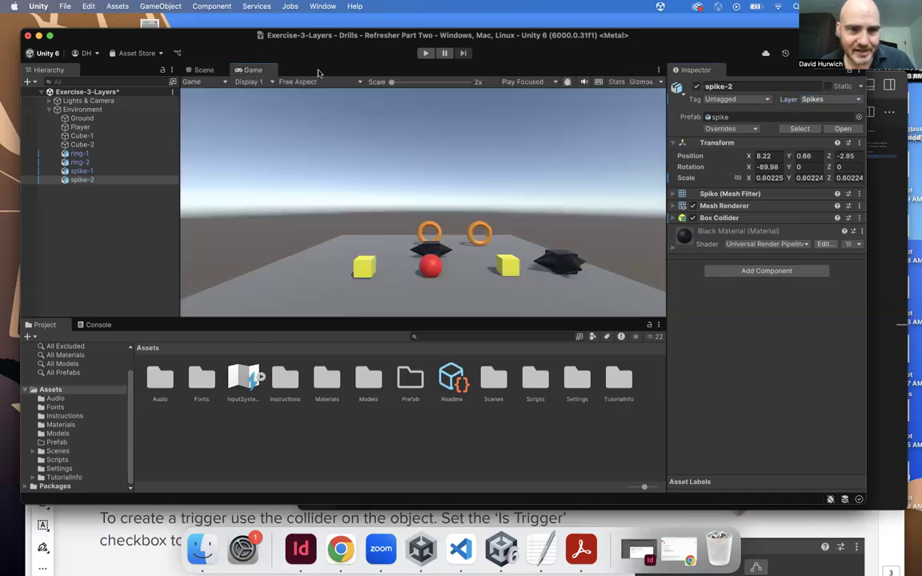
click(425, 53)
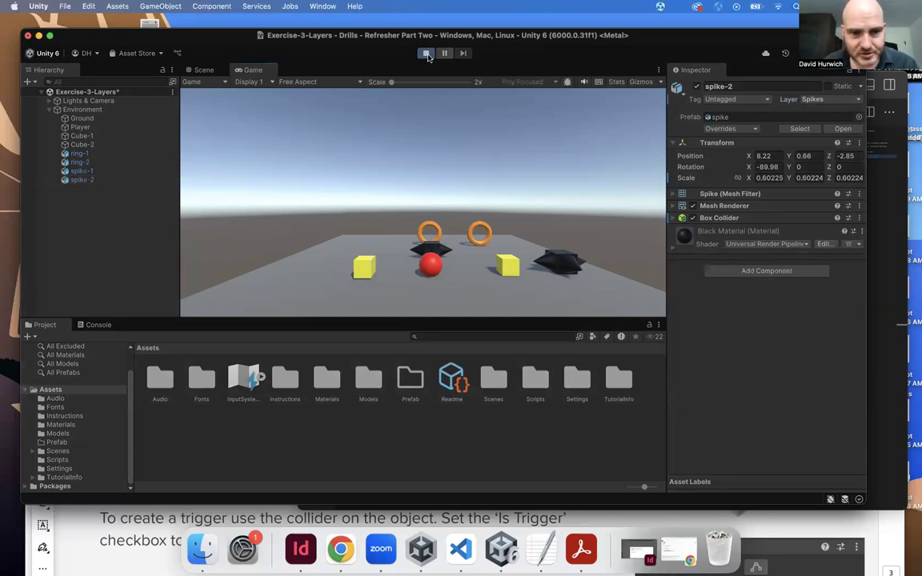
key(Left)
key(Right)
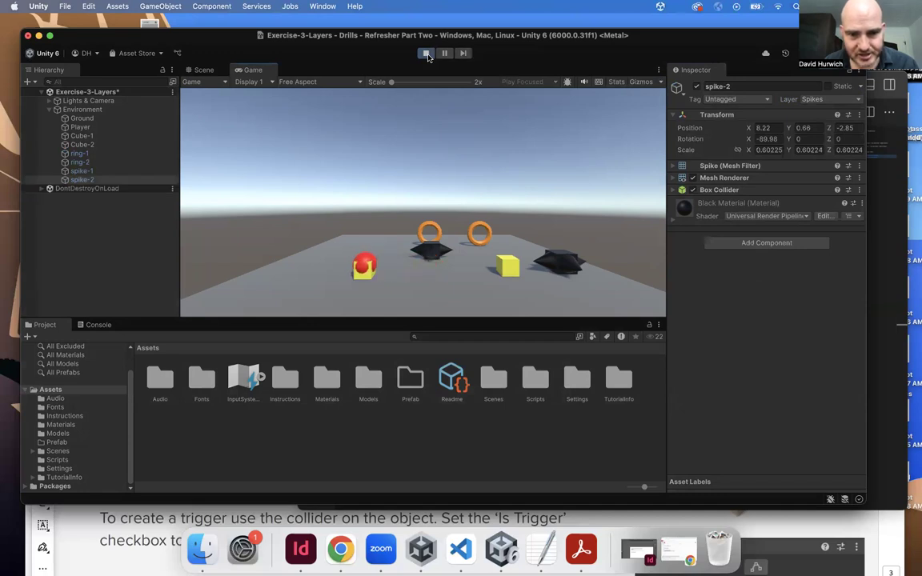
key(Right)
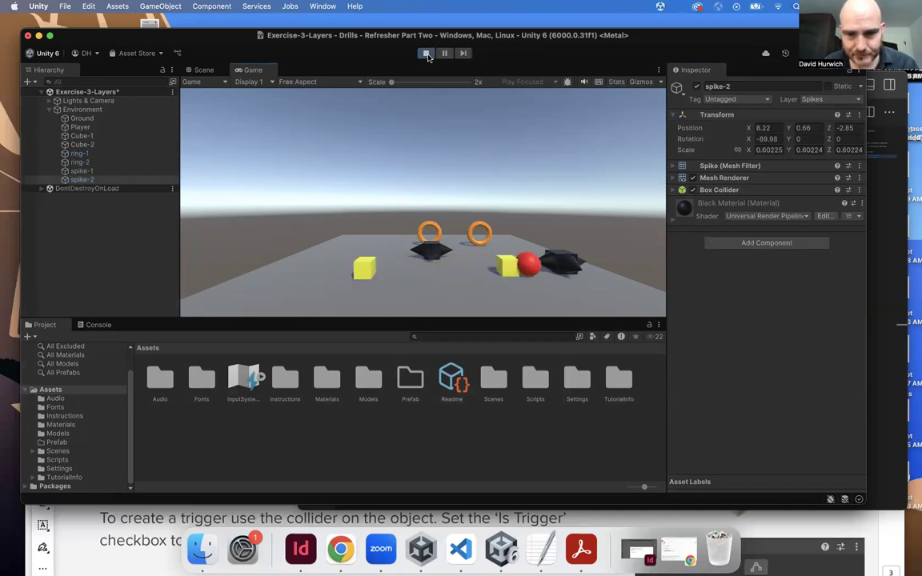
key(Left)
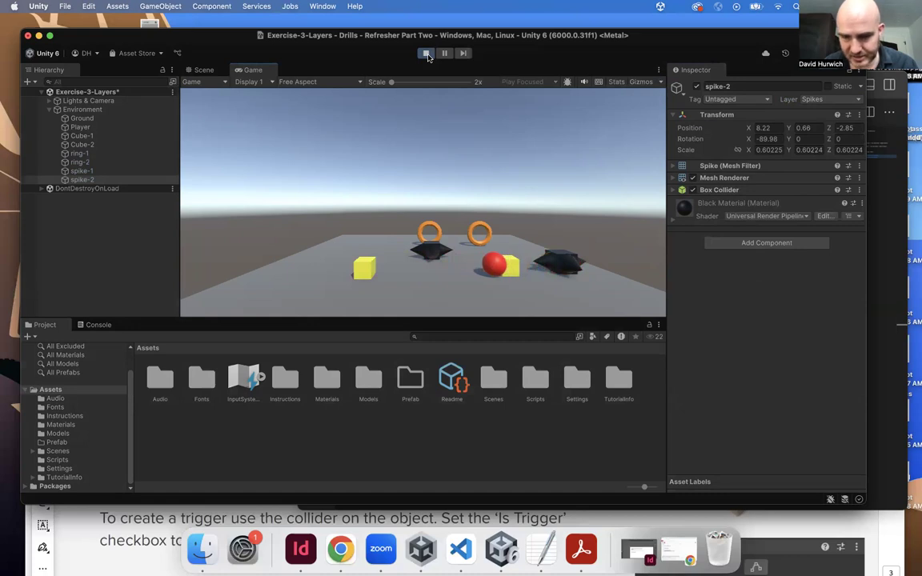
key(Up)
key(Right)
key(Left)
key(space)
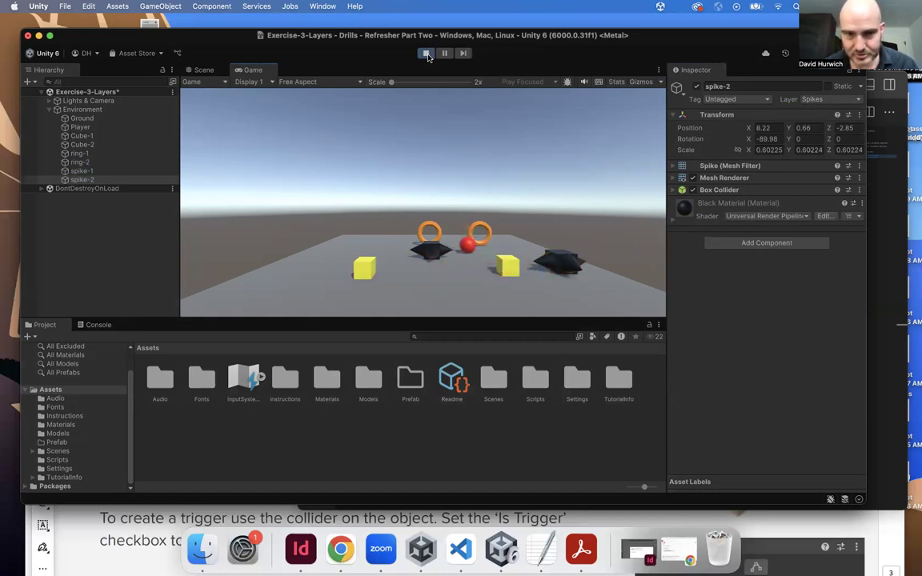
click(426, 53)
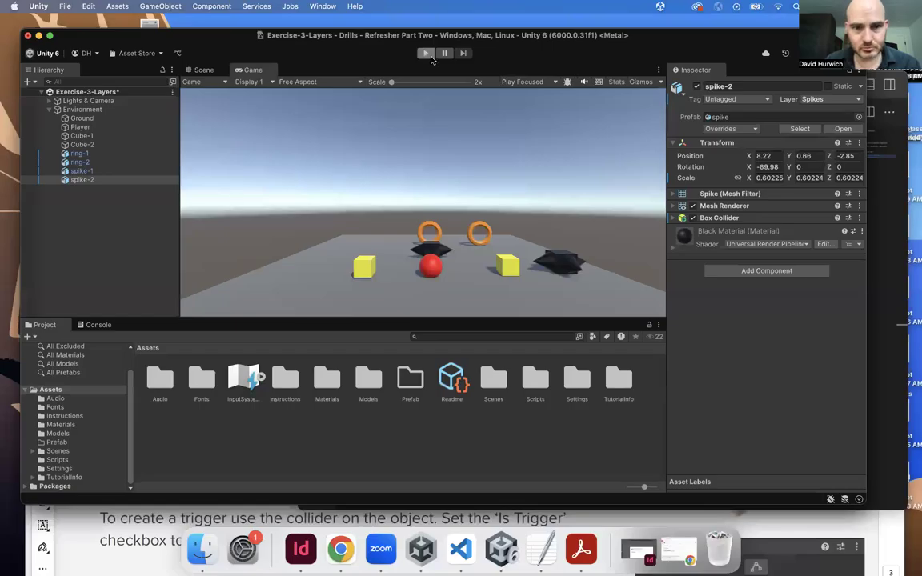
- Play the scene once more, move the Player ball toward Cube-1 and spike-1, and stop the game
click(430, 55)
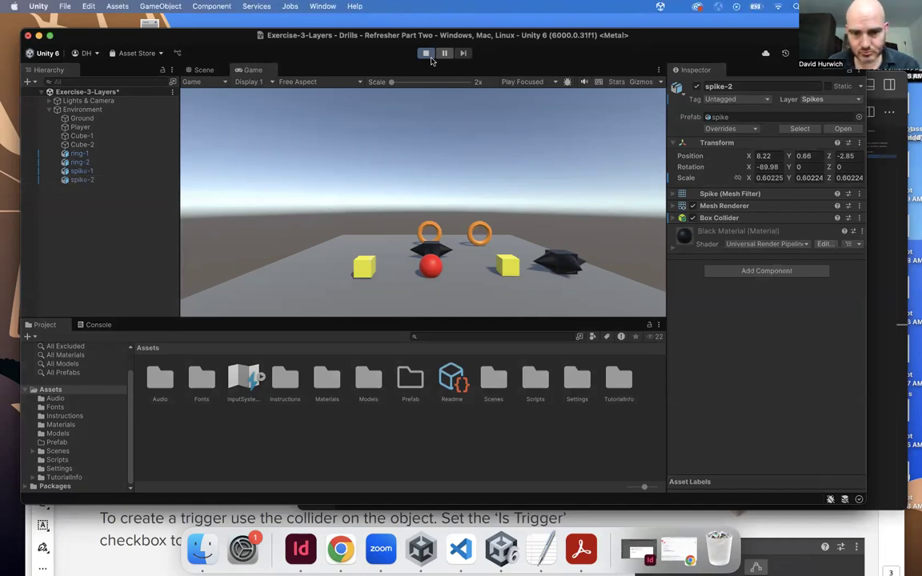
key(Left)
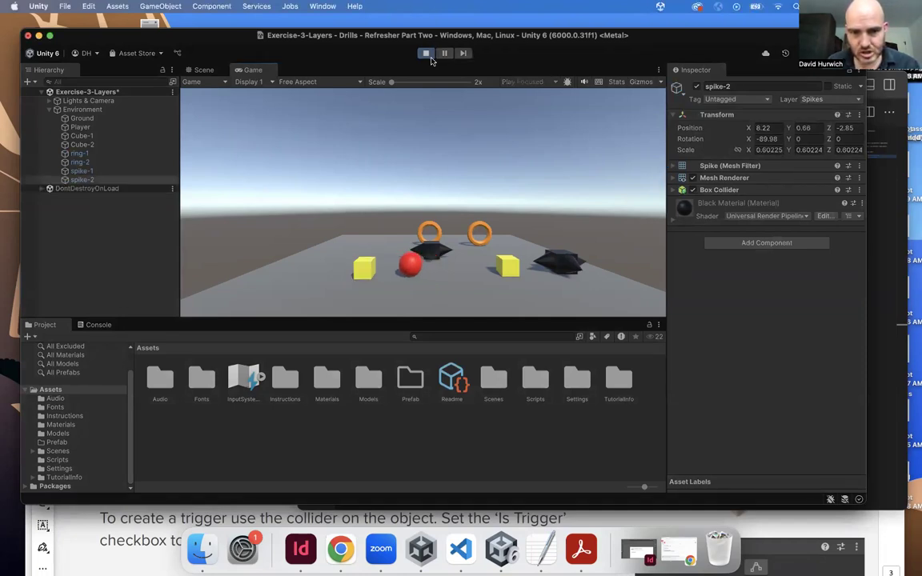
key(Left)
key(Down)
key(Up)
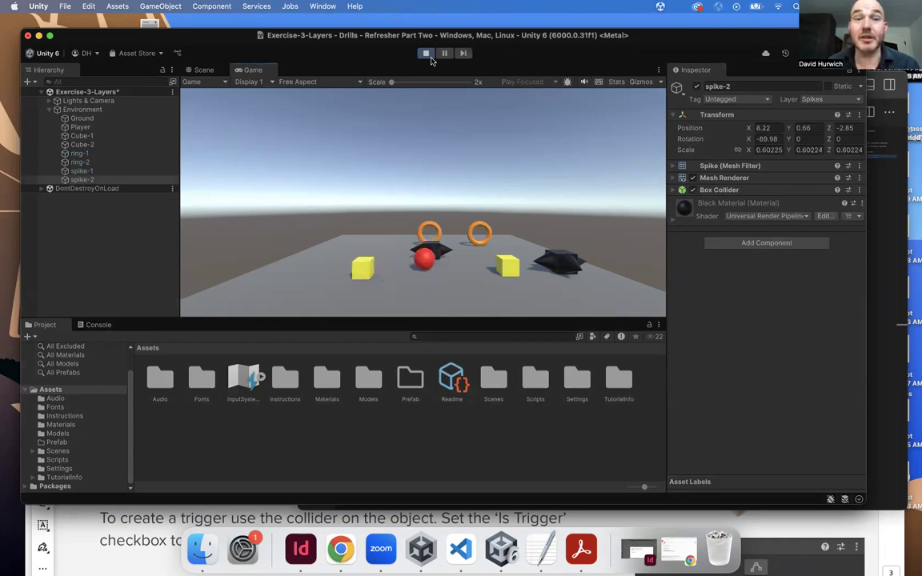
click(427, 54)
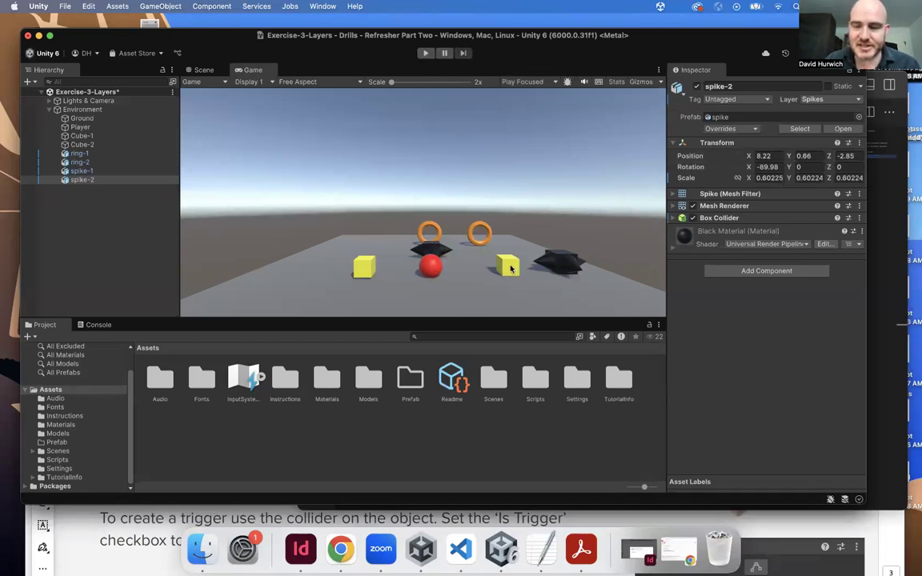
- Open the Layer Collision Matrix in the shared Physics settings of the Project Settings
click(814, 99)
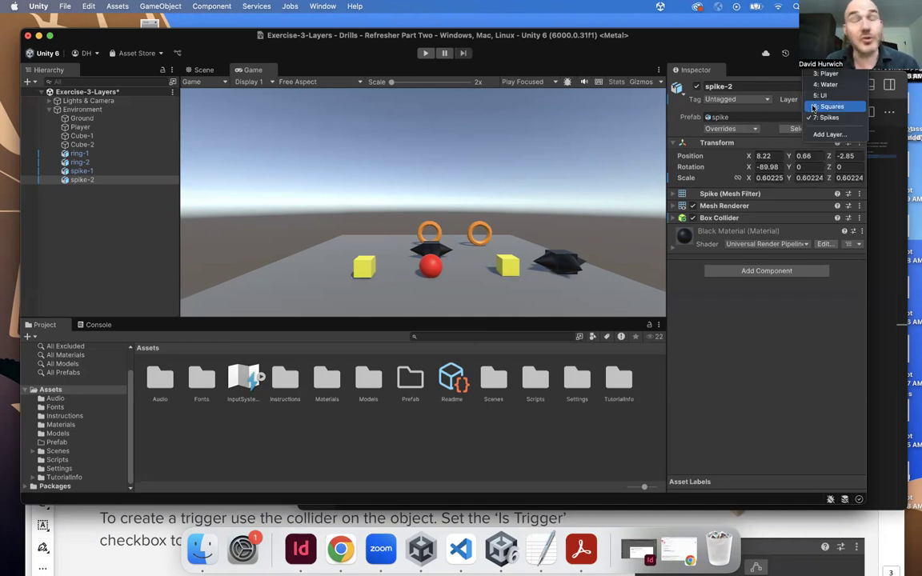
click(220, 153)
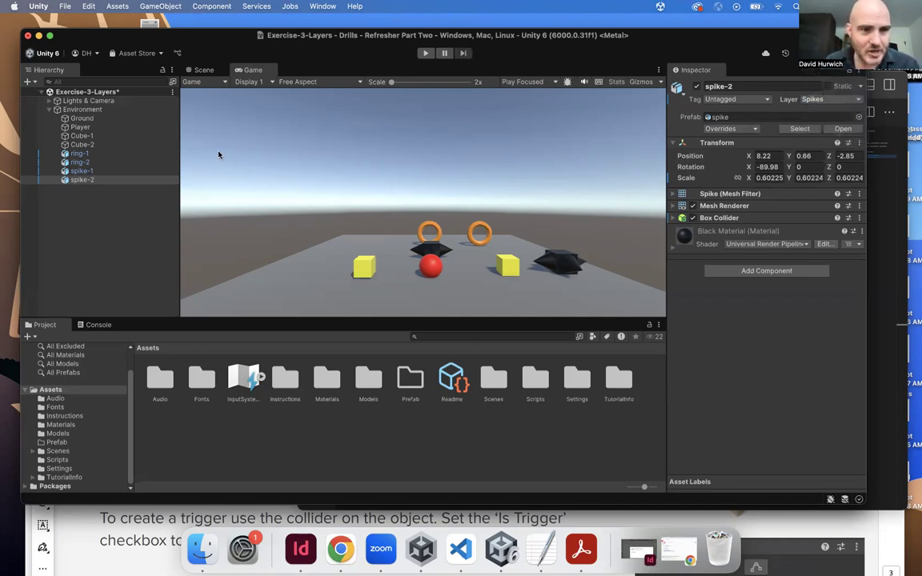
click(86, 7)
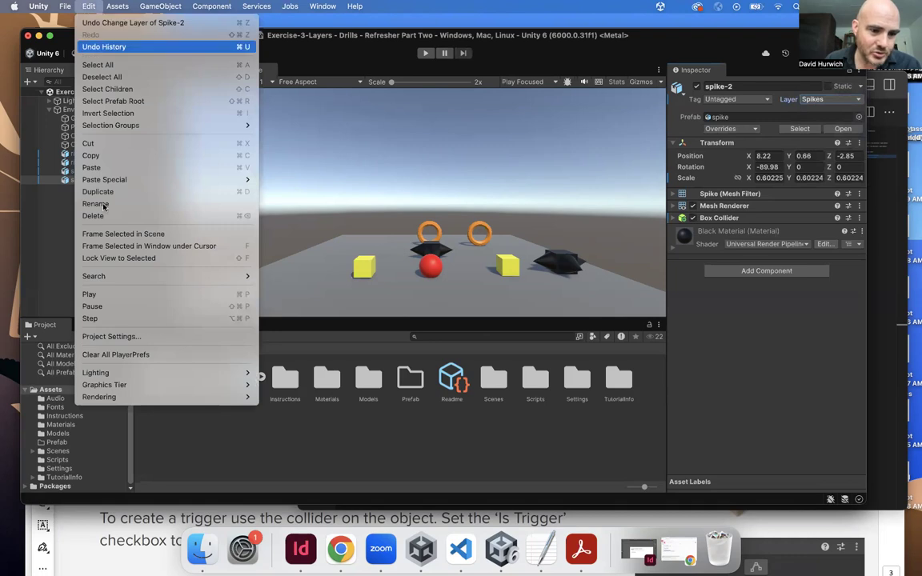
click(102, 337)
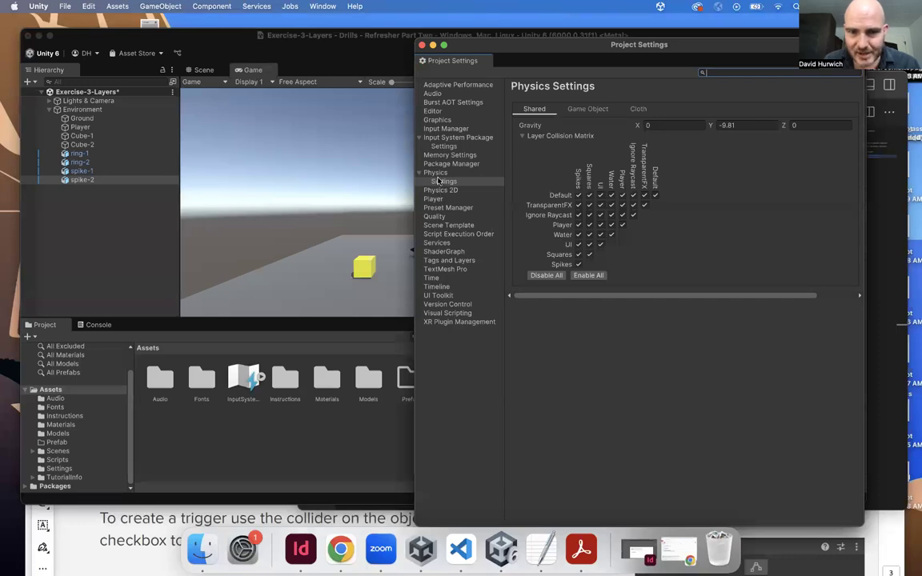
click(435, 173)
click(444, 181)
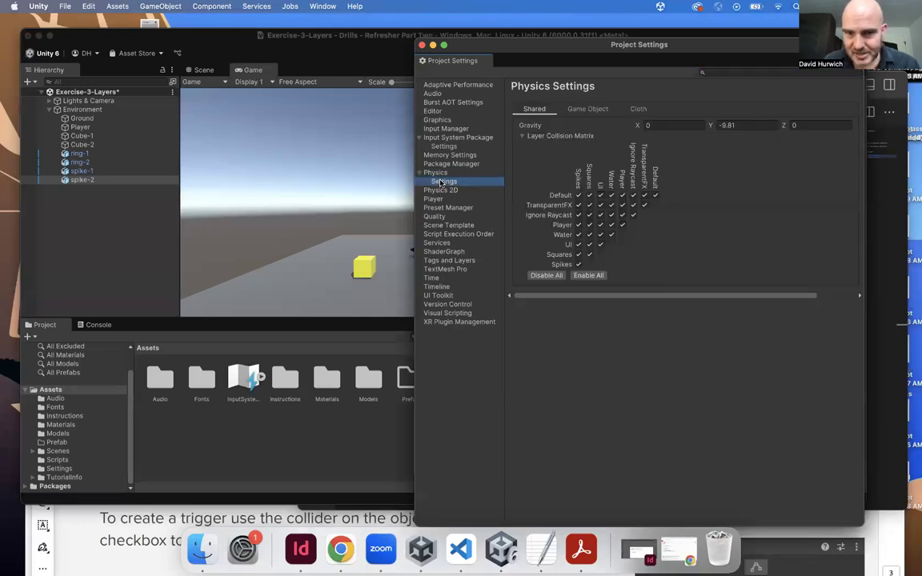
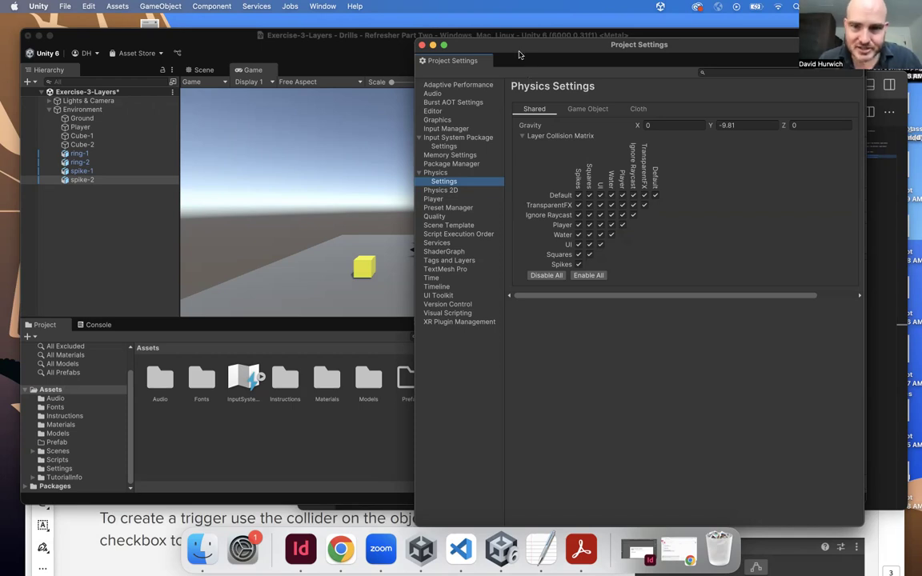
- Disable Player–Spikes and Player–Squares collisions in the Layer Collision Matrix and return to the main editor window
drag(482, 44, 293, 84)
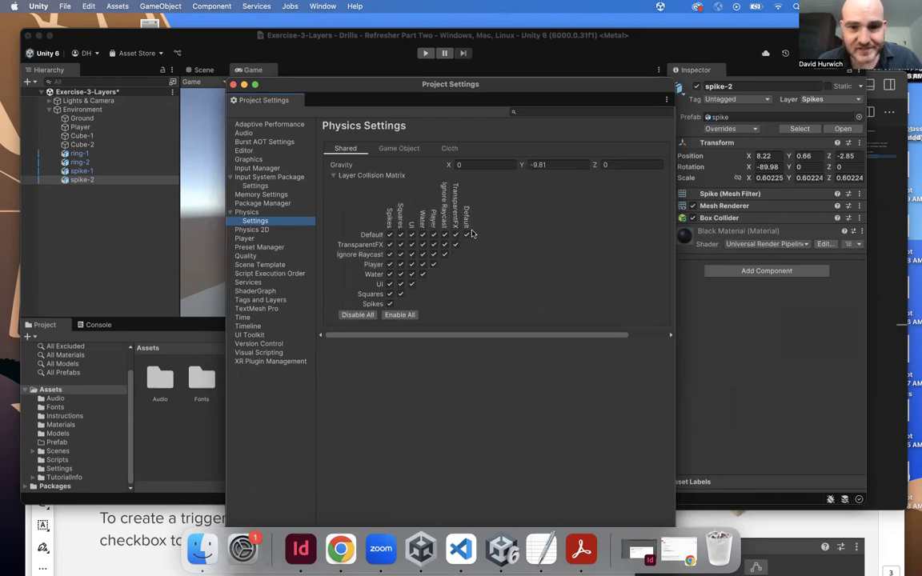
click(390, 265)
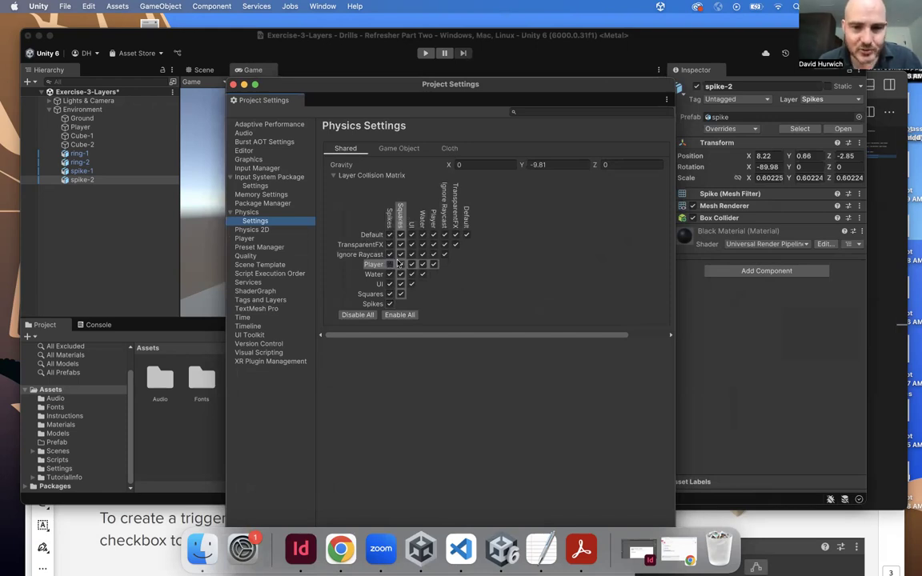
click(401, 265)
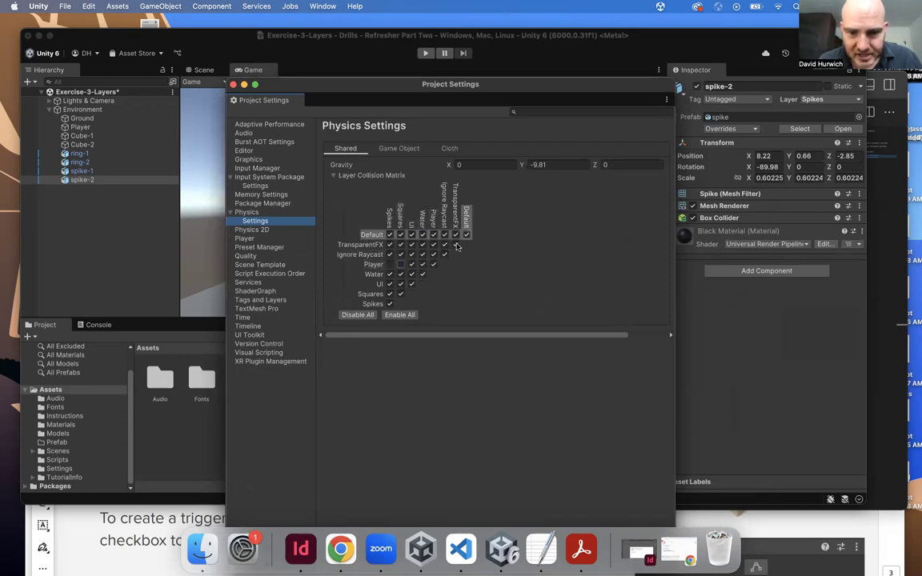
click(204, 90)
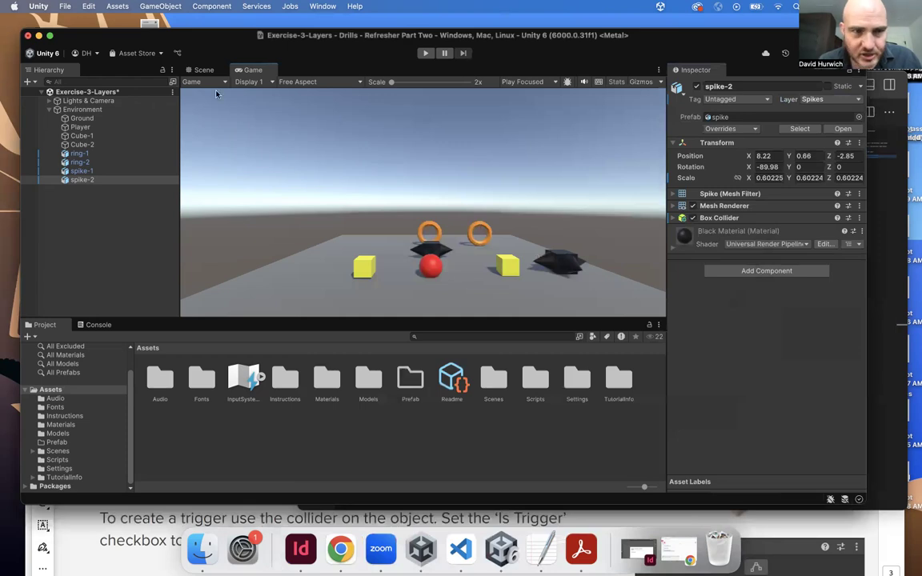
- Inspect ring-1 and ring-2 in the Scene view and check the layer choices for ring-2
click(200, 69)
click(478, 190)
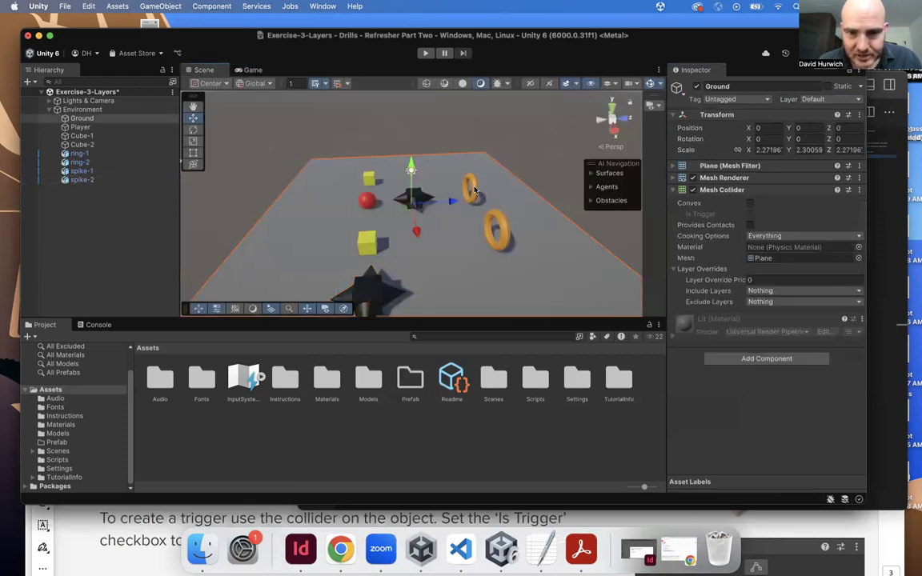
click(472, 189)
click(499, 228)
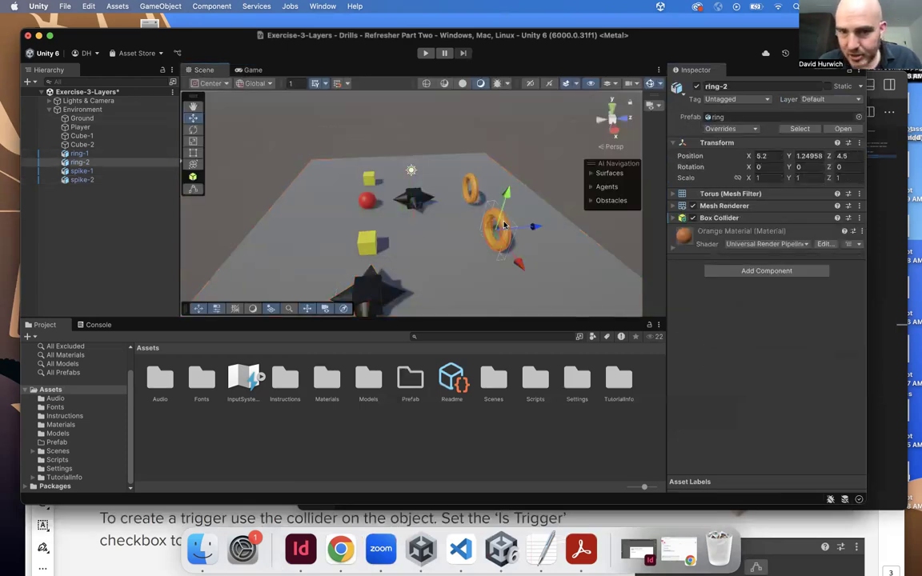
click(469, 183)
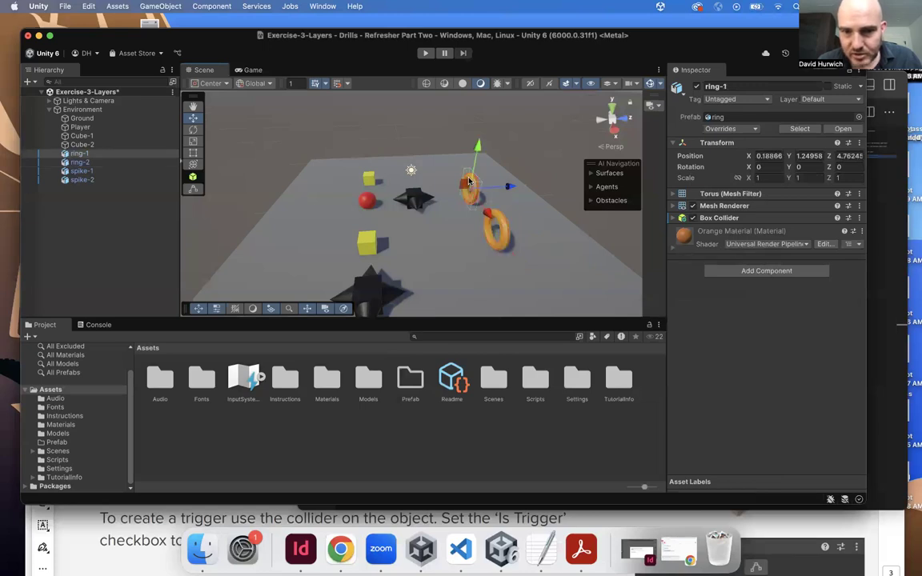
click(498, 222)
click(815, 100)
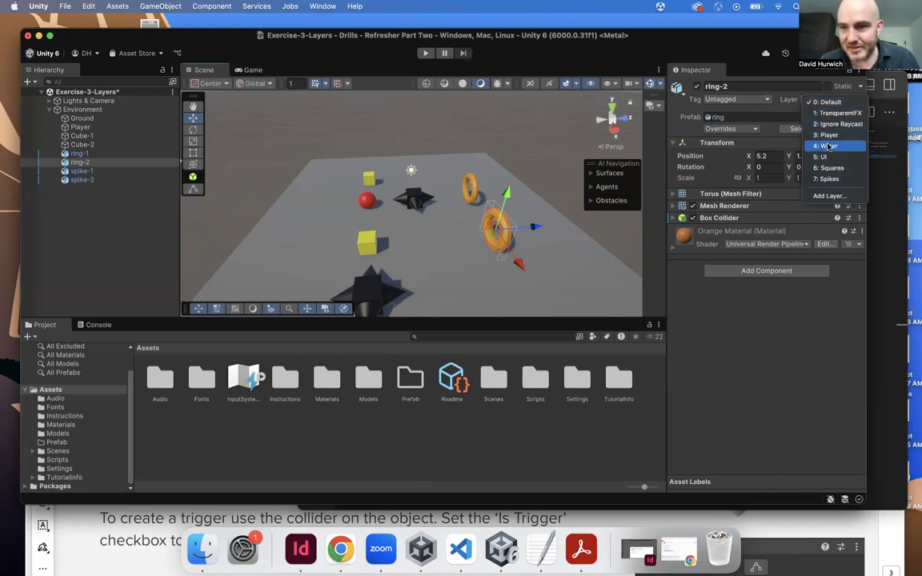
click(239, 105)
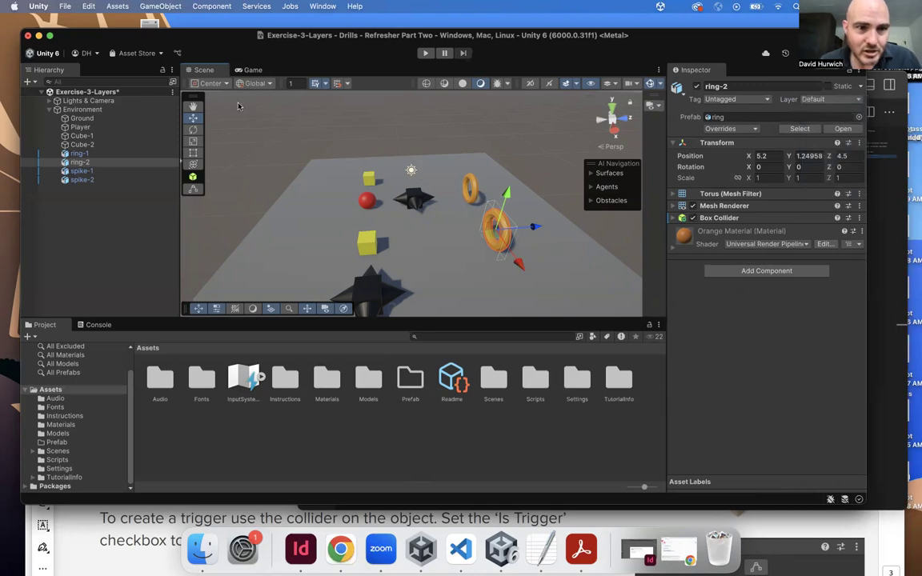
- Play the scene, steer and jump the Player ball around spike-1 and toward the rings to test collisions, and stop the game
key(super+p)
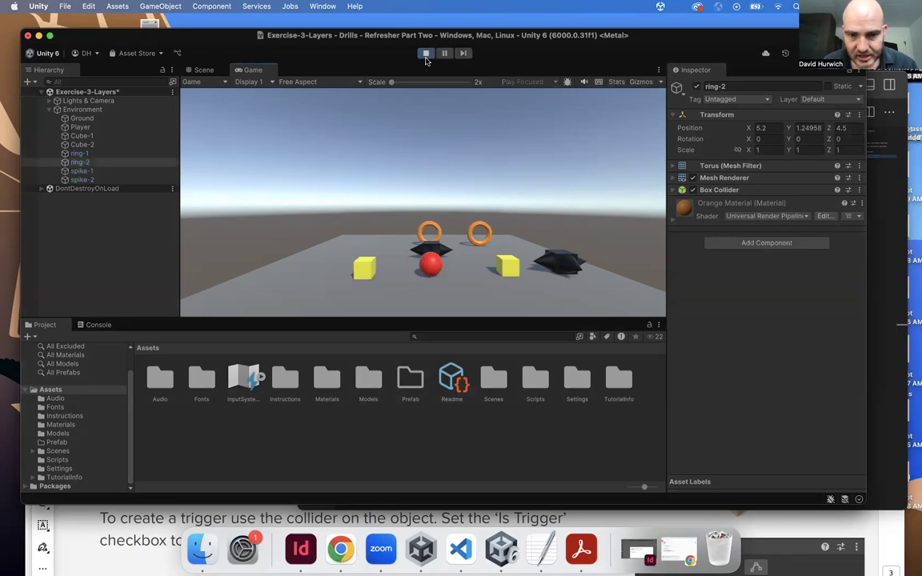
key(Left)
key(Right)
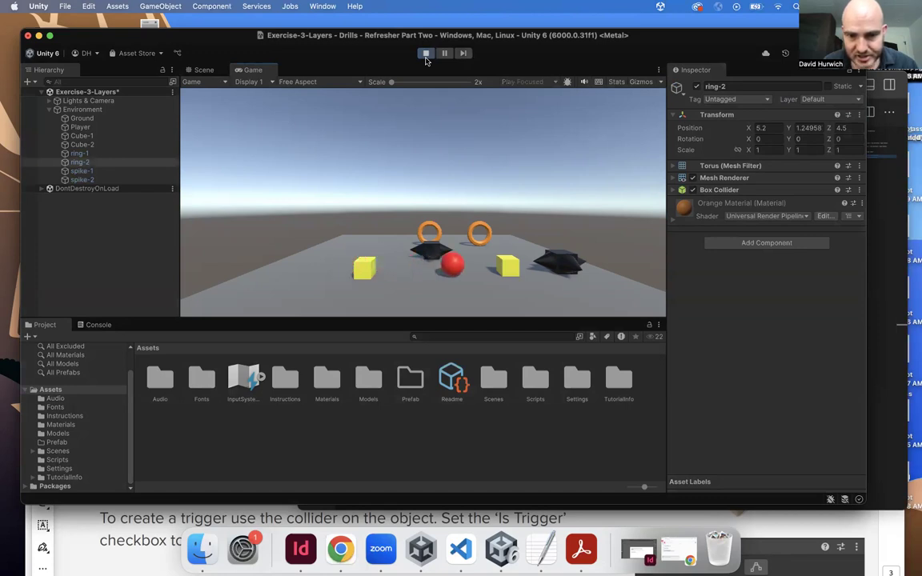
key(Left)
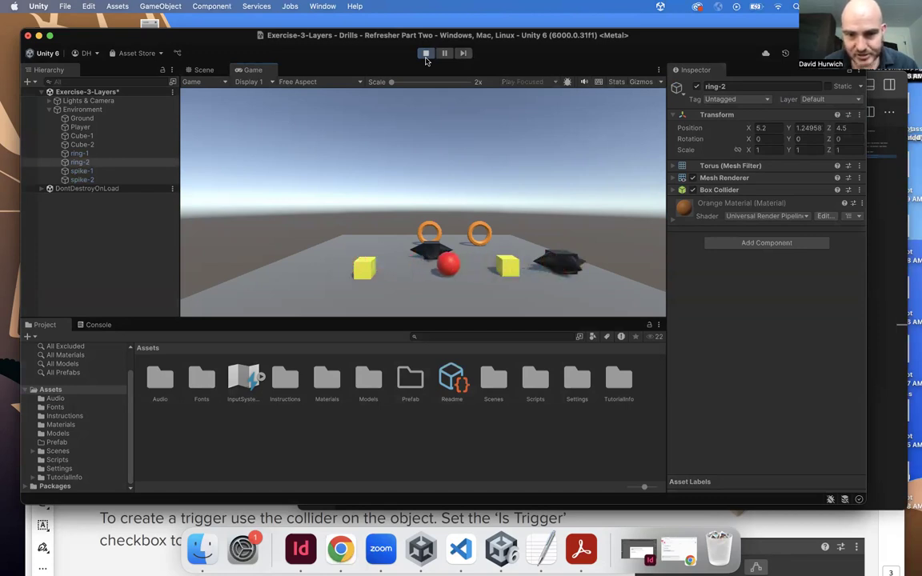
key(Right)
key(Up)
key(Left)
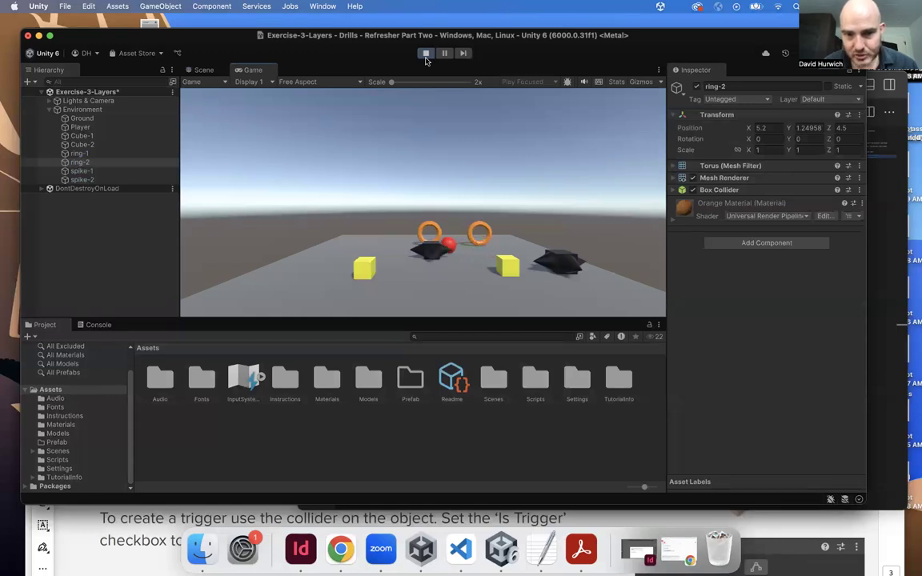
key(Down)
key(space)
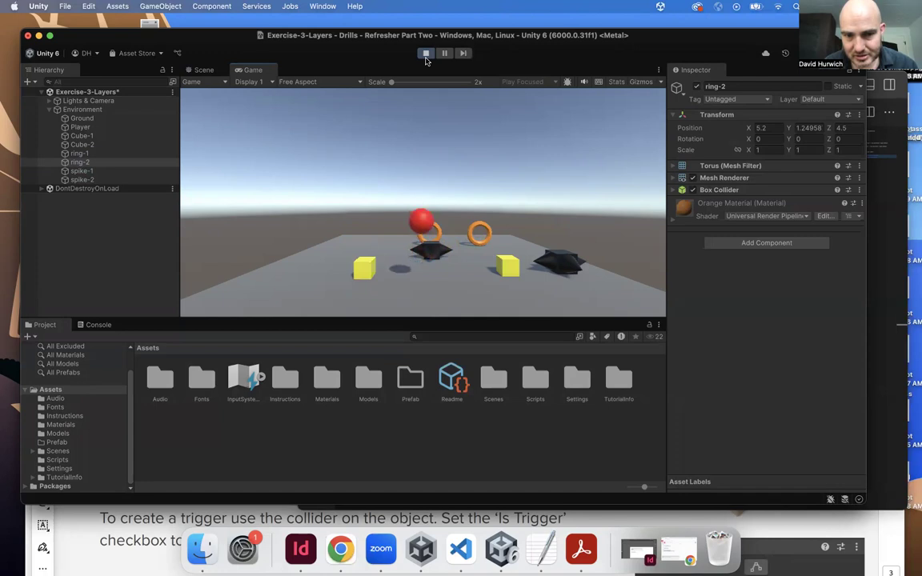
key(Up)
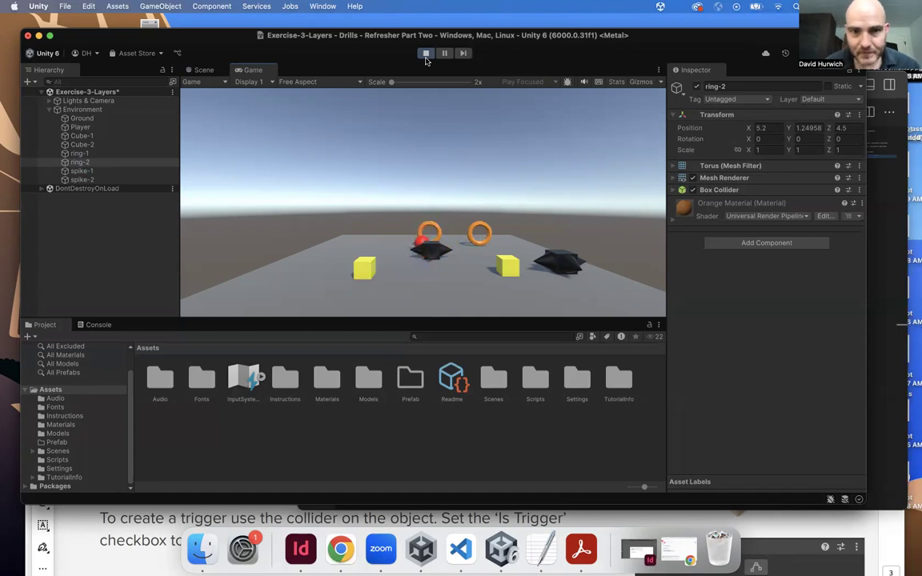
click(425, 53)
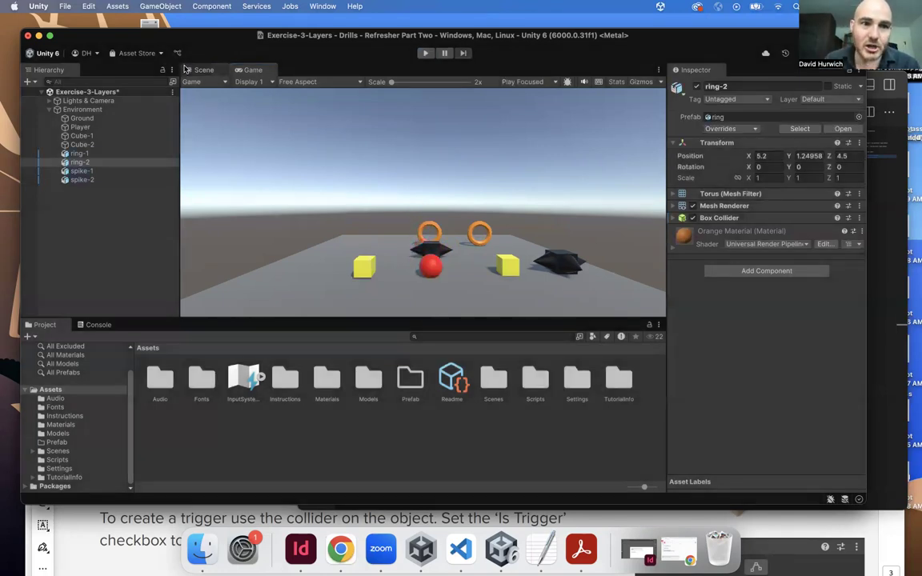
- Assign ring-1 and ring-2 to the Squares layer from the Scene view
click(203, 71)
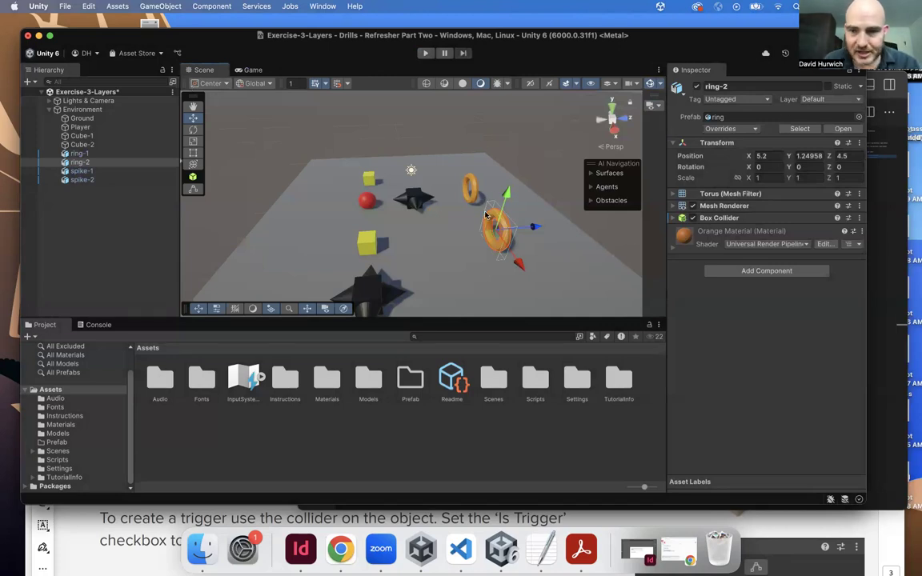
click(833, 99)
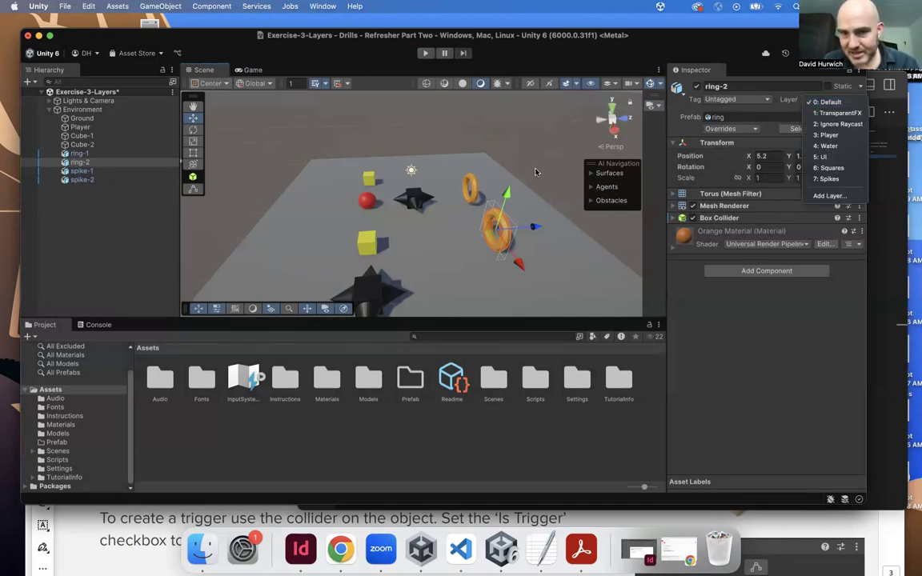
click(474, 188)
click(470, 190)
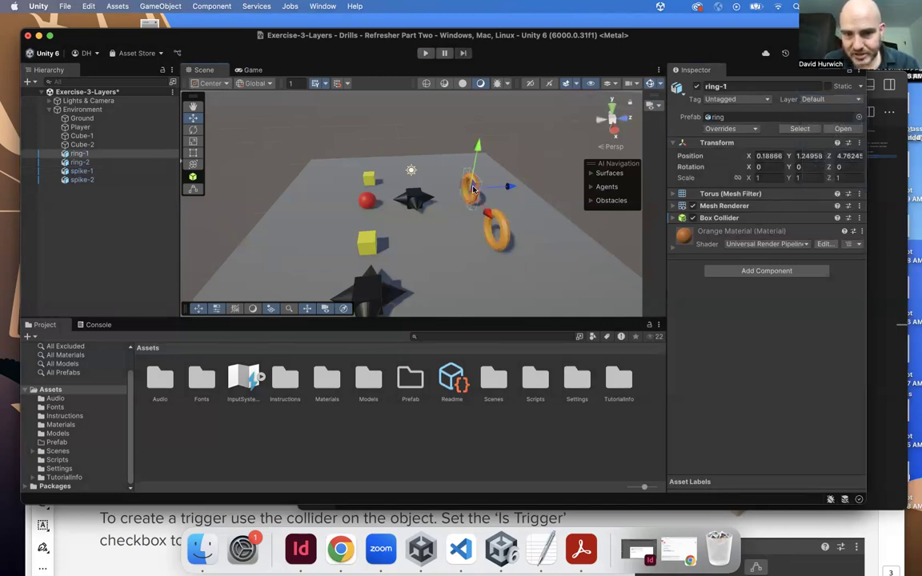
click(815, 100)
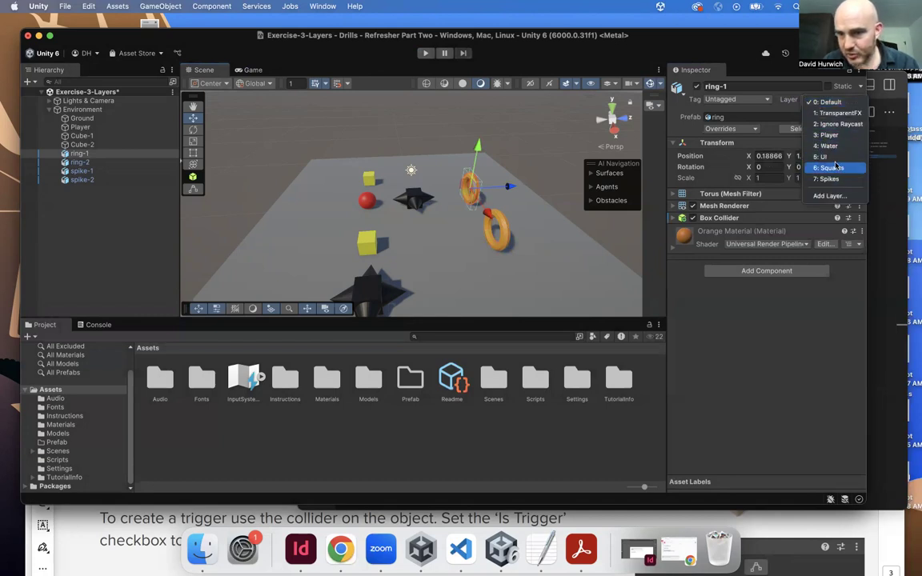
click(836, 167)
click(506, 231)
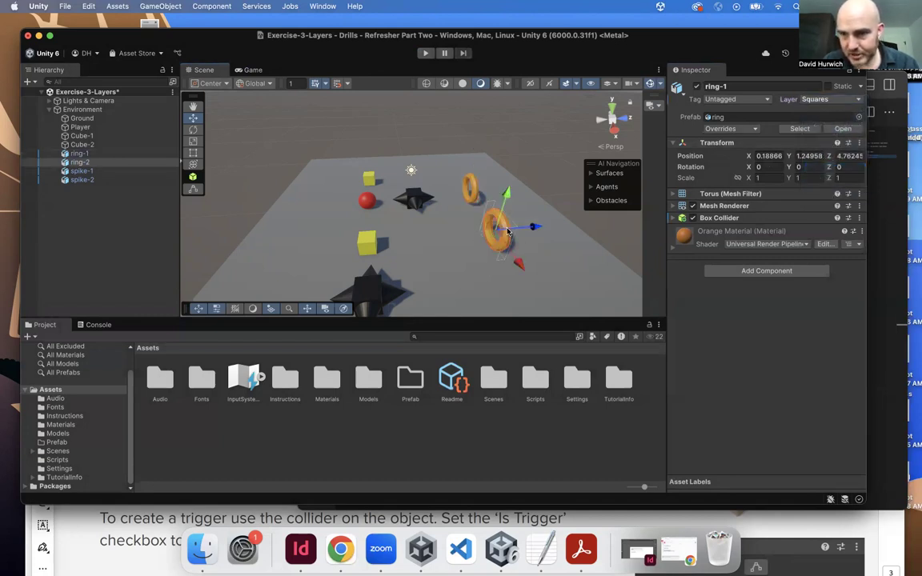
click(833, 99)
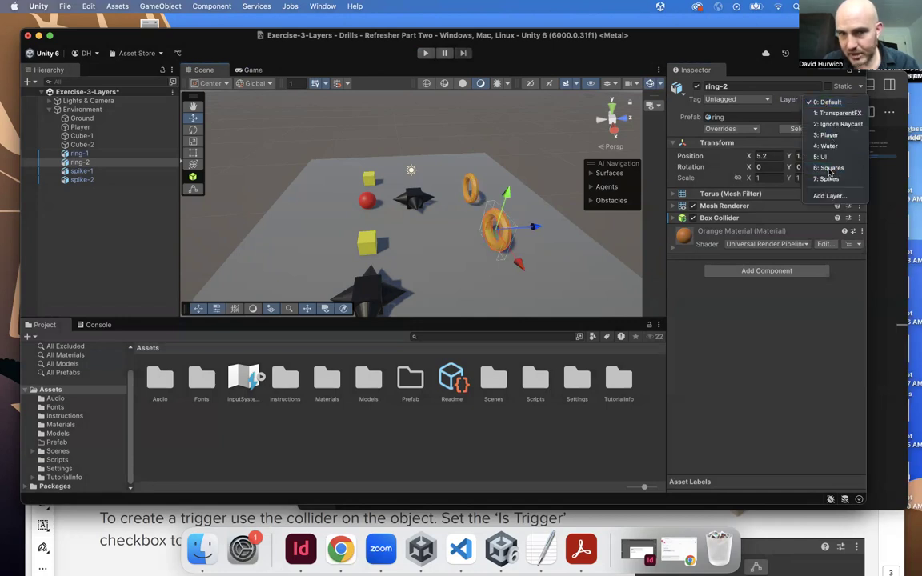
click(831, 168)
- Play the scene in the Game view, move the Player ball past the rings, a cube and spike-2, and stop the game
click(253, 70)
click(425, 53)
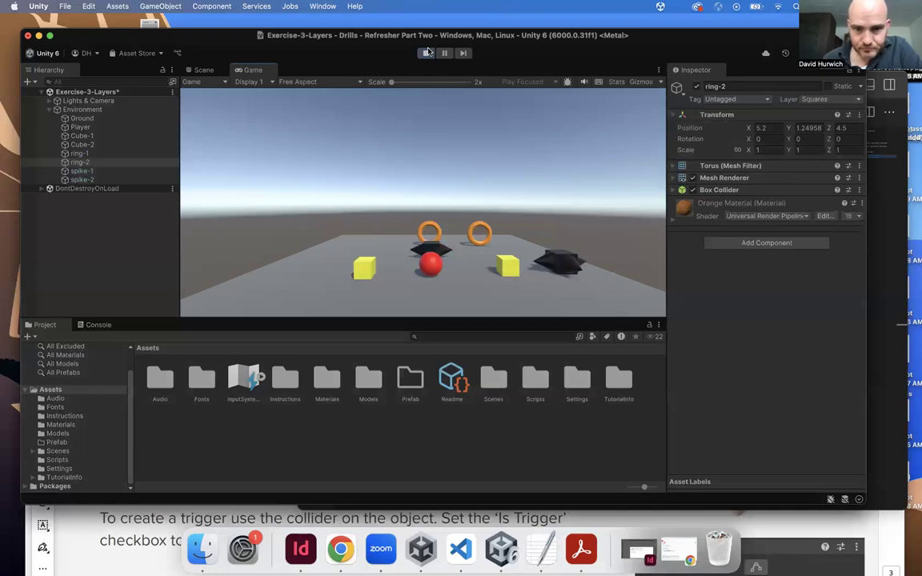
key(w)
key(d)
key(w)
key(s)
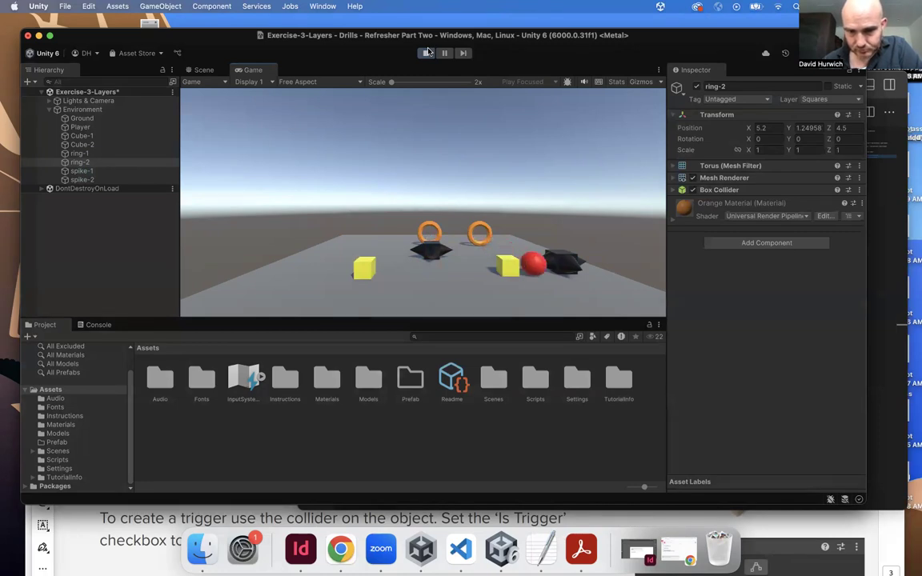
click(425, 53)
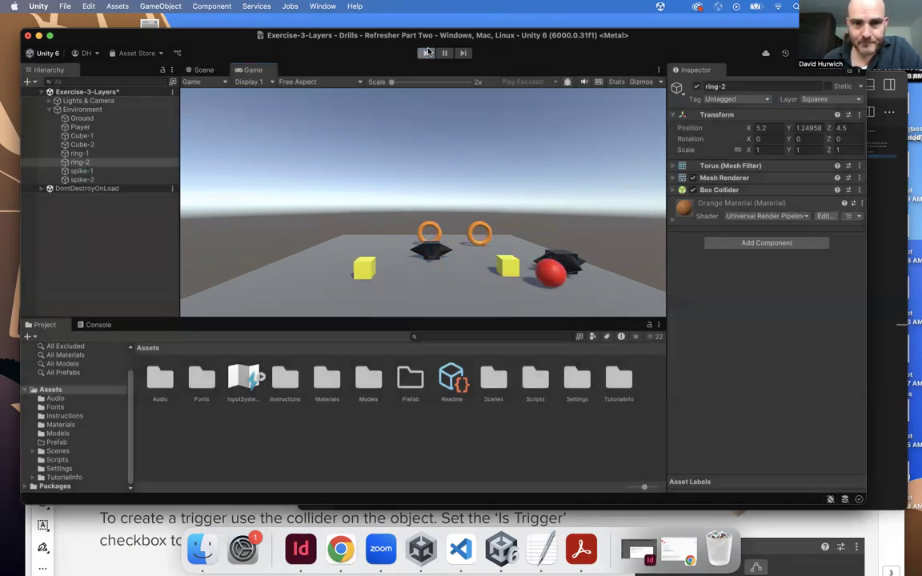
- Show the contents of the project's Scenes folder and save the Exercise-3-Layers scene
click(72, 434)
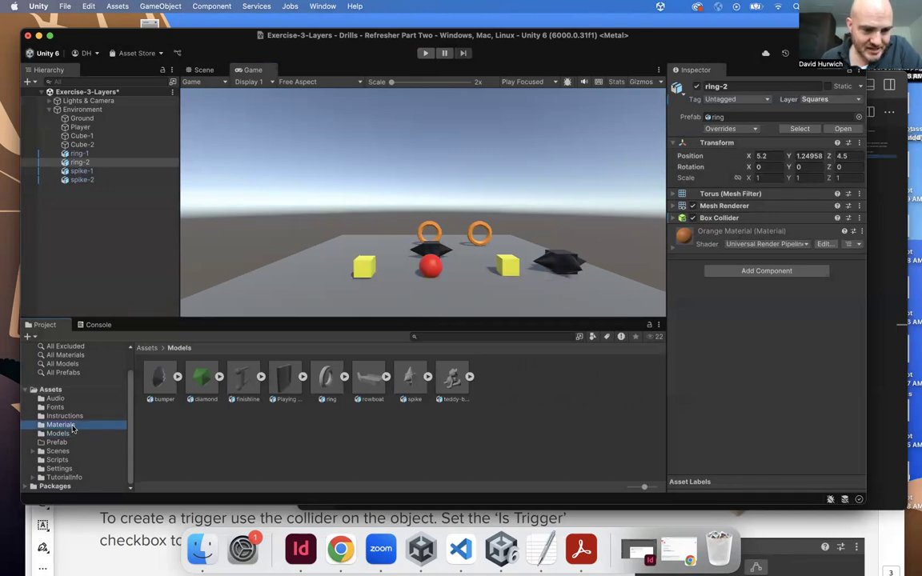
click(66, 425)
click(80, 451)
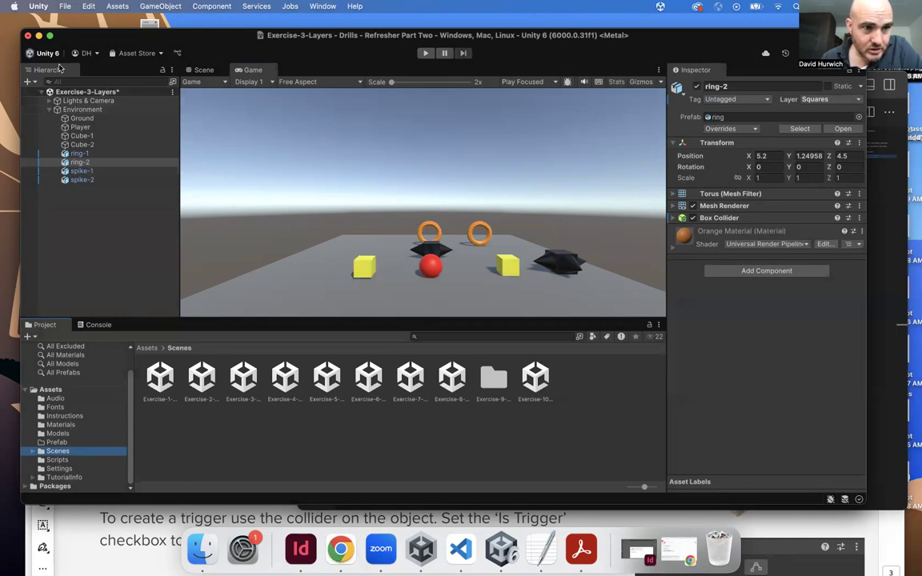
key(super+Tab)
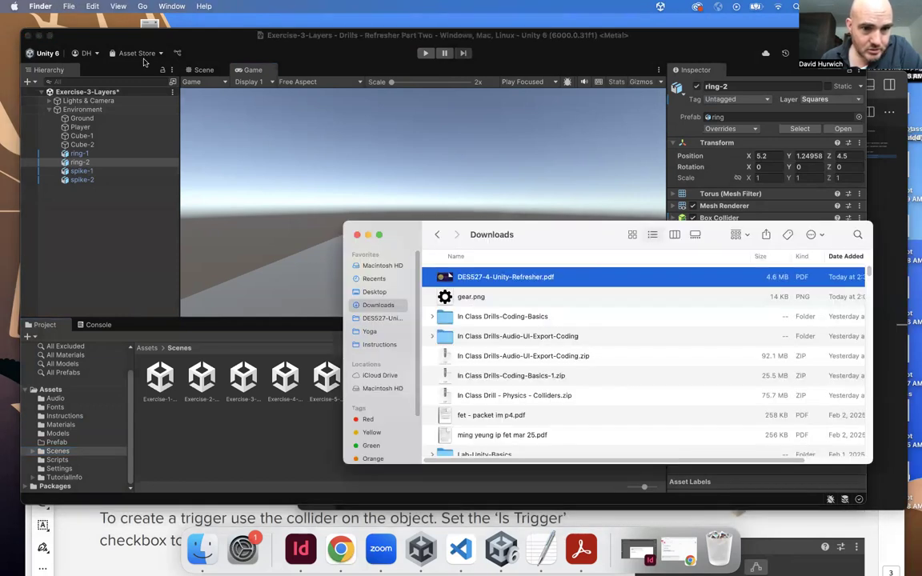
click(358, 235)
click(103, 249)
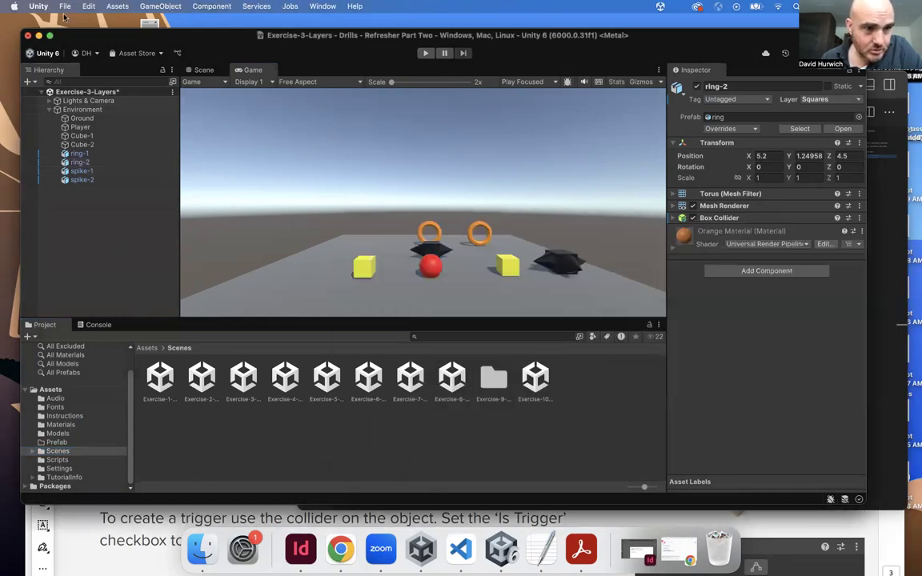
click(64, 6)
click(80, 66)
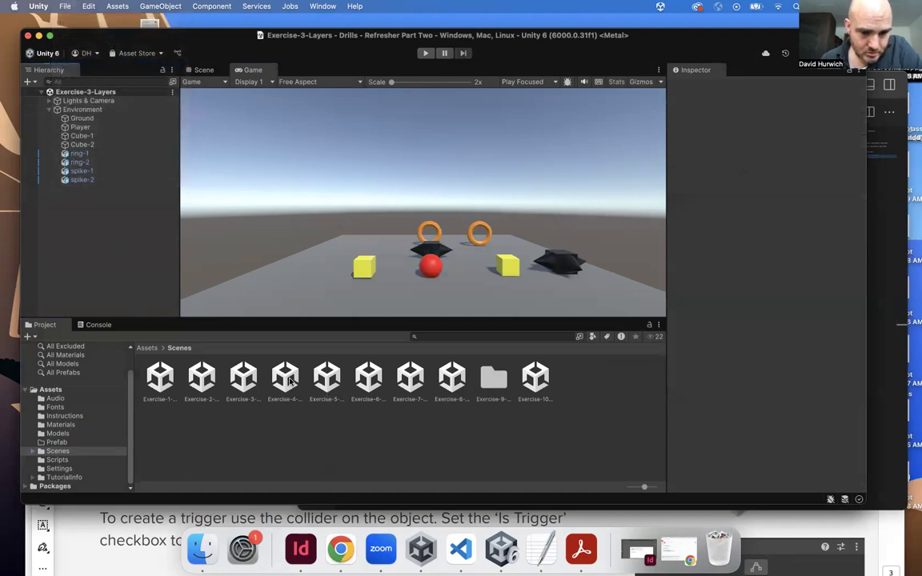
- Open the Exercise-4-Trigger-3-Collect scene and select the Player ball in the Scene view
double_click(285, 378)
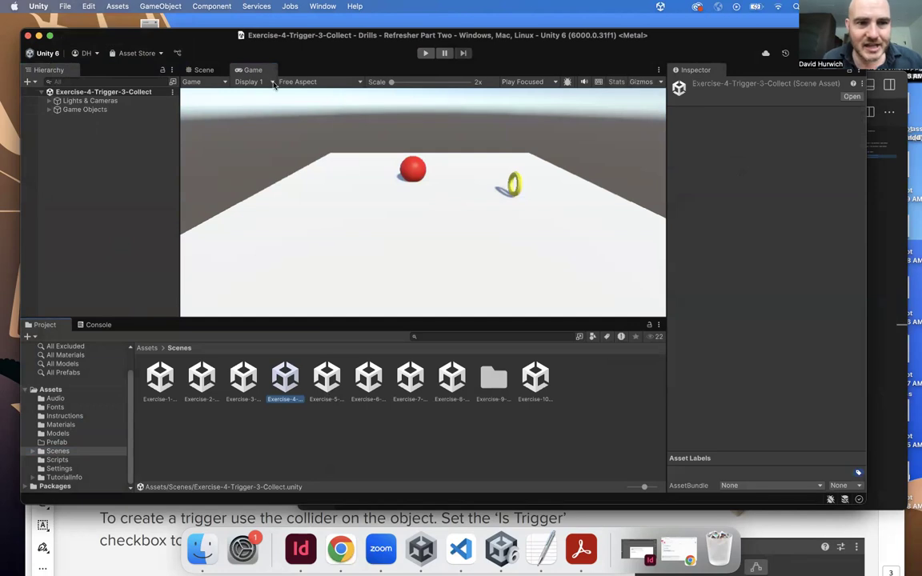
click(197, 70)
scroll(431, 186, down, 6)
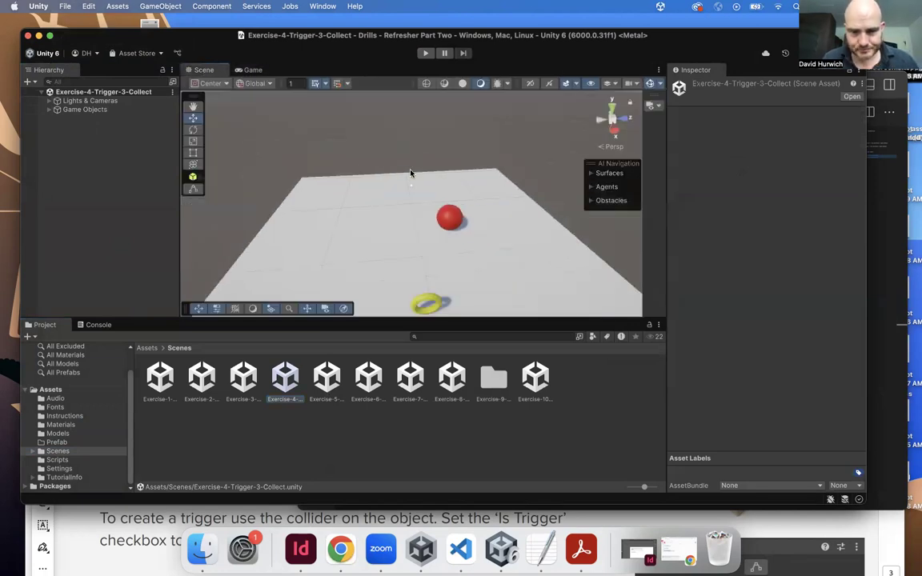
alt+drag(383, 222, 643, 196)
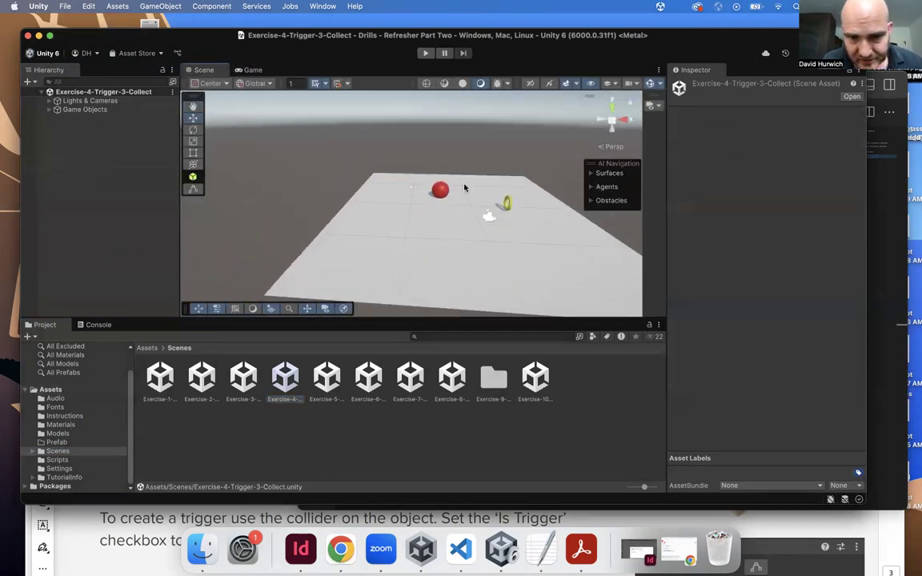
click(440, 189)
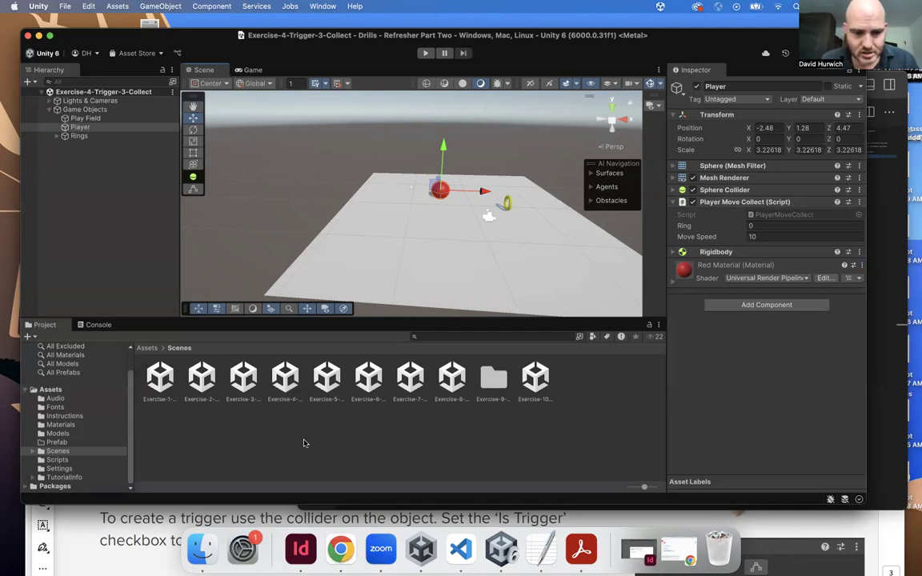
- Open the PlayerMoveCollect script from the project's Scripts folder in the code editor
click(67, 468)
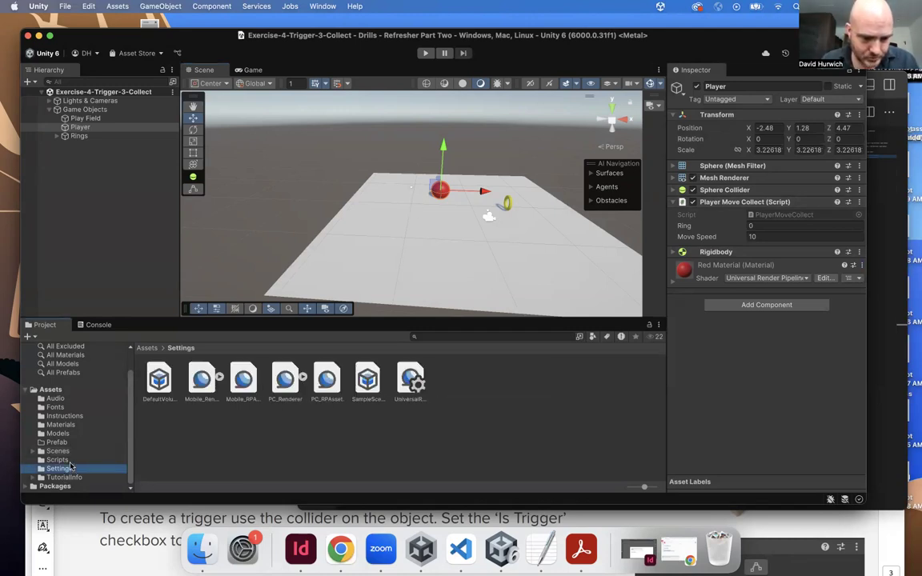
click(64, 461)
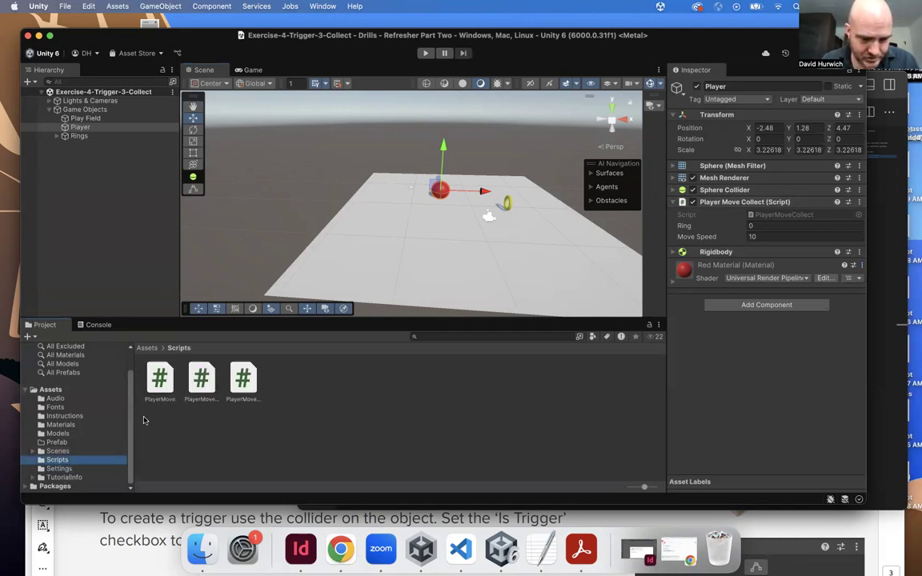
double_click(209, 386)
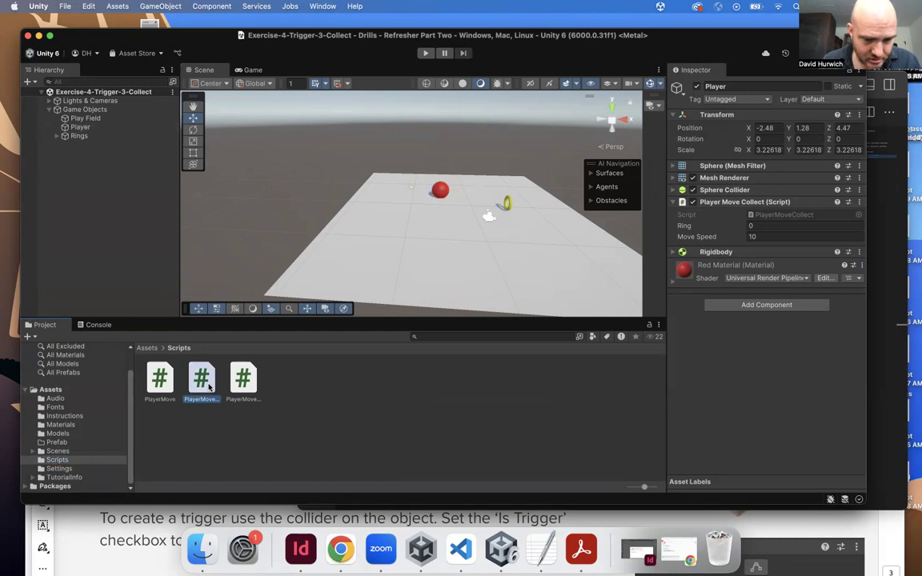
scroll(434, 294, down, 2)
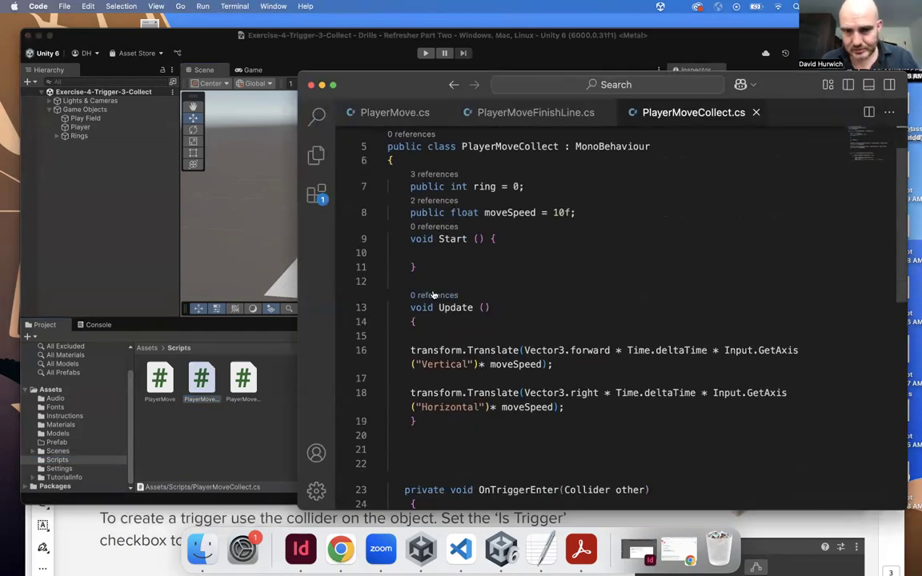
key(super+minus)
key(super+minus)
key(super+equal)
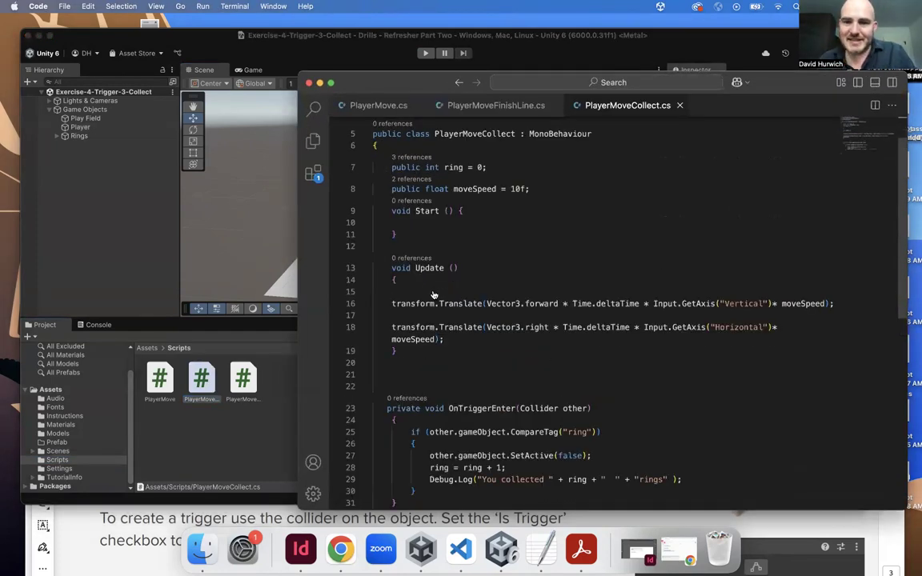
key(super+equal)
- Highlight the declarations of the ring and moveSpeed variables in the PlayerMoveCollect script
drag(524, 187, 380, 181)
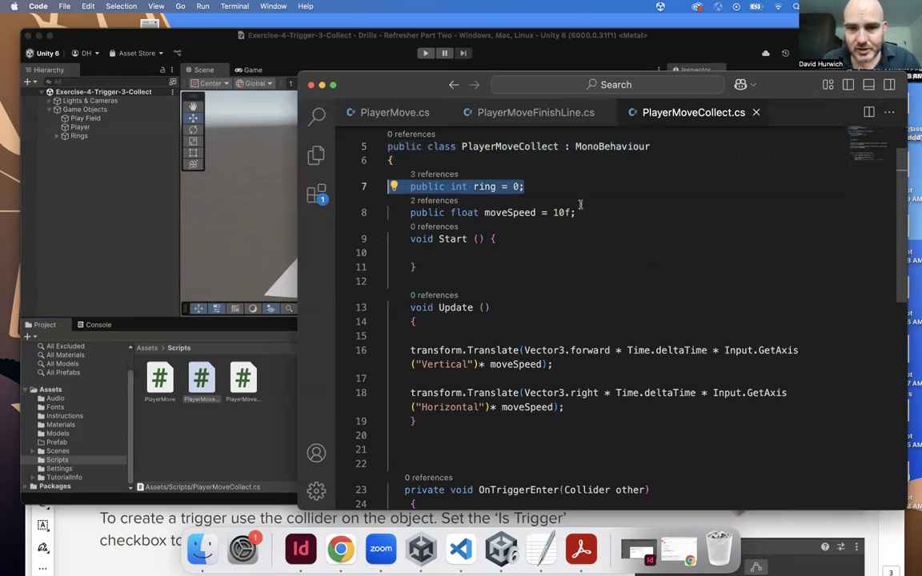
drag(576, 212, 389, 213)
scroll(462, 266, down, 1)
scroll(461, 269, down, 4)
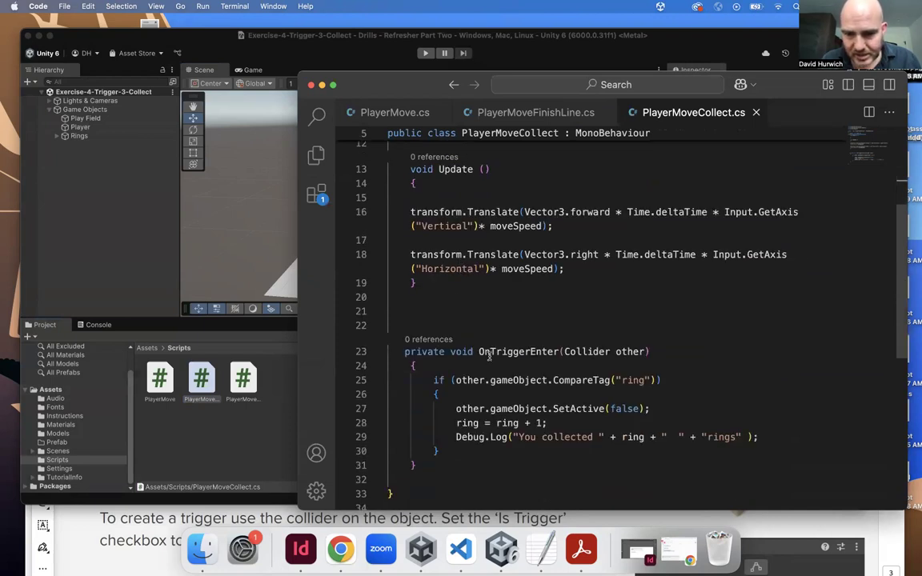
- Examine the OnTriggerEnter method, highlighting the "ring" tag check, the SetActive(false) call, the ring increment and the Debug.Log line
drag(402, 353, 663, 344)
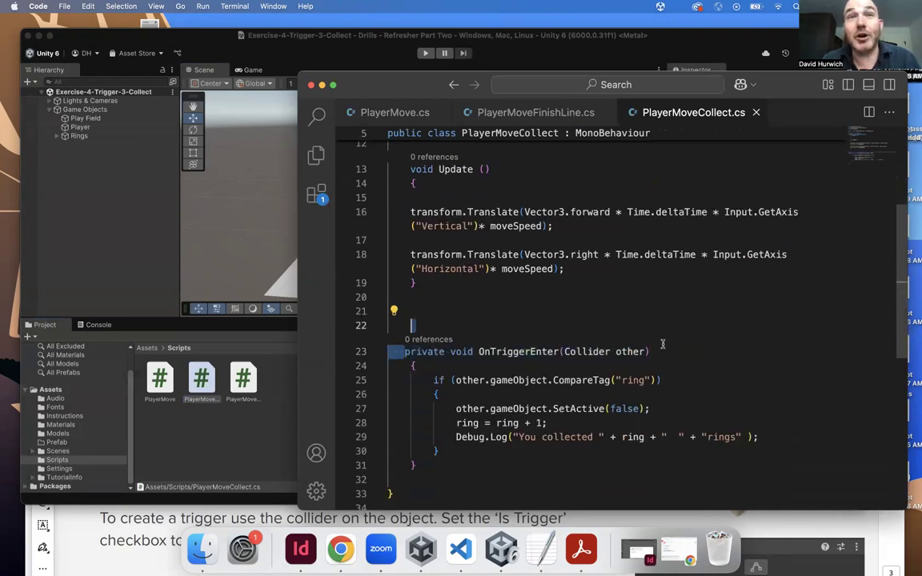
click(661, 384)
shift+click(428, 378)
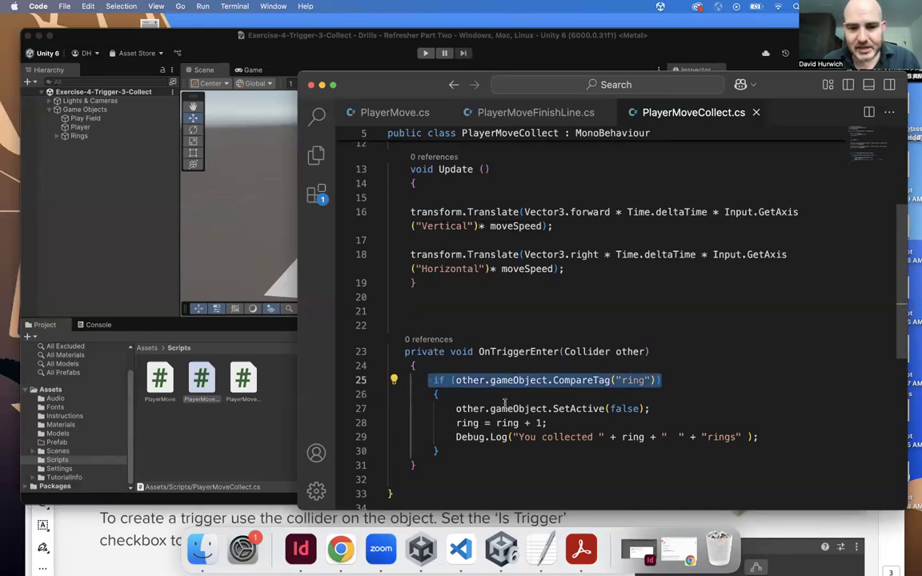
drag(456, 408, 655, 411)
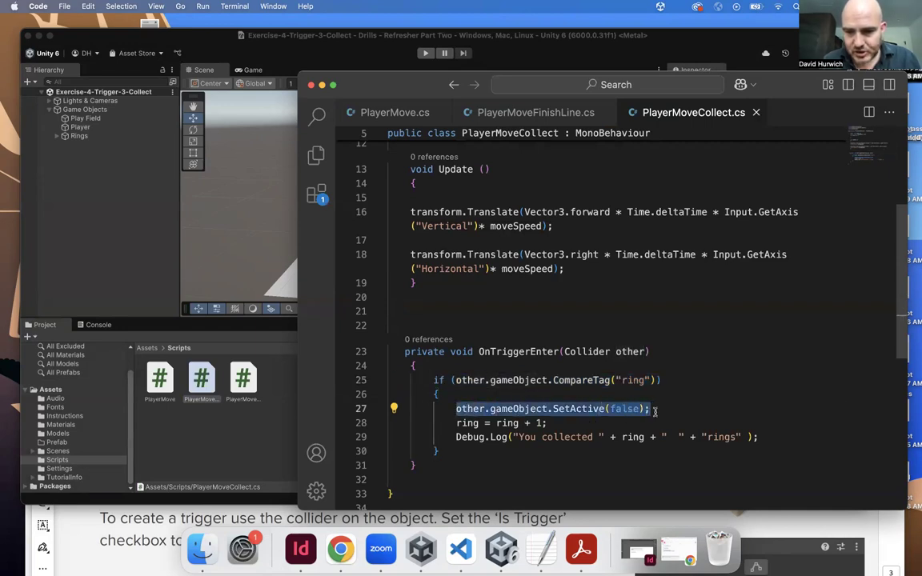
drag(548, 423, 456, 423)
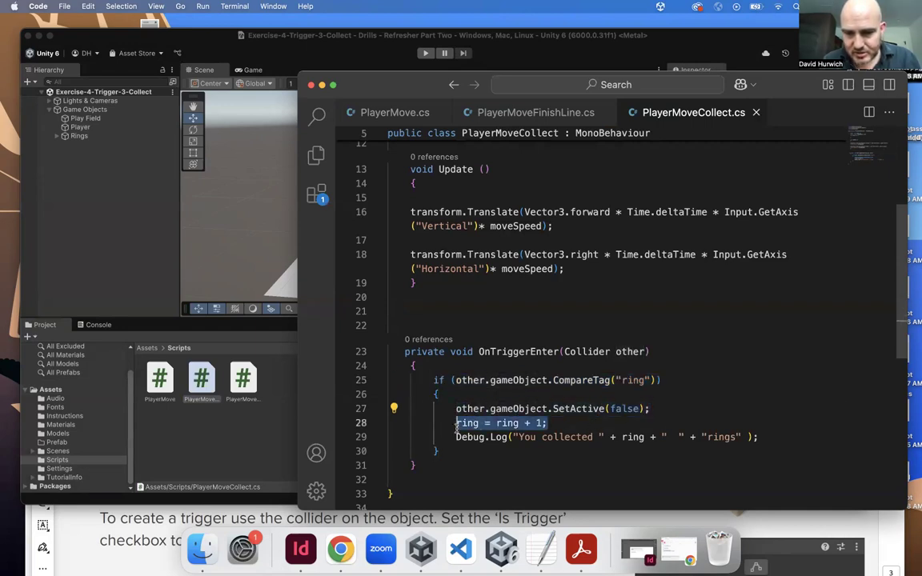
scroll(485, 225, up, 3)
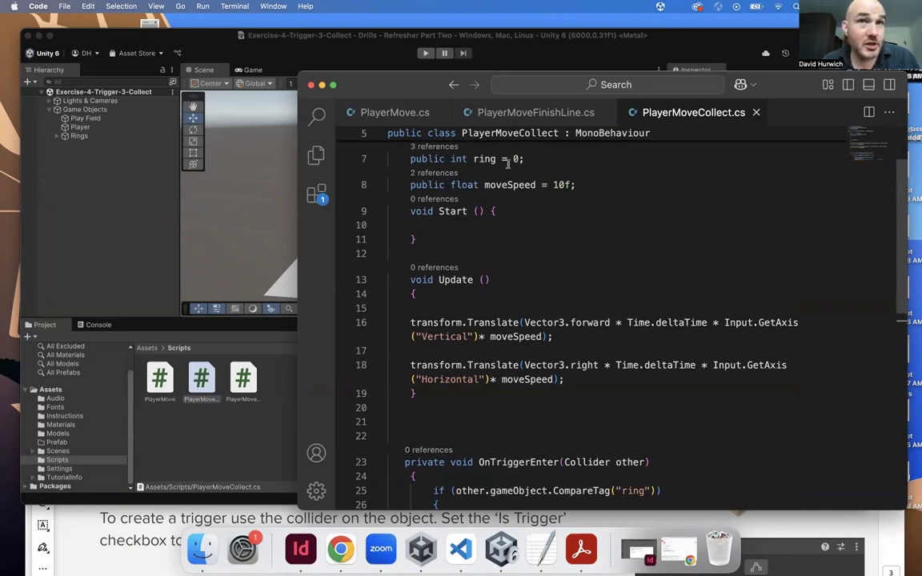
scroll(554, 330, down, 2)
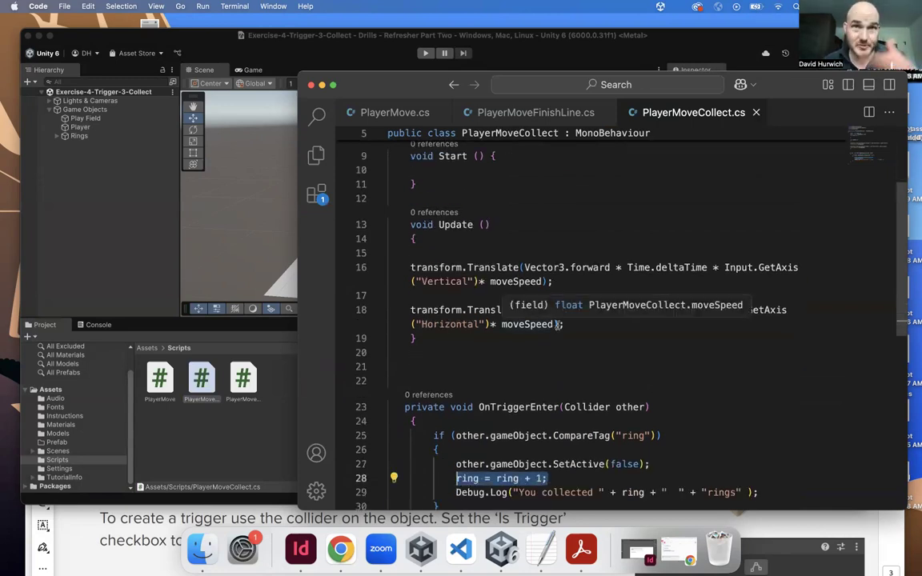
scroll(528, 323, down, 4)
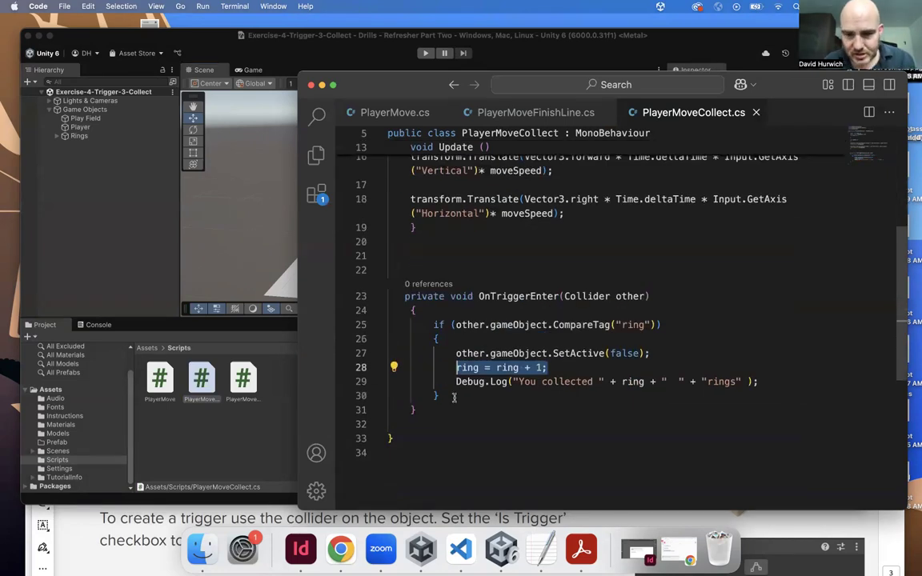
drag(454, 381, 752, 382)
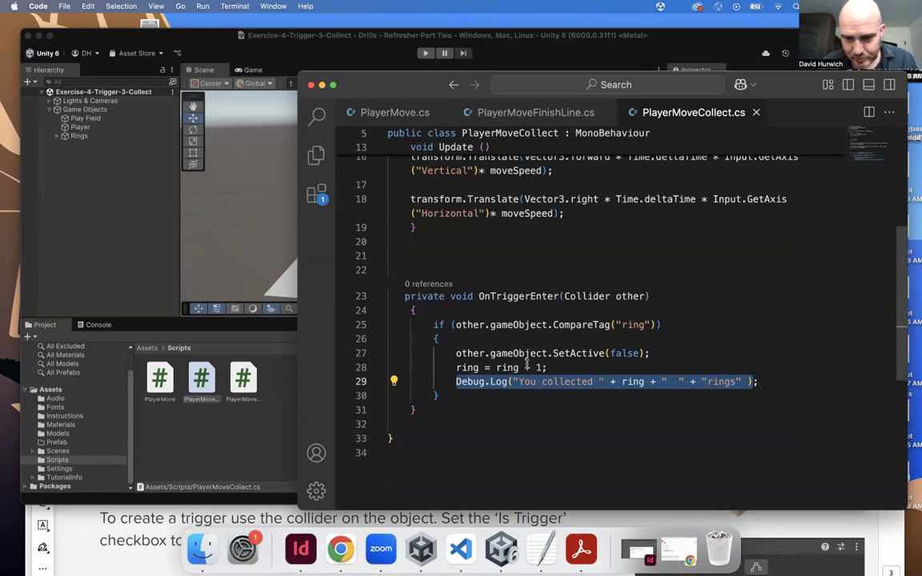
- Switch to Unity, expand the Box Collider of the ring on the play field, and open the project's tag settings
click(286, 231)
click(508, 205)
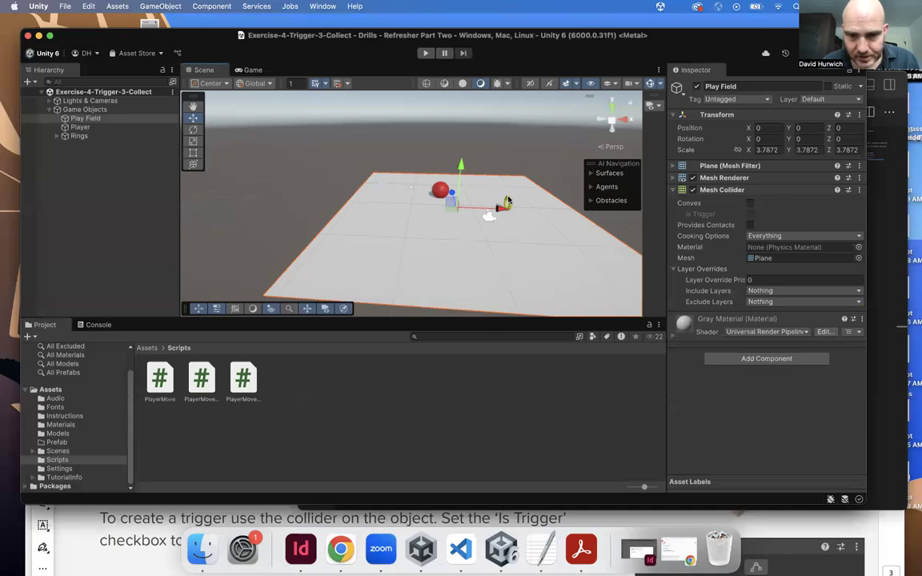
click(507, 201)
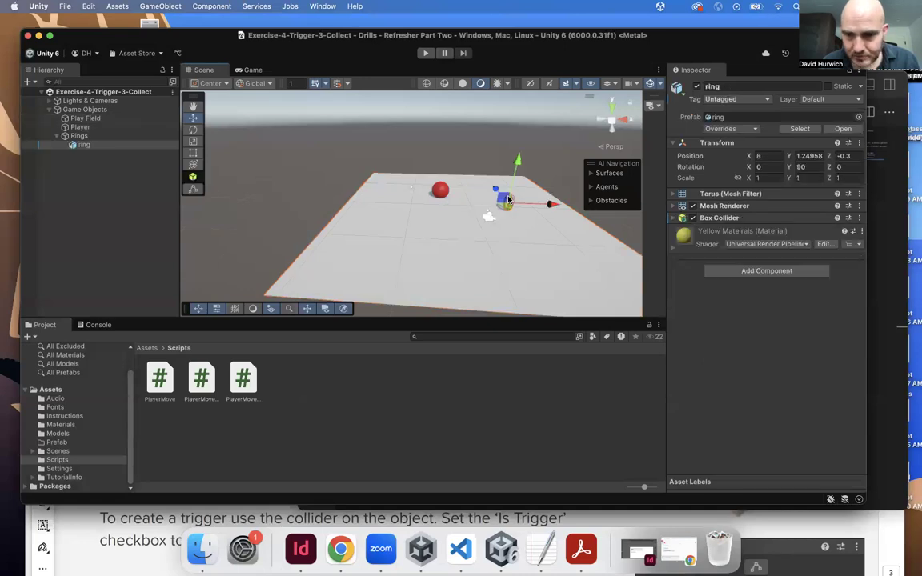
click(675, 218)
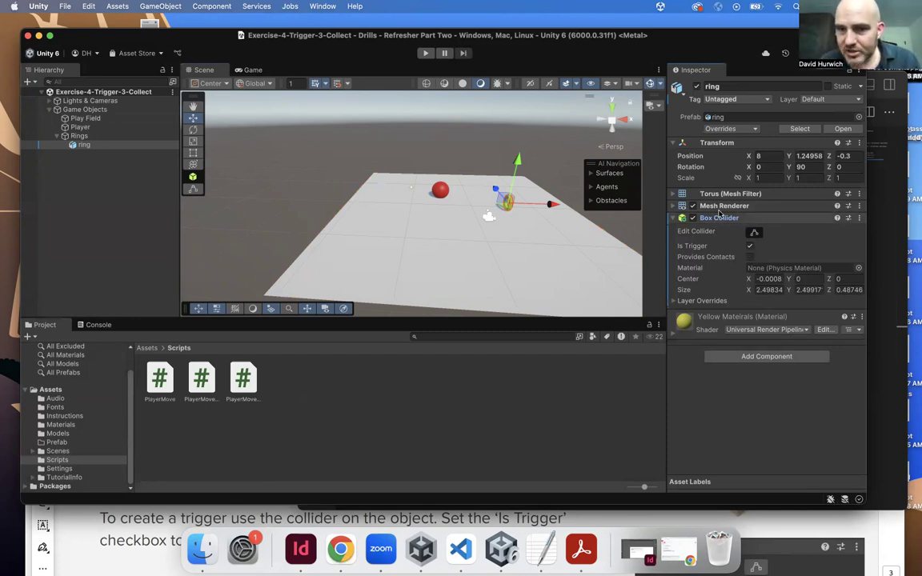
click(730, 100)
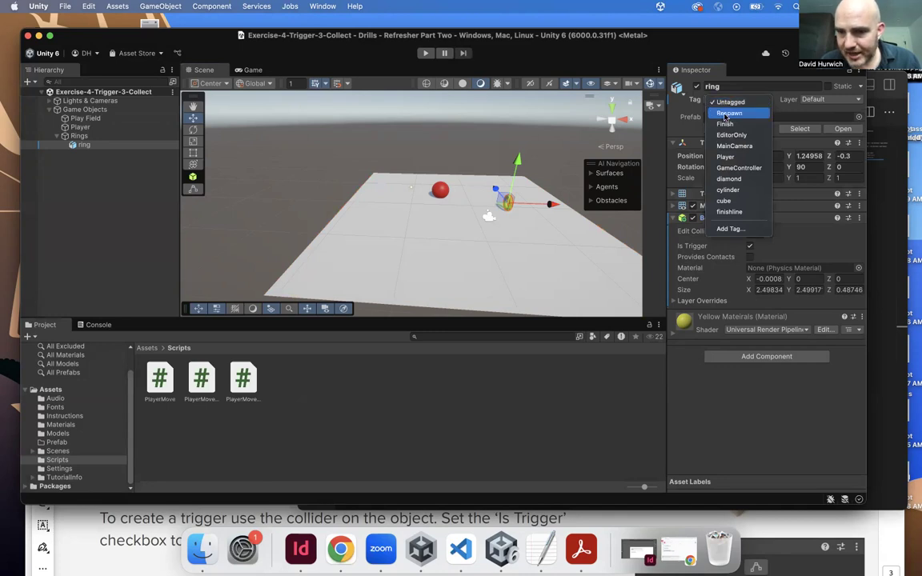
click(739, 229)
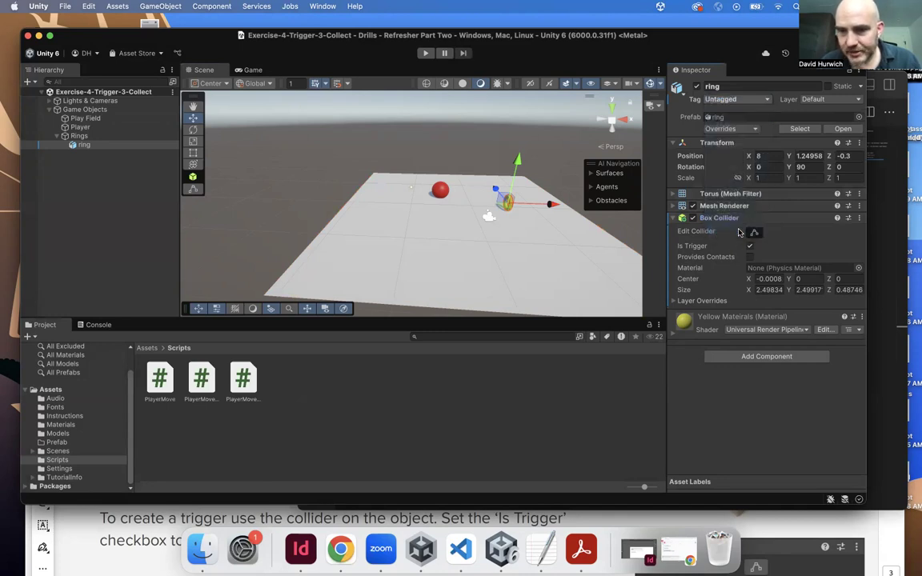
click(835, 176)
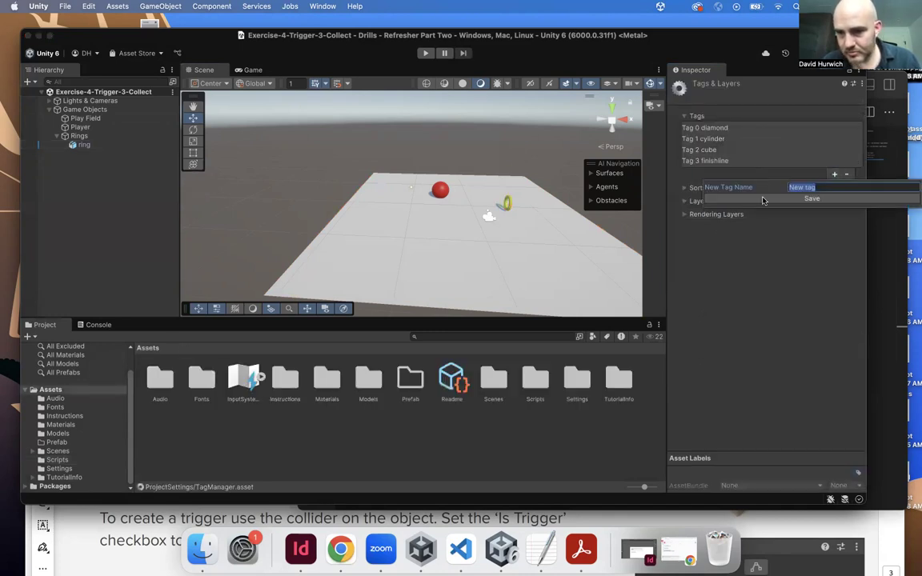
click(764, 200)
click(821, 162)
click(819, 172)
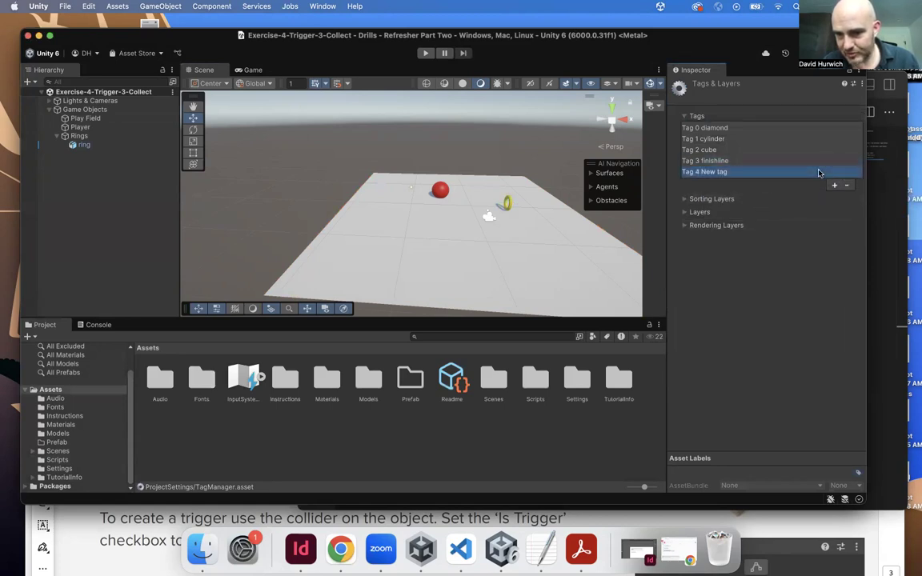
click(848, 185)
- Create a tag named "ring" and assign it to the ring on the play field
click(835, 175)
text(ring)
click(811, 198)
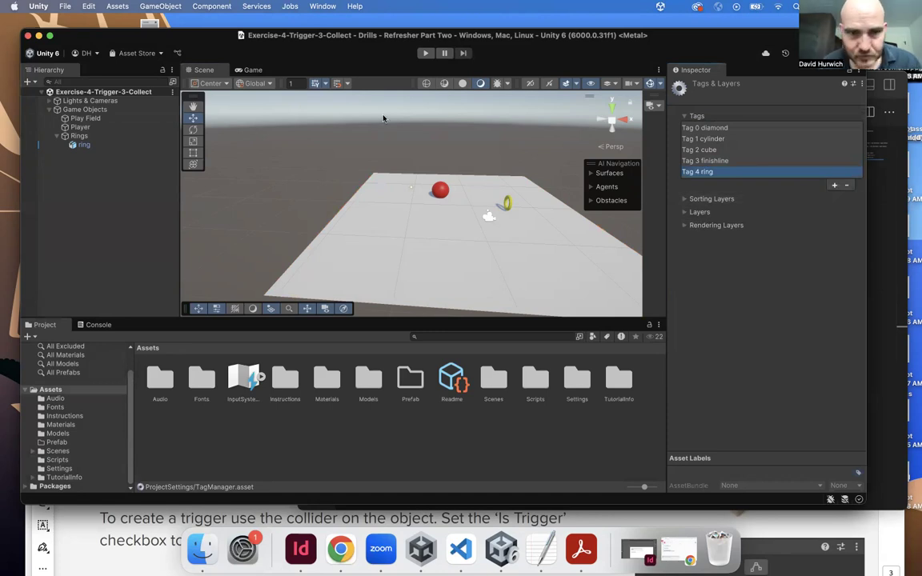
click(508, 202)
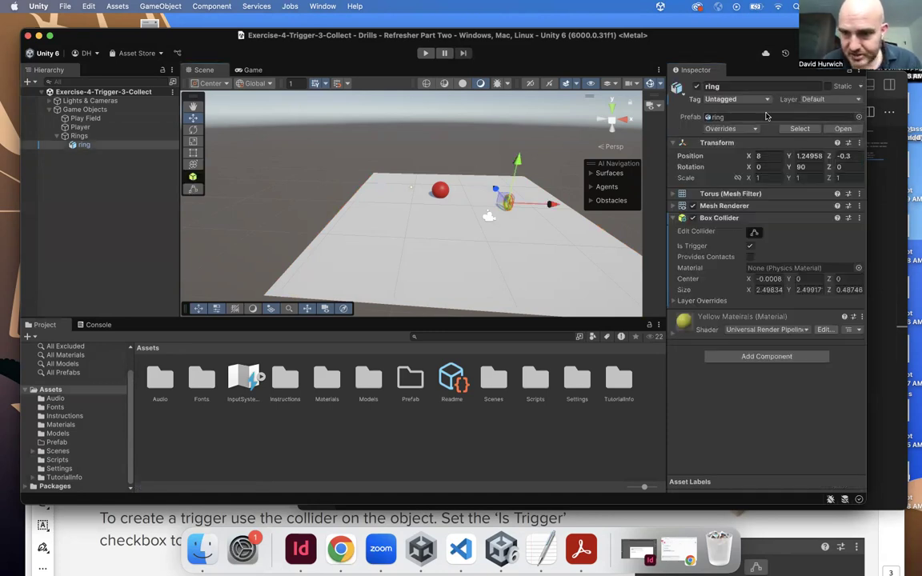
click(742, 100)
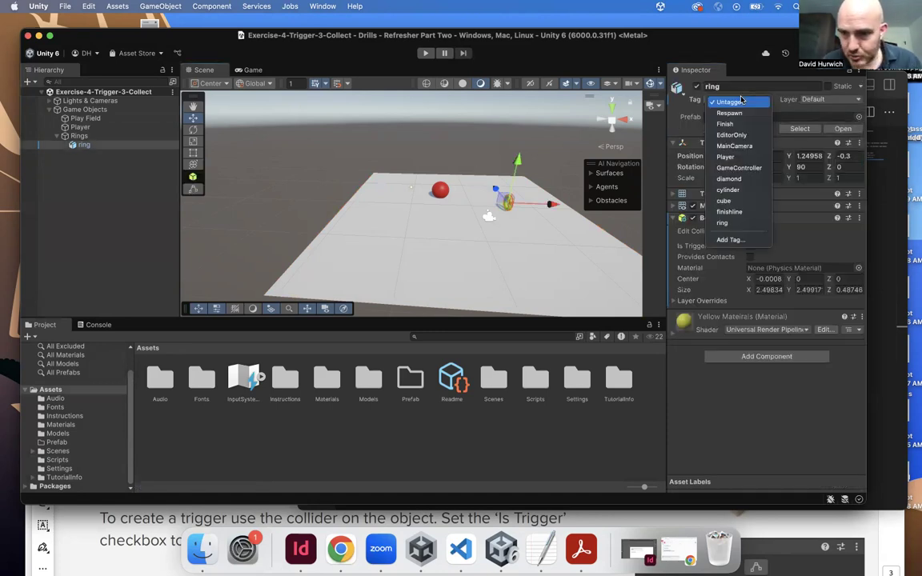
click(729, 222)
- Play the scene in the Game view with the Console shown, move the Player ball into the ring, and stop the game
click(247, 69)
click(420, 53)
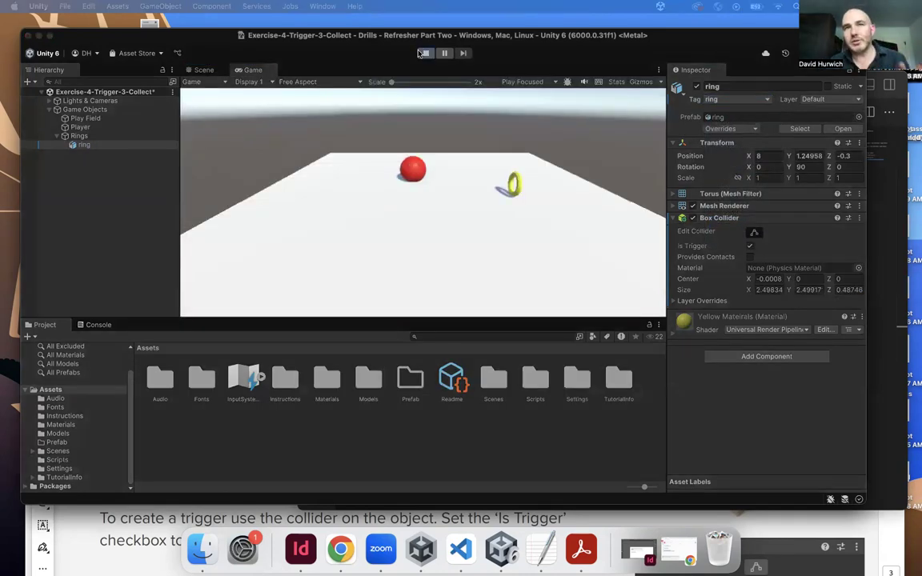
click(99, 326)
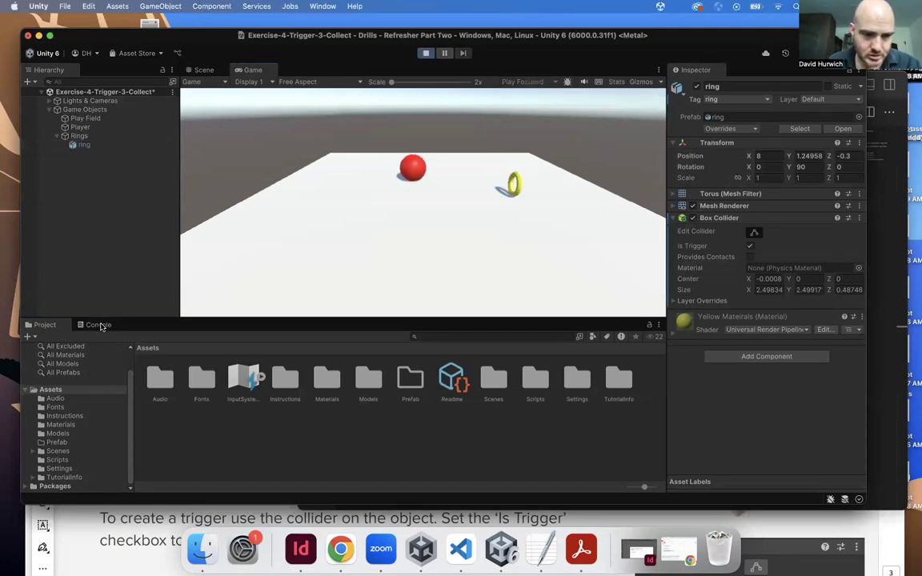
key(Right)
key(Down)
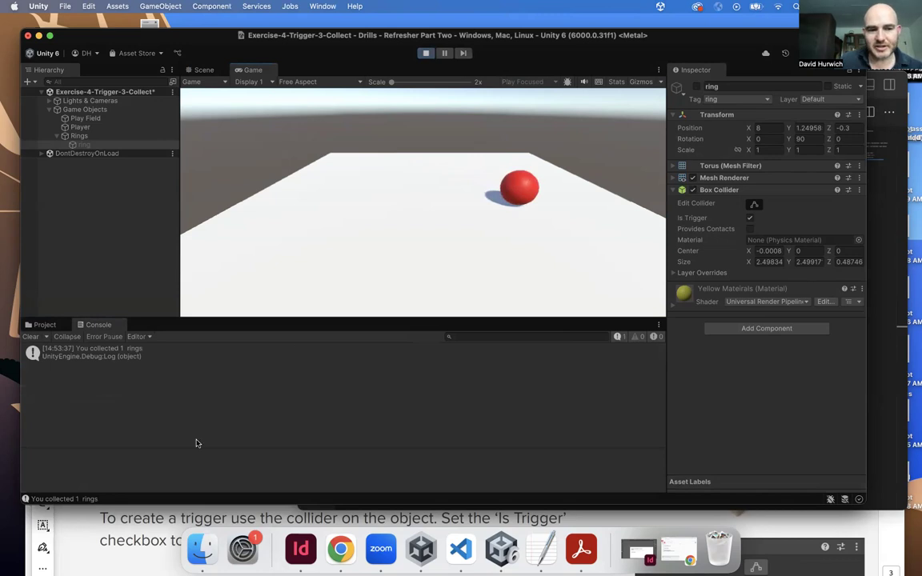
click(425, 53)
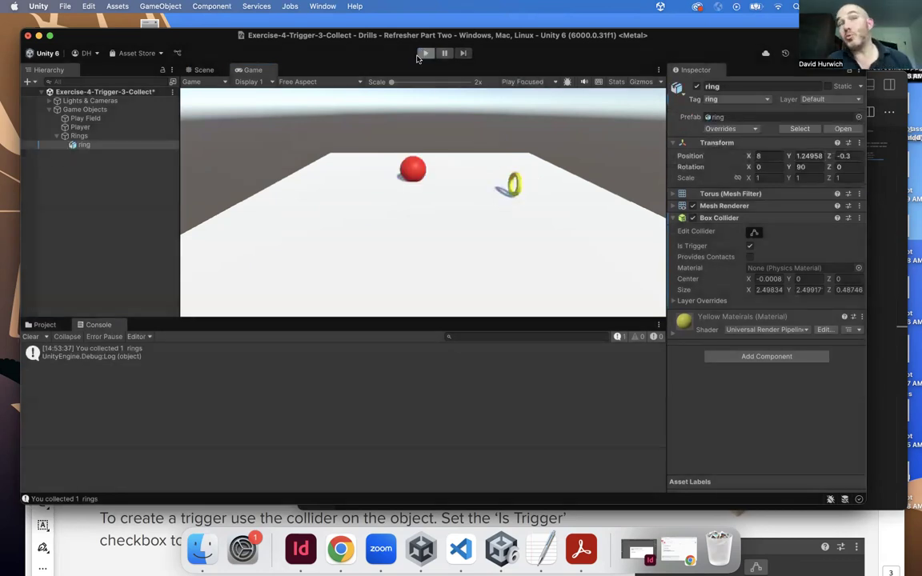
- Place a second ring from the Models folder on the play field in the Scene view, at about X -4.16, Z -0.6
click(199, 70)
click(44, 325)
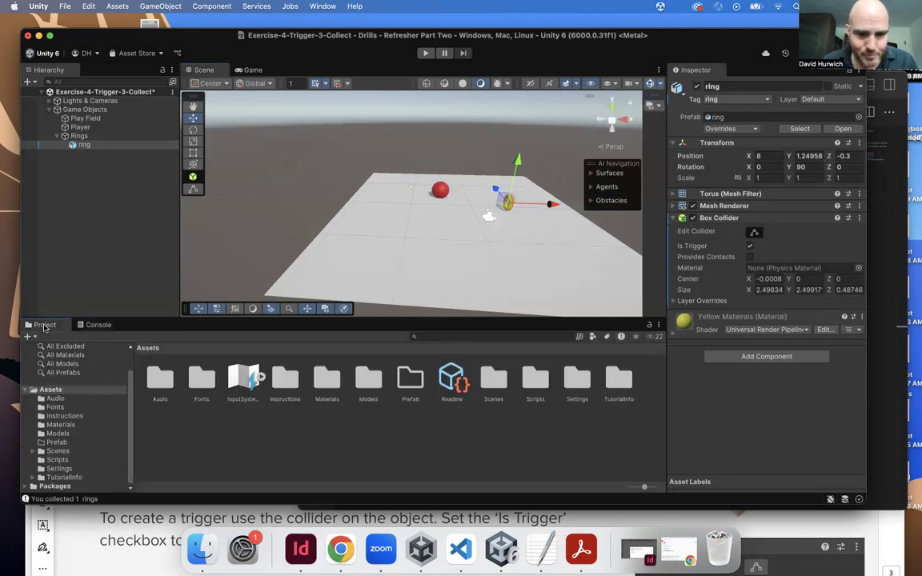
click(55, 406)
click(61, 424)
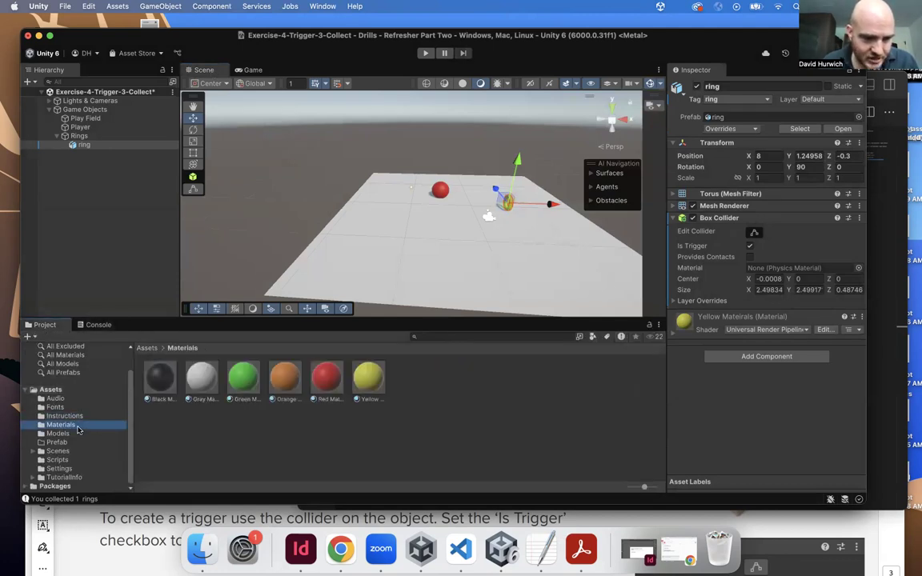
click(74, 434)
drag(327, 381, 387, 196)
- Apply the yellow material to the new ring and add a Box Collider with Is Trigger enabled
click(60, 424)
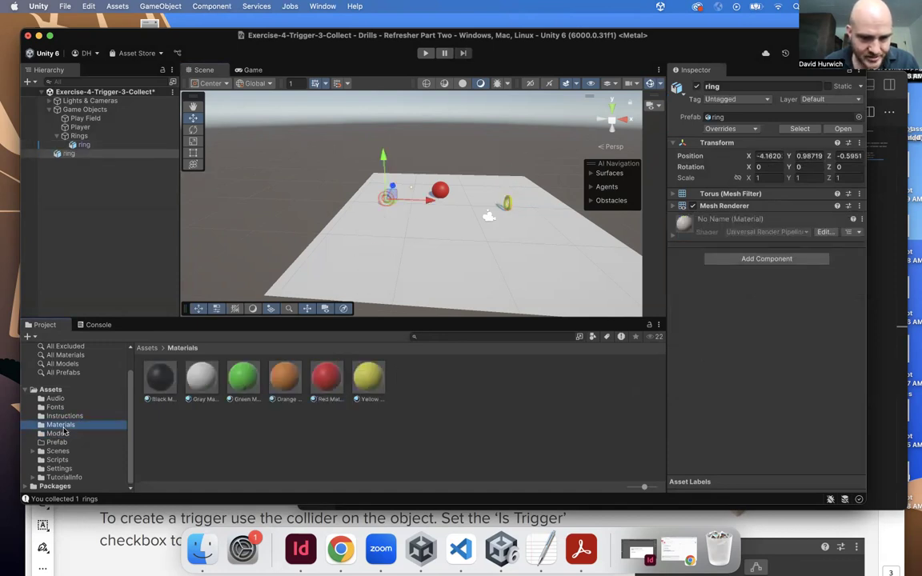
drag(368, 377, 387, 198)
click(767, 259)
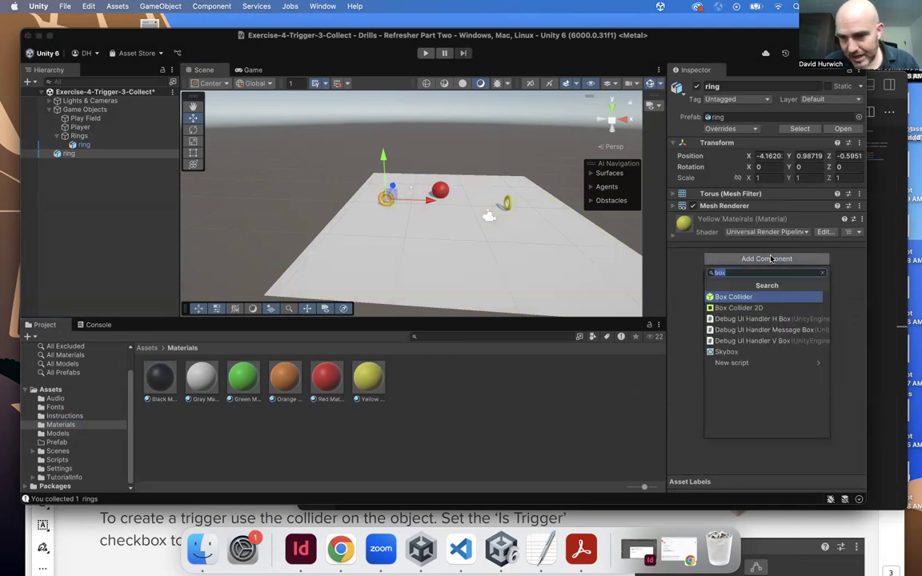
key(Escape)
click(750, 246)
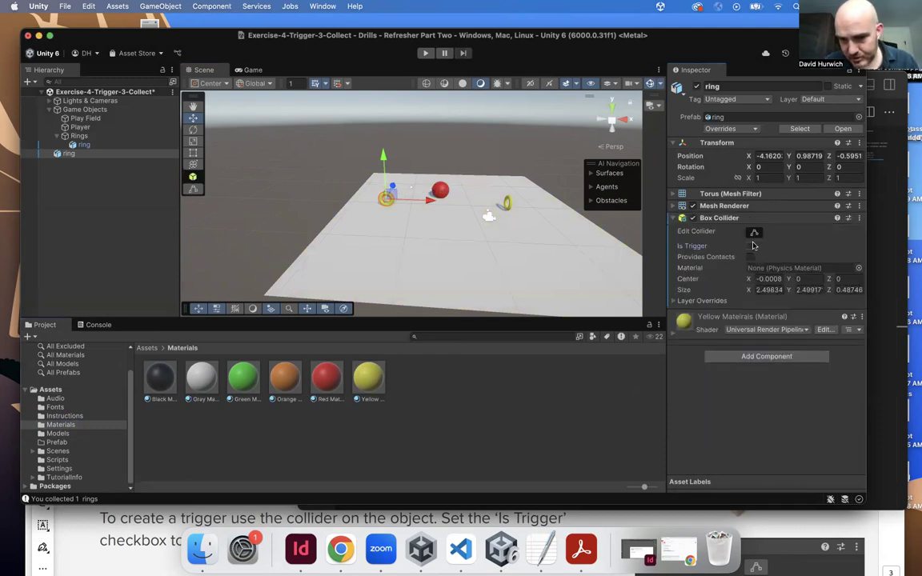
- Assign the ring tag to the second ring
click(749, 100)
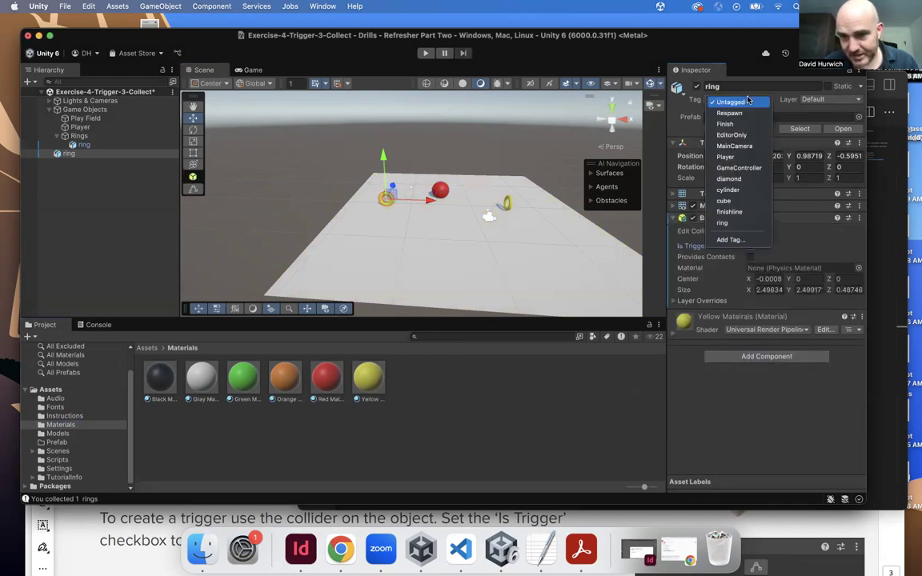
click(742, 224)
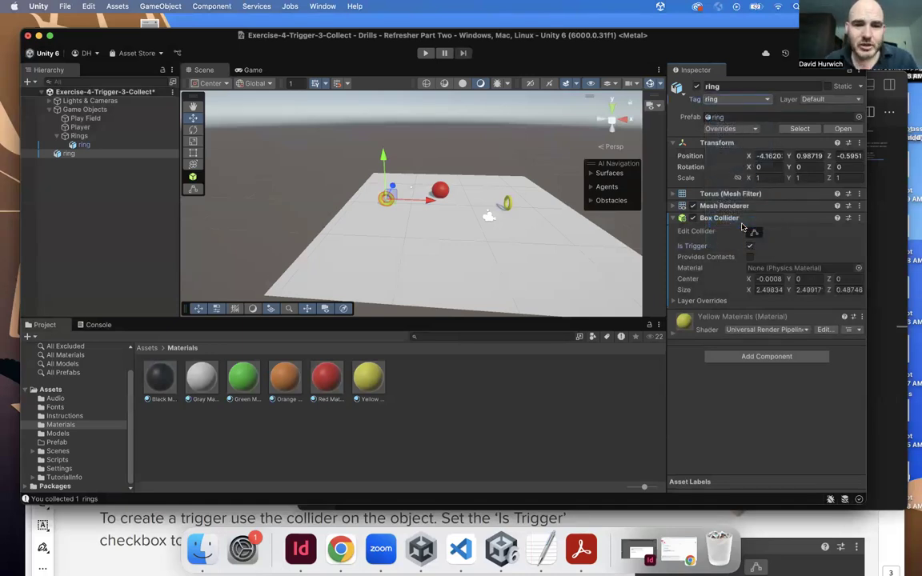
- Switch to the TextEdit notes and add the line "Prefab, prefabrication" below the Game Tag definition, separated by a blank line
click(541, 550)
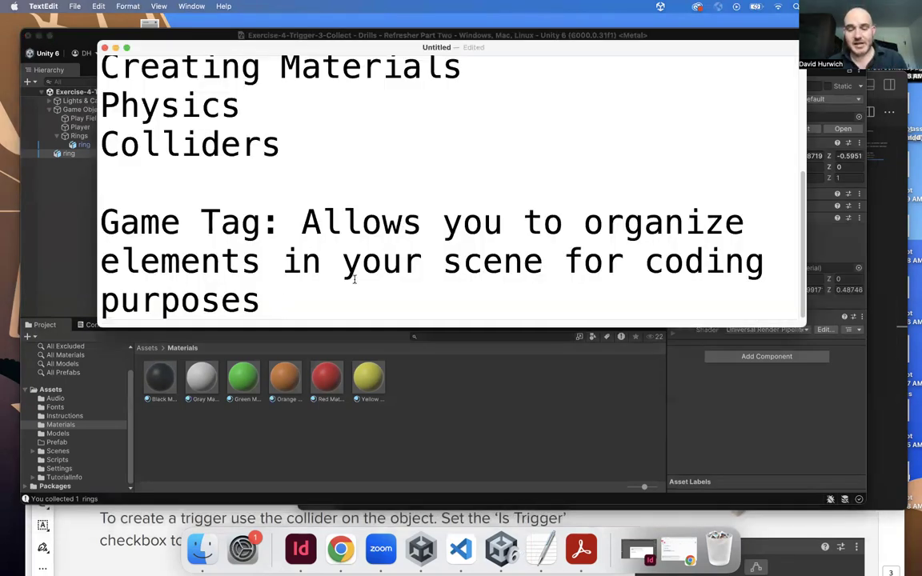
key(Return)
key(Return)
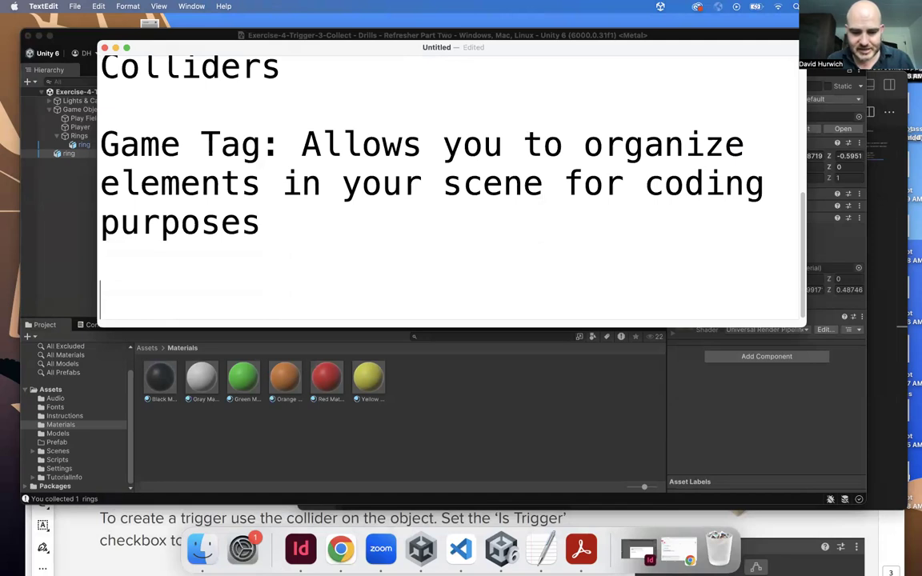
text(PRe)
key(BackSpace)
key(BackSpace)
text(re)
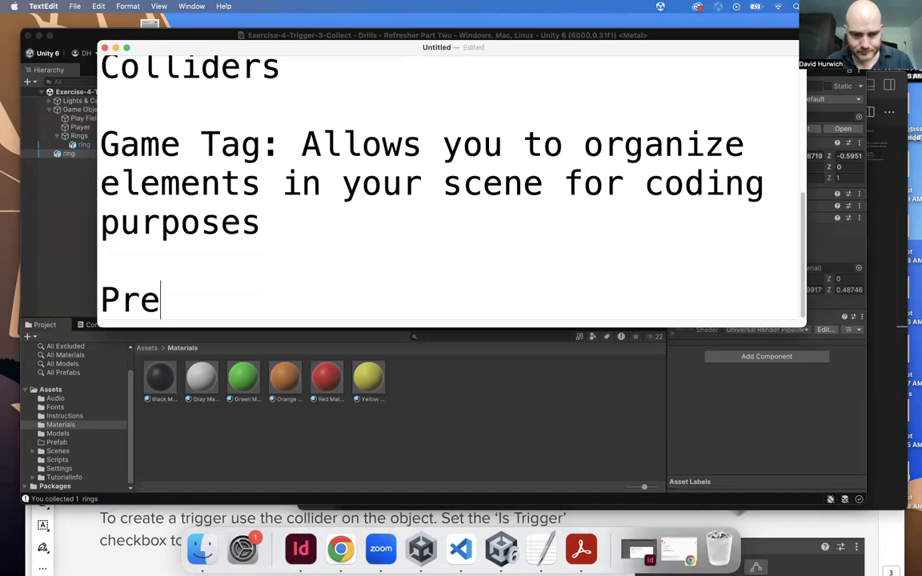
text(fab, )
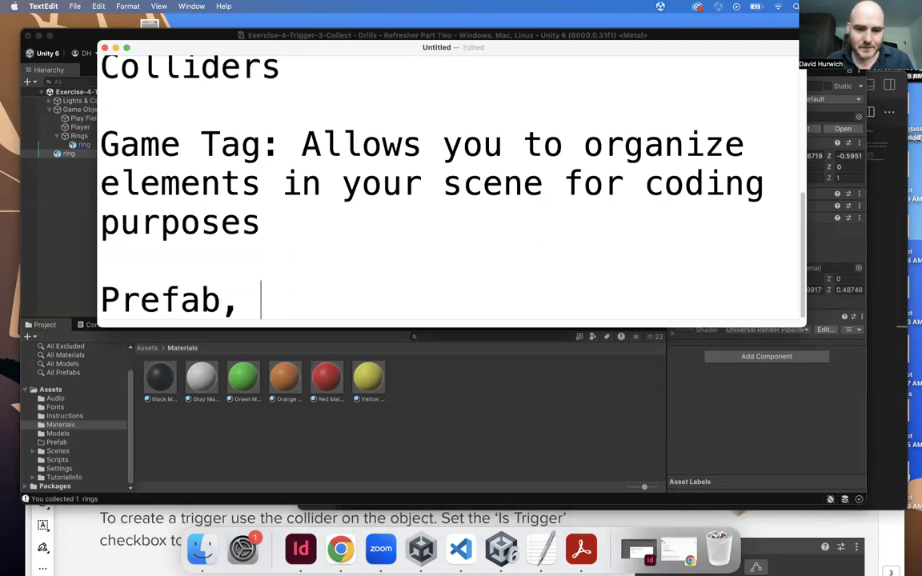
text(pref)
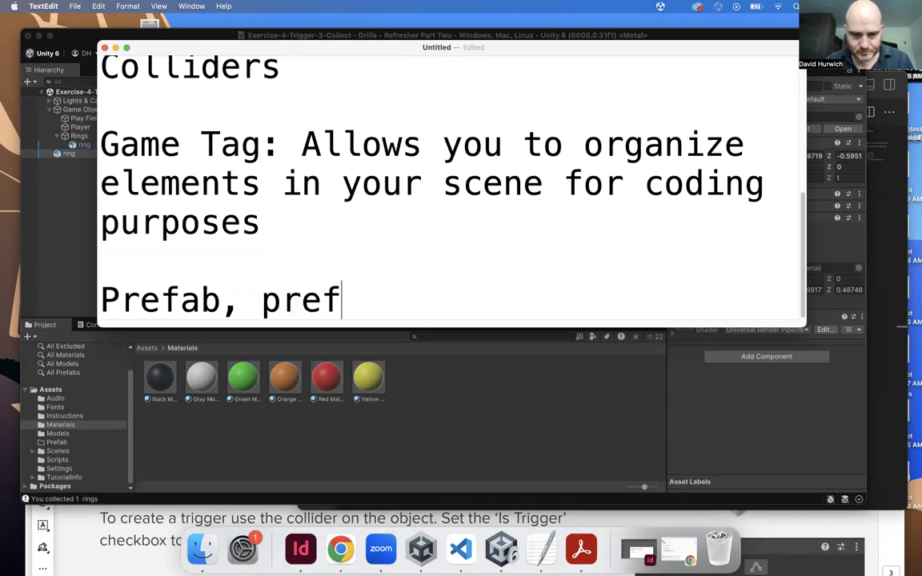
text(abiication)
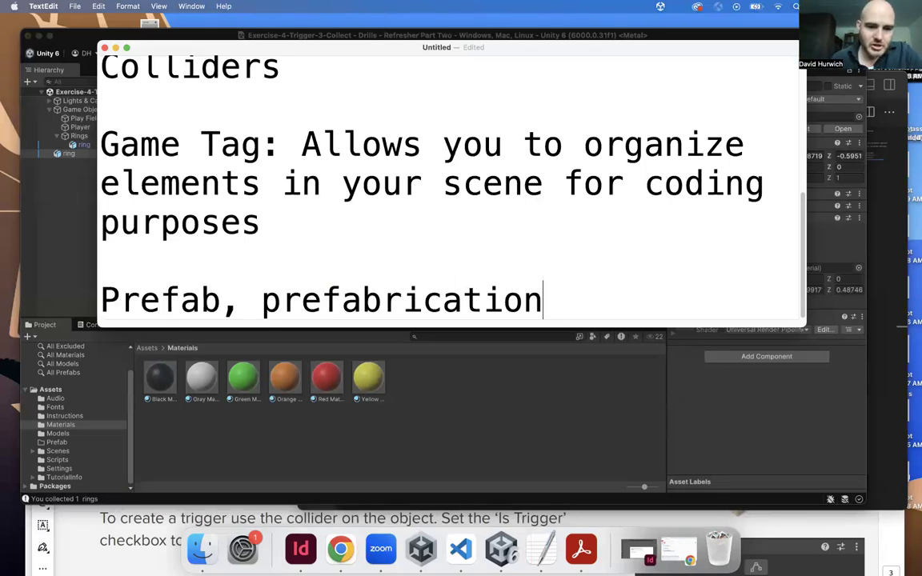
- Return to Unity, show the Prefab folder's contents, and delete the second ring that lies outside the Rings group
click(275, 418)
click(83, 437)
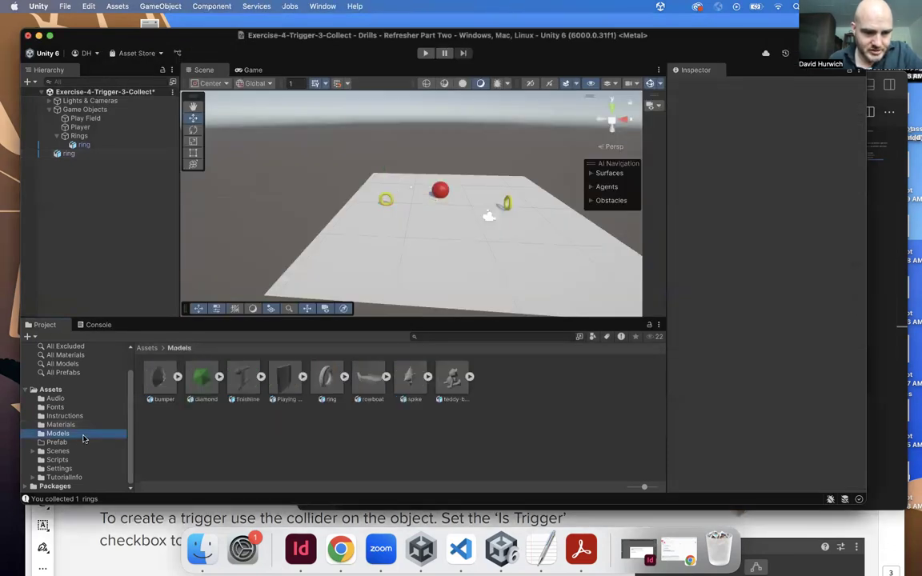
click(79, 442)
click(386, 198)
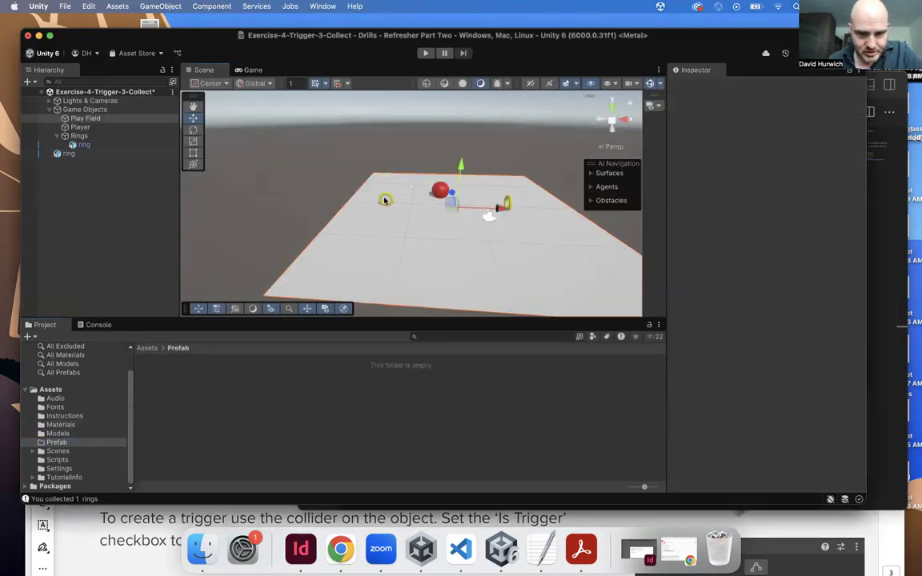
click(72, 154)
right_click(77, 156)
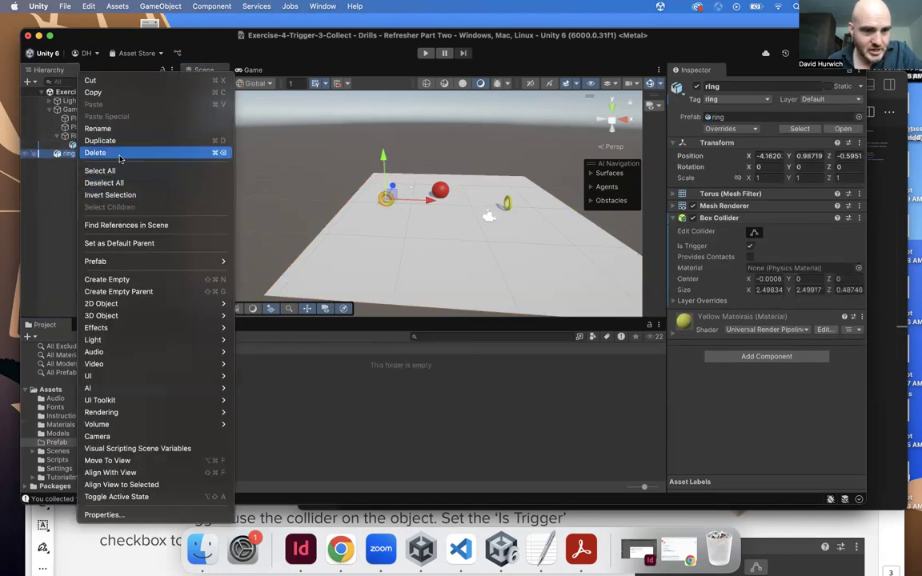
click(107, 152)
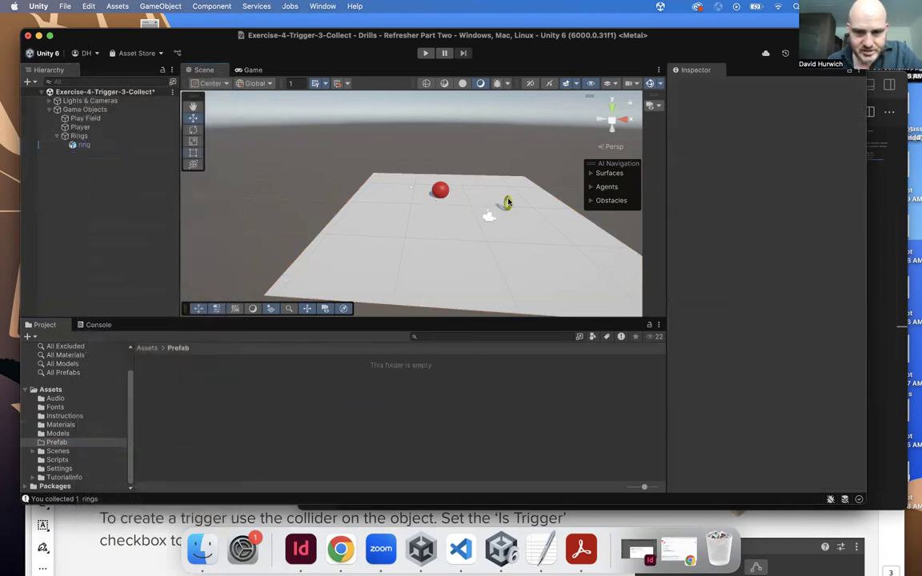
- Save the ring in the Rings group as a prefab variant in the Prefab folder and review its tag, components and material
click(505, 202)
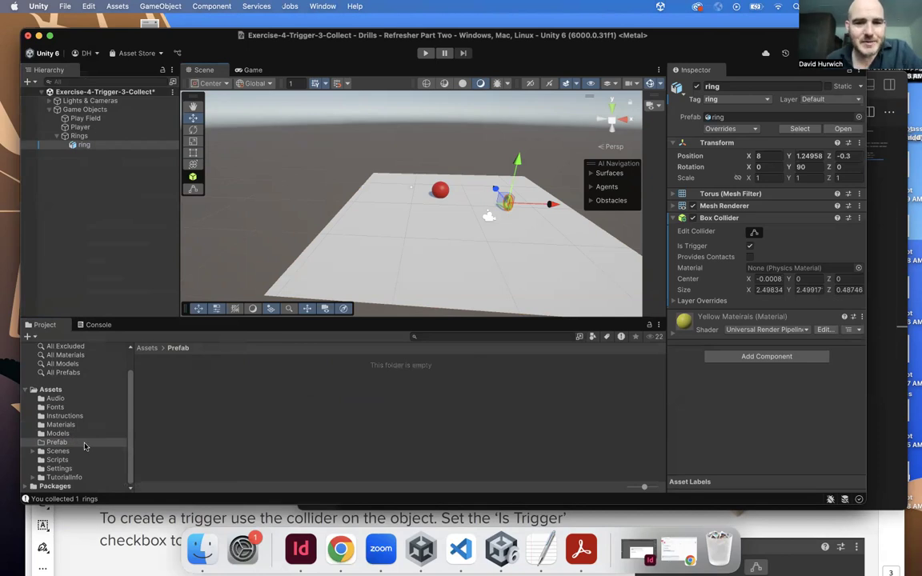
drag(83, 144, 197, 411)
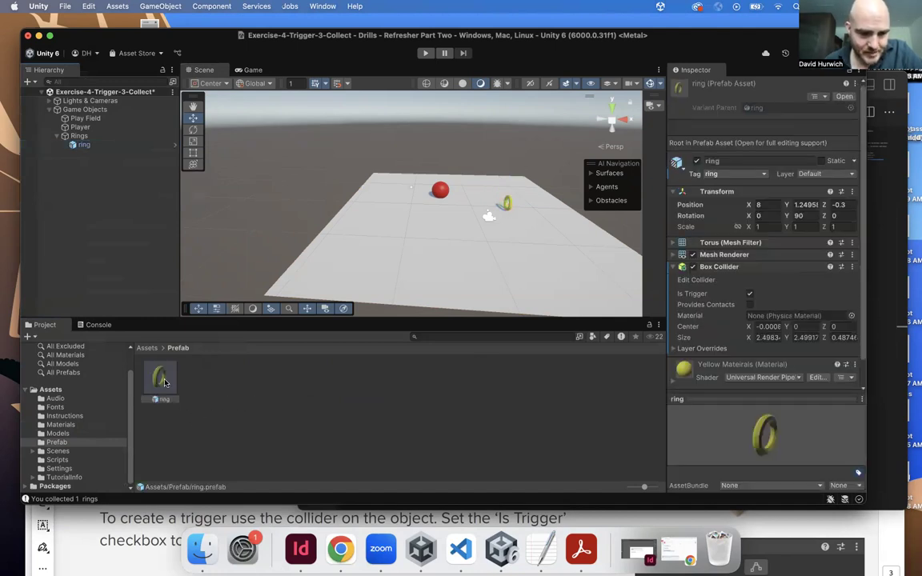
click(207, 437)
click(162, 380)
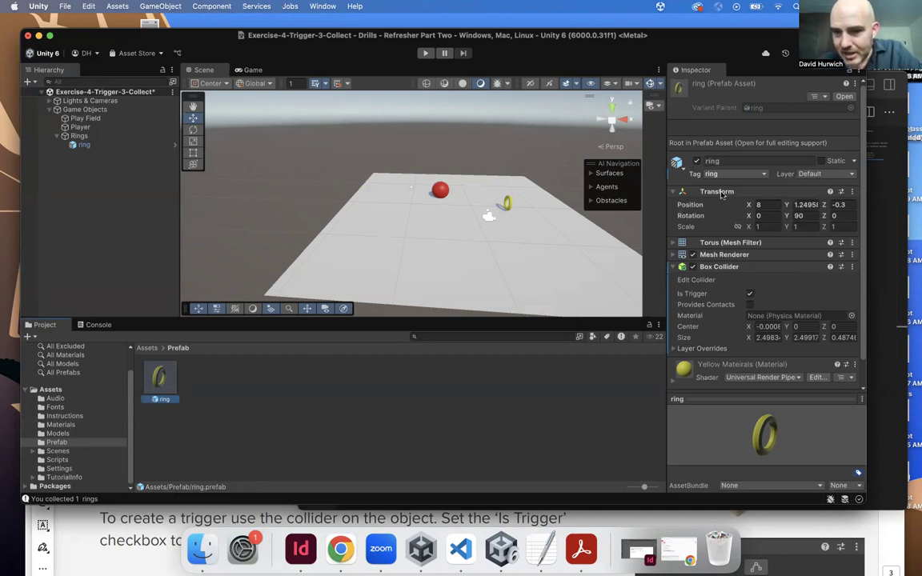
click(675, 191)
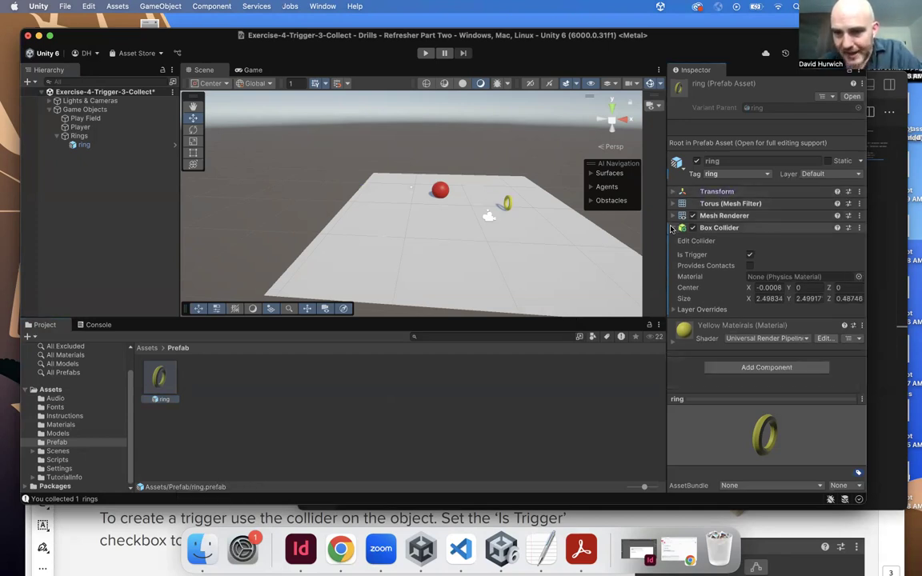
click(672, 228)
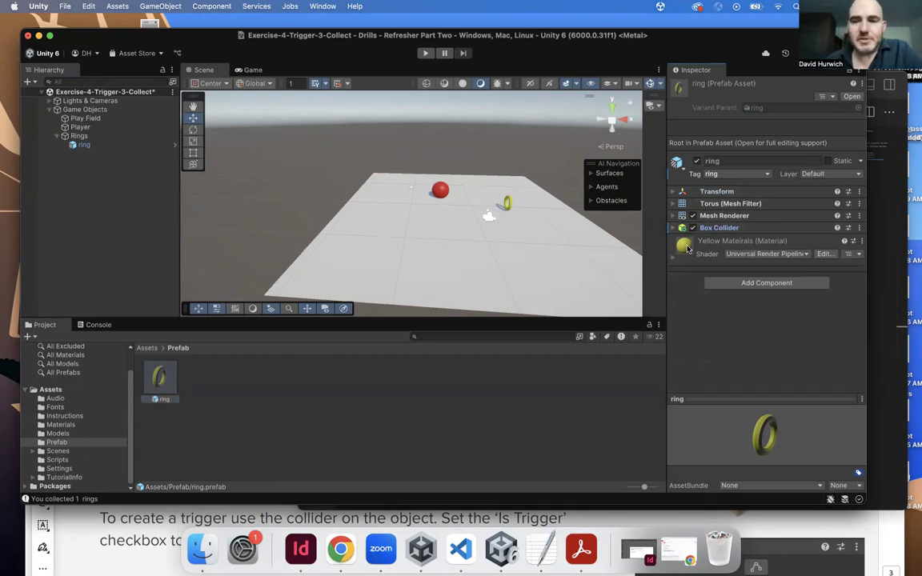
click(717, 229)
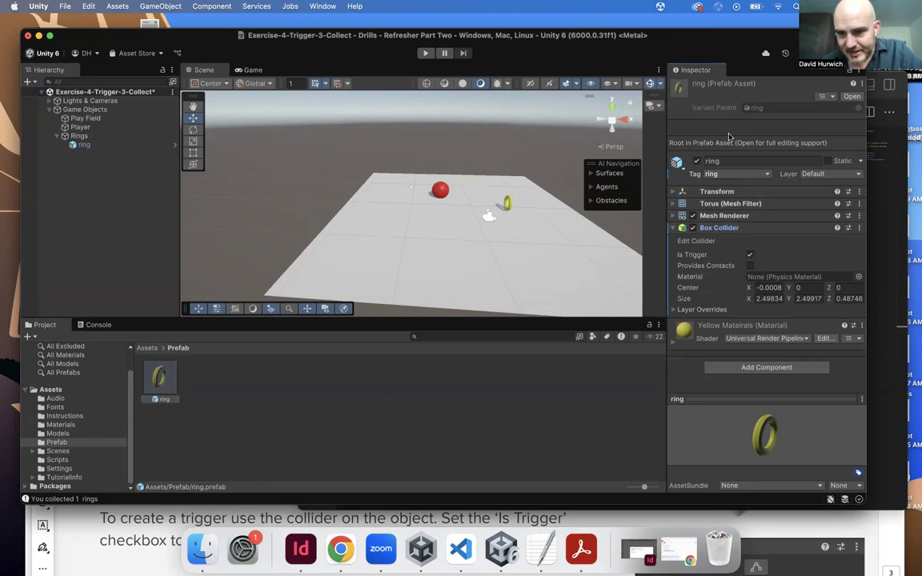
click(677, 229)
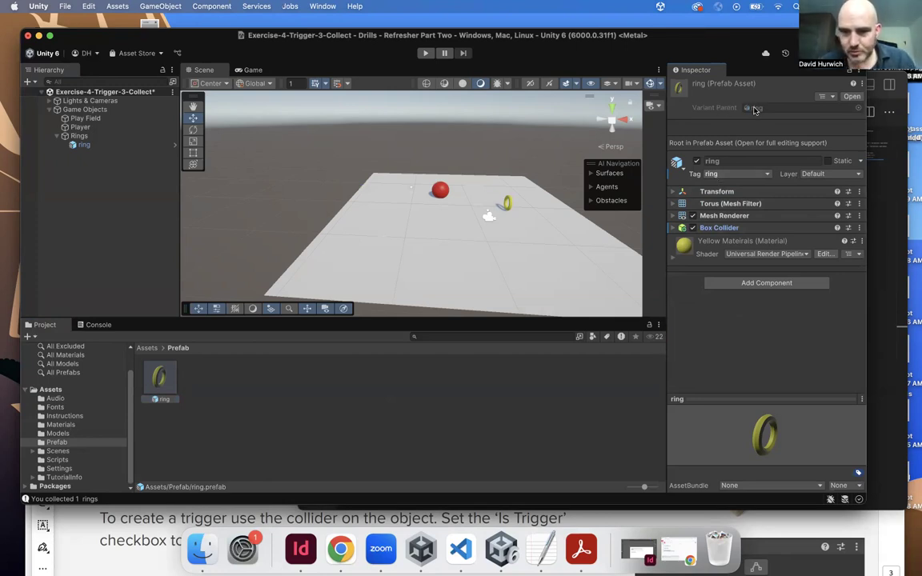
- Place four instances of the ring prefab at separate spots on the play field
drag(160, 382, 376, 203)
drag(437, 256, 519, 234)
drag(160, 378, 378, 234)
drag(360, 305, 454, 231)
- Rotate ring (2), ring (3) and ring (1) about their vertical axes so they face different directions
click(376, 237)
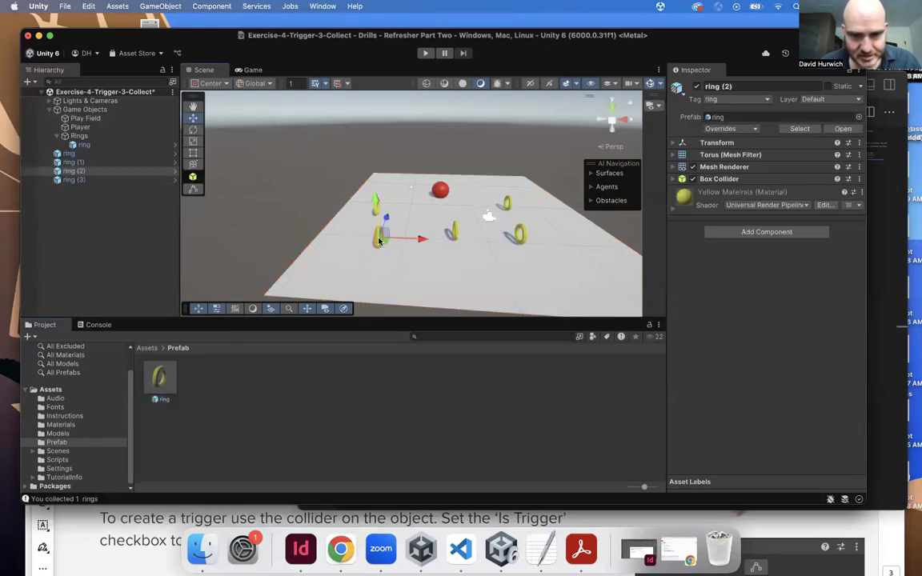
click(193, 131)
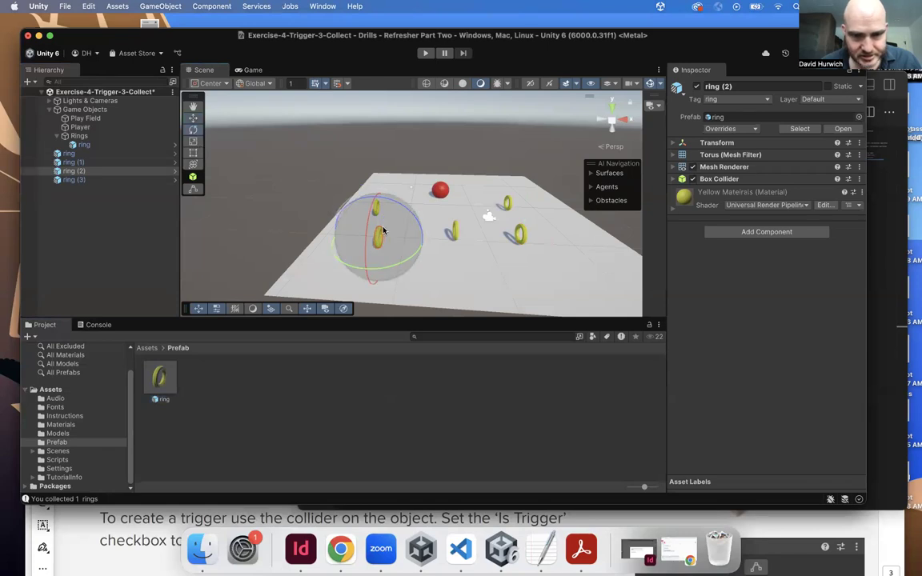
drag(397, 267, 217, 233)
click(456, 233)
drag(473, 251, 421, 251)
click(518, 235)
- Place a fifth ring prefab instance near the play field's far corner and move all five new rings into the Rings group
drag(157, 380, 343, 198)
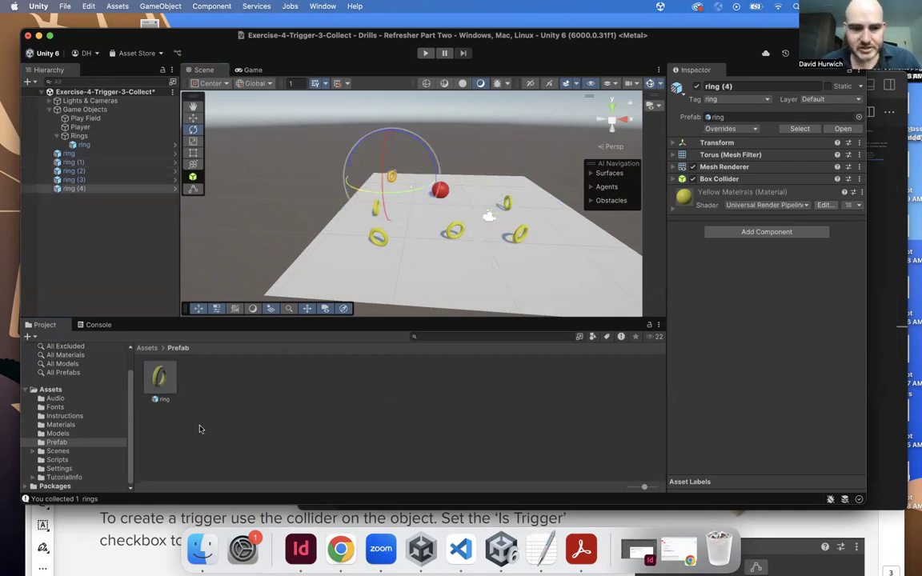
click(68, 153)
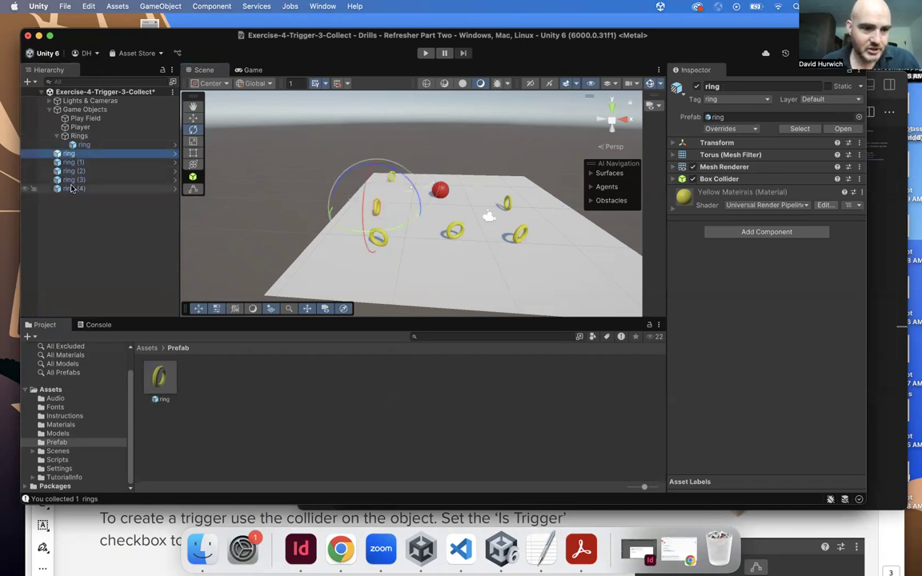
shift+click(72, 189)
drag(70, 154, 81, 137)
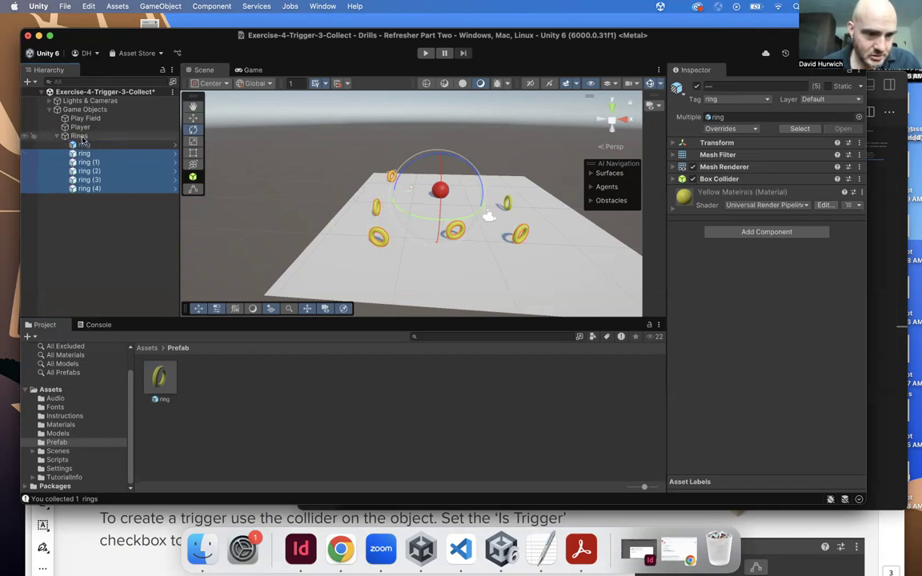
click(260, 422)
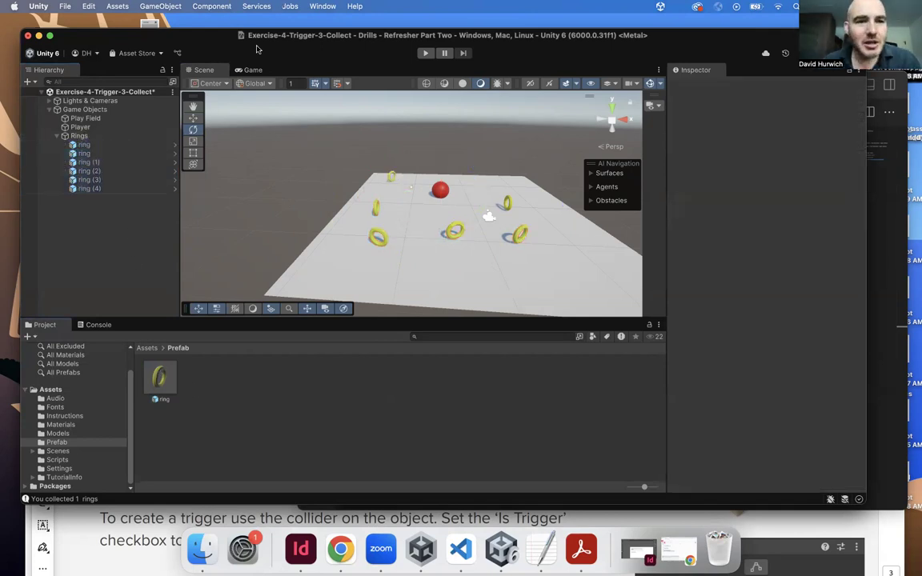
- Inspect the tag and Box Collider settings of ring (4), ring (3) and ring (1)
click(390, 180)
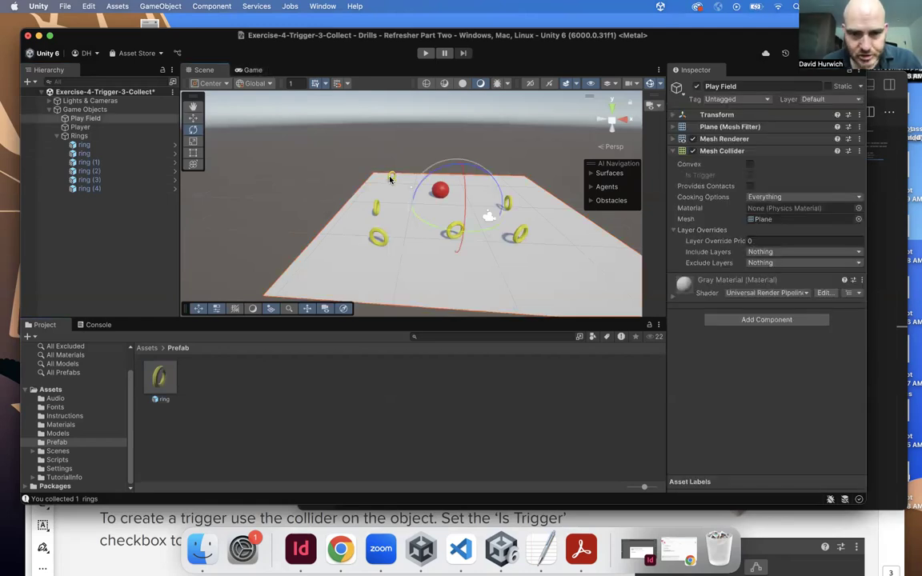
click(391, 175)
click(671, 178)
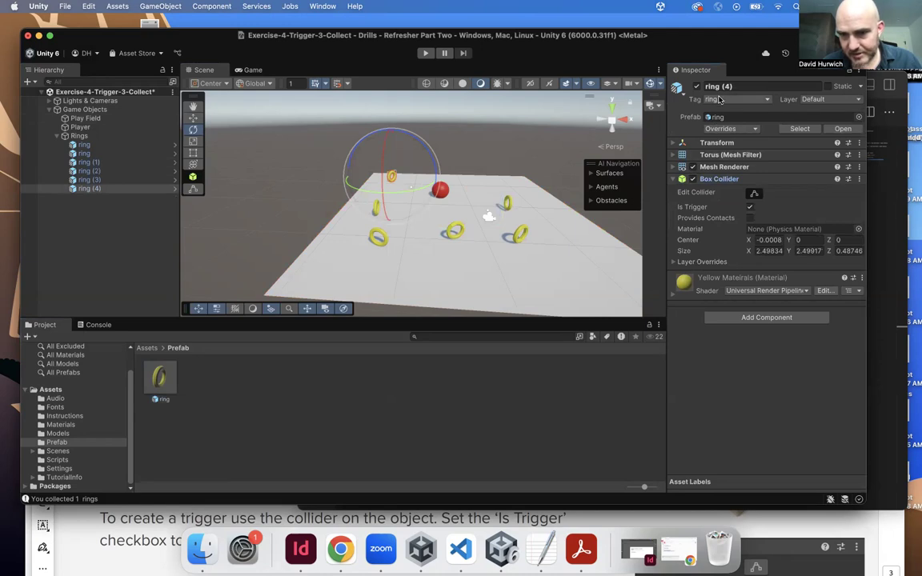
click(454, 231)
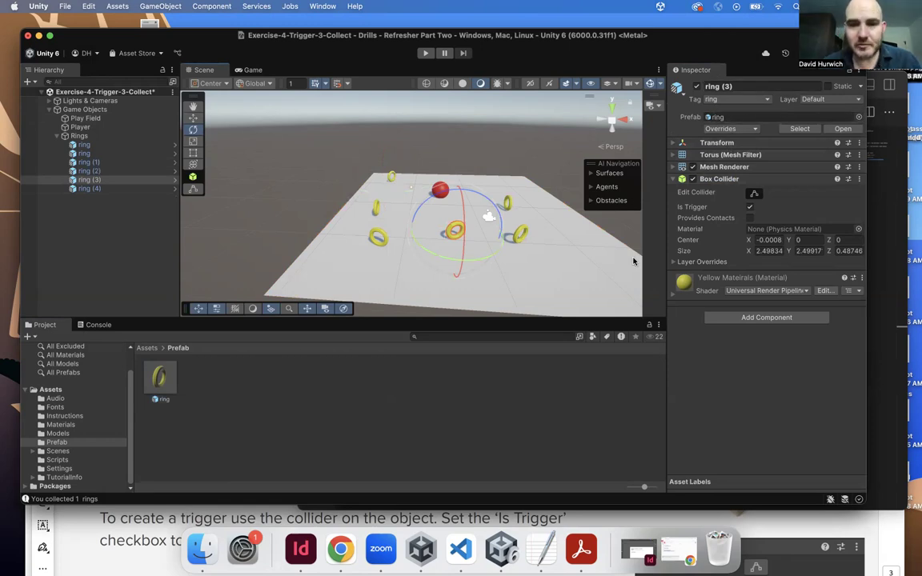
click(520, 231)
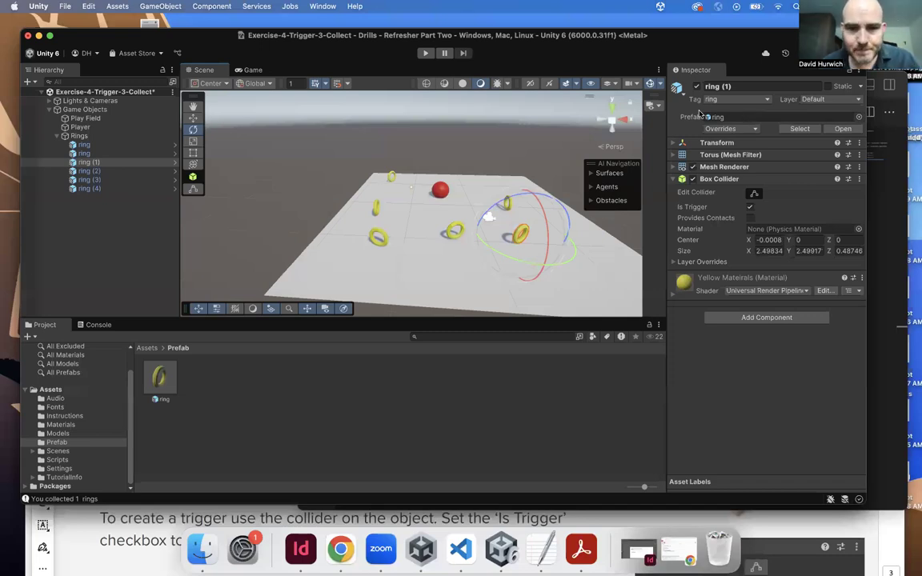
- Play the scene in the Game view, steer the Player ball through all six rings to collect them, and stop the game
click(248, 70)
click(426, 53)
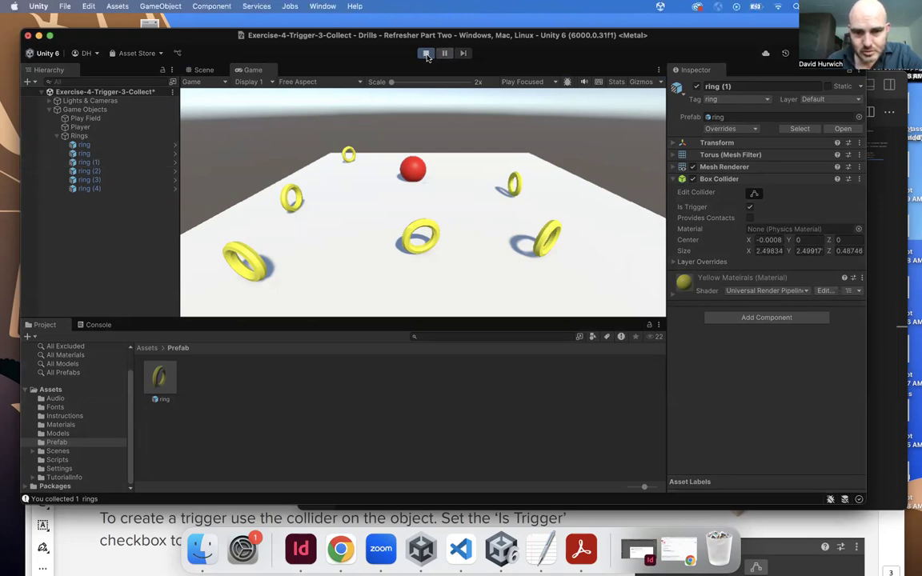
key(Left)
key(Up)
key(Left)
key(Down)
key(Up)
key(Left)
key(Down)
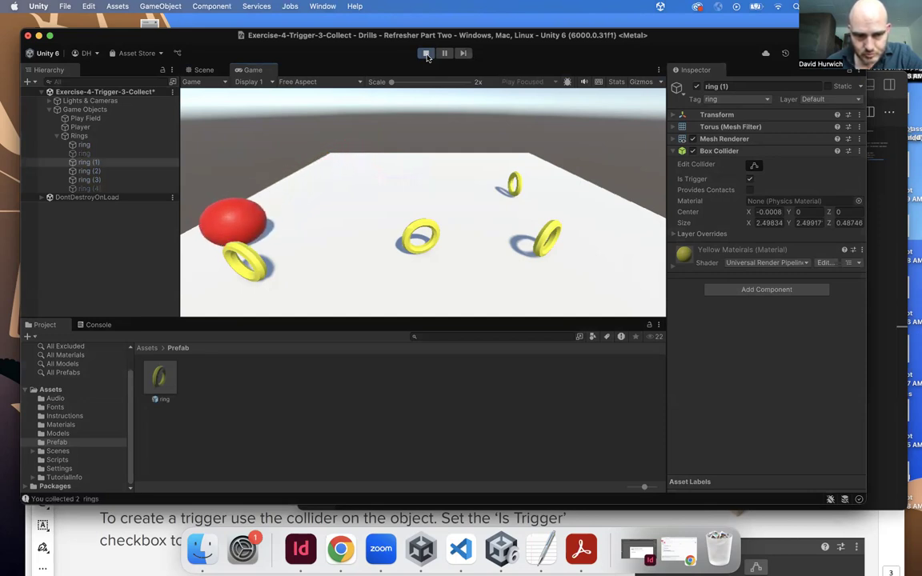
key(Right)
key(Up)
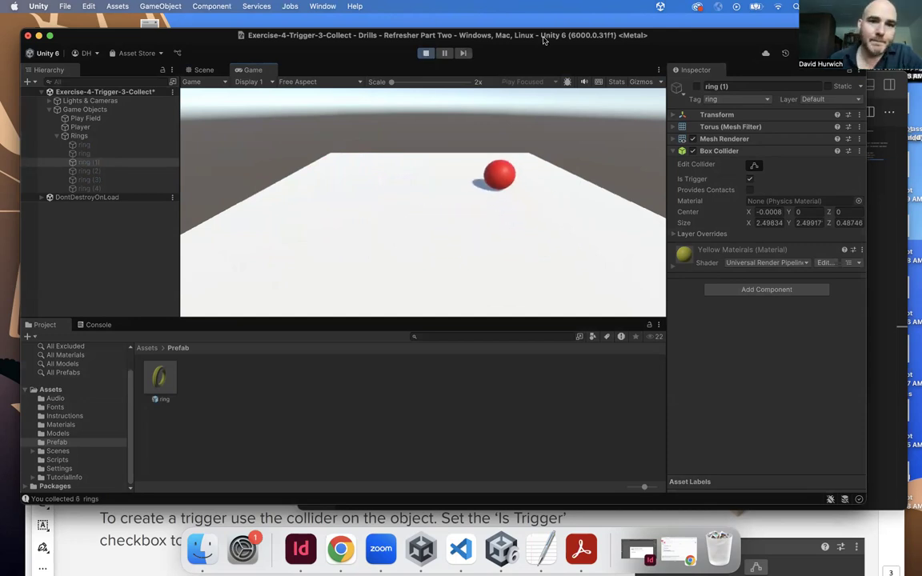
click(425, 52)
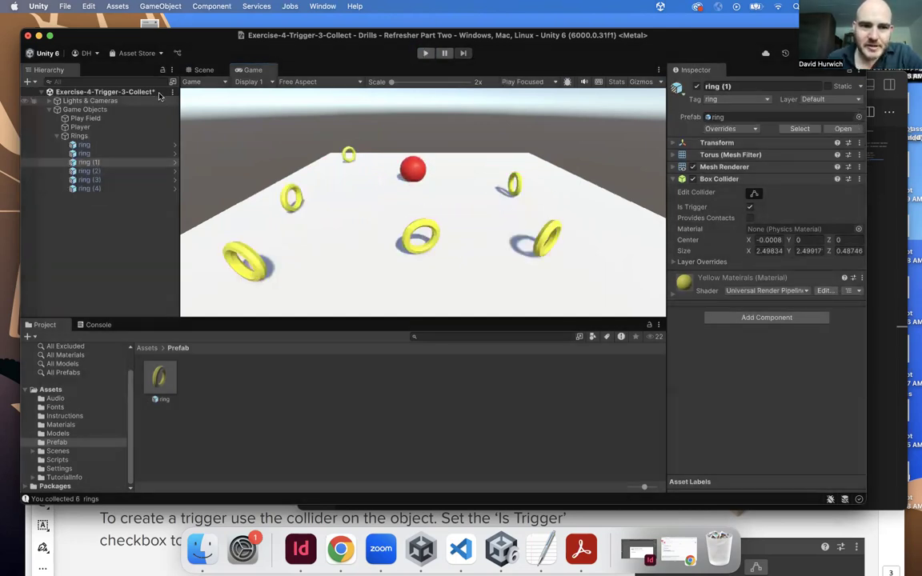
- Return to the Scene view and show the ring prefab asset's properties
click(204, 70)
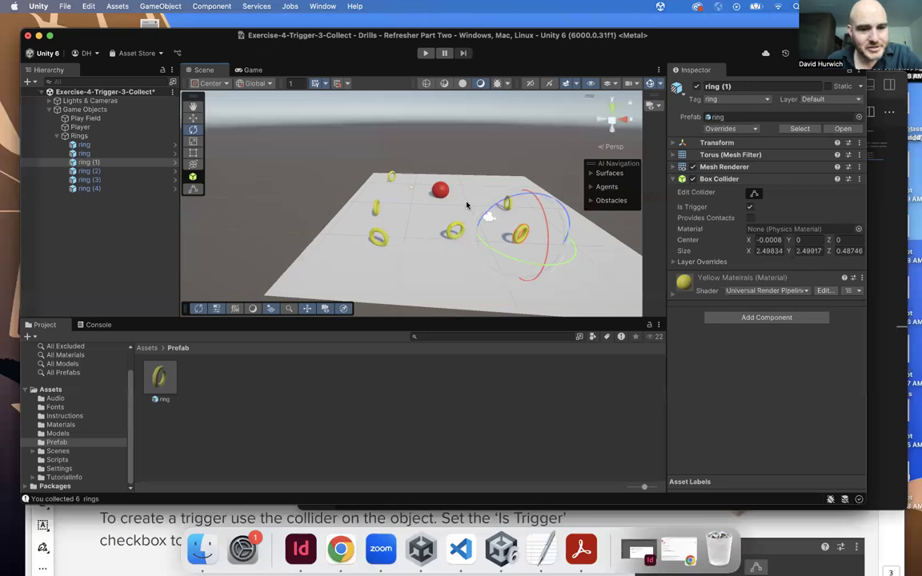
click(157, 381)
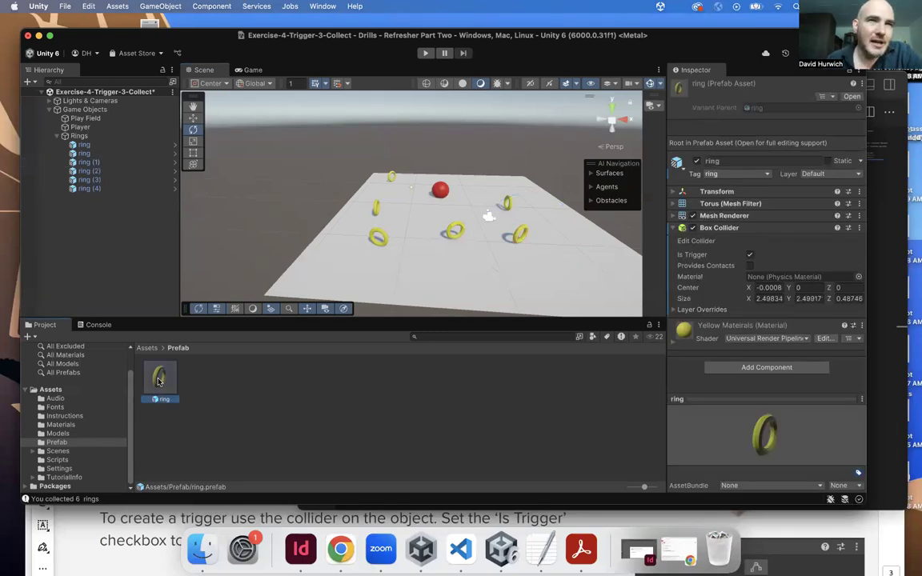
- Open the ring prefab for editing and apply the Red Material to its torus
double_click(158, 381)
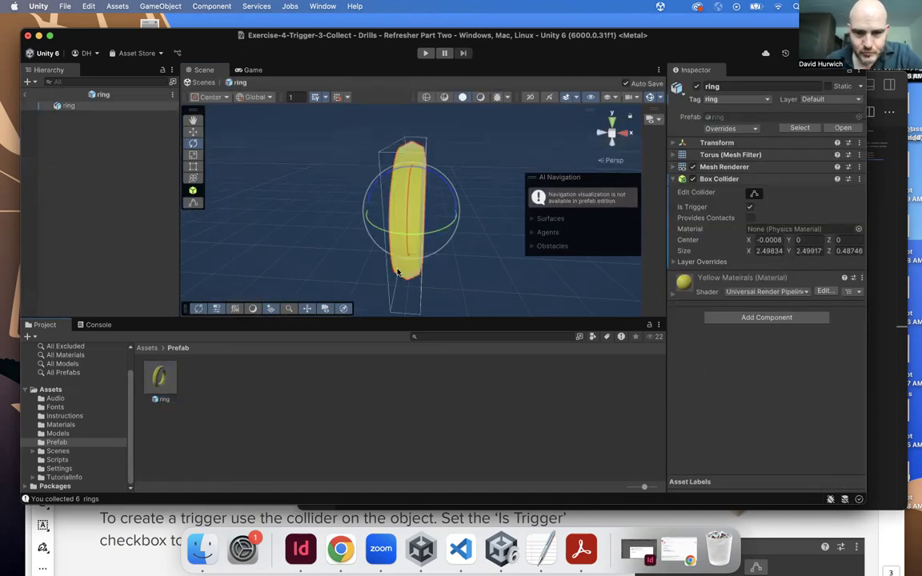
scroll(423, 250, down, 3)
alt+drag(423, 247, 306, 202)
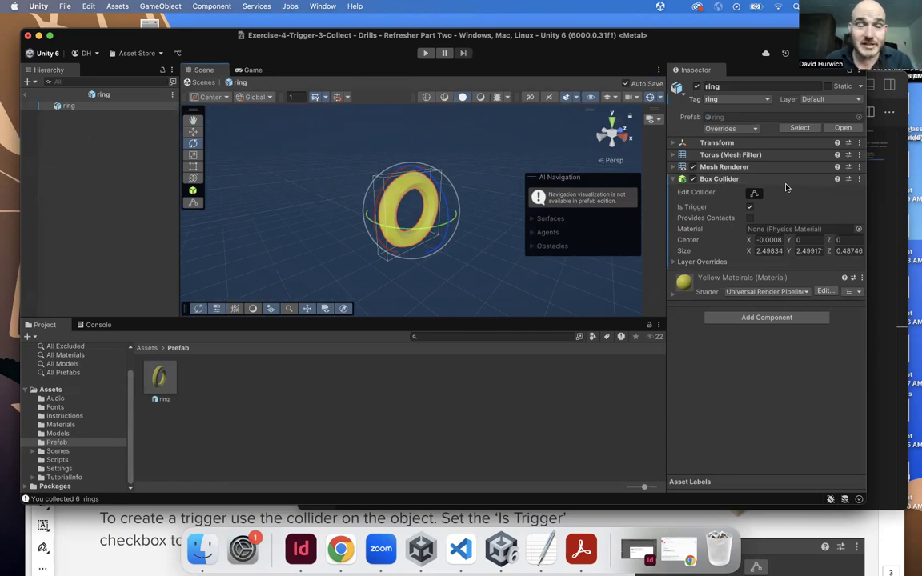
click(60, 434)
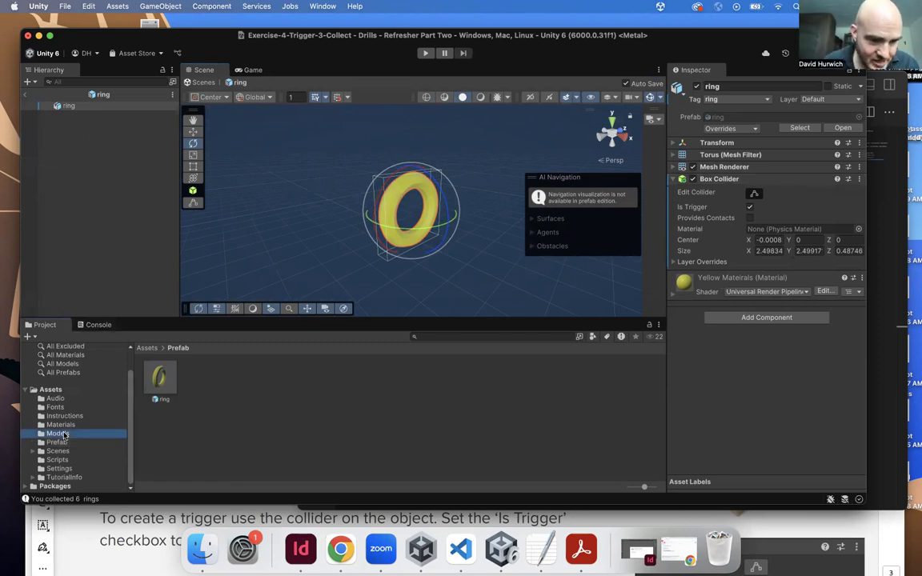
click(59, 425)
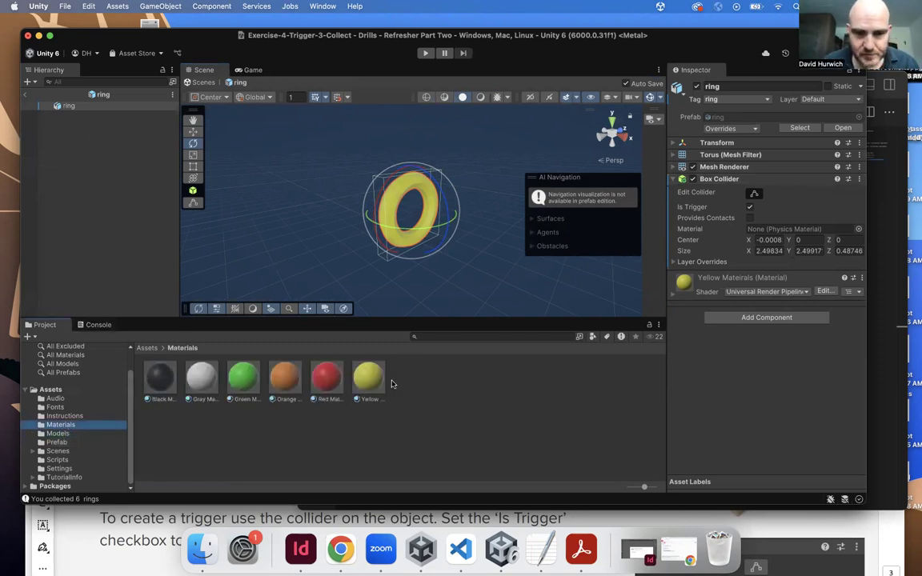
drag(319, 381, 389, 214)
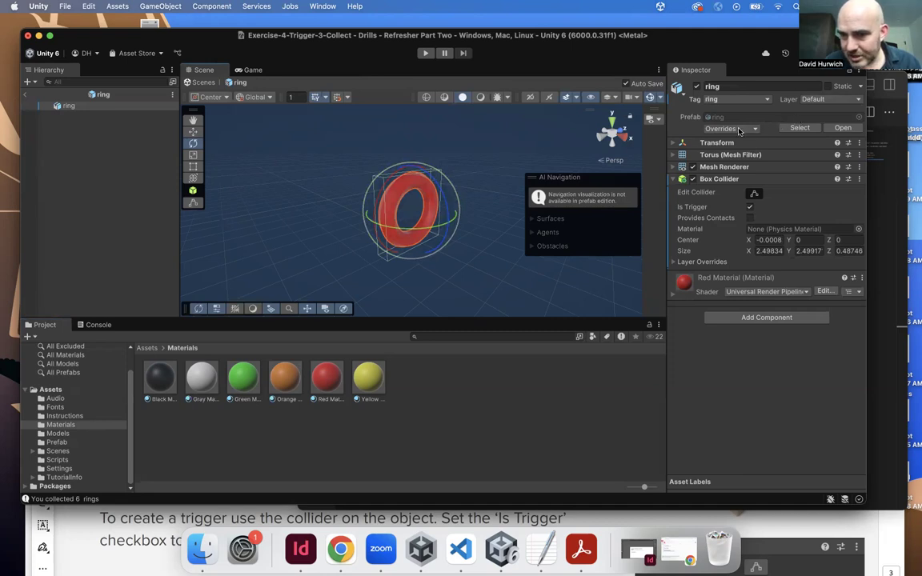
- Try other meshes on the ring prefab's Mesh Filter, set its mesh to Capsule, and return to the main scene
click(674, 167)
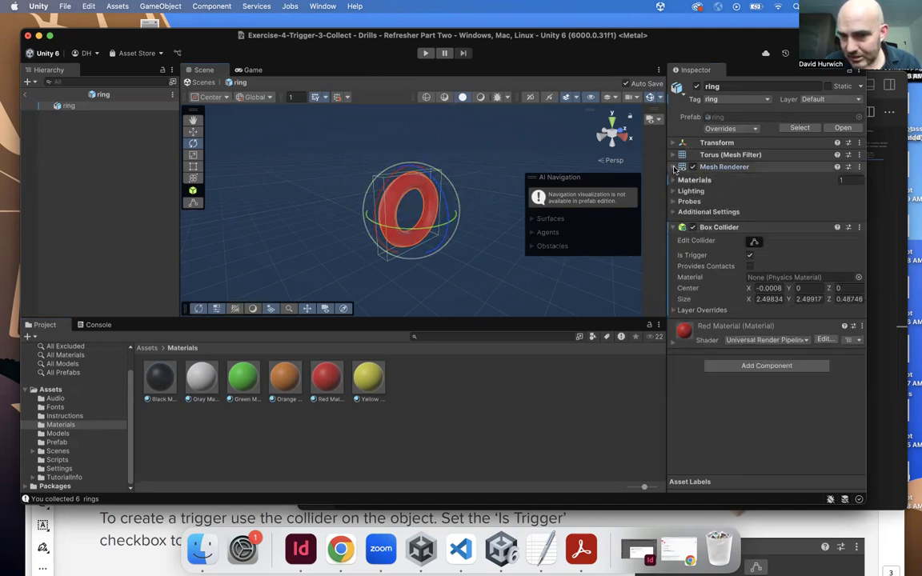
click(674, 156)
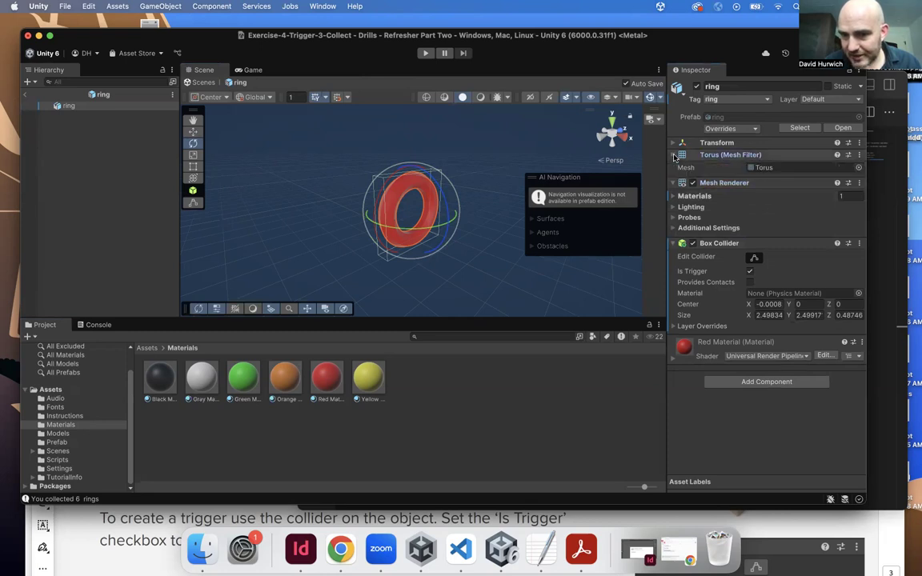
click(674, 155)
click(675, 155)
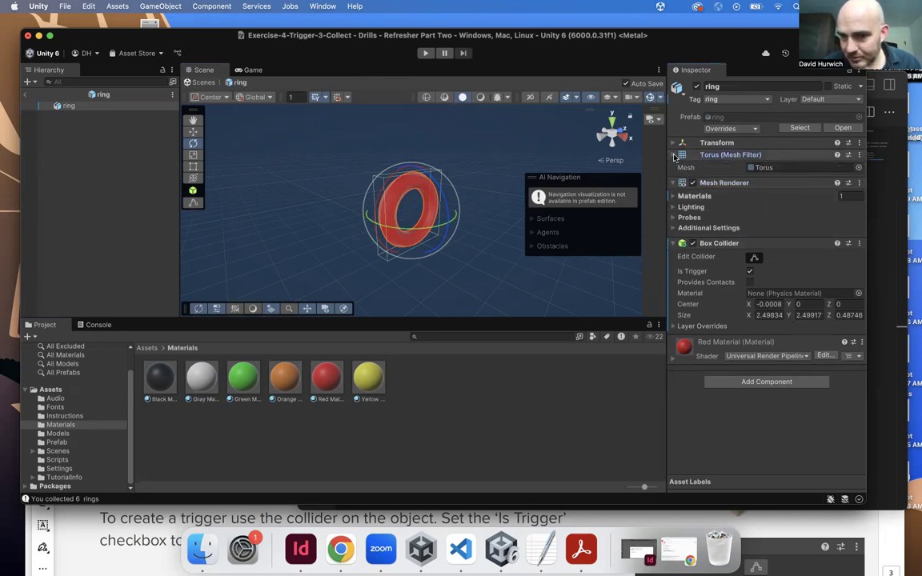
click(859, 167)
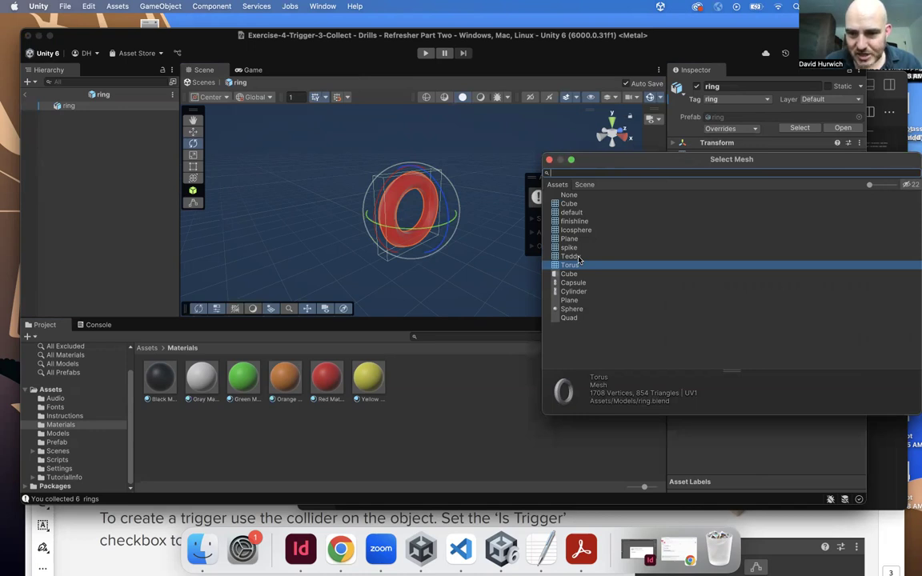
click(570, 256)
click(572, 265)
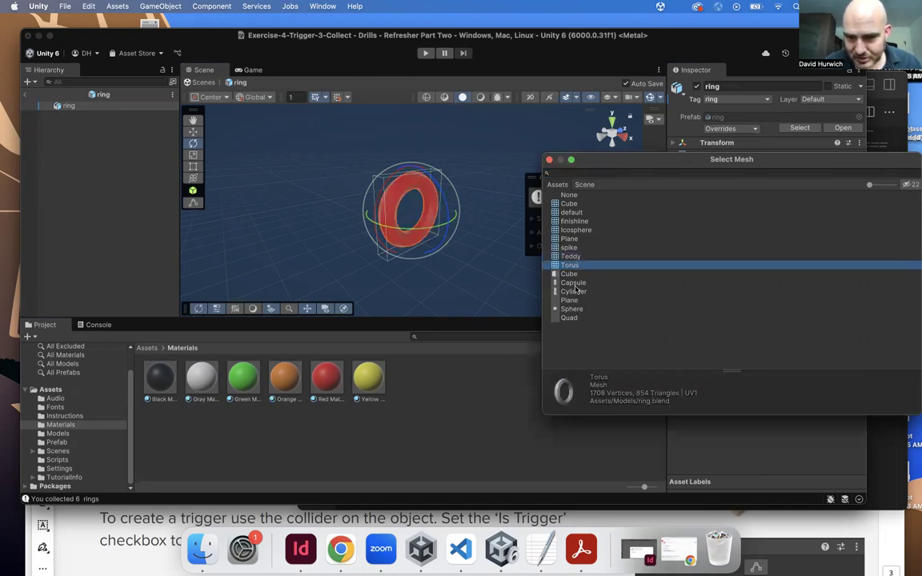
click(578, 284)
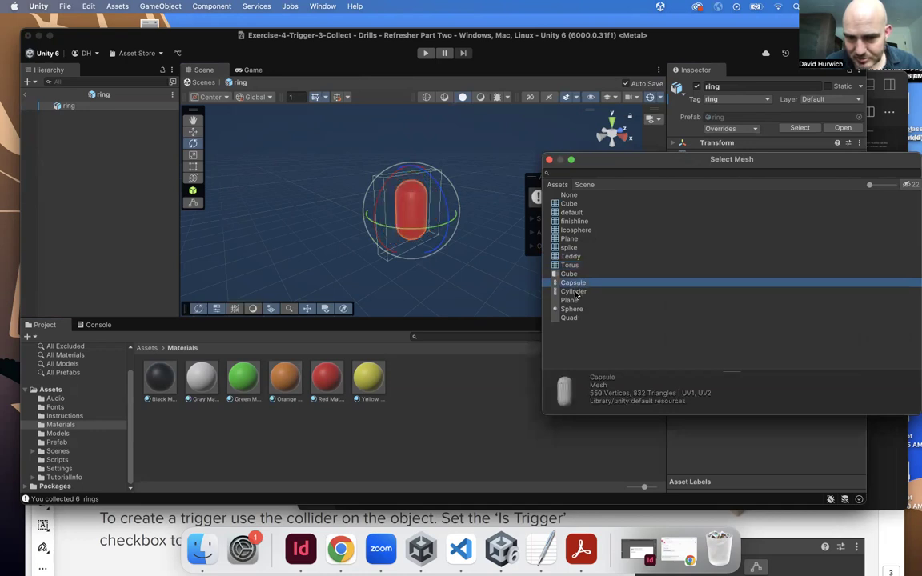
click(574, 292)
click(573, 309)
click(571, 300)
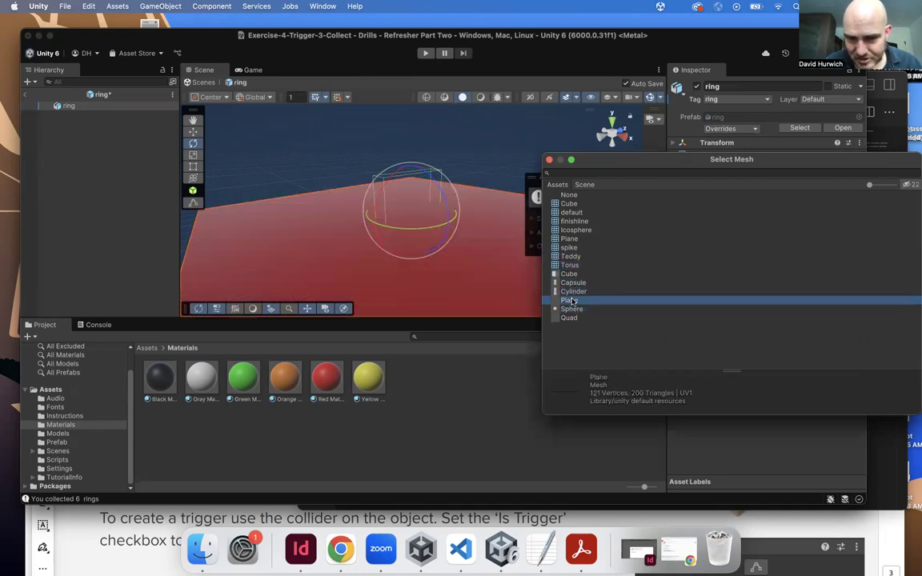
click(573, 283)
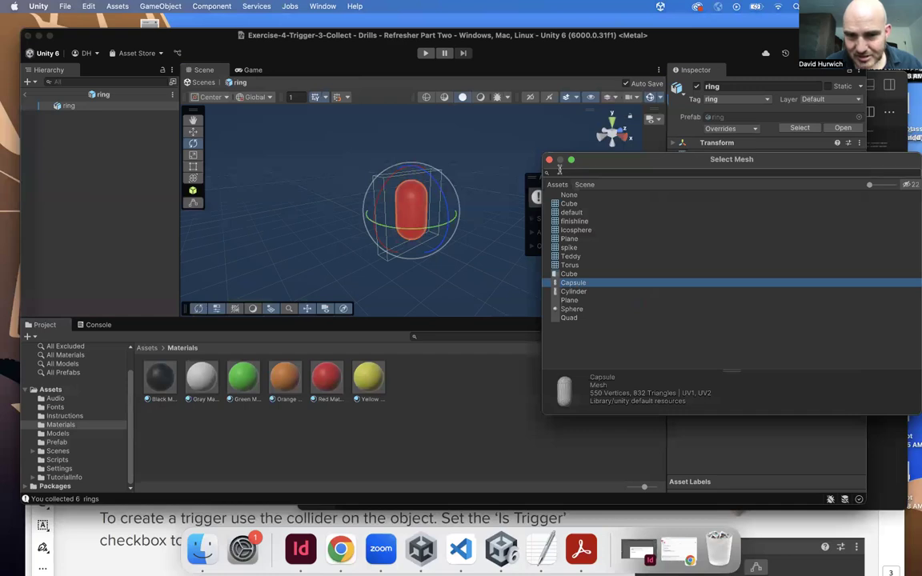
click(550, 161)
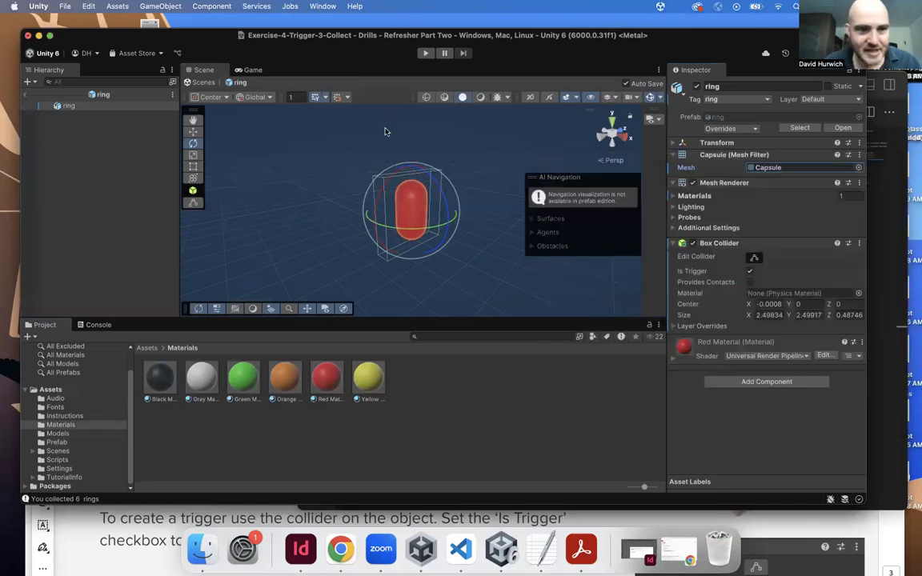
click(26, 95)
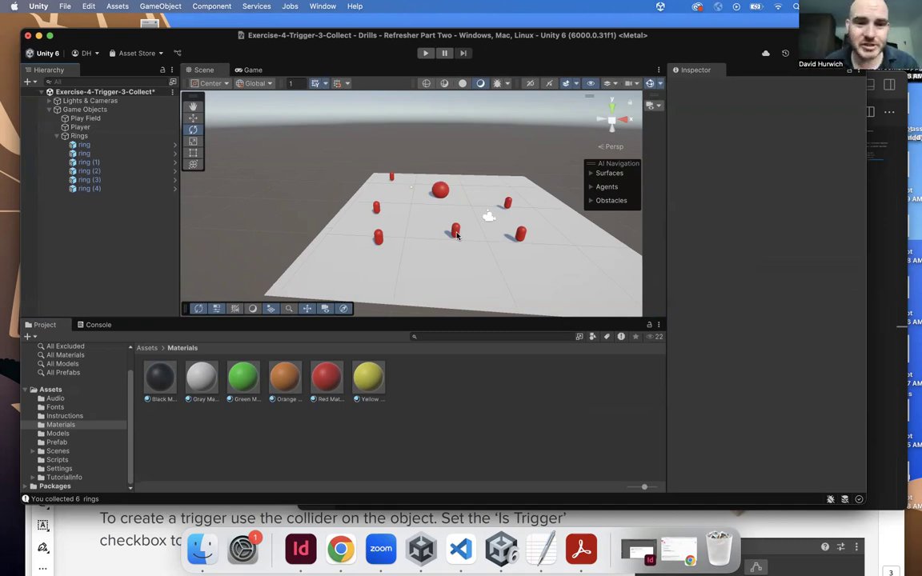
- Apply the Yellow Mateirals material to the Player ball in the Scene view
click(250, 70)
click(202, 70)
drag(363, 388, 440, 191)
- Play the scene in the Game view, steer the Player ball through all six red capsules to collect them, and stop the game
click(248, 70)
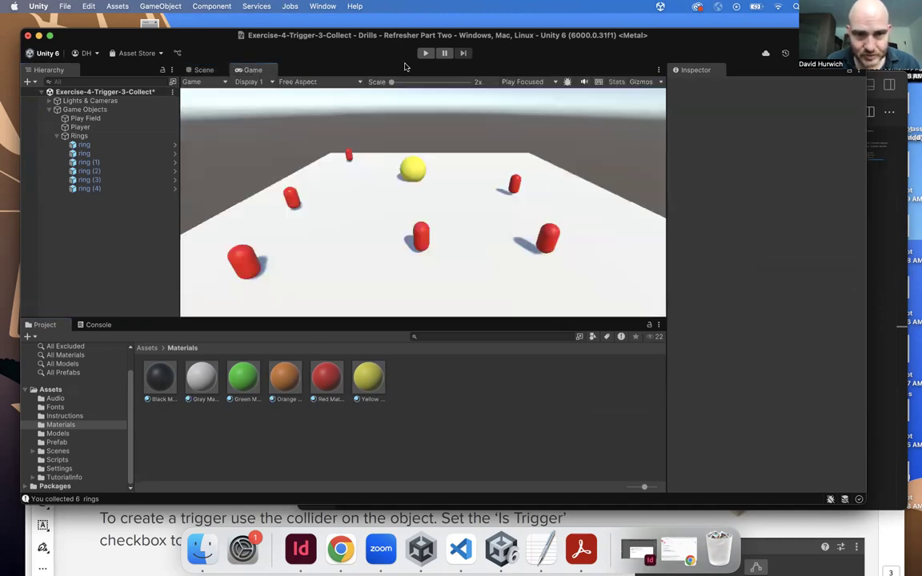
click(425, 53)
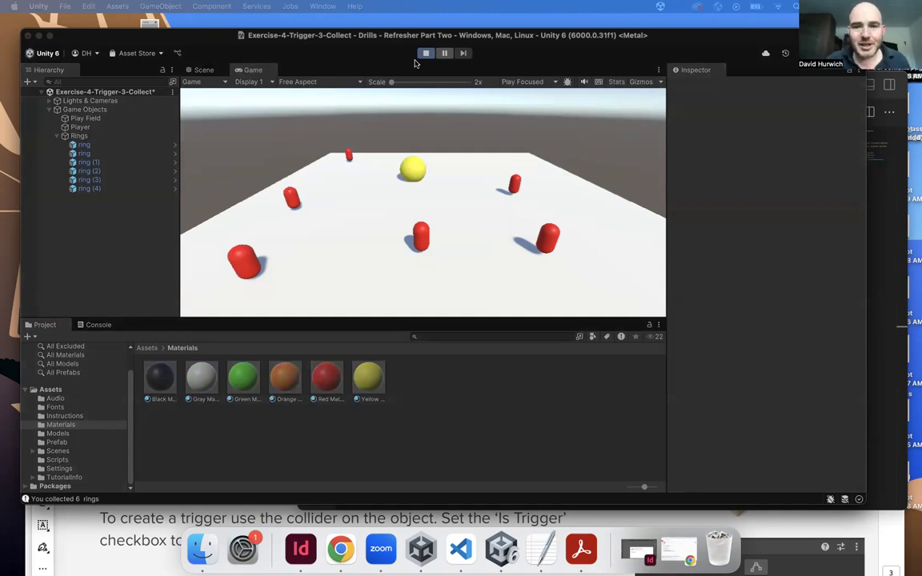
key(Up)
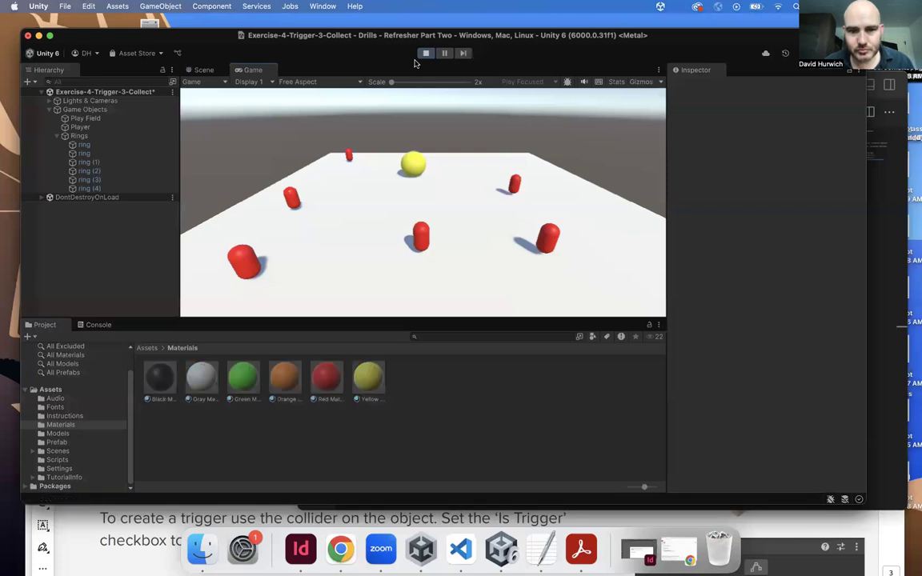
key(Left)
key(Down)
key(Right)
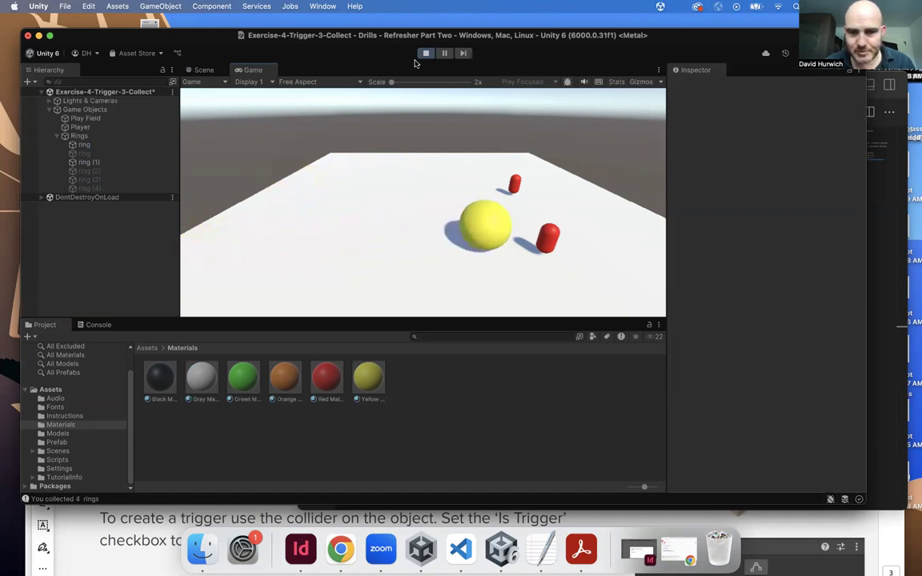
key(Up)
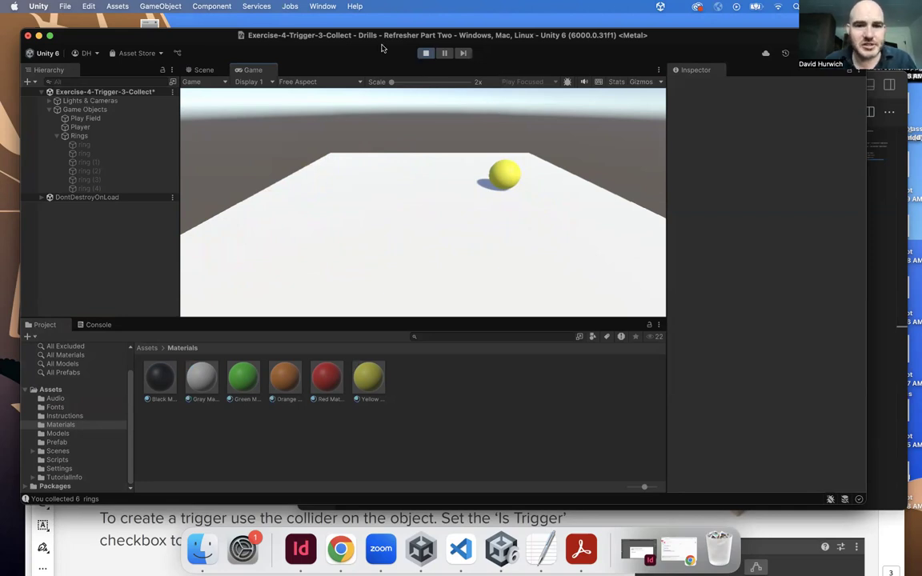
click(426, 53)
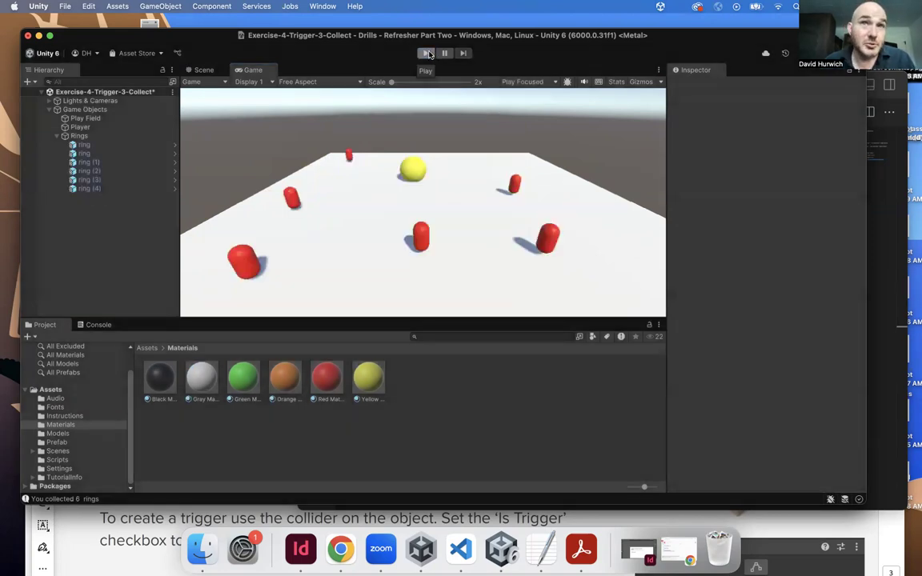